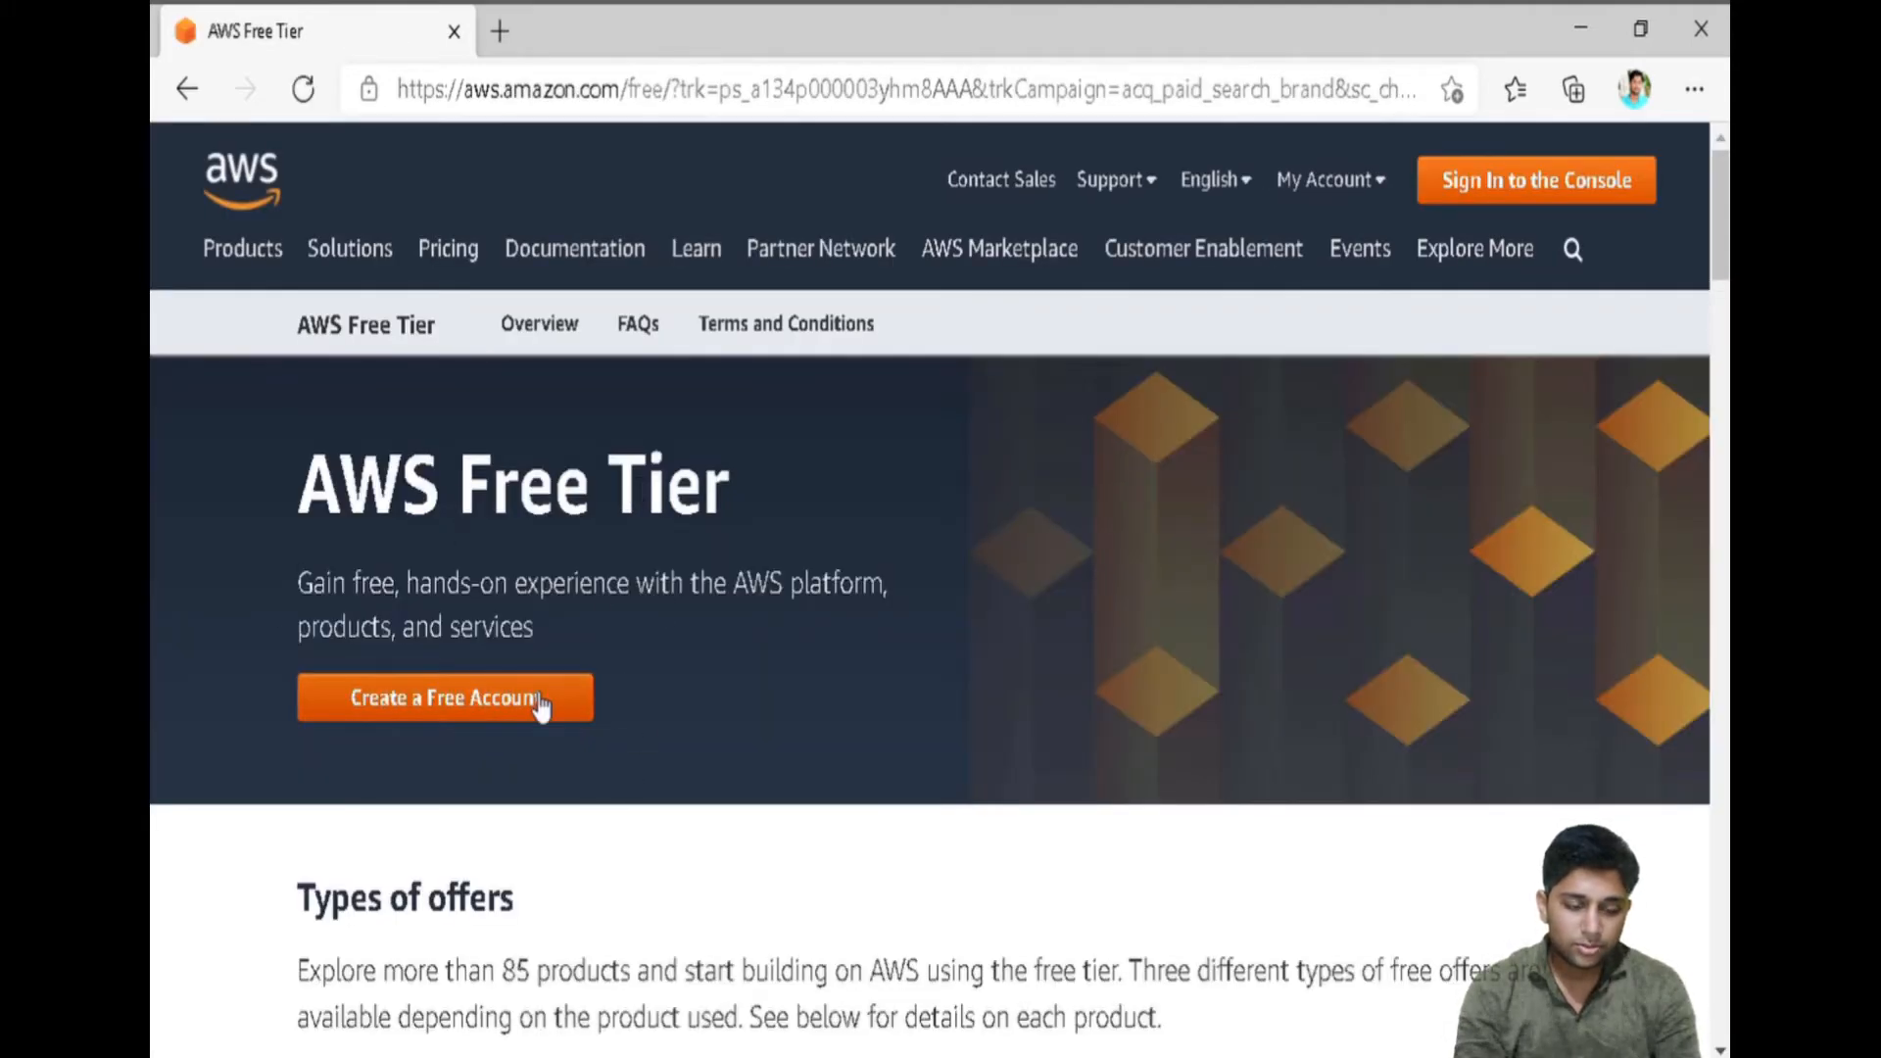
Scroll through the Free Tier details, highlighting the 85 products figure and the short-term trial description.
{"action": "scroll", "coordinate": [541, 701], "scroll_direction": "down", "scroll_amount": 4}
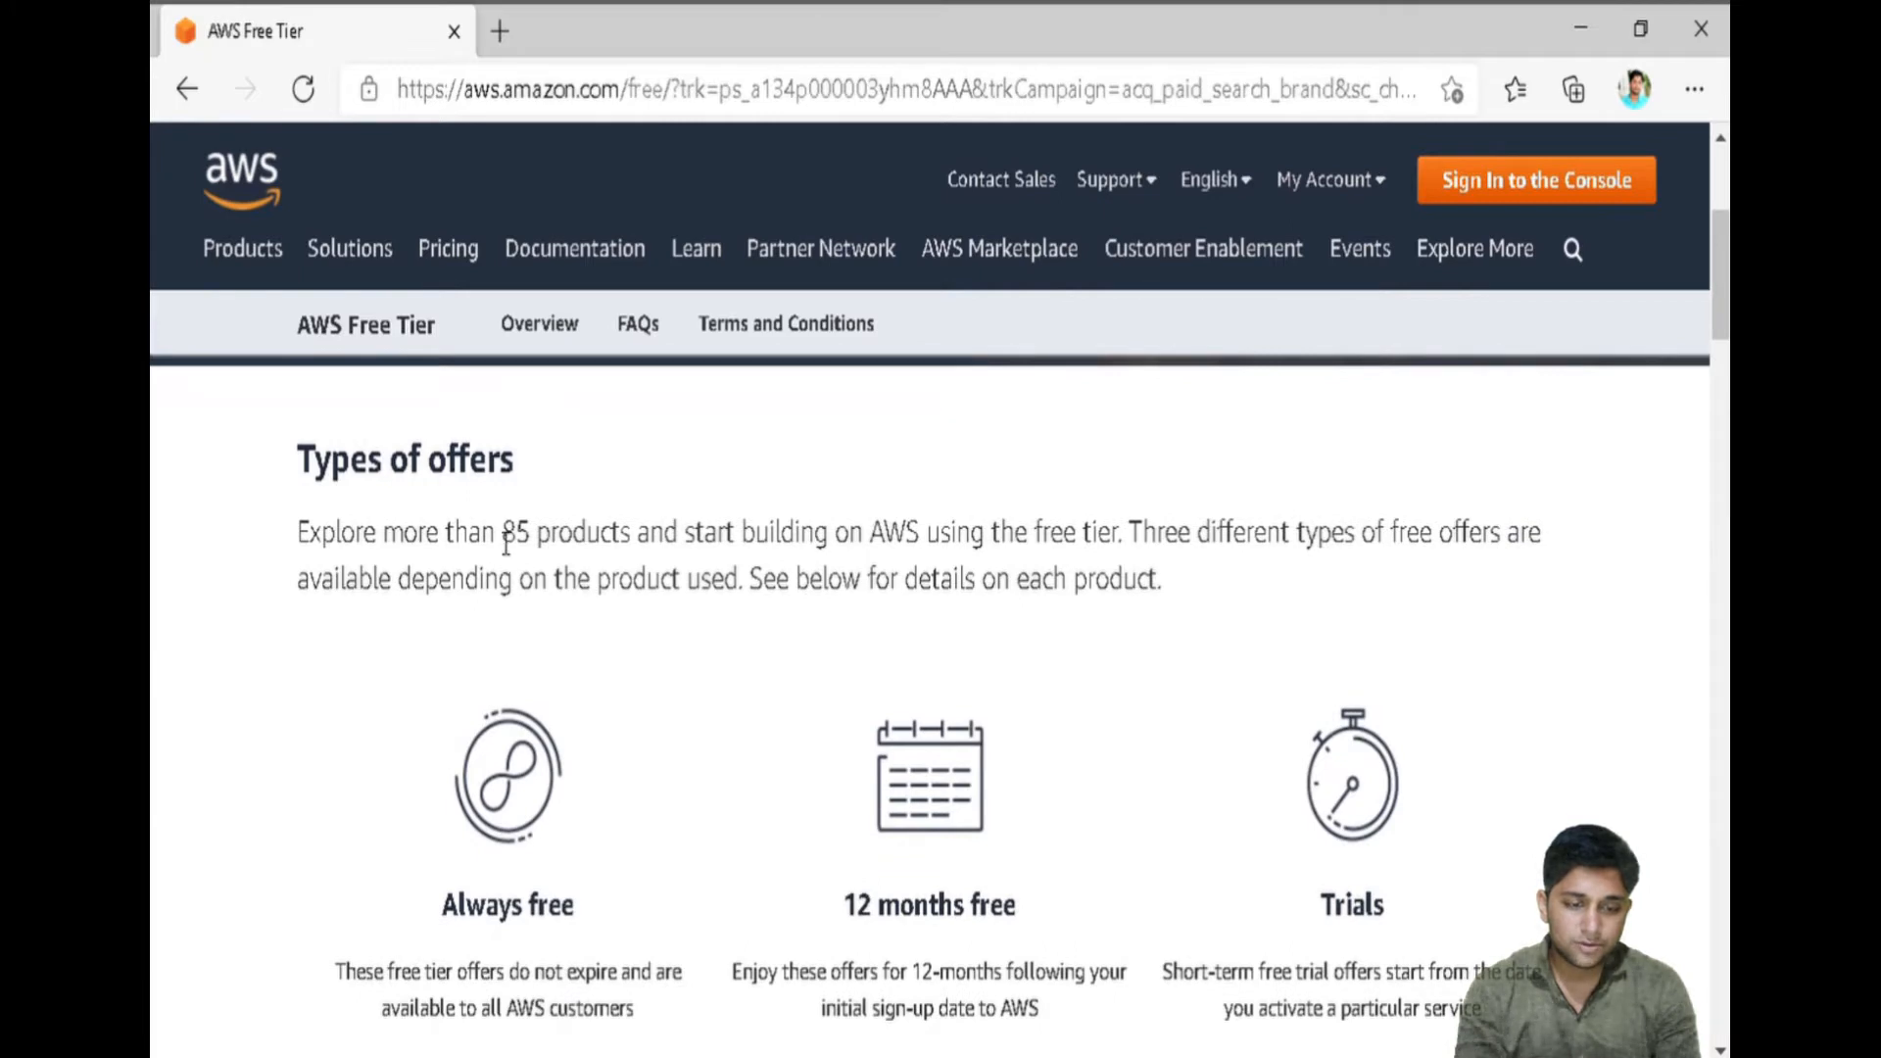
{"action": "left_click_drag", "start_coordinate": [510, 542], "coordinate": [641, 542]}
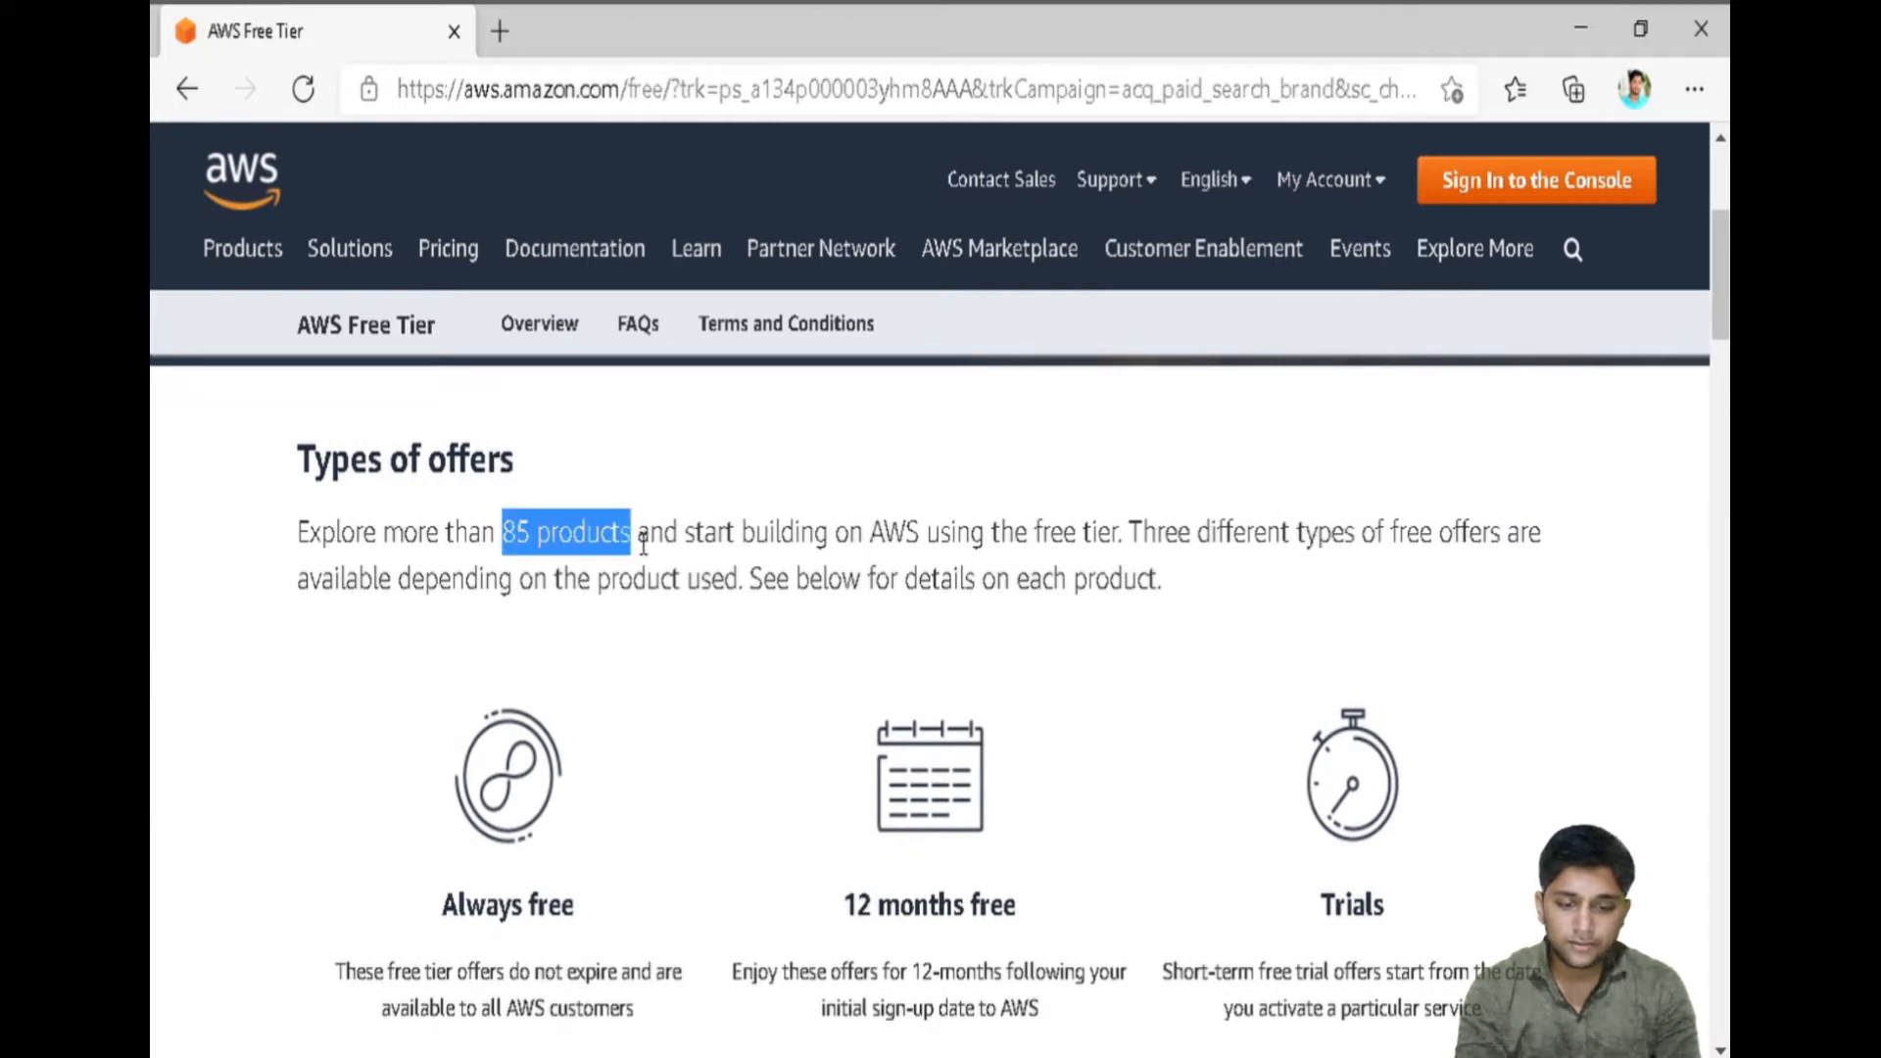
{"action": "scroll", "coordinate": [660, 510], "scroll_direction": "down", "scroll_amount": 3}
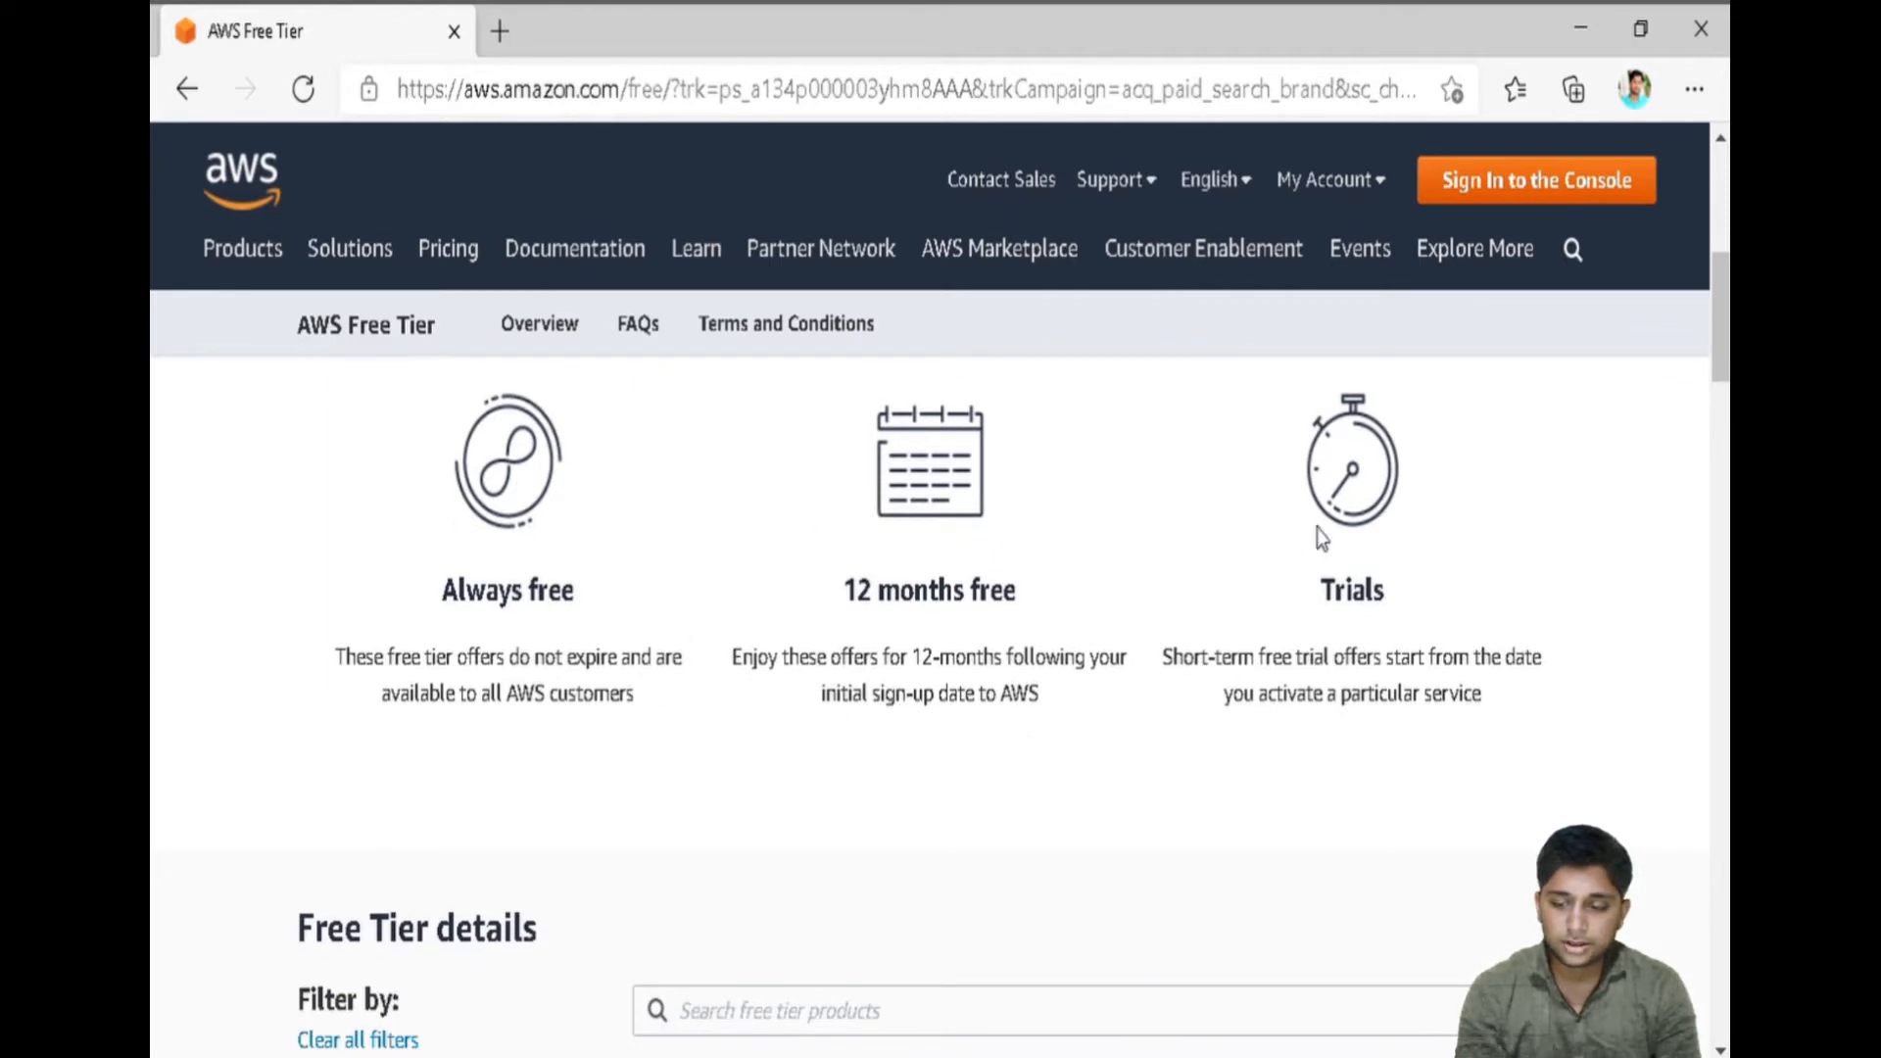
{"action": "left_click_drag", "start_coordinate": [410, 658], "coordinate": [701, 700]}
{"action": "left_click_drag", "start_coordinate": [1184, 656], "coordinate": [1330, 666]}
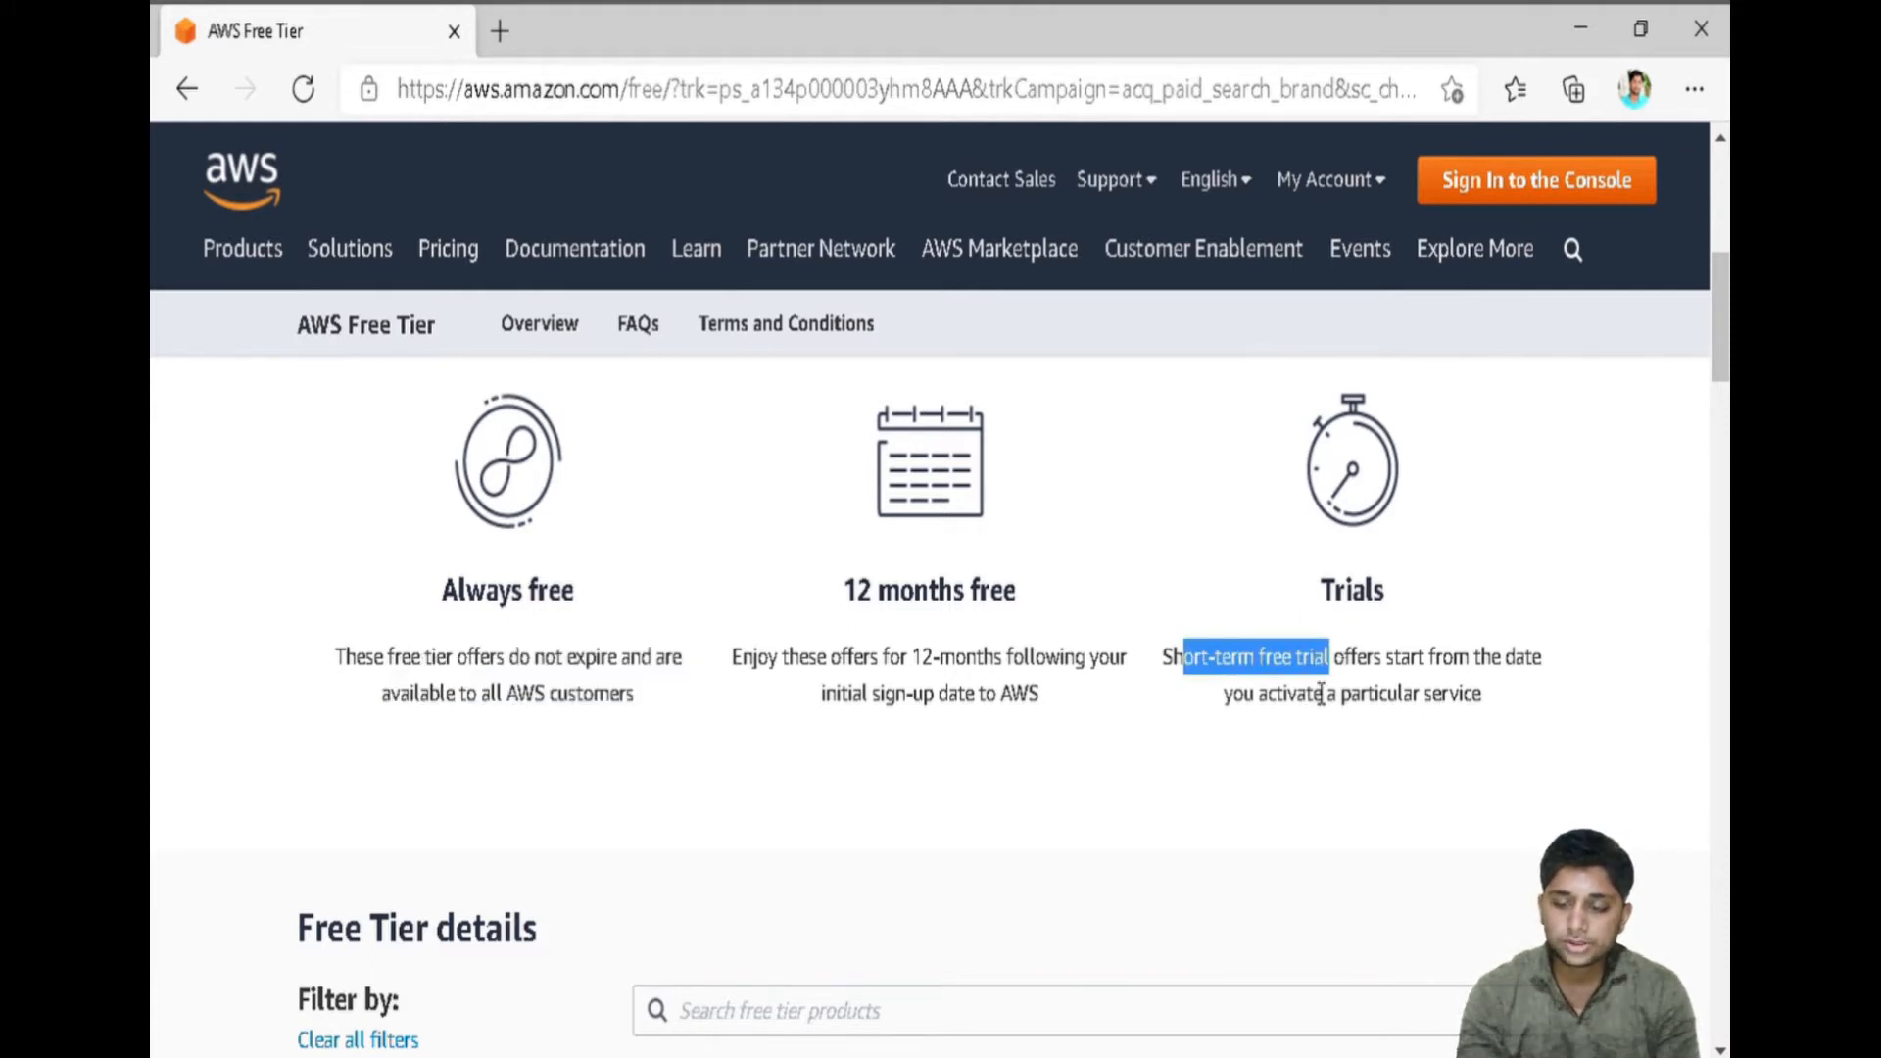
{"action": "scroll", "coordinate": [1321, 694], "scroll_direction": "down", "scroll_amount": 3}
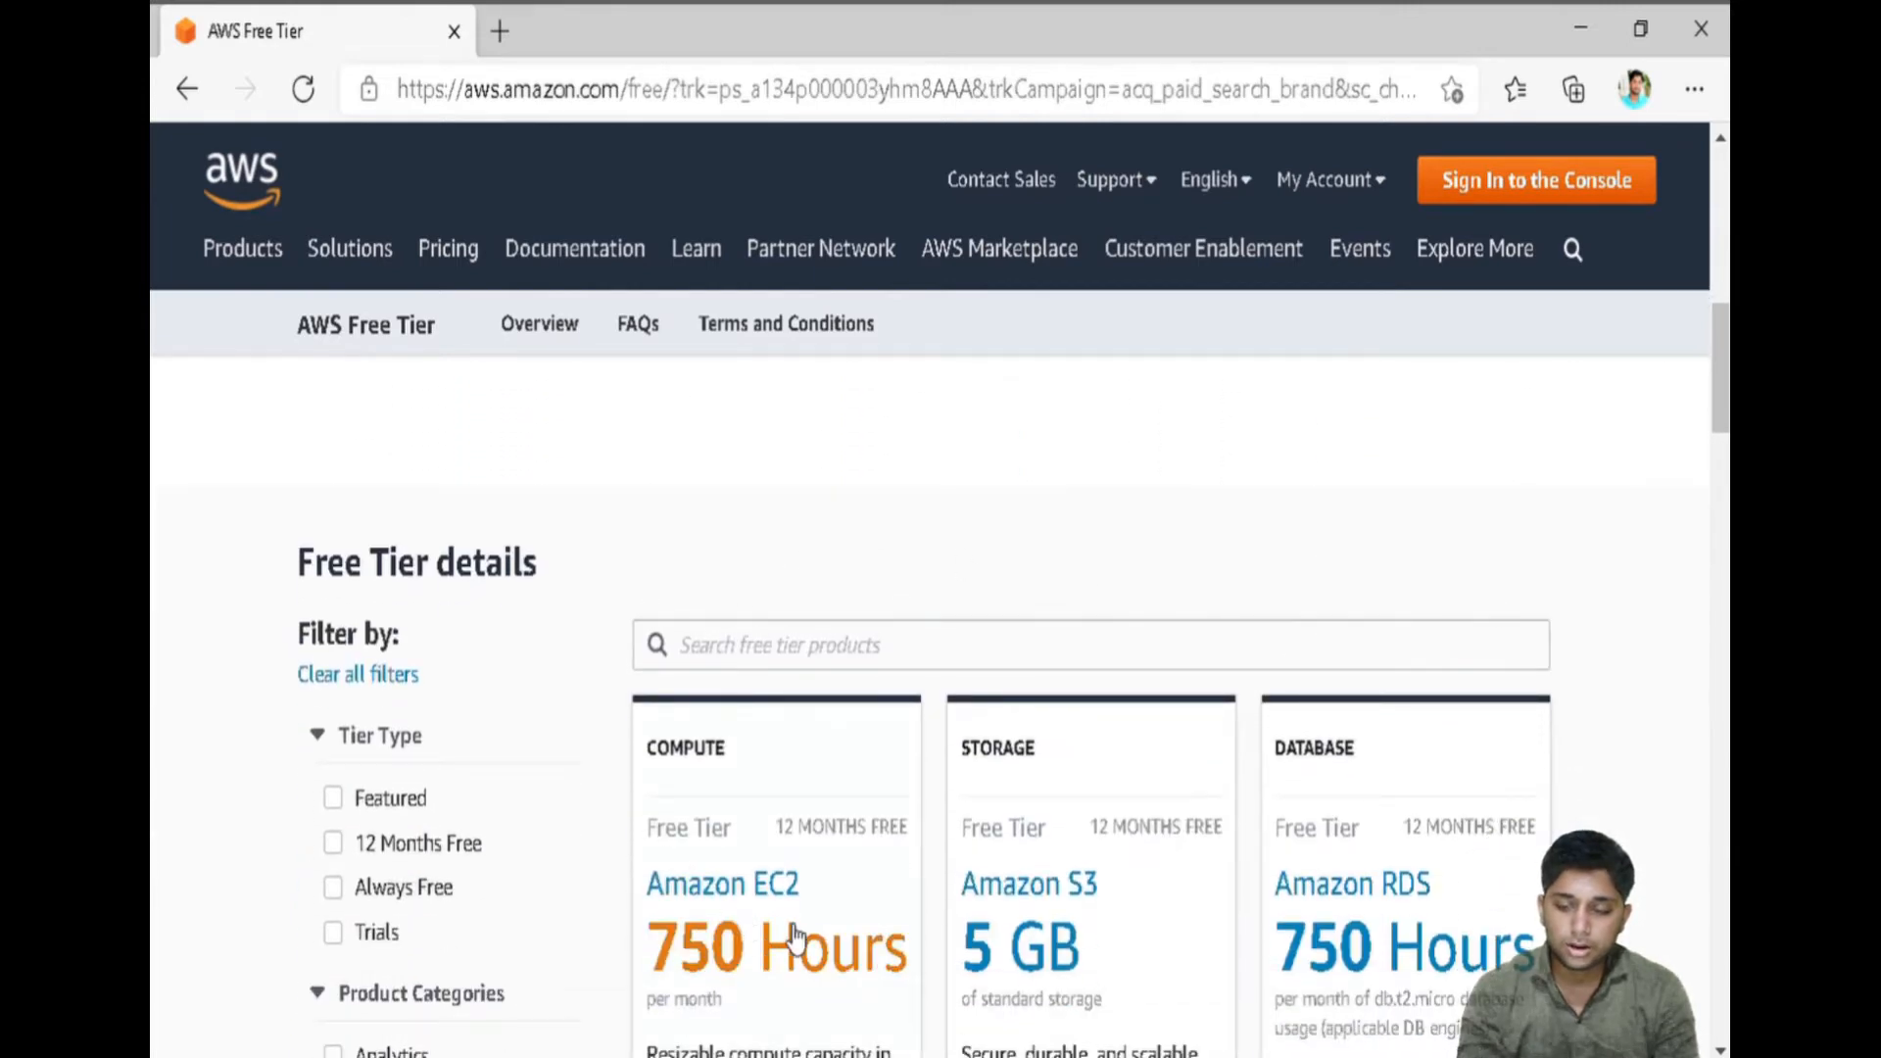
{"action": "scroll", "coordinate": [822, 864], "scroll_direction": "down", "scroll_amount": 2}
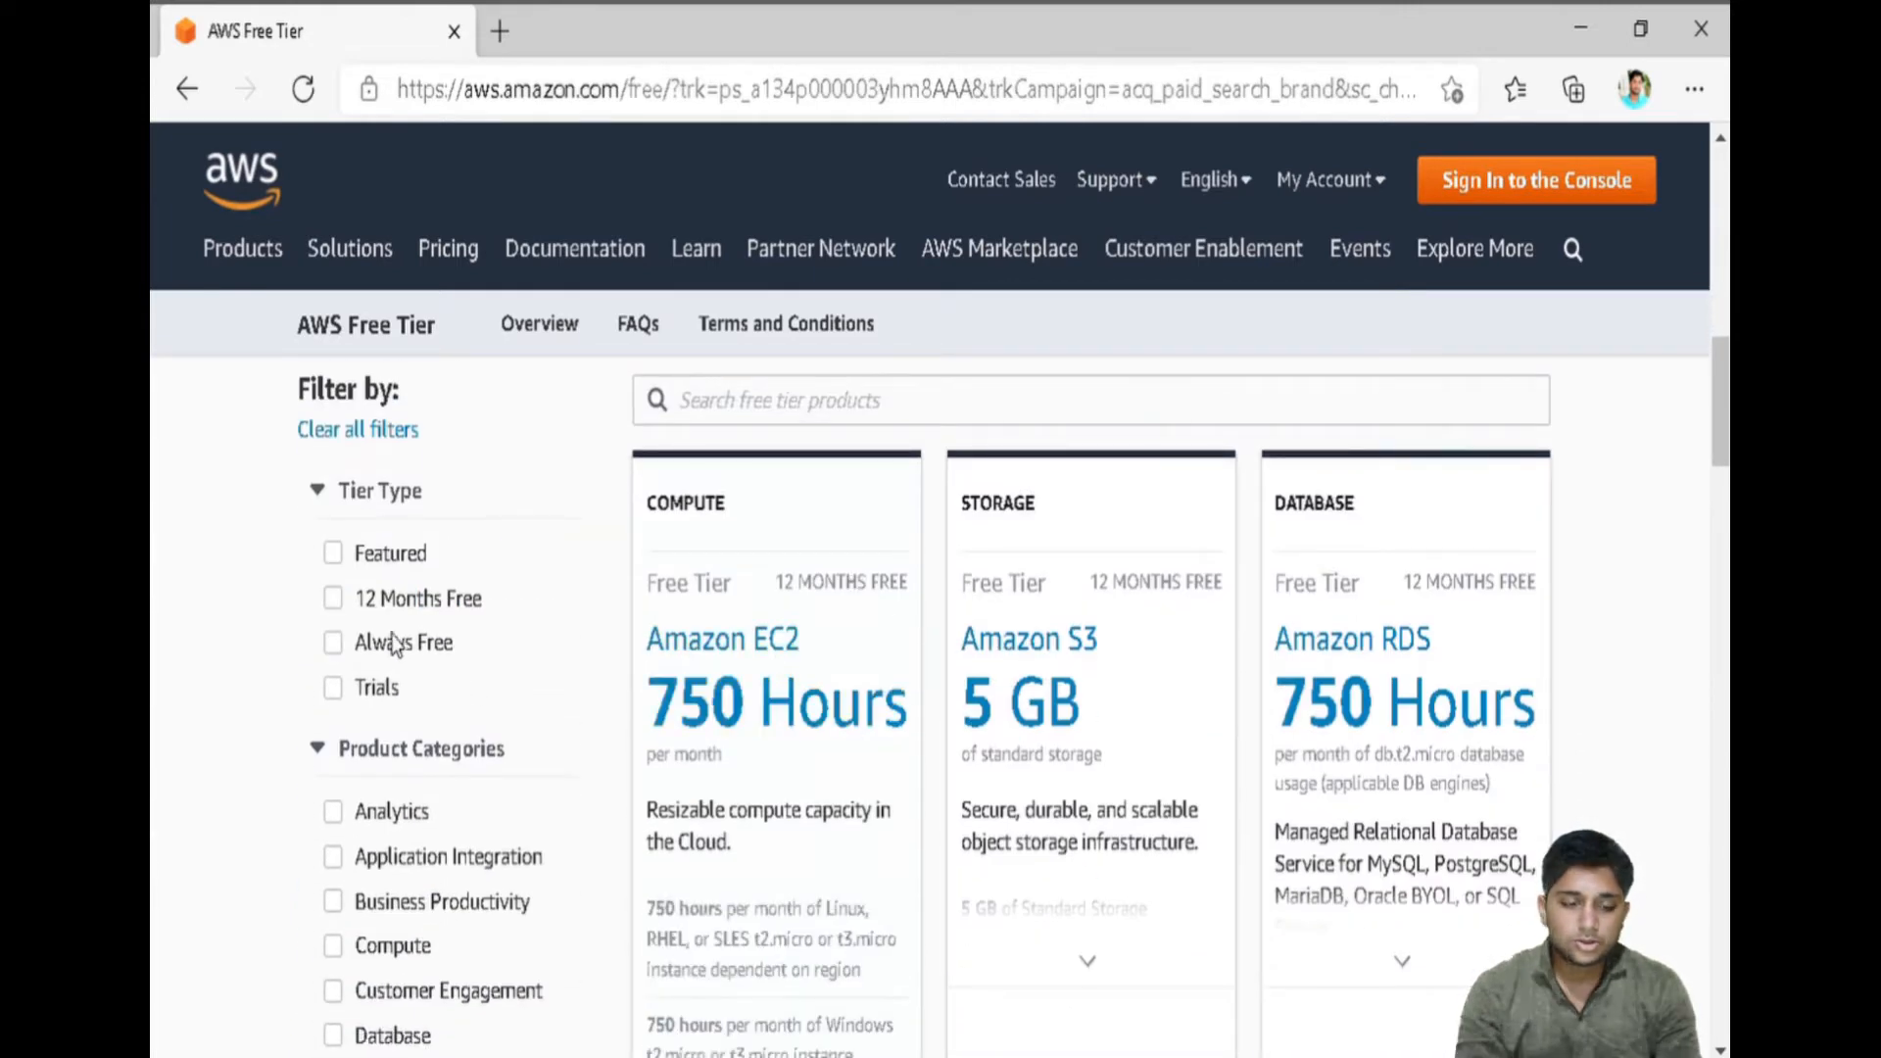
Filter the Free Tier products by Always Free and 12 Months Free, then return to the page top.
{"action": "left_click", "coordinate": [334, 645]}
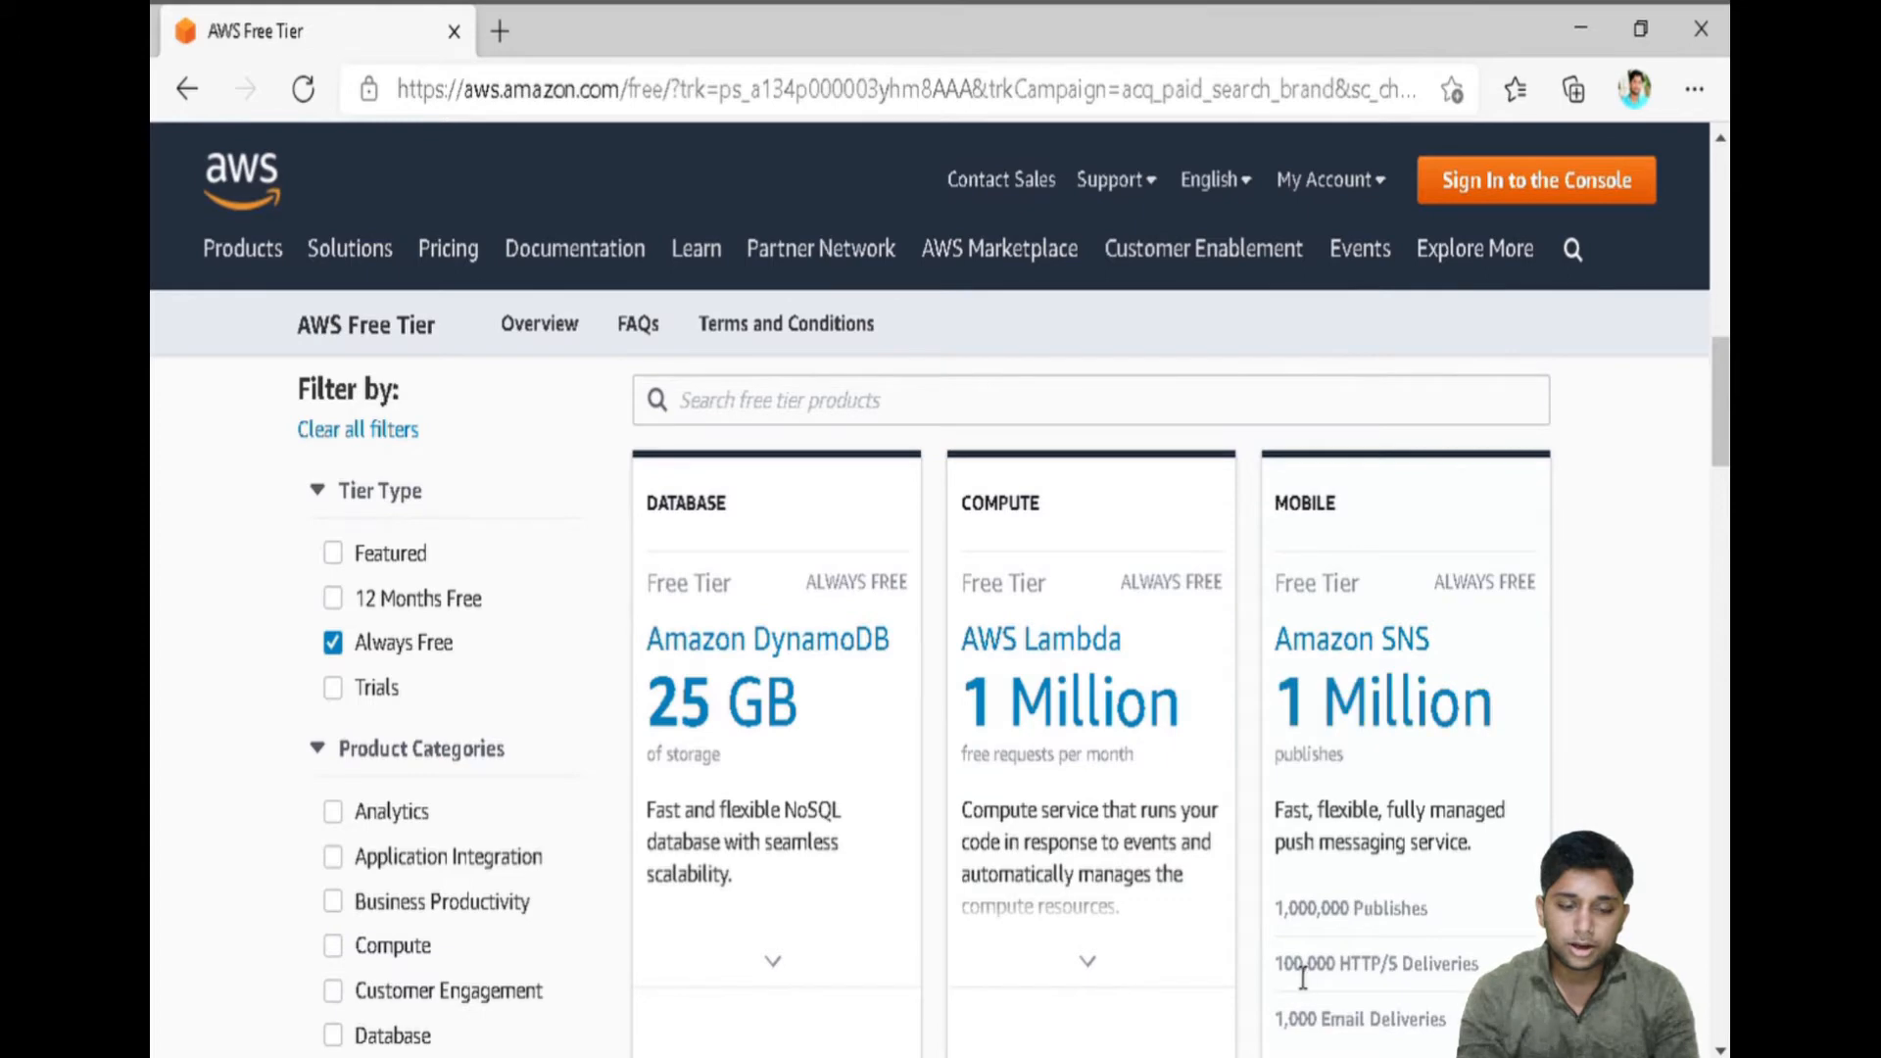
{"action": "scroll", "coordinate": [1303, 978], "scroll_direction": "down", "scroll_amount": 3}
{"action": "scroll", "coordinate": [1304, 978], "scroll_direction": "up", "scroll_amount": 3}
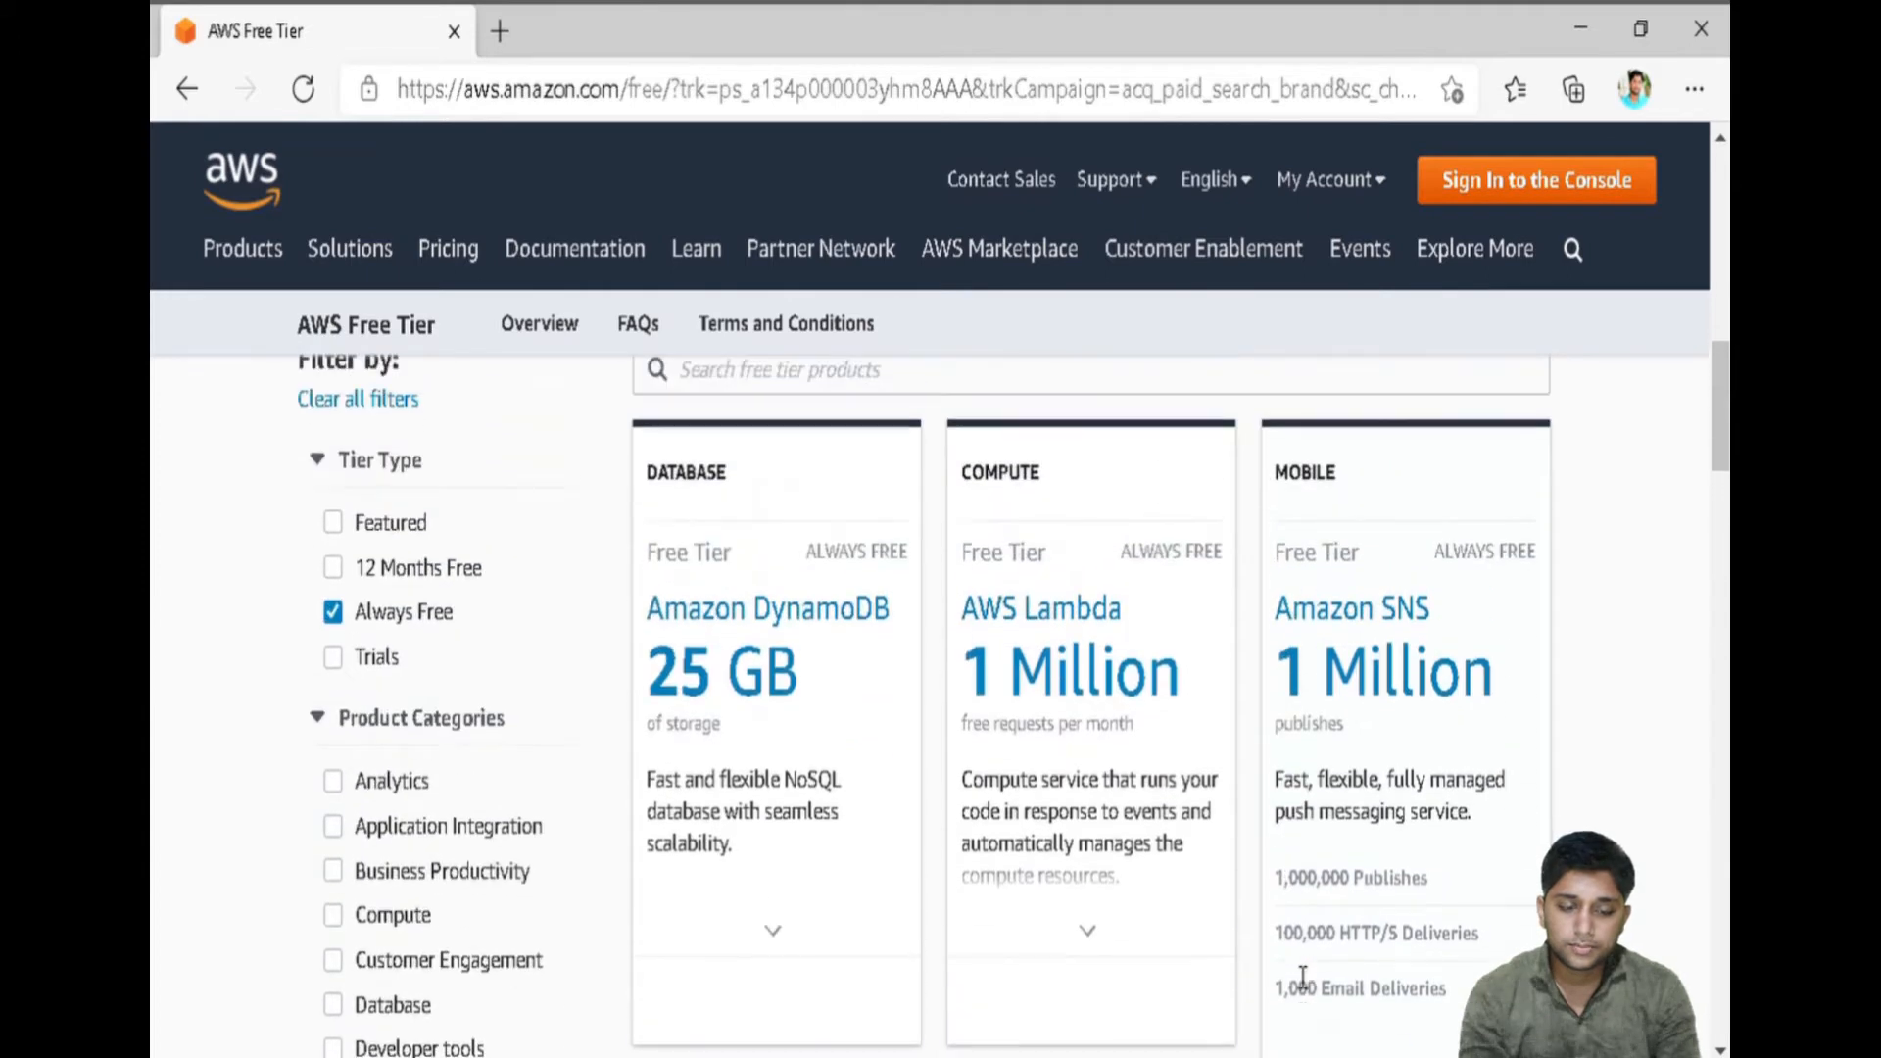
{"action": "left_click", "coordinate": [332, 573]}
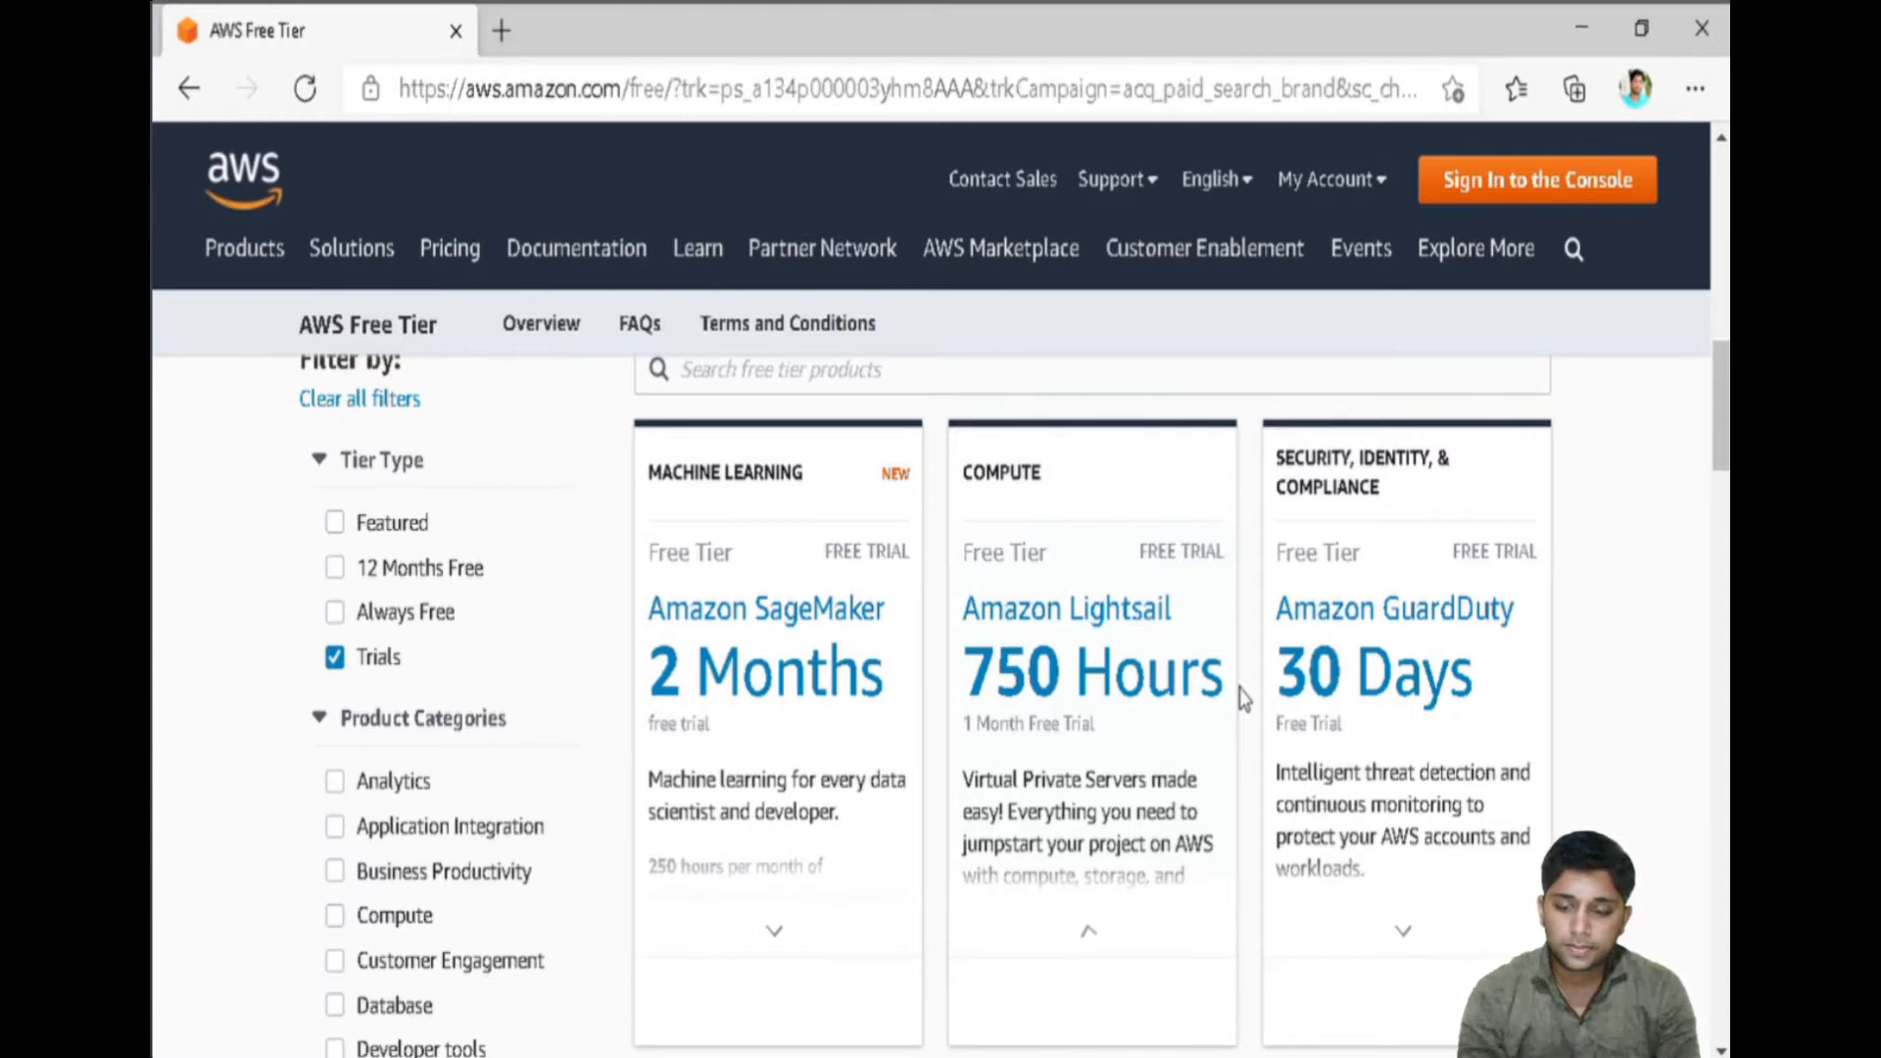
{"action": "scroll", "coordinate": [625, 552], "scroll_direction": "up", "scroll_amount": 10}
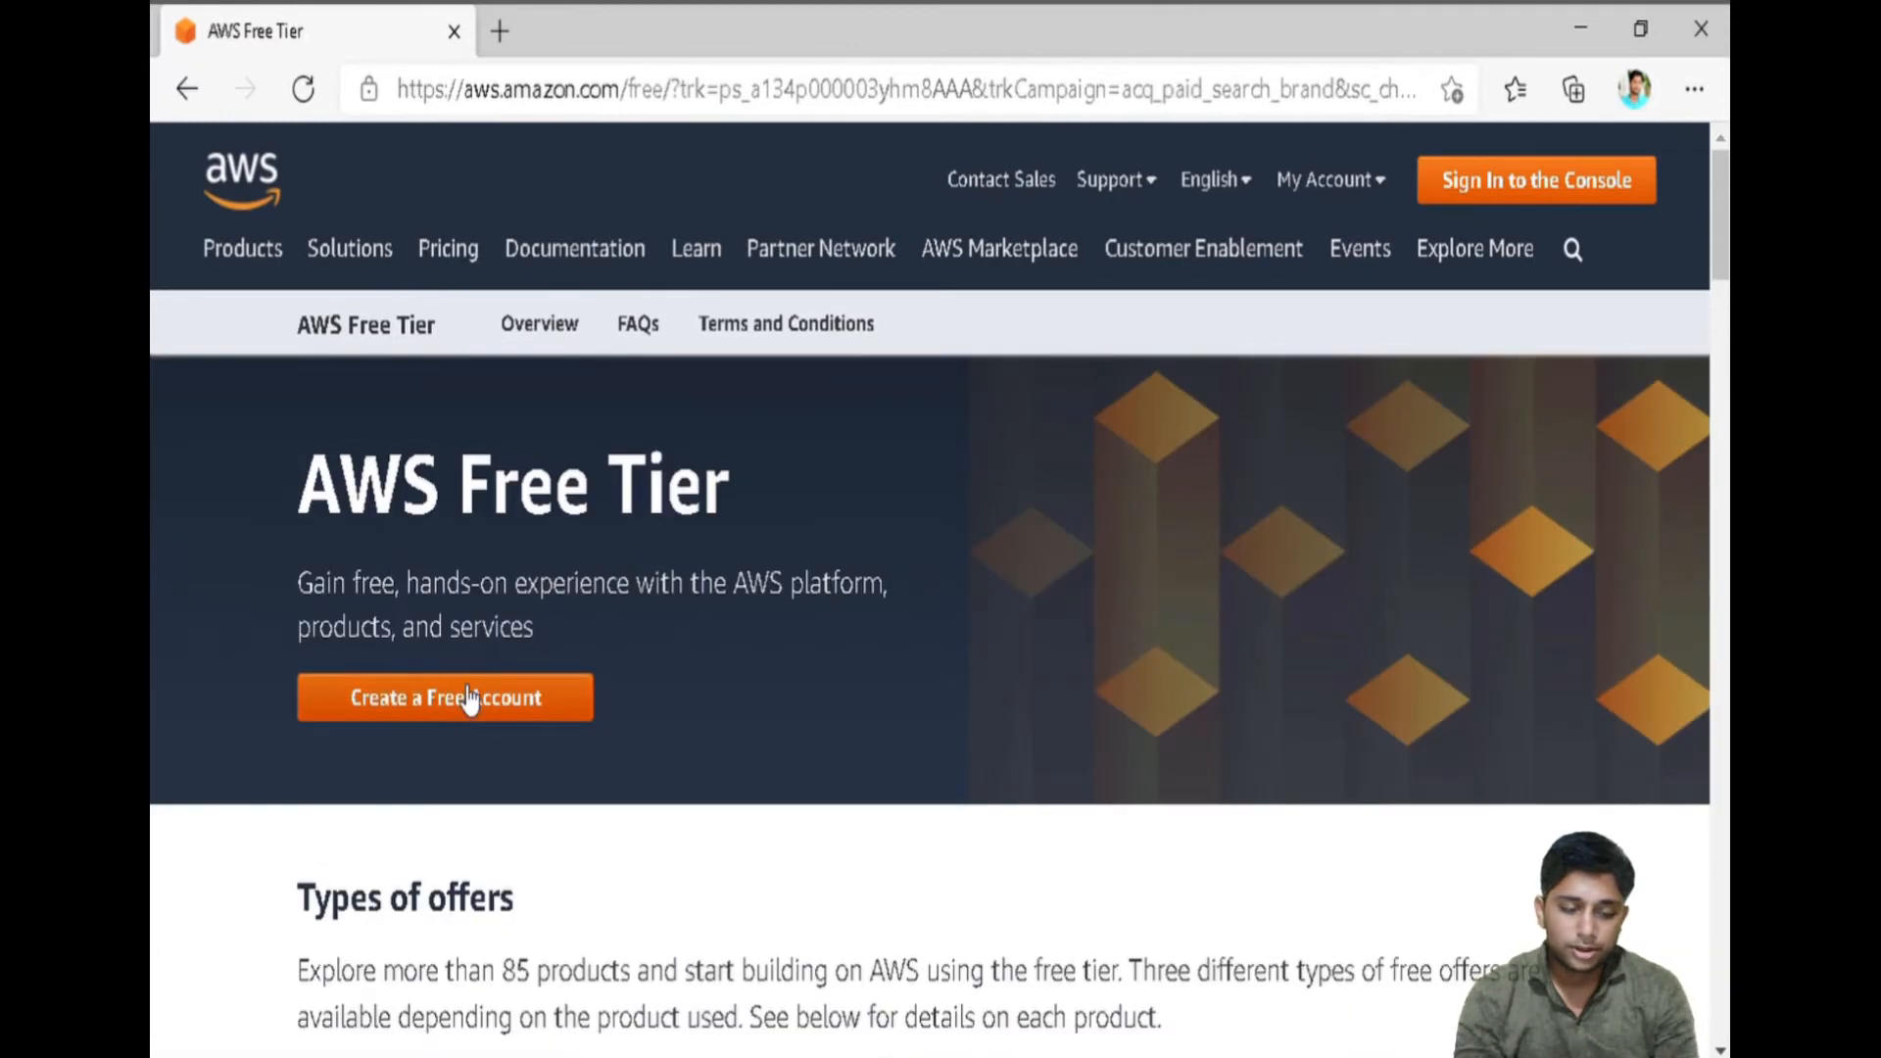
Start a free AWS account and submit its email, password and account name.
{"action": "left_click", "coordinate": [469, 698]}
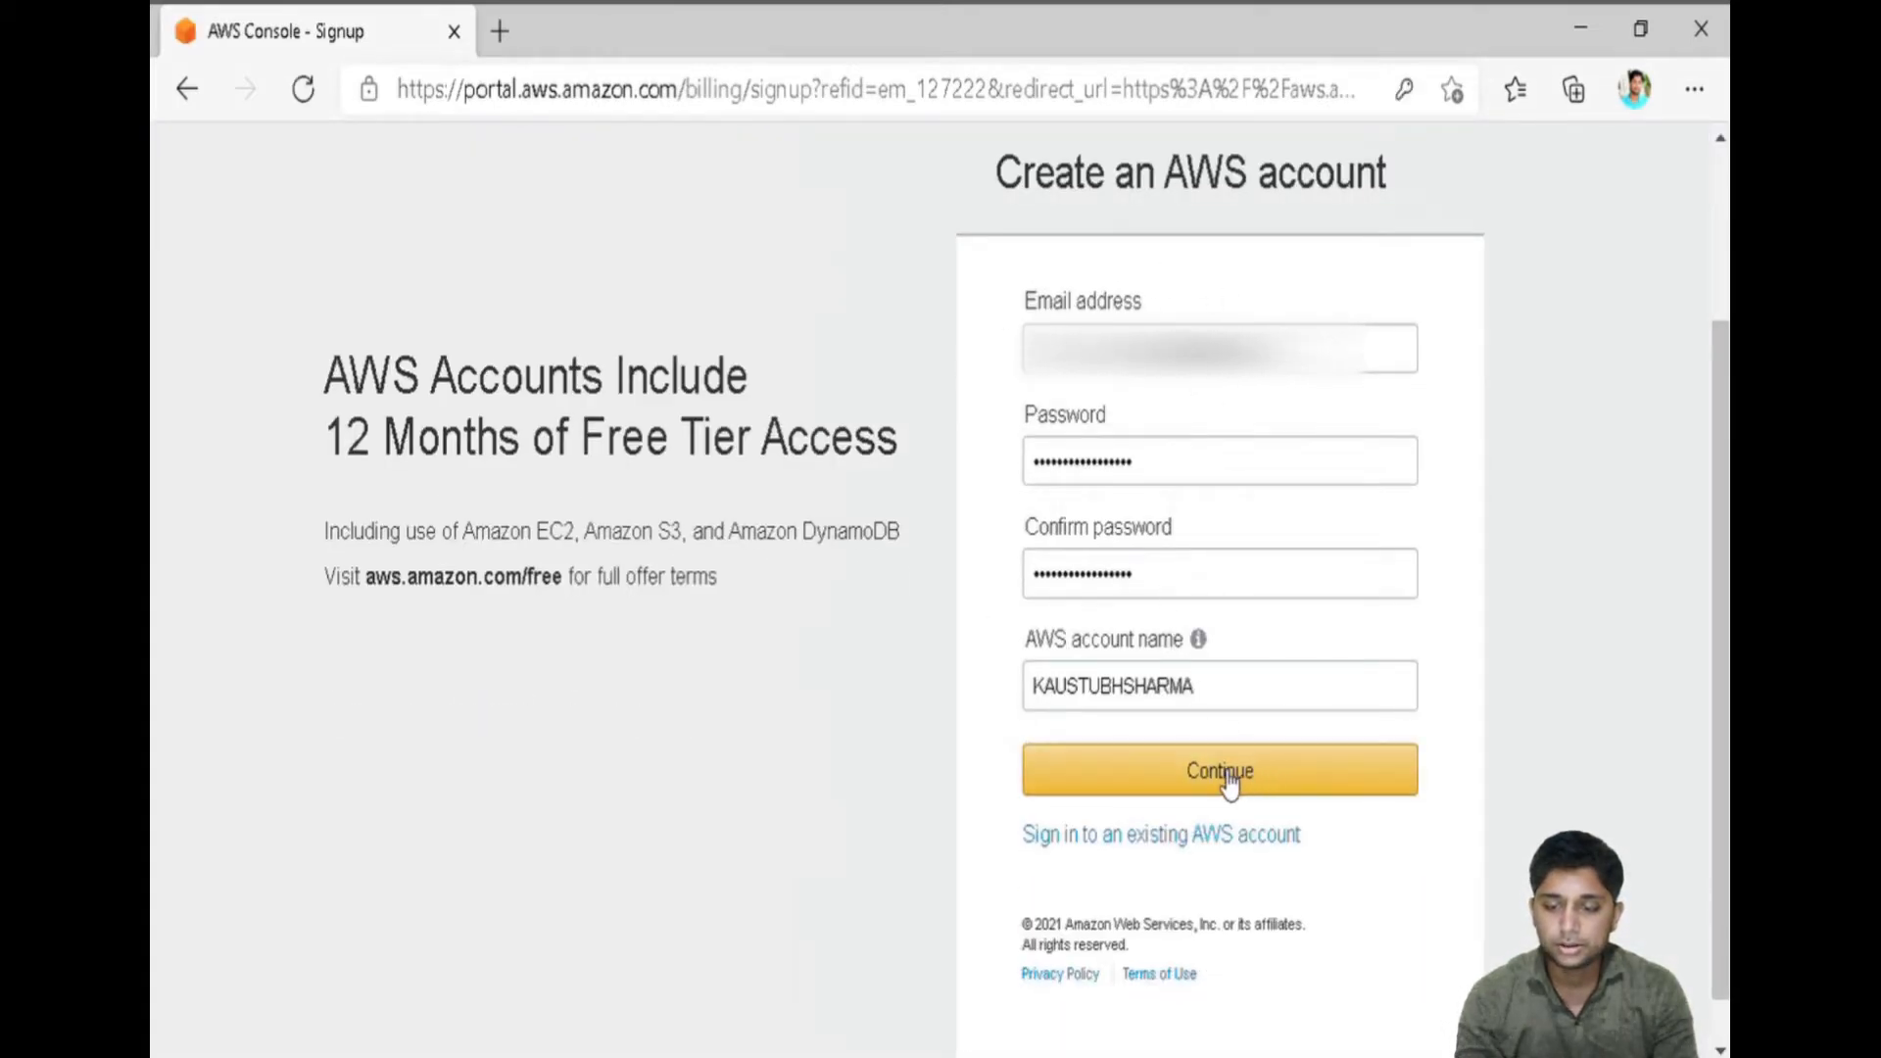
{"action": "left_click", "coordinate": [1225, 773]}
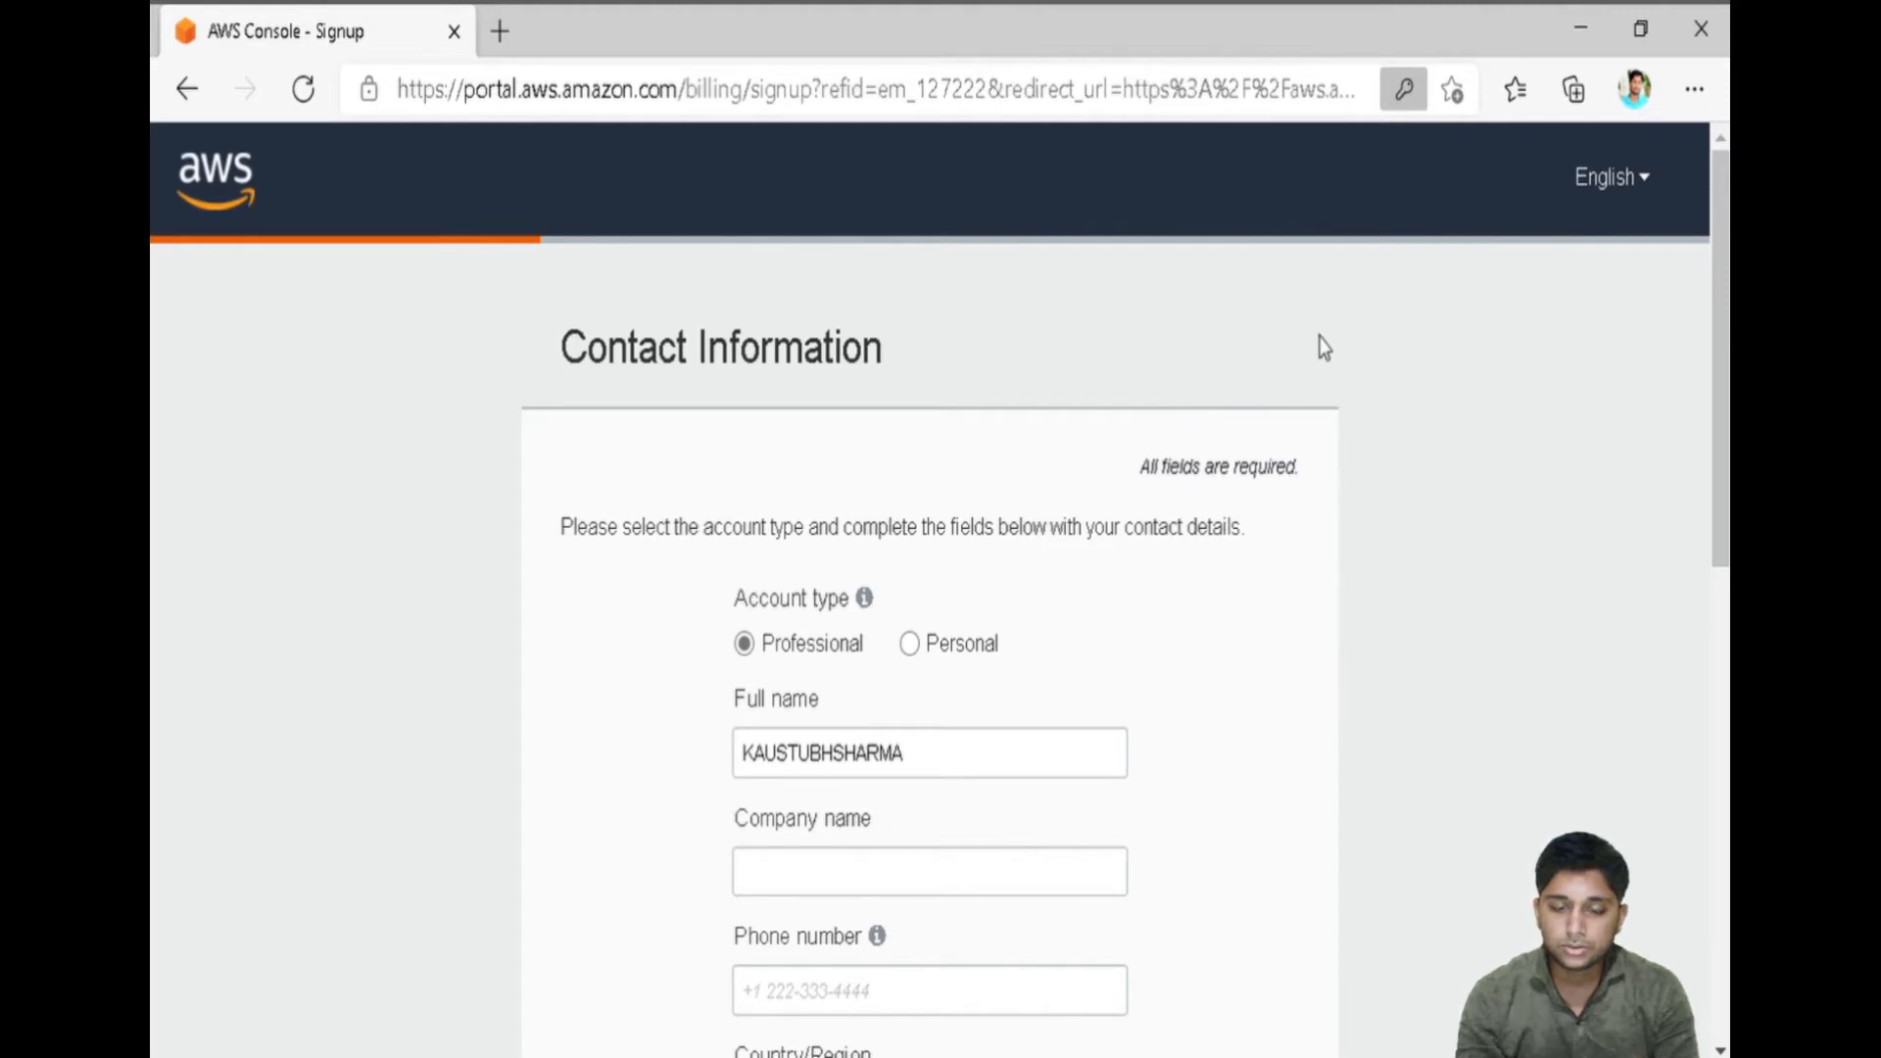
Make it a Personal account and fill in the contact details with an India address.
{"action": "scroll", "coordinate": [1250, 666], "scroll_direction": "down", "scroll_amount": 2}
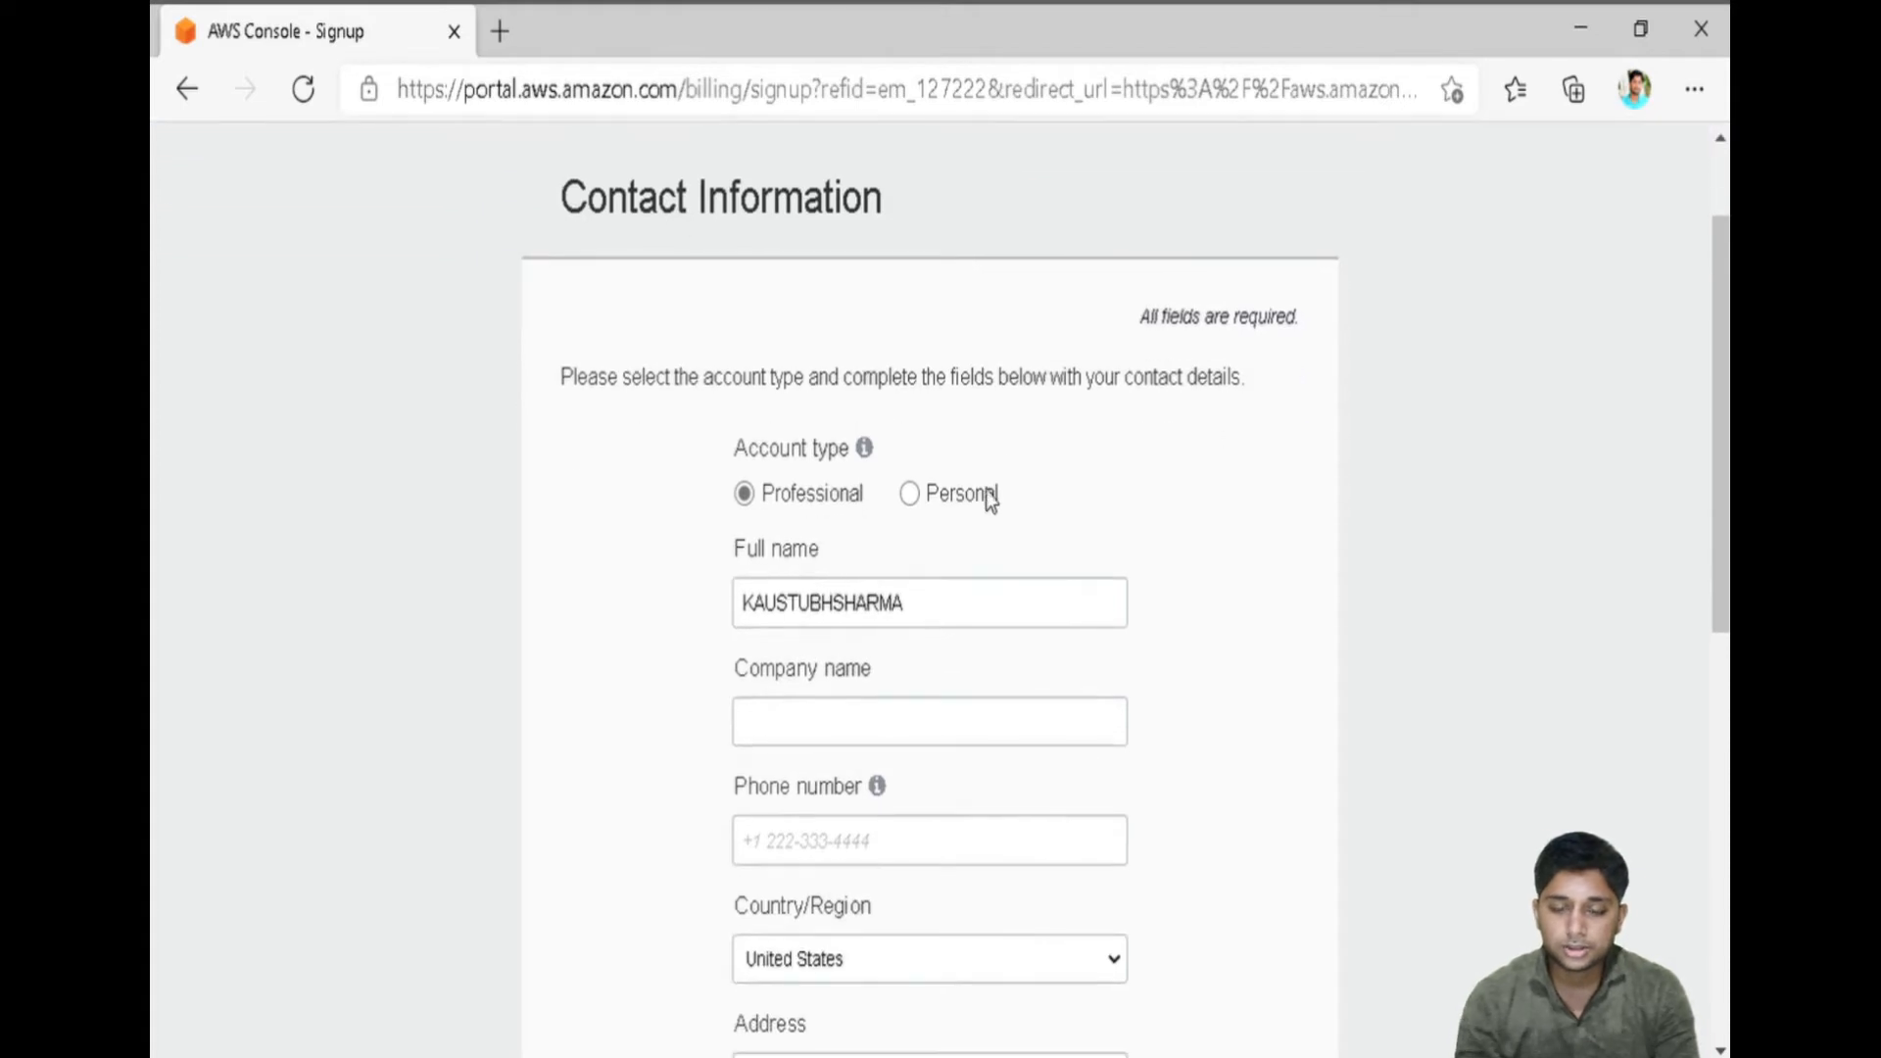
{"action": "left_click", "coordinate": [911, 497]}
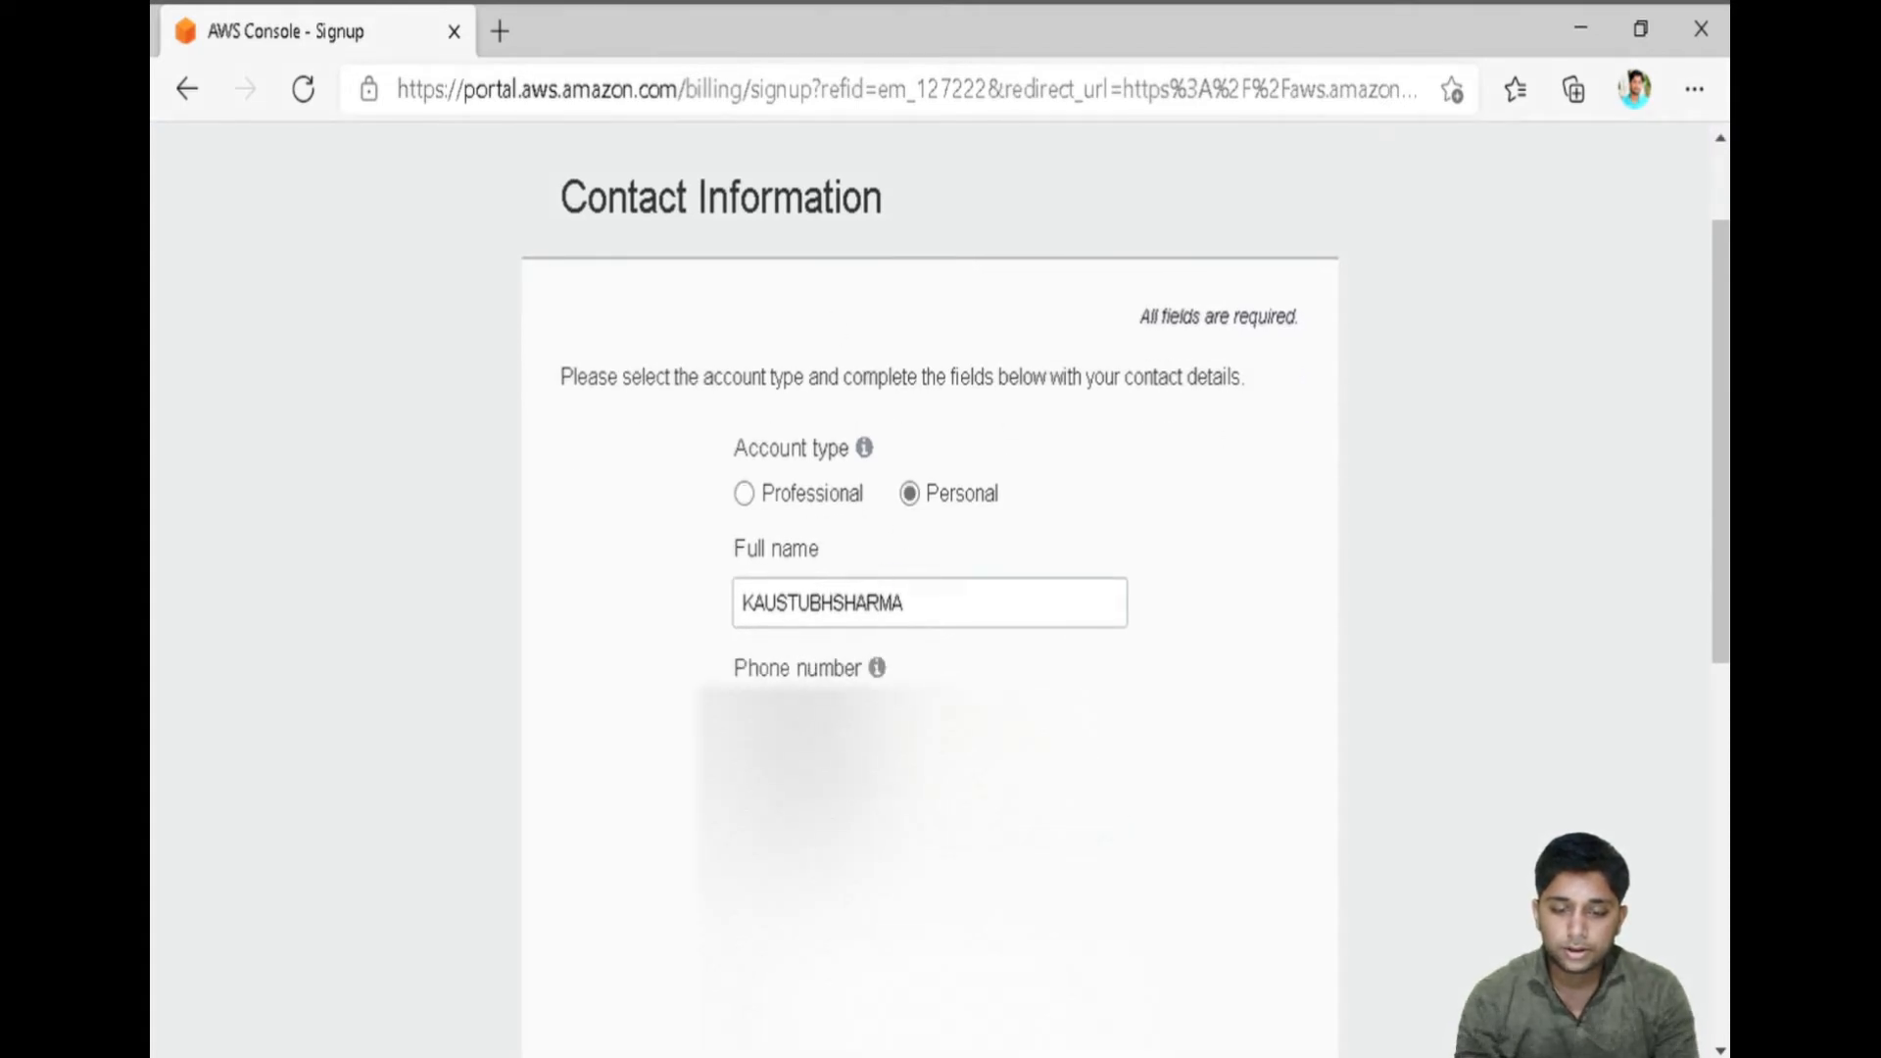
{"action": "scroll", "coordinate": [929, 588], "scroll_direction": "down", "scroll_amount": 2}
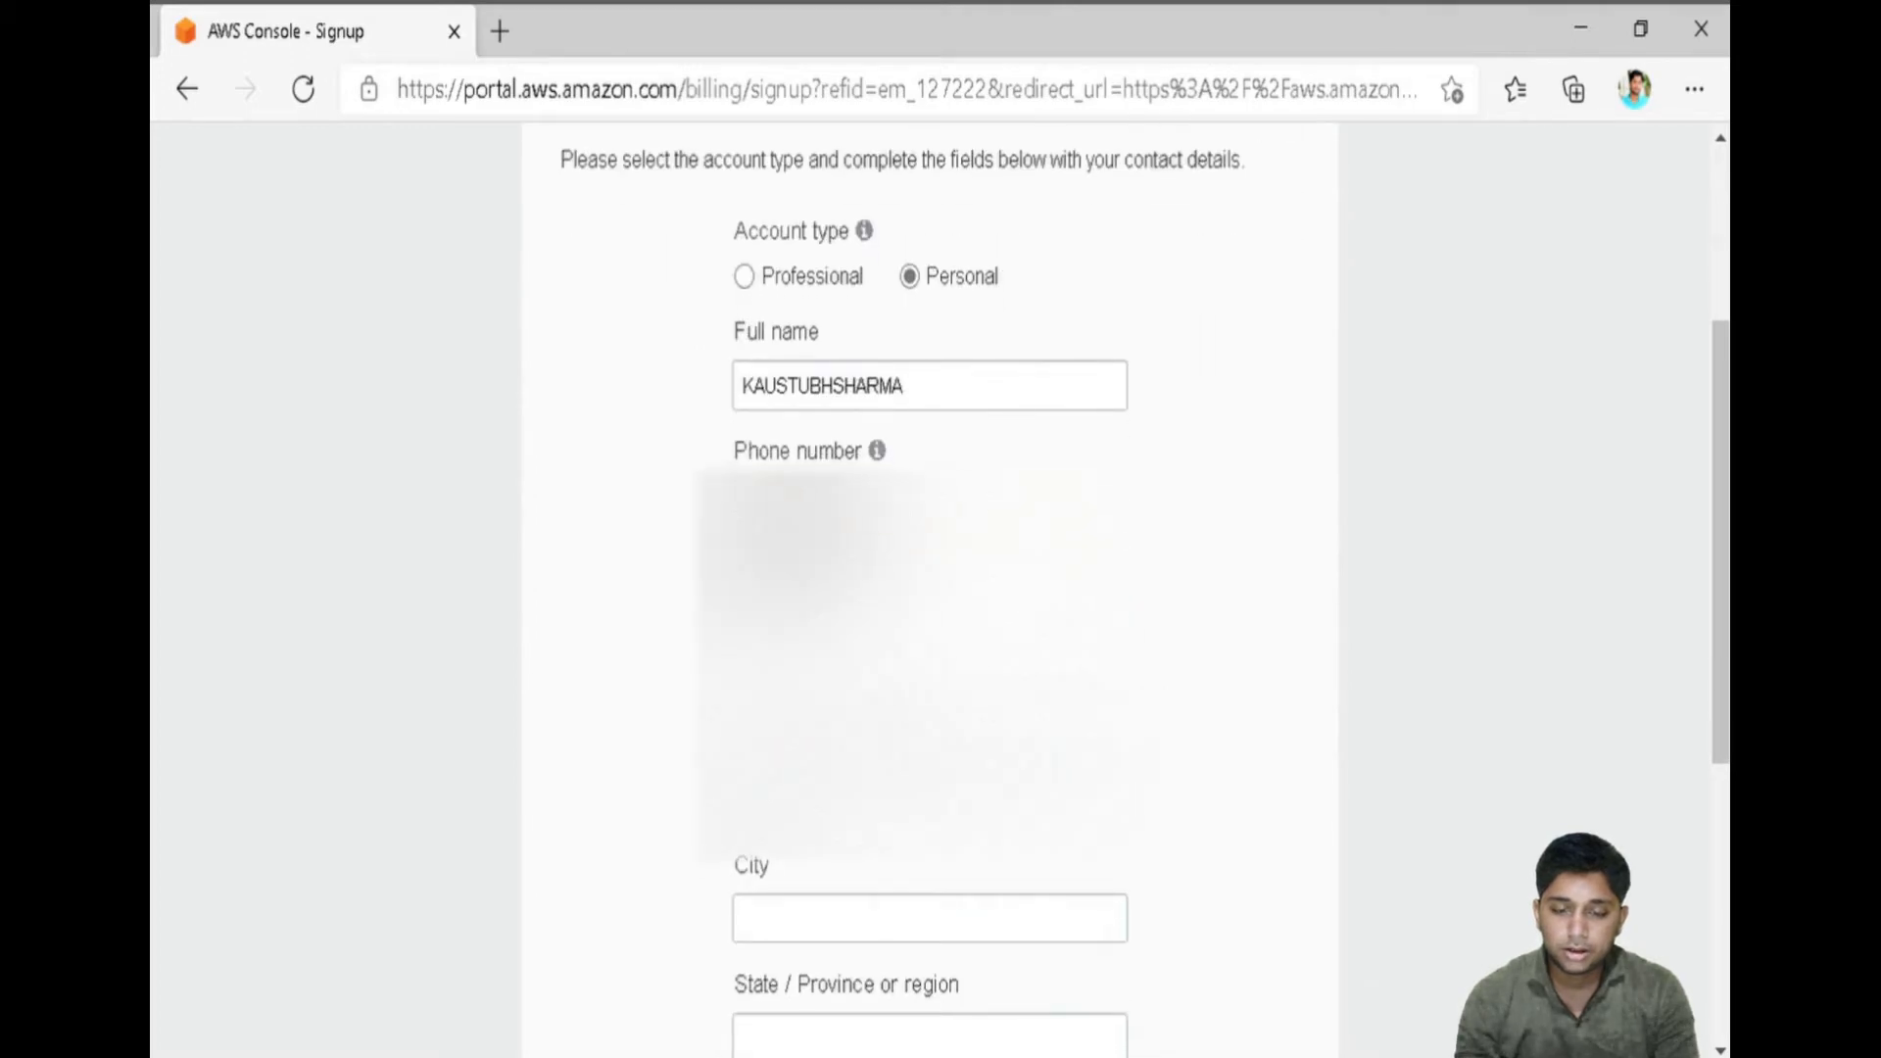
{"action": "scroll", "coordinate": [929, 588], "scroll_direction": "down", "scroll_amount": 1}
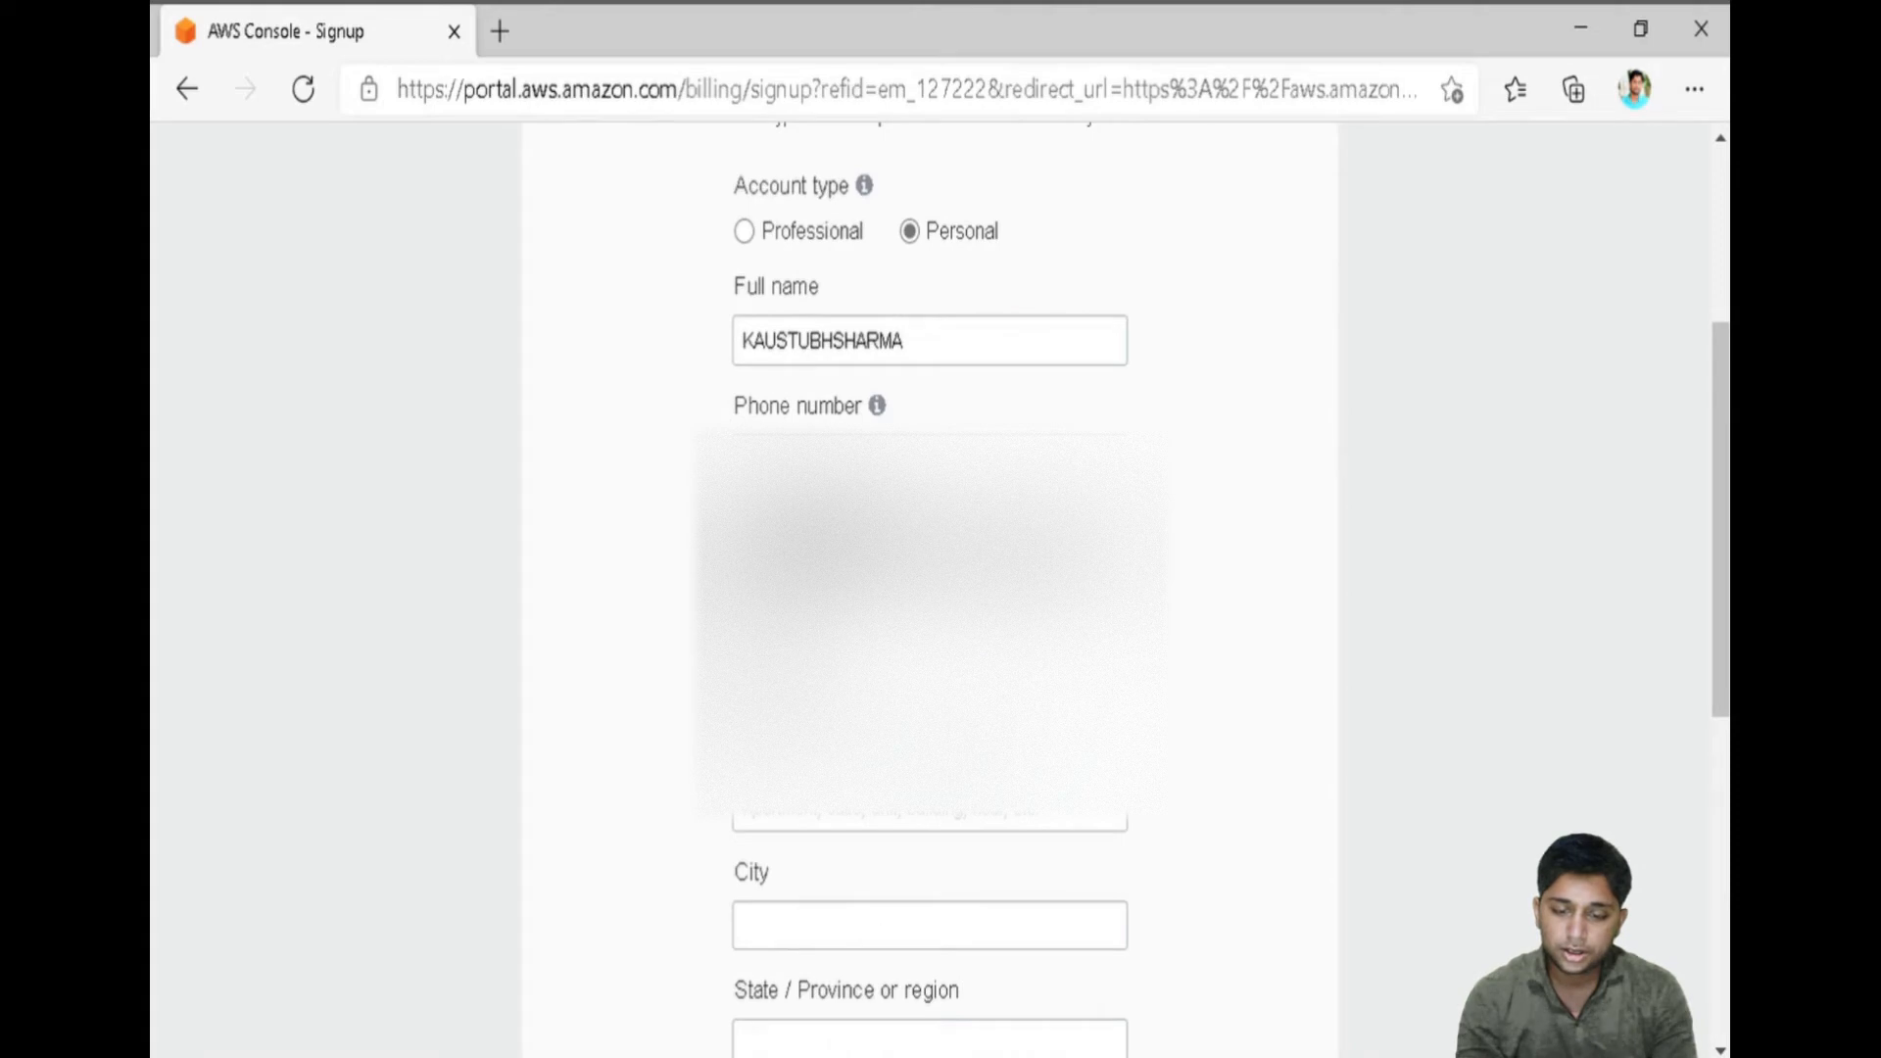
{"action": "scroll", "coordinate": [929, 588], "scroll_direction": "down", "scroll_amount": 1}
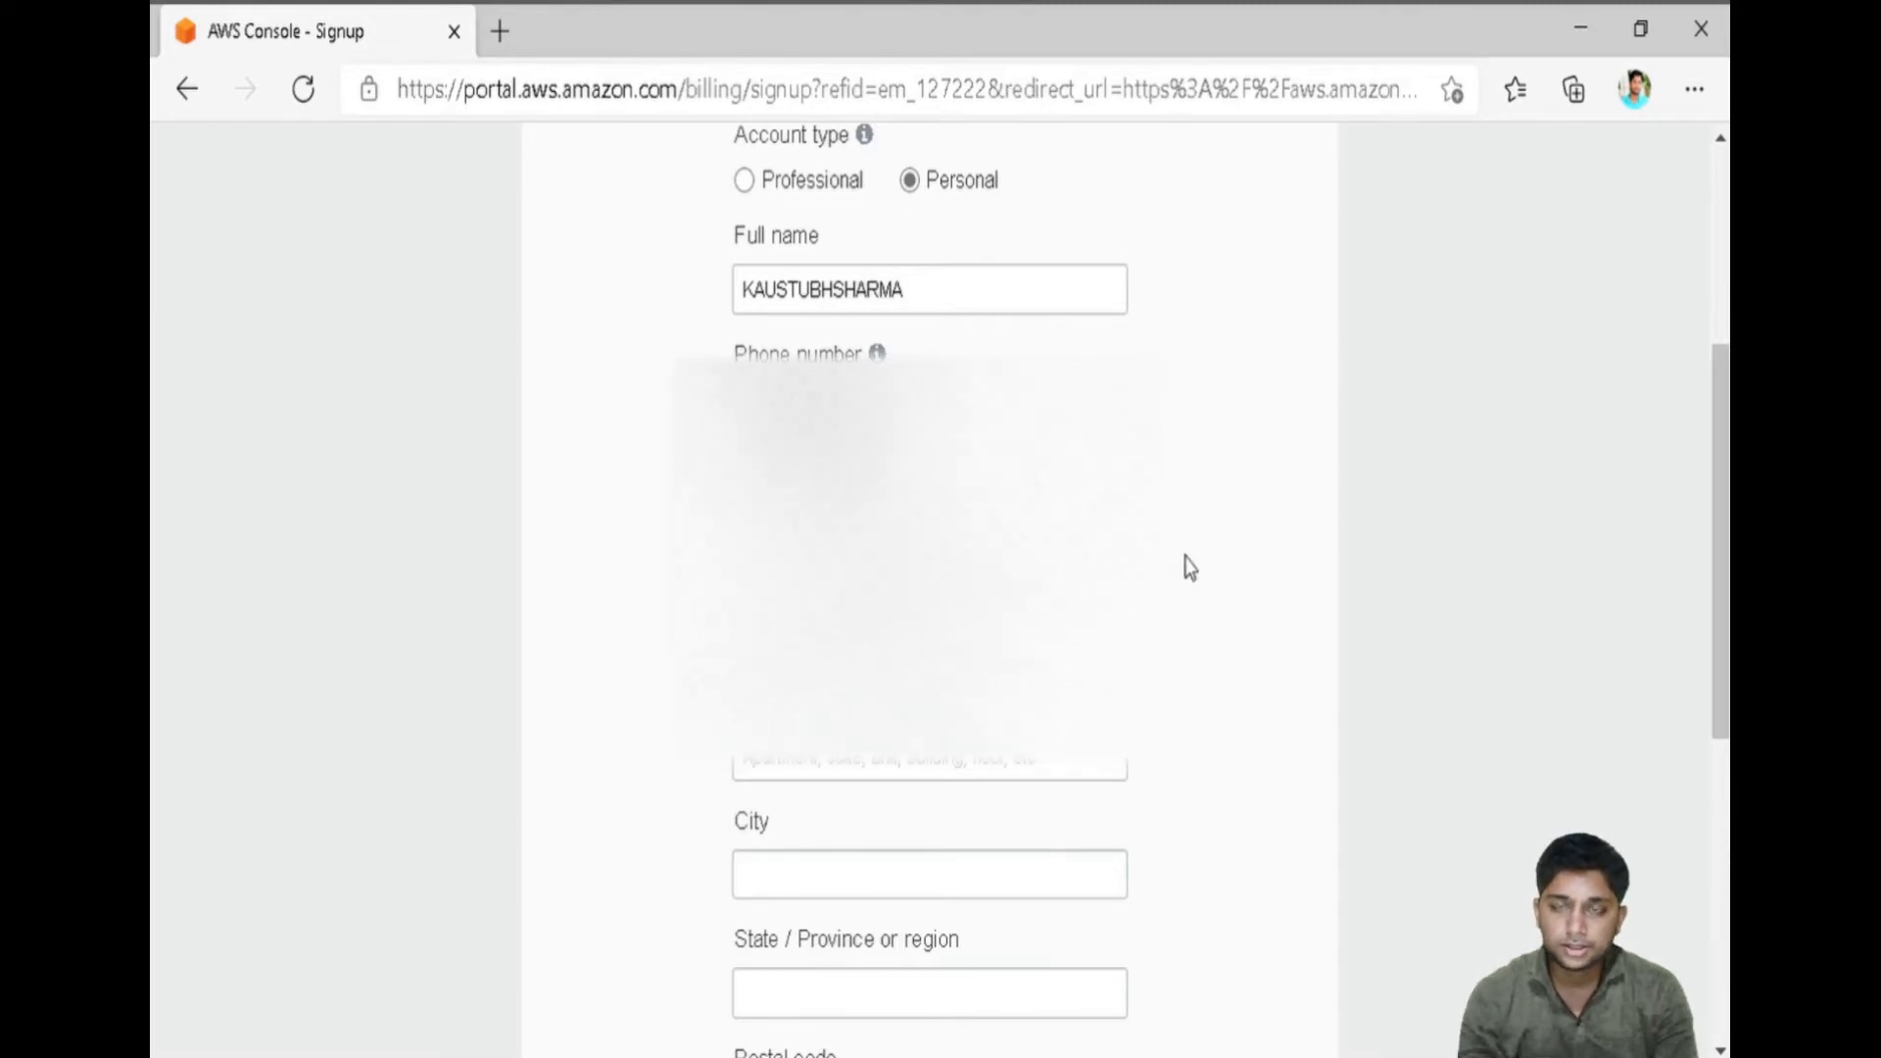
{"action": "scroll", "coordinate": [1189, 568], "scroll_direction": "down", "scroll_amount": 1}
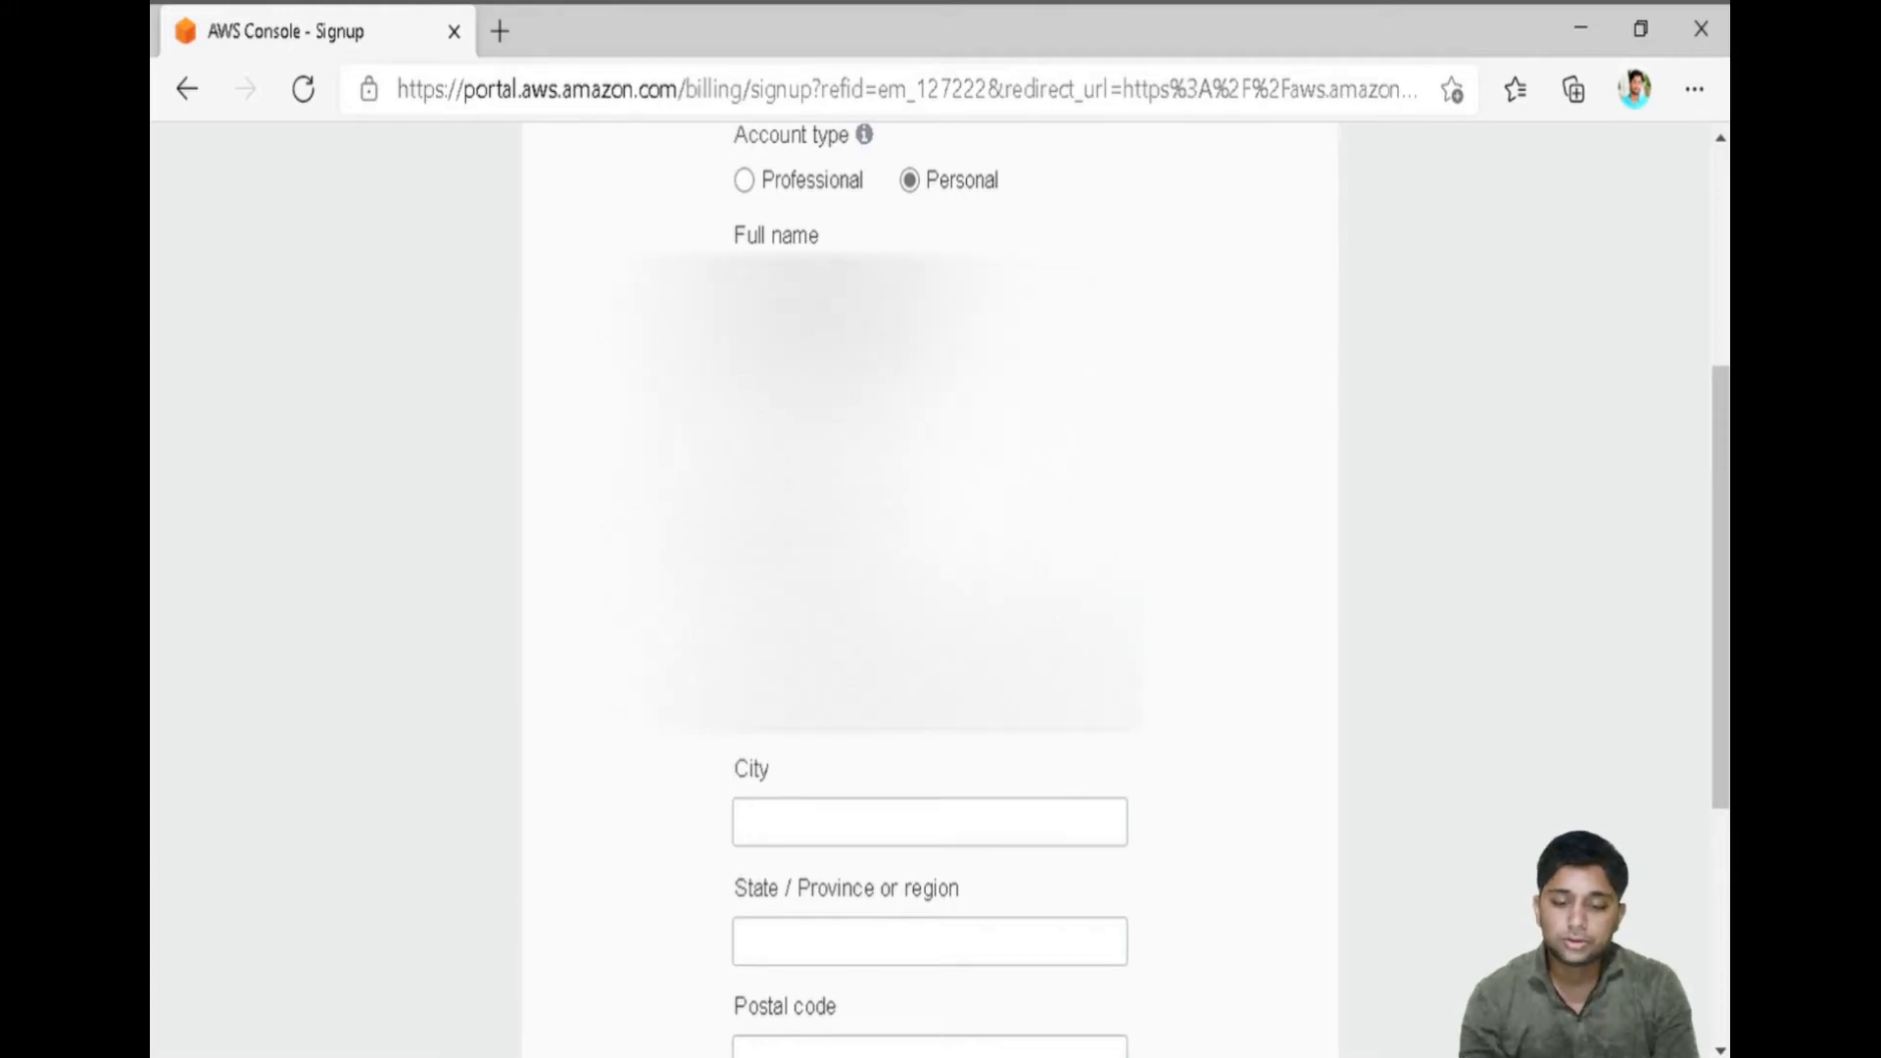
{"action": "key", "text": "Tab"}
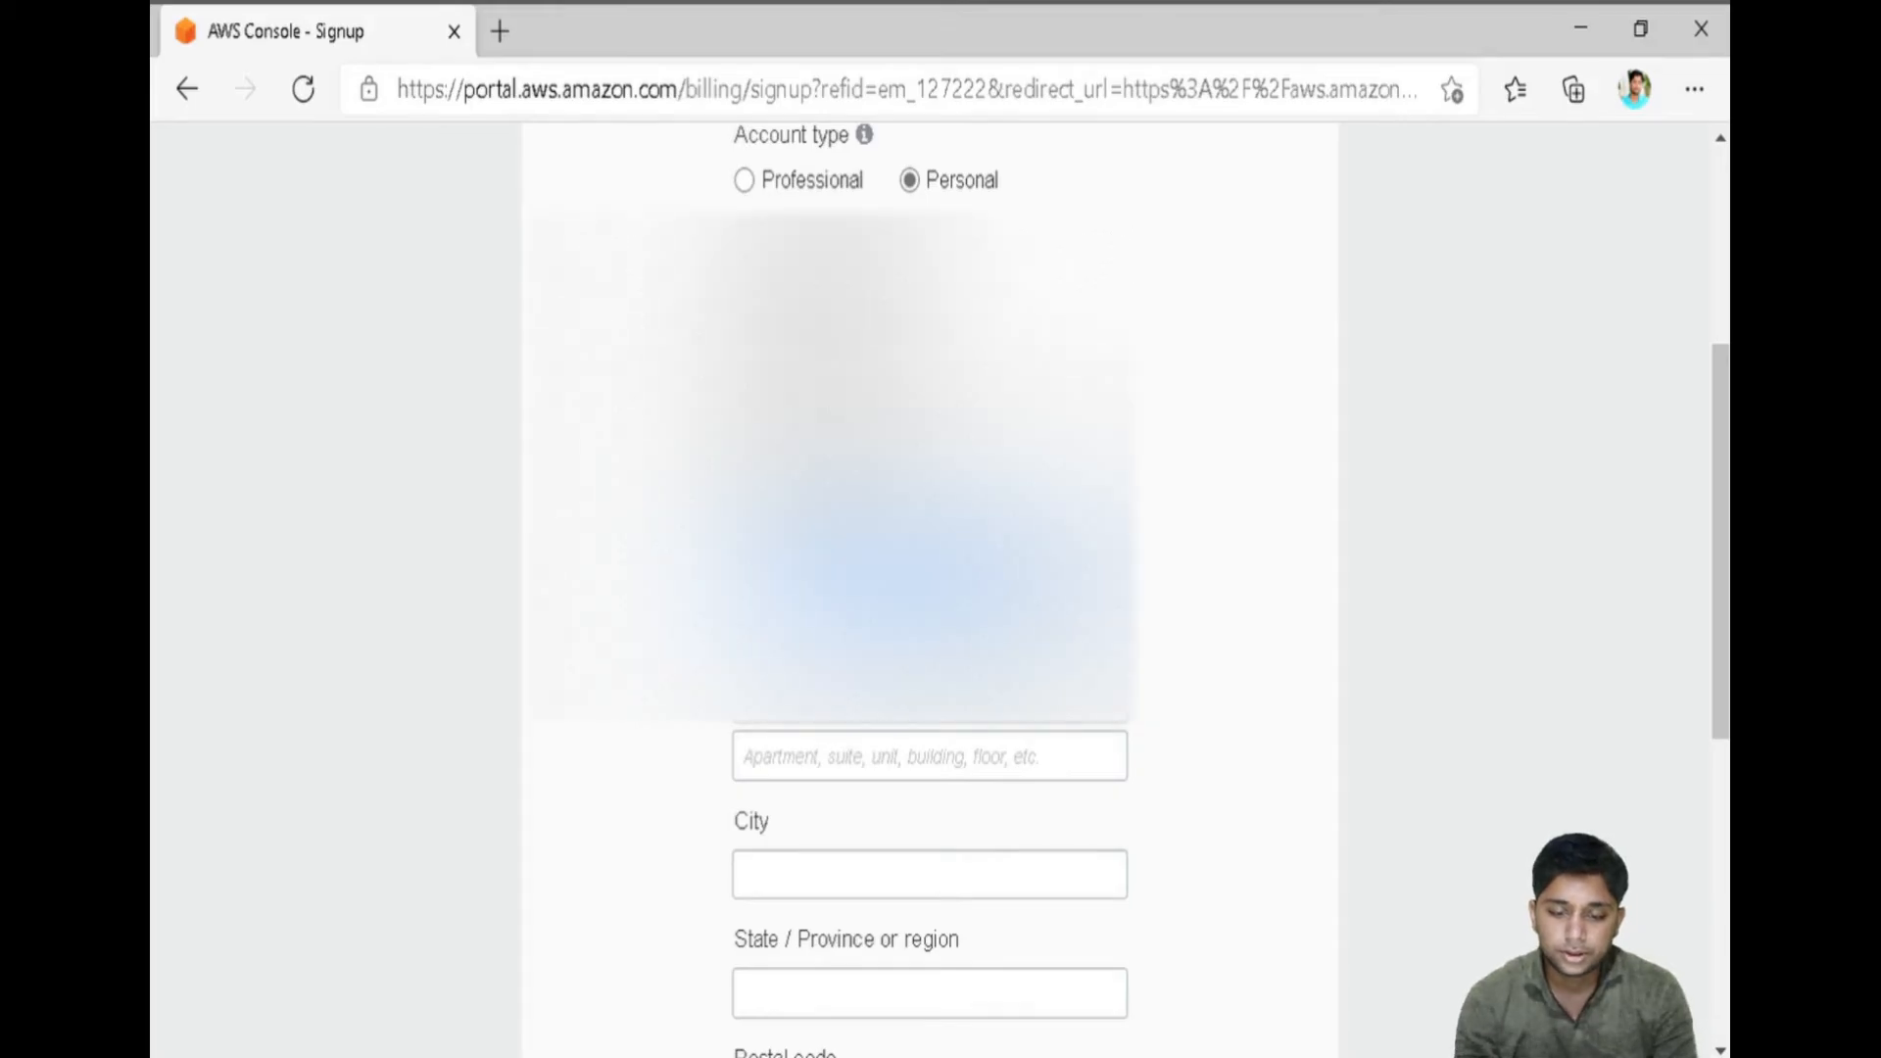
{"action": "scroll", "coordinate": [930, 590], "scroll_direction": "down", "scroll_amount": 3}
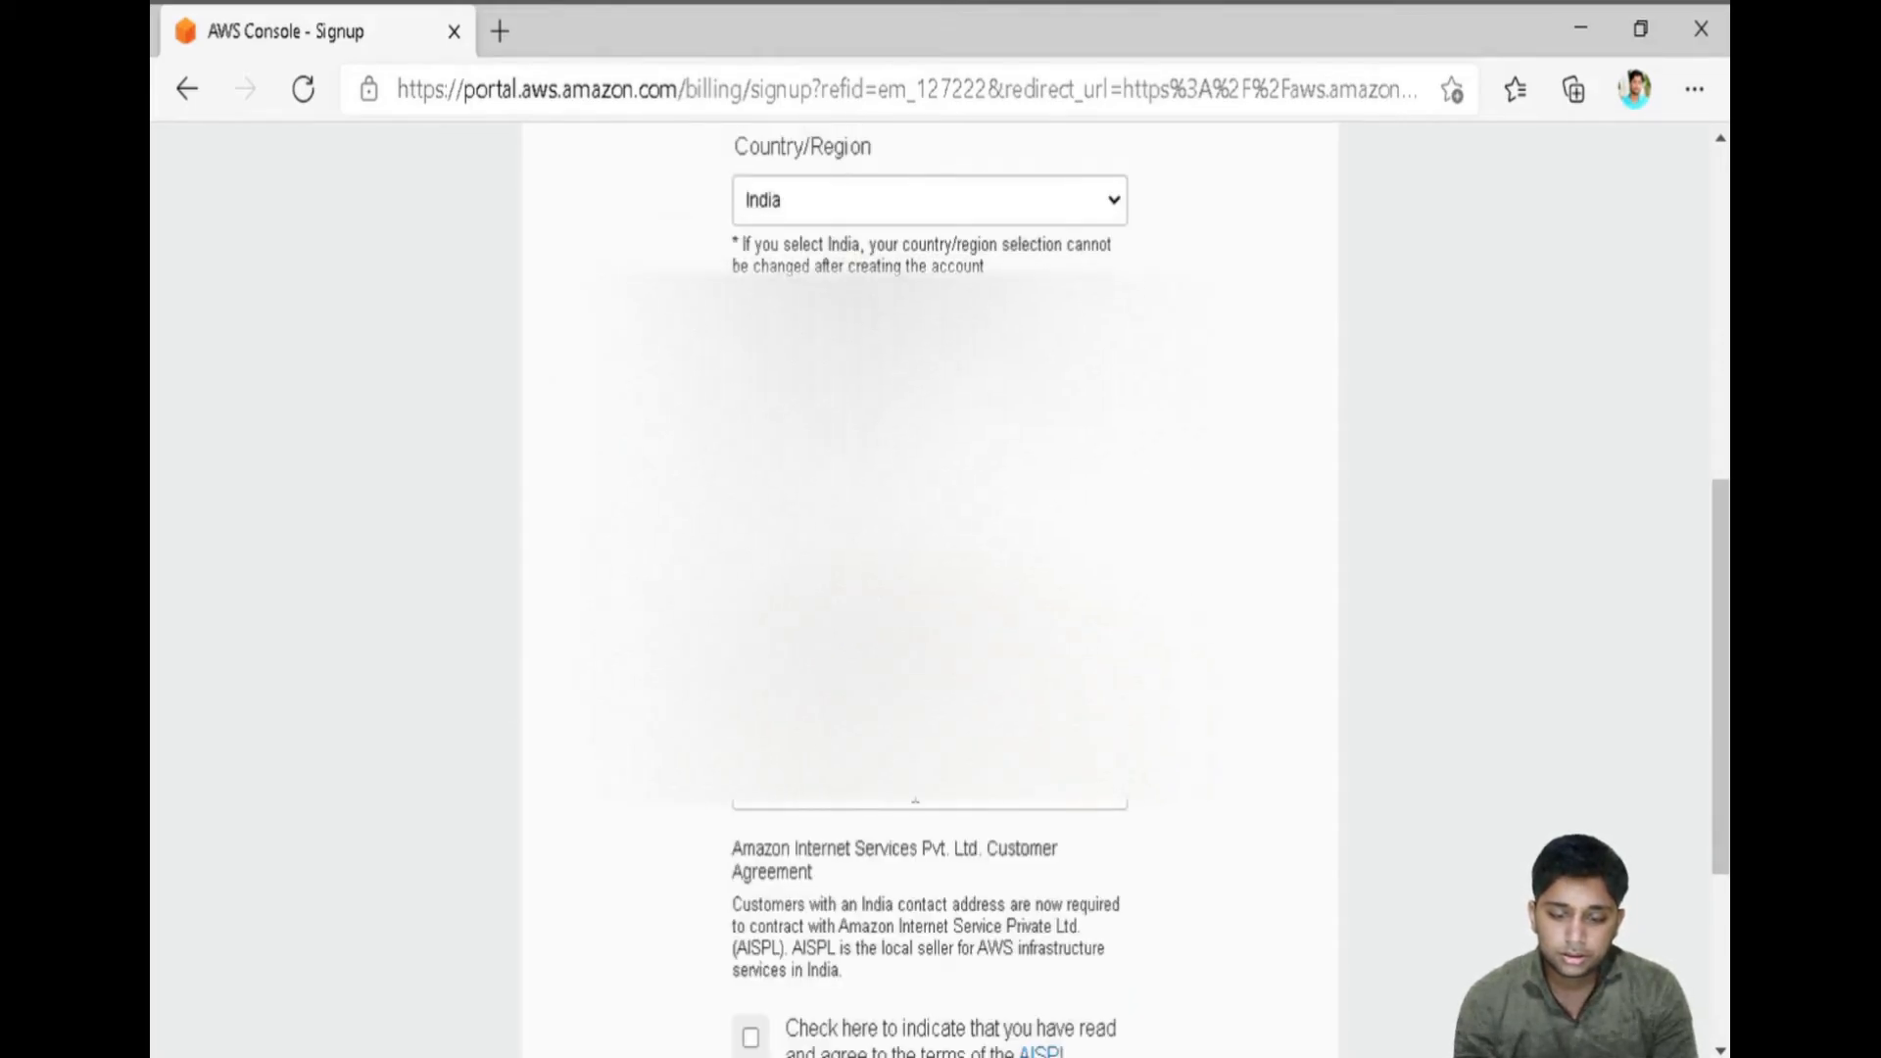
{"action": "scroll", "coordinate": [913, 789], "scroll_direction": "down", "scroll_amount": 2}
Accept the AISPL Customer Agreement and submit the contact details to continue to payment.
{"action": "left_click", "coordinate": [750, 811]}
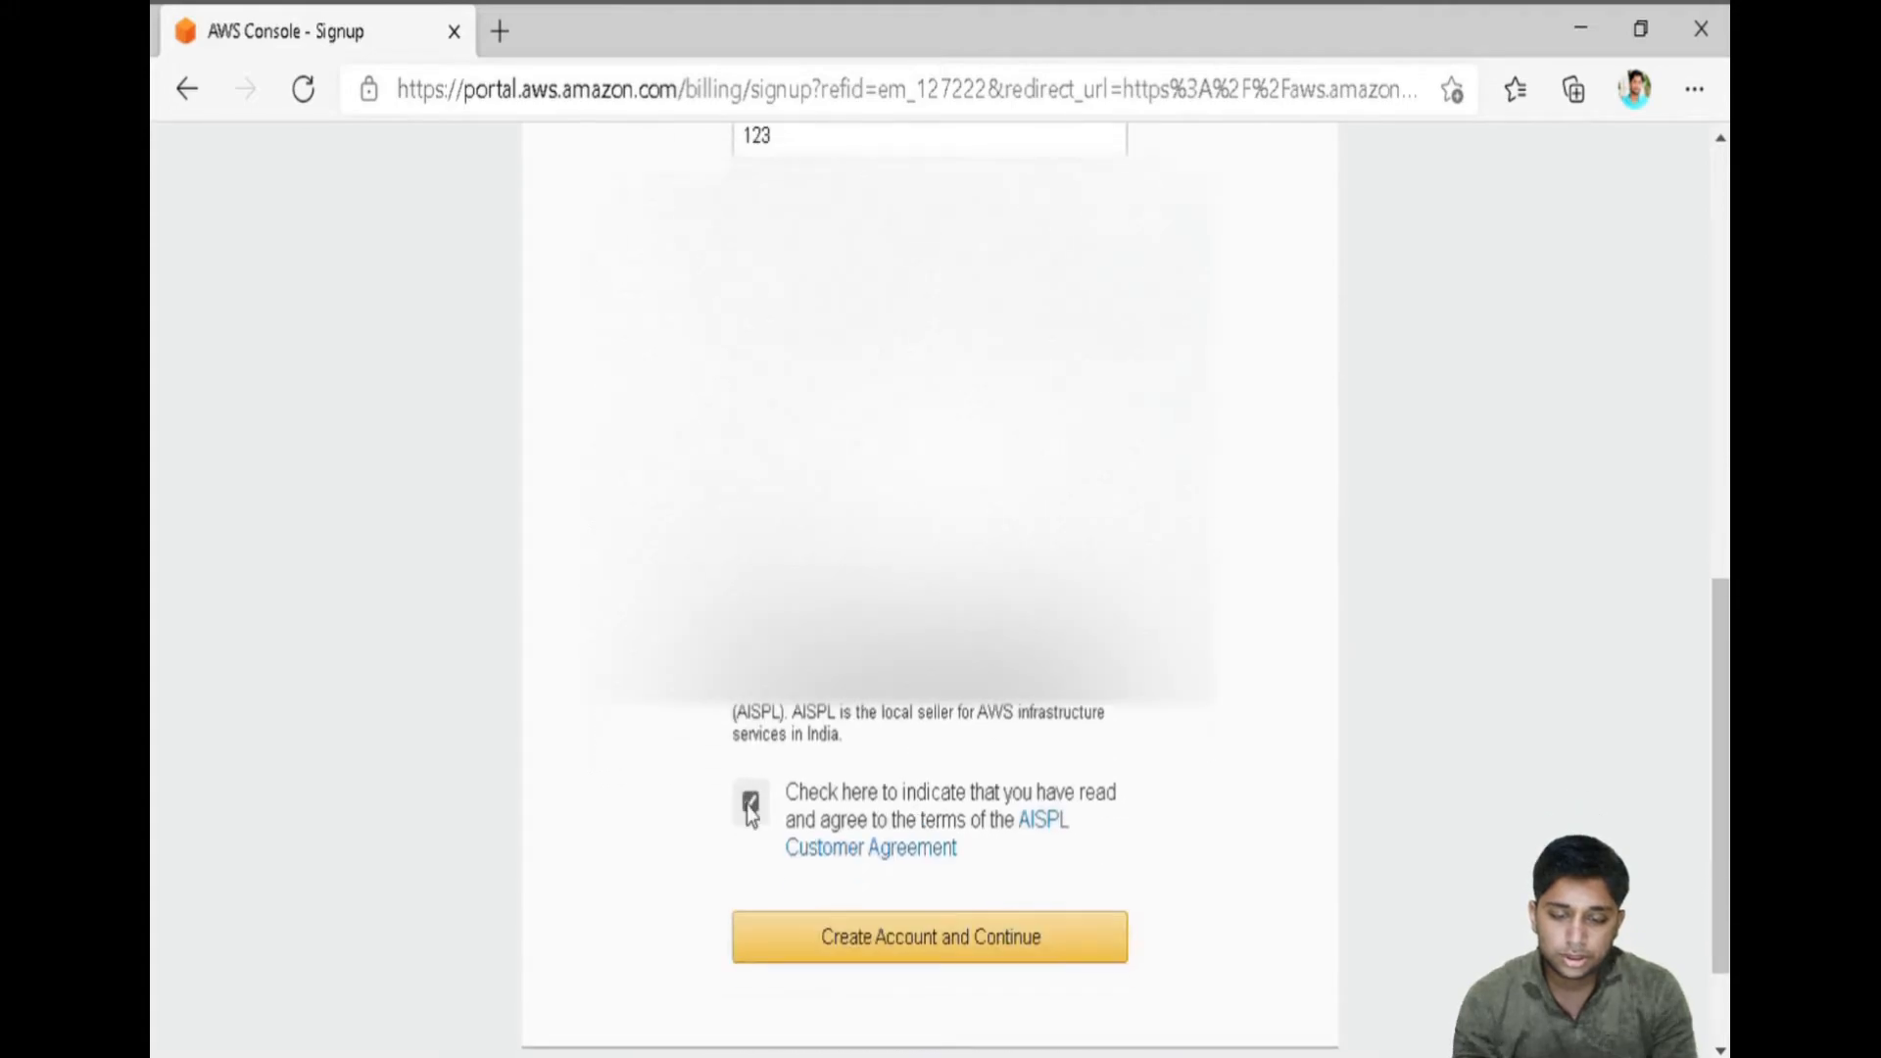
{"action": "left_click_drag", "start_coordinate": [751, 811], "coordinate": [882, 627]}
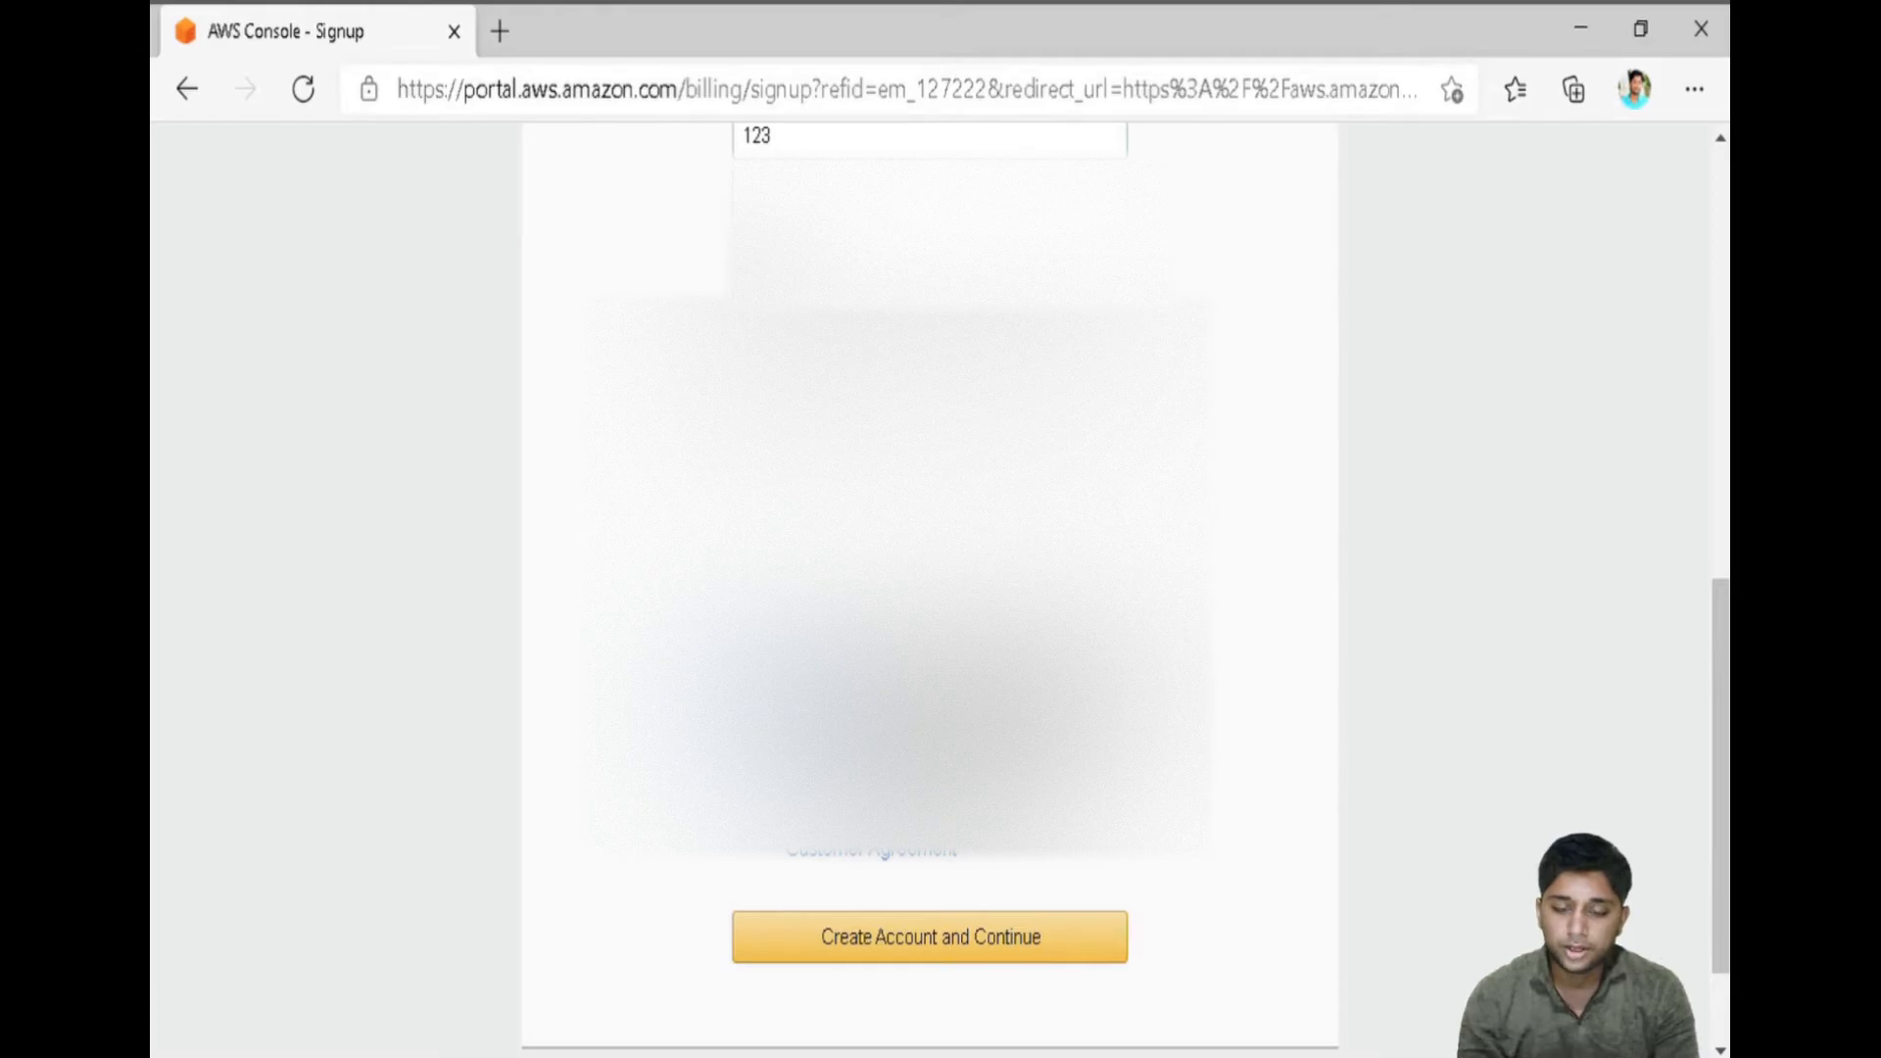
{"action": "scroll", "coordinate": [801, 731], "scroll_direction": "down", "scroll_amount": 2}
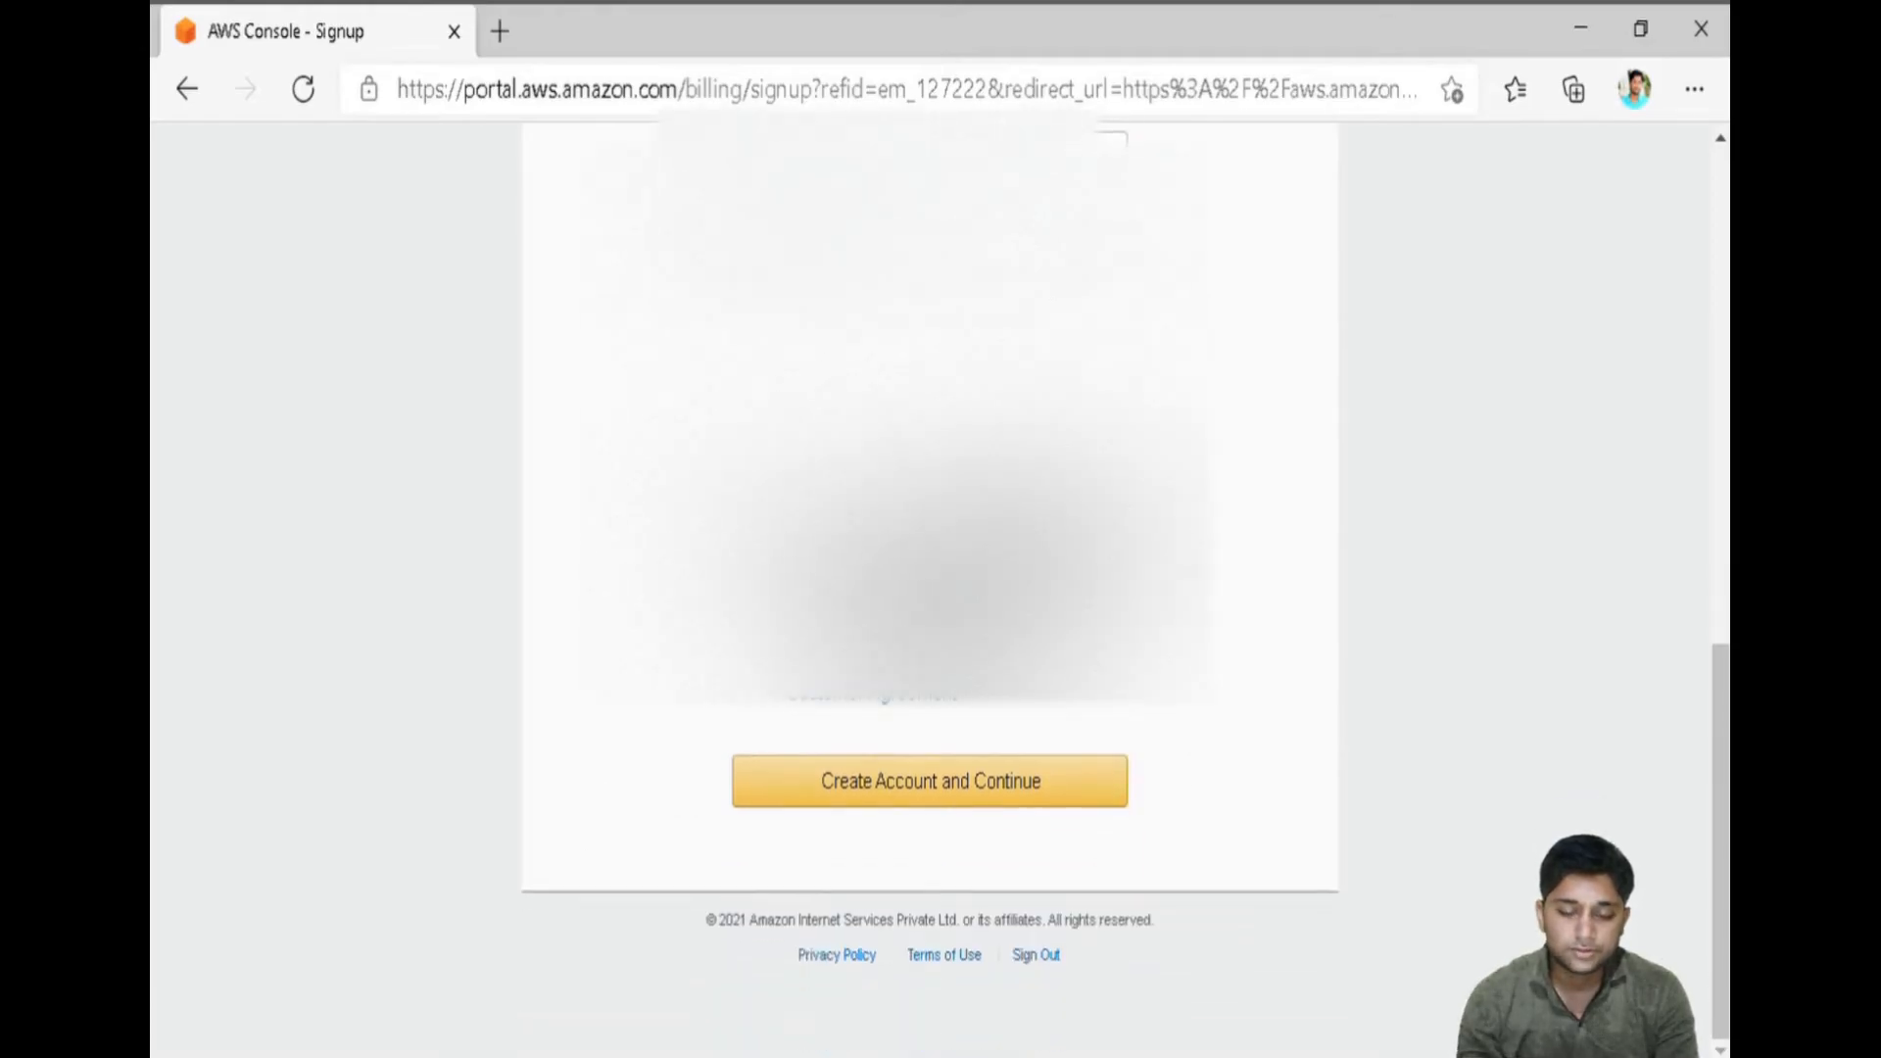
{"action": "left_click", "coordinate": [930, 781]}
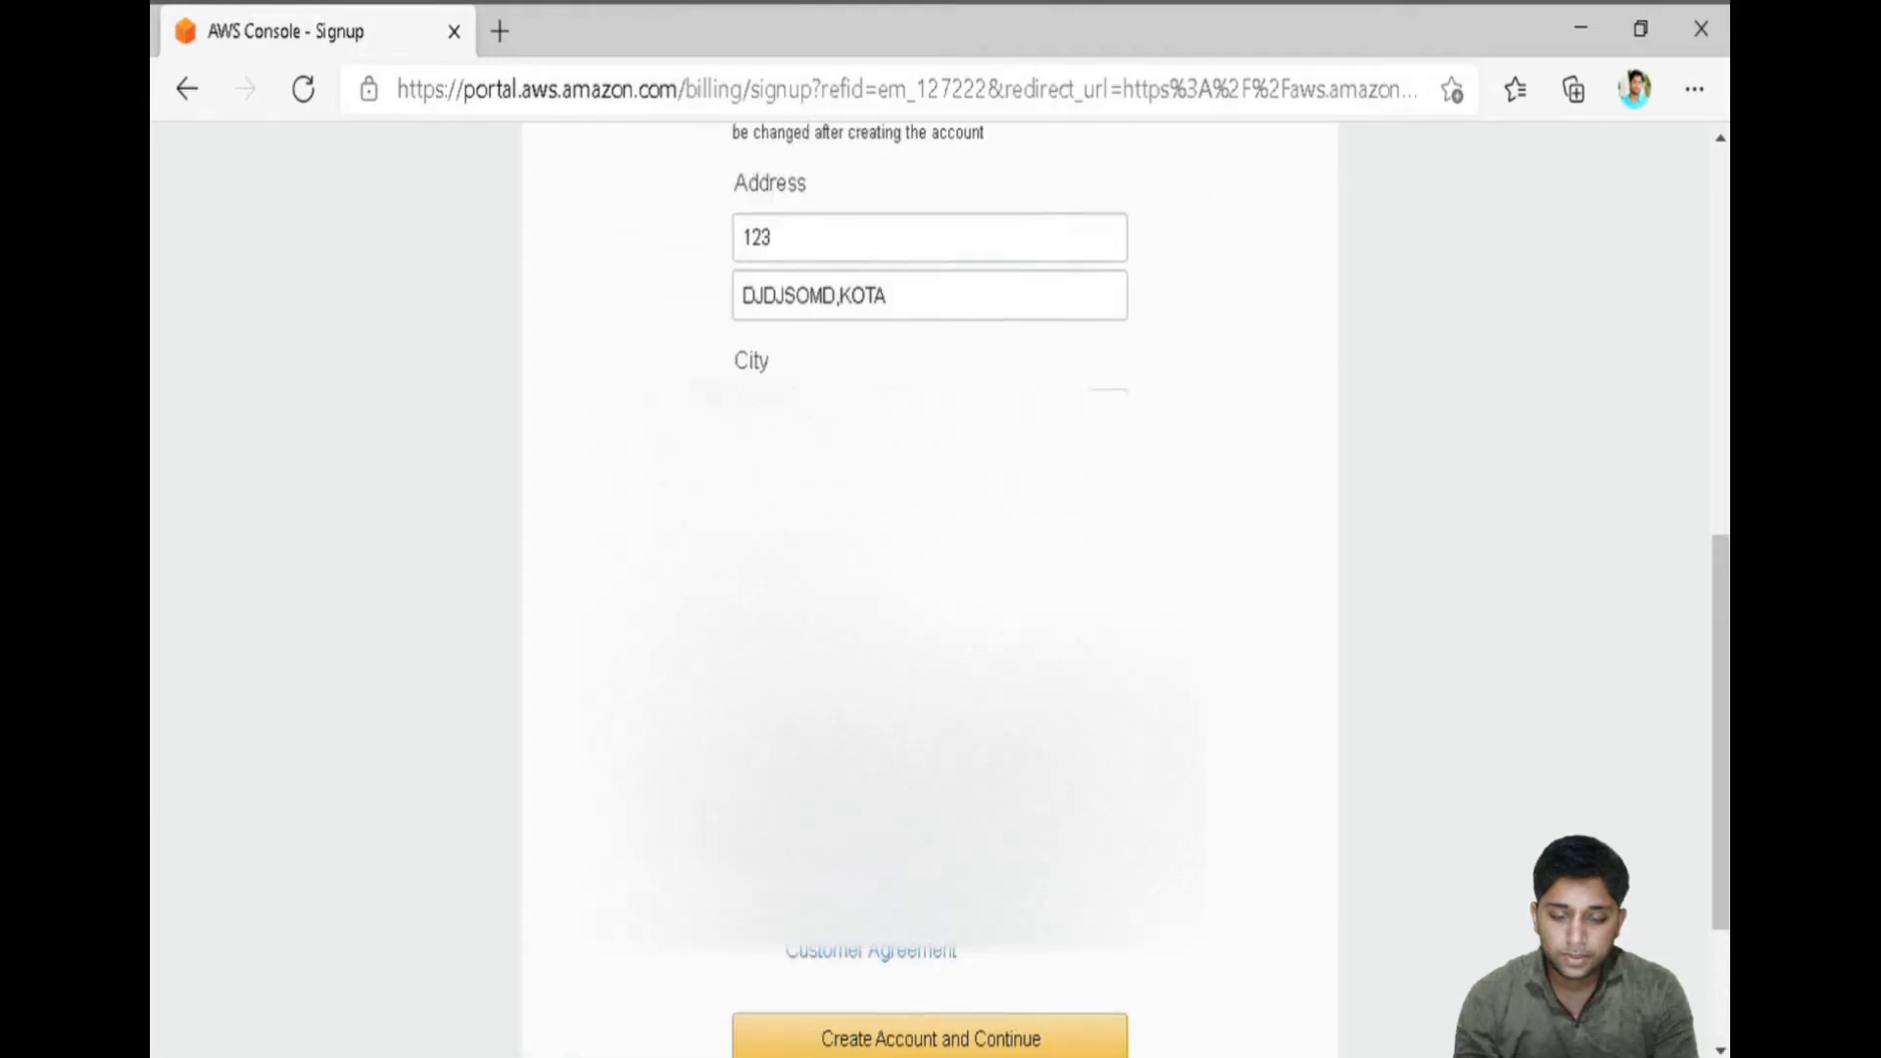
{"action": "scroll", "coordinate": [1062, 726], "scroll_direction": "down", "scroll_amount": 10}
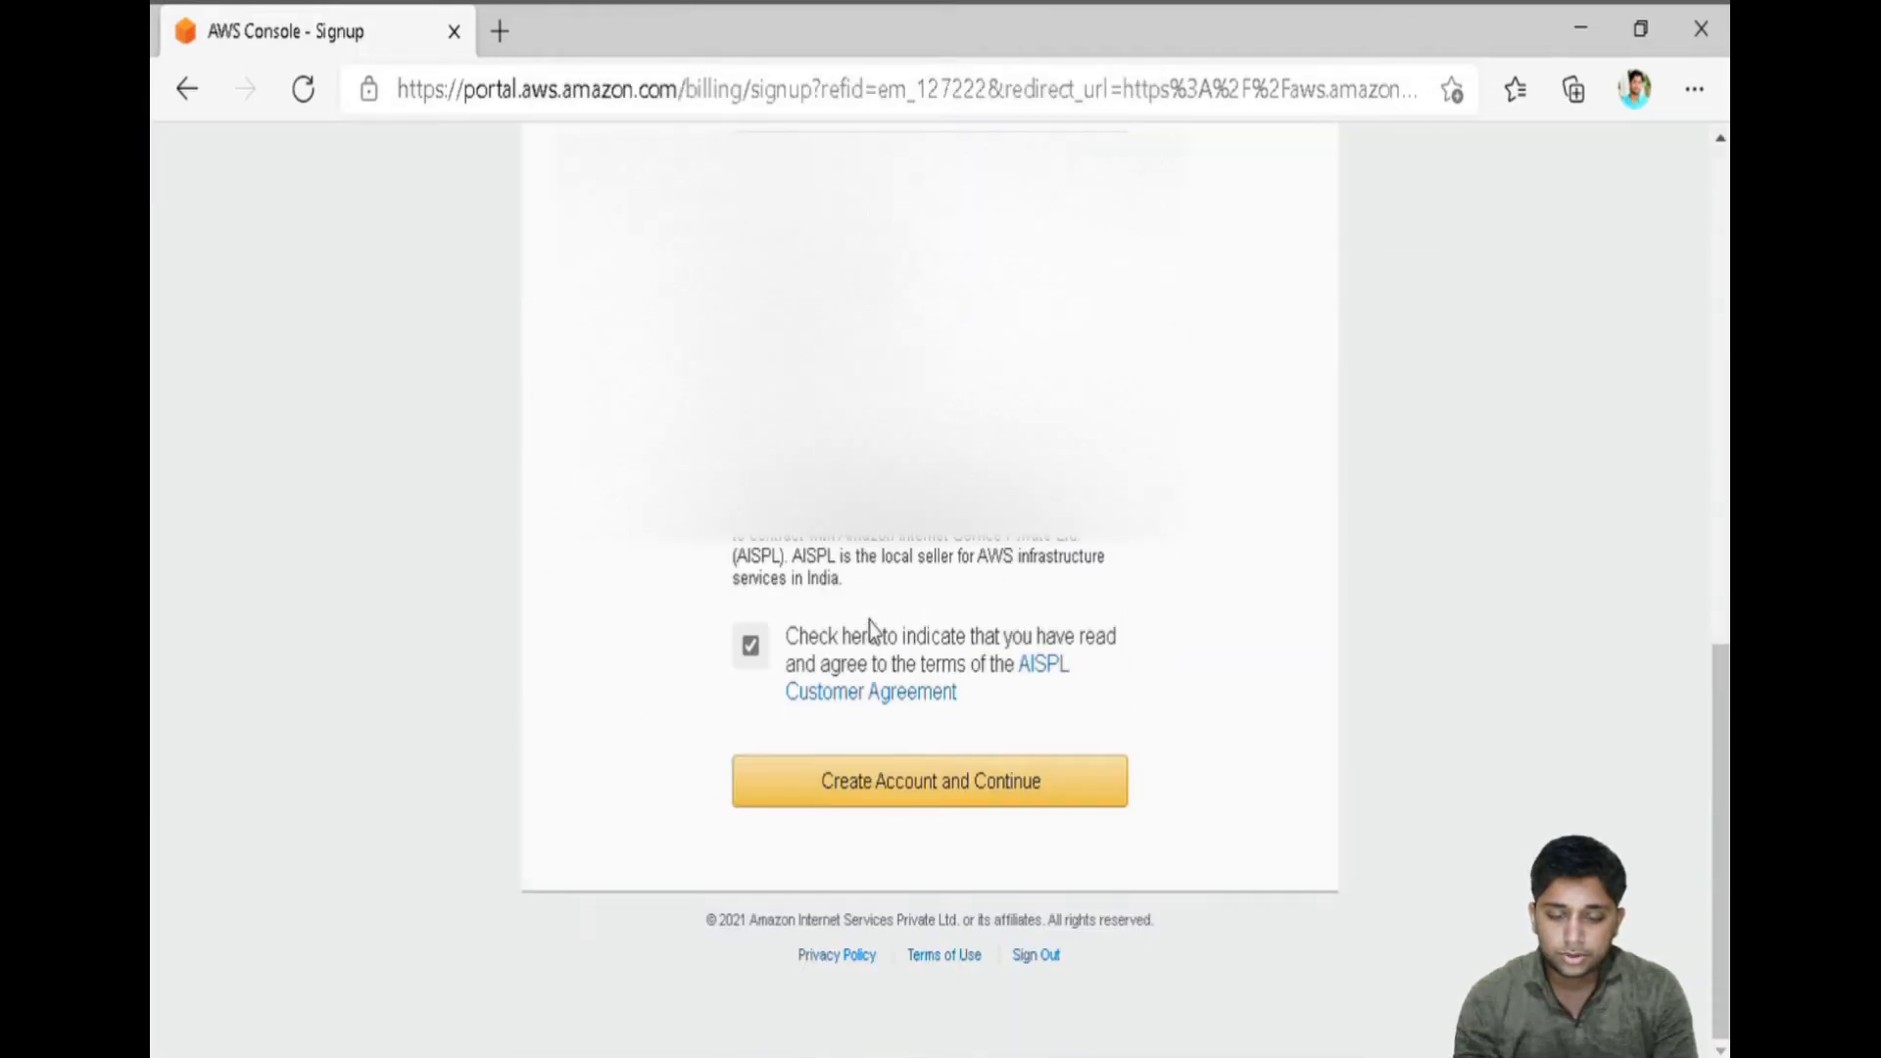
{"action": "left_click", "coordinate": [929, 789]}
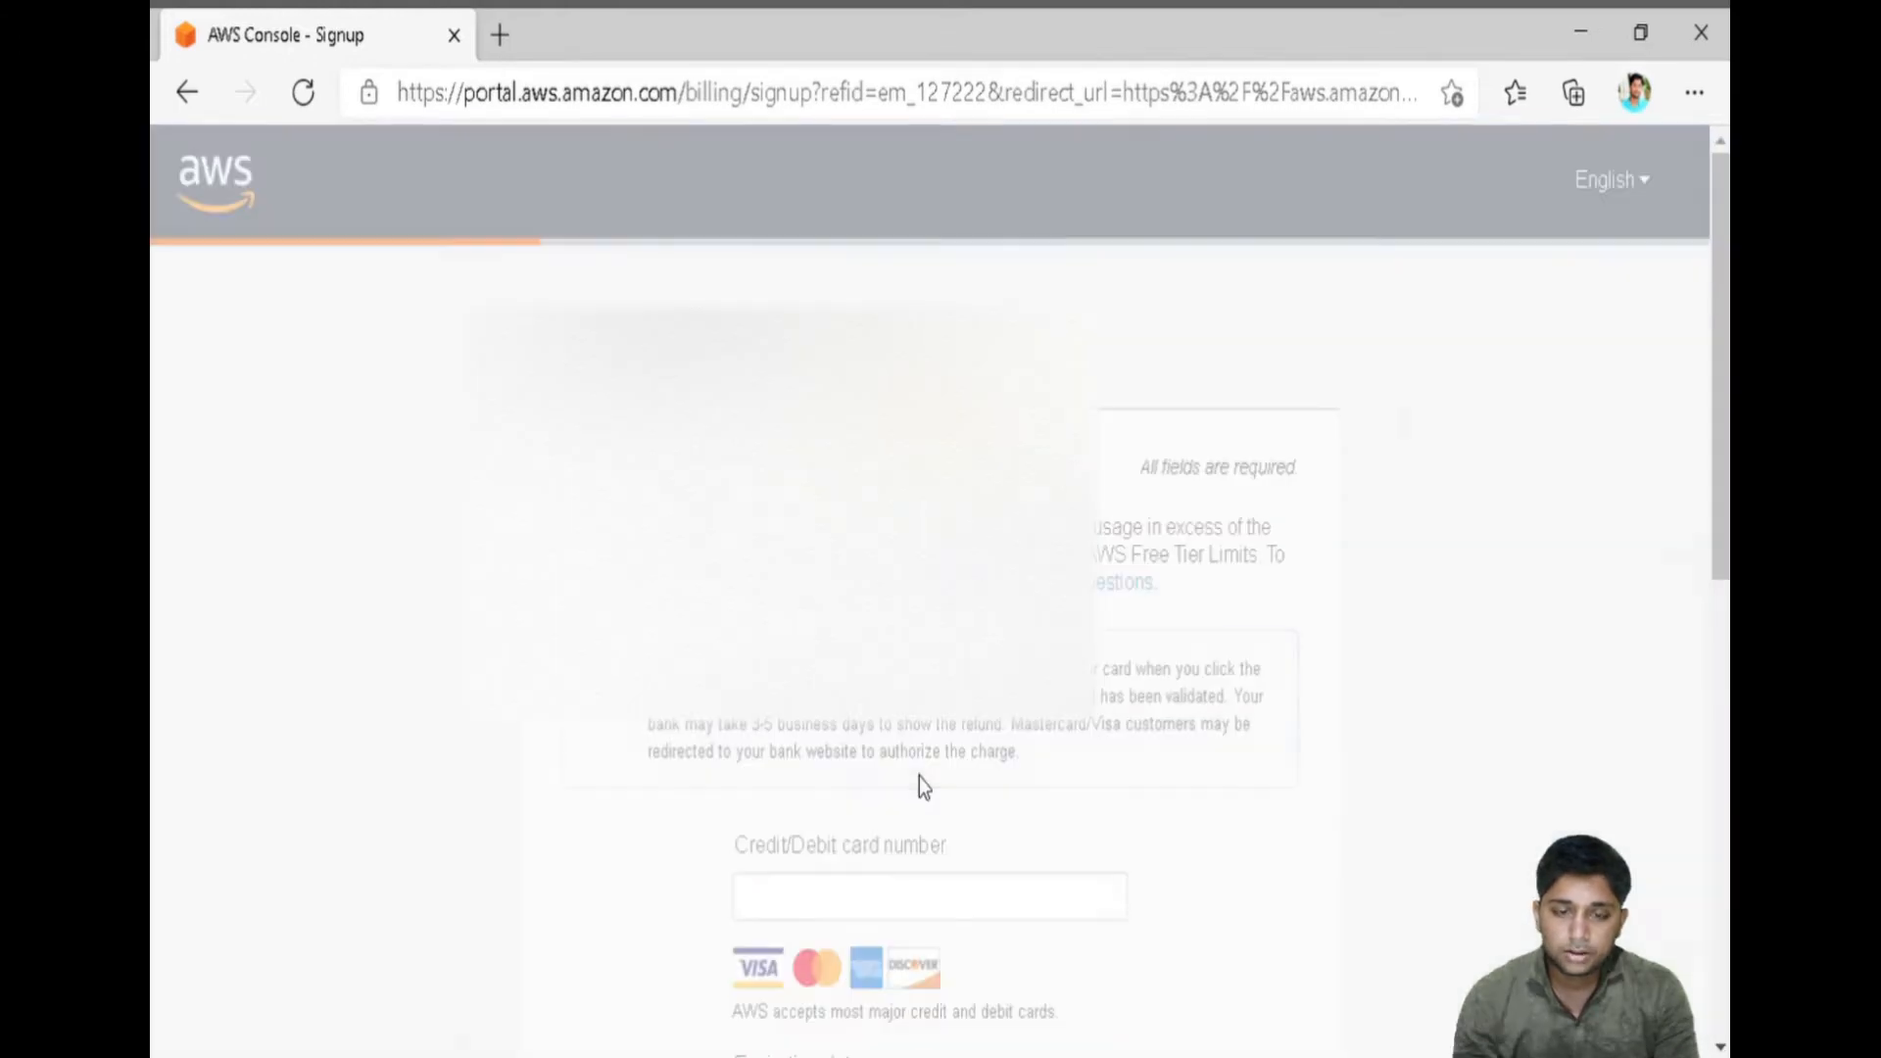
Enter the payment card details, answer yes to having a PAN, and submit them for verification.
{"action": "scroll", "coordinate": [922, 782], "scroll_direction": "down", "scroll_amount": 2}
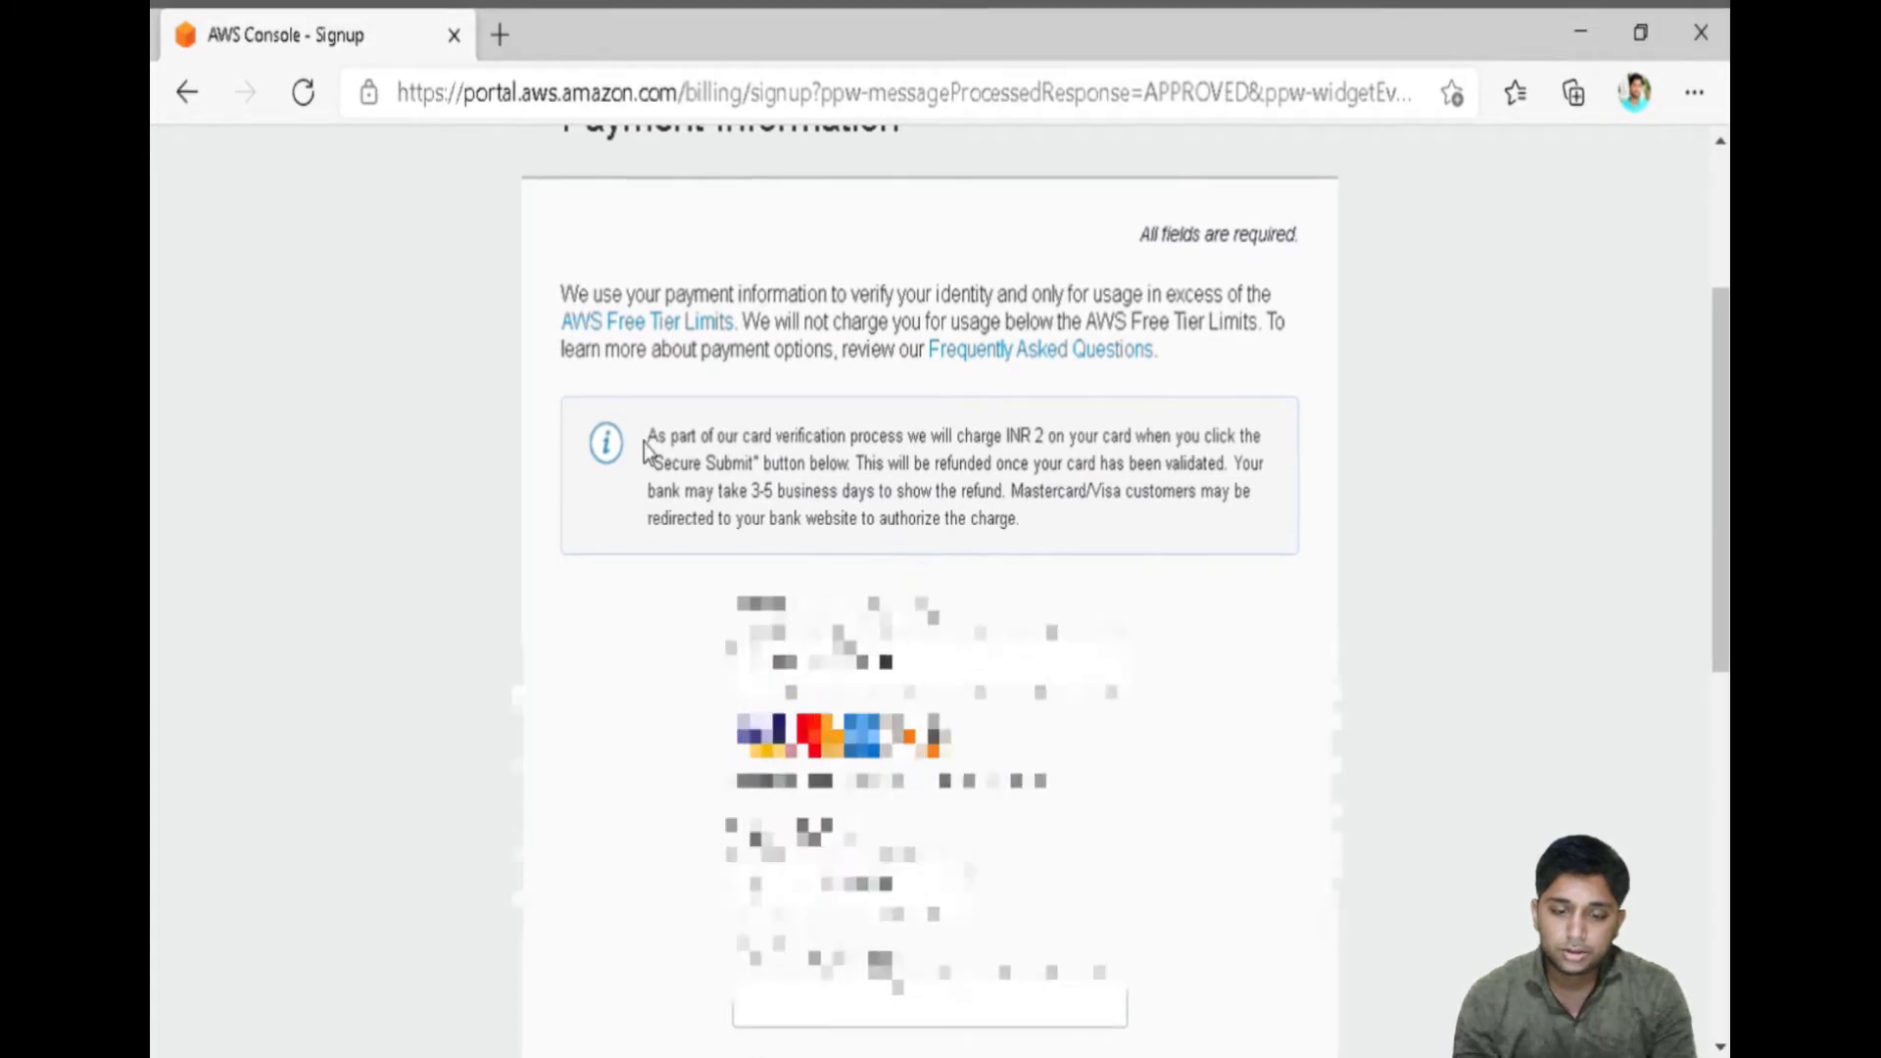
{"action": "left_click_drag", "start_coordinate": [649, 435], "coordinate": [1068, 526]}
{"action": "left_click", "coordinate": [1068, 526]}
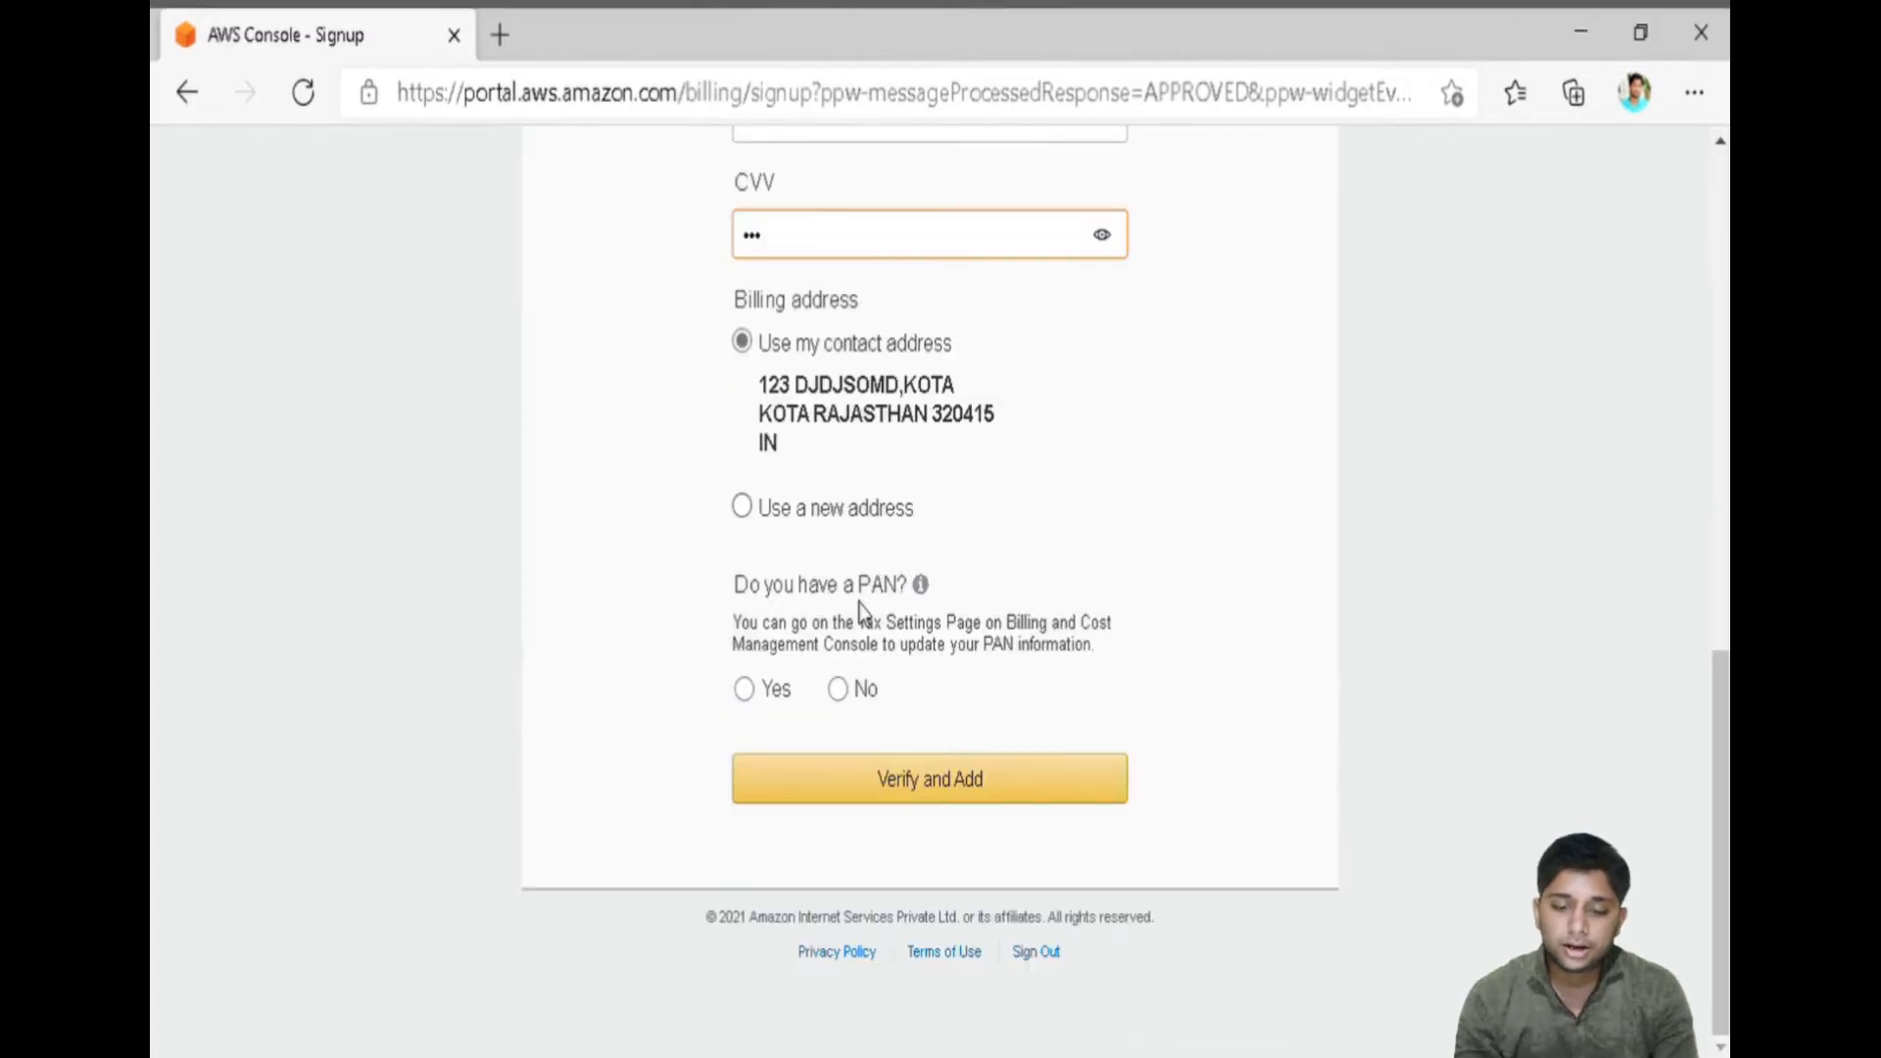
{"action": "left_click", "coordinate": [762, 692]}
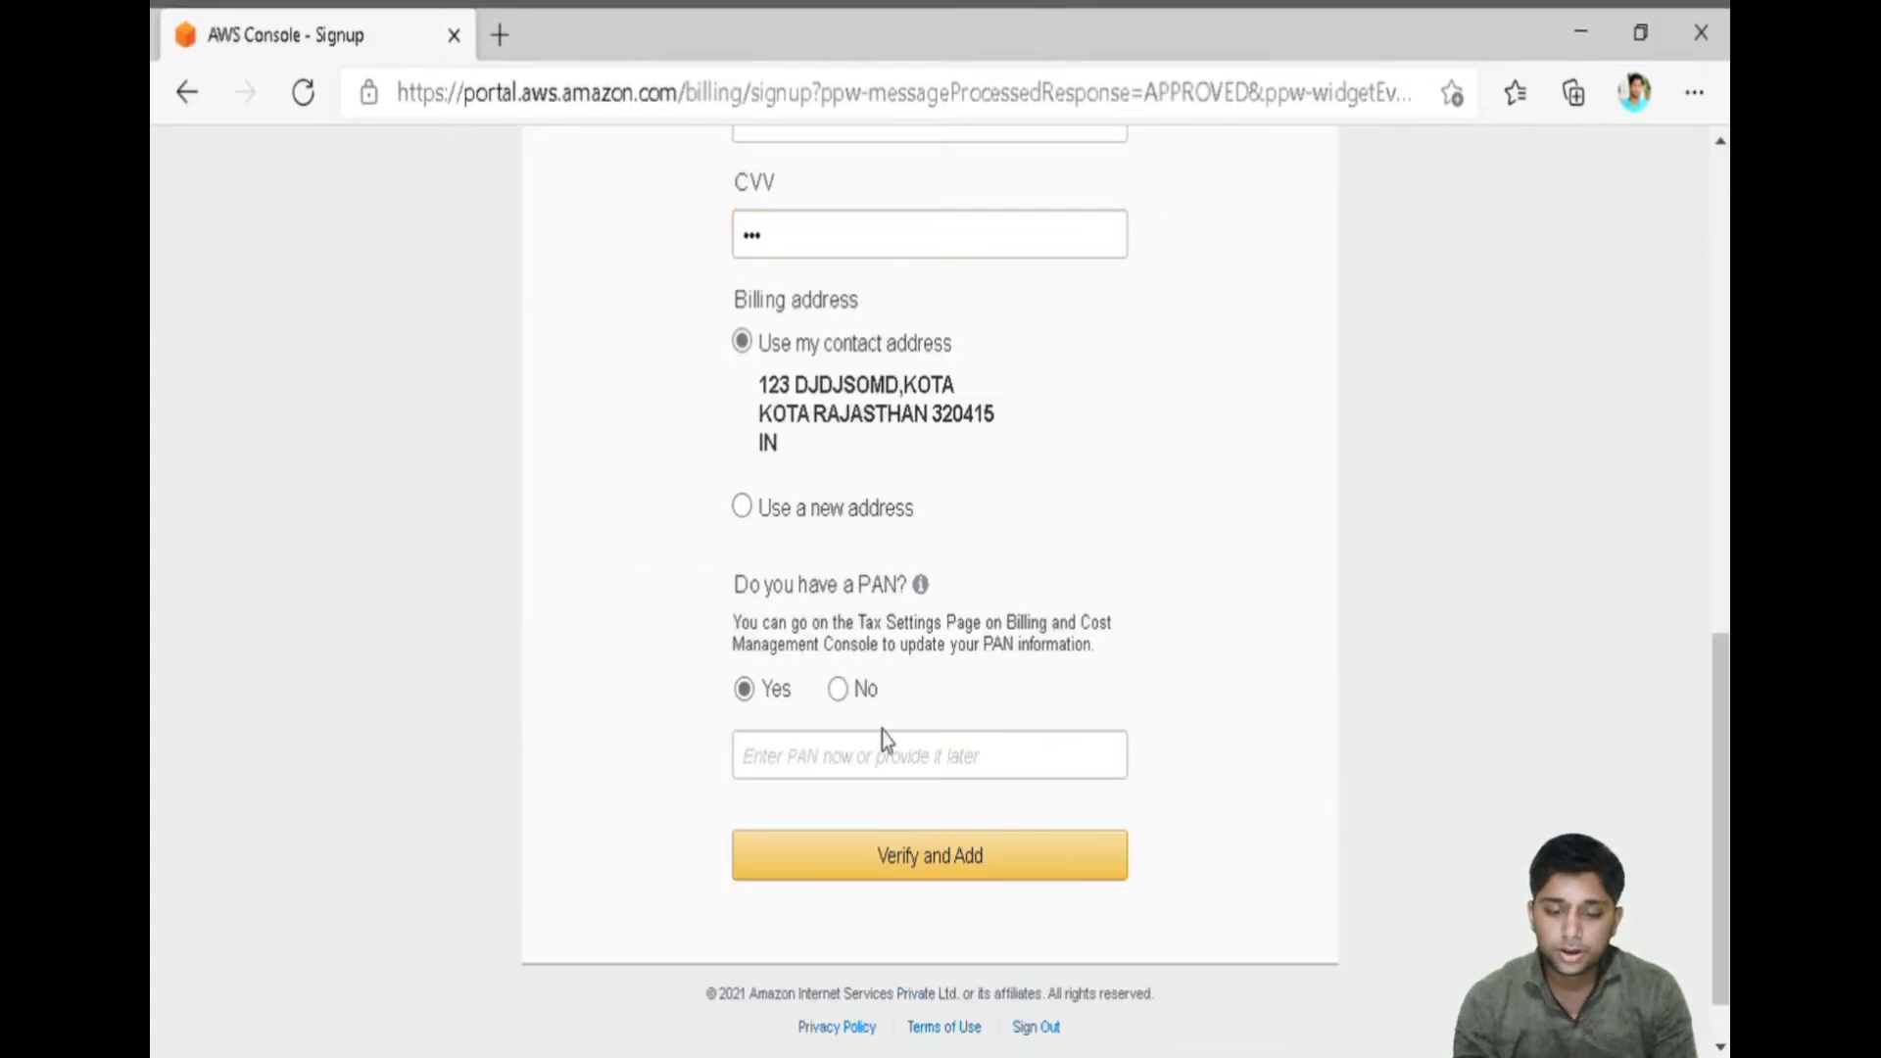
{"action": "left_click", "coordinate": [928, 859]}
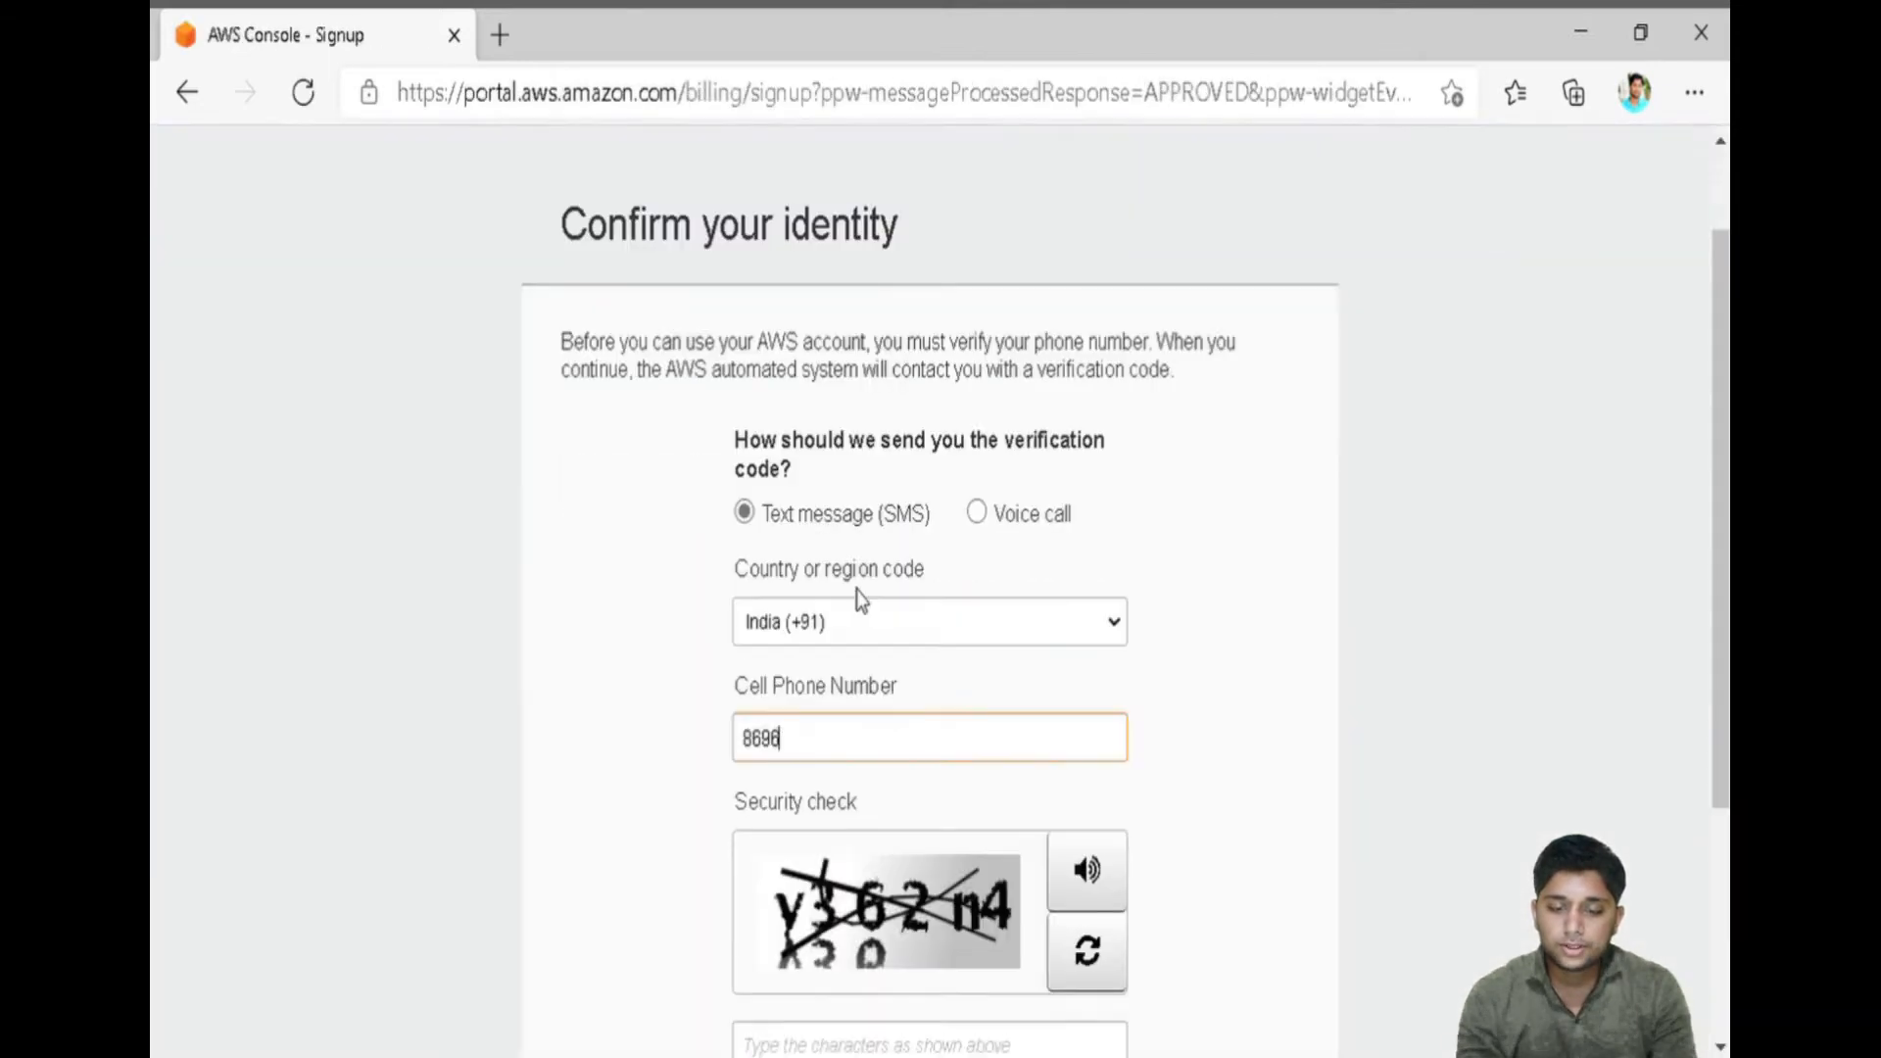
Enter the phone number and the security check characters, and request the SMS verification code.
{"action": "type", "text": "384499"}
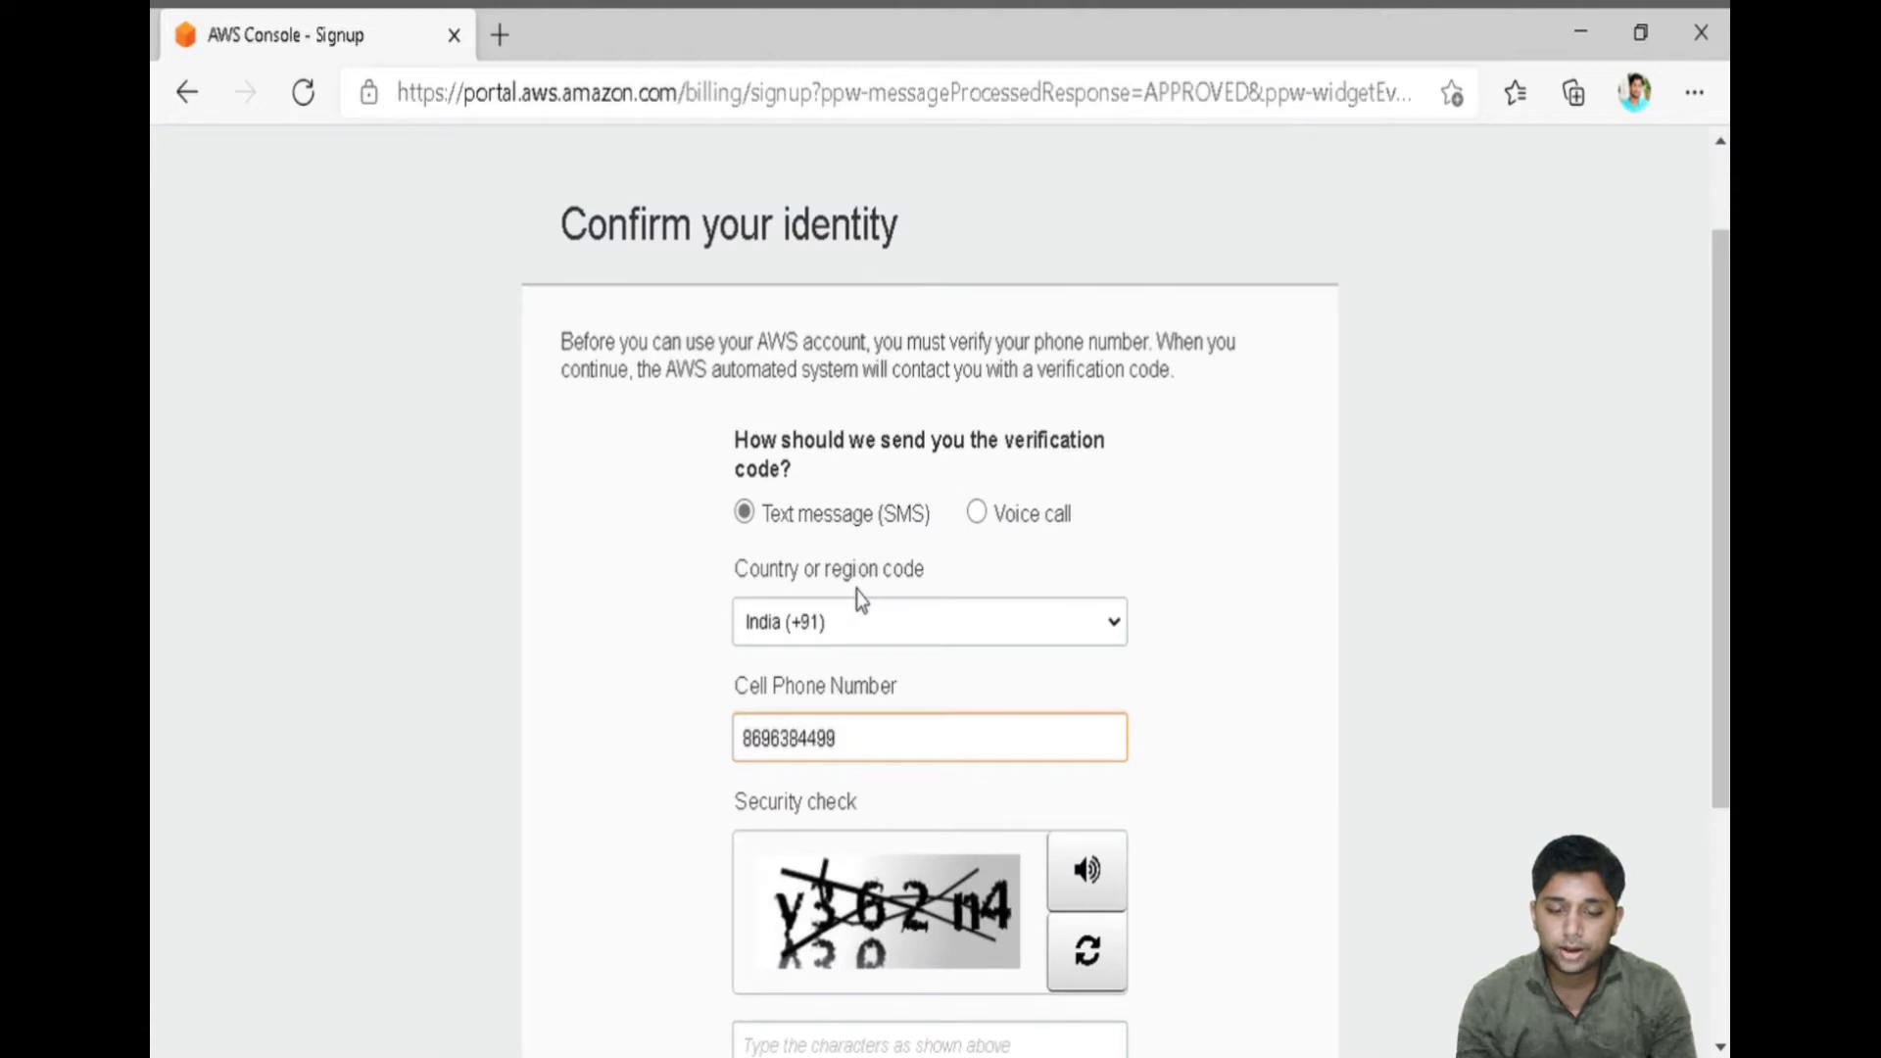
{"action": "scroll", "coordinate": [1087, 654], "scroll_direction": "down", "scroll_amount": 3}
{"action": "left_click", "coordinate": [888, 810]}
{"action": "type", "text": "v362n4"}
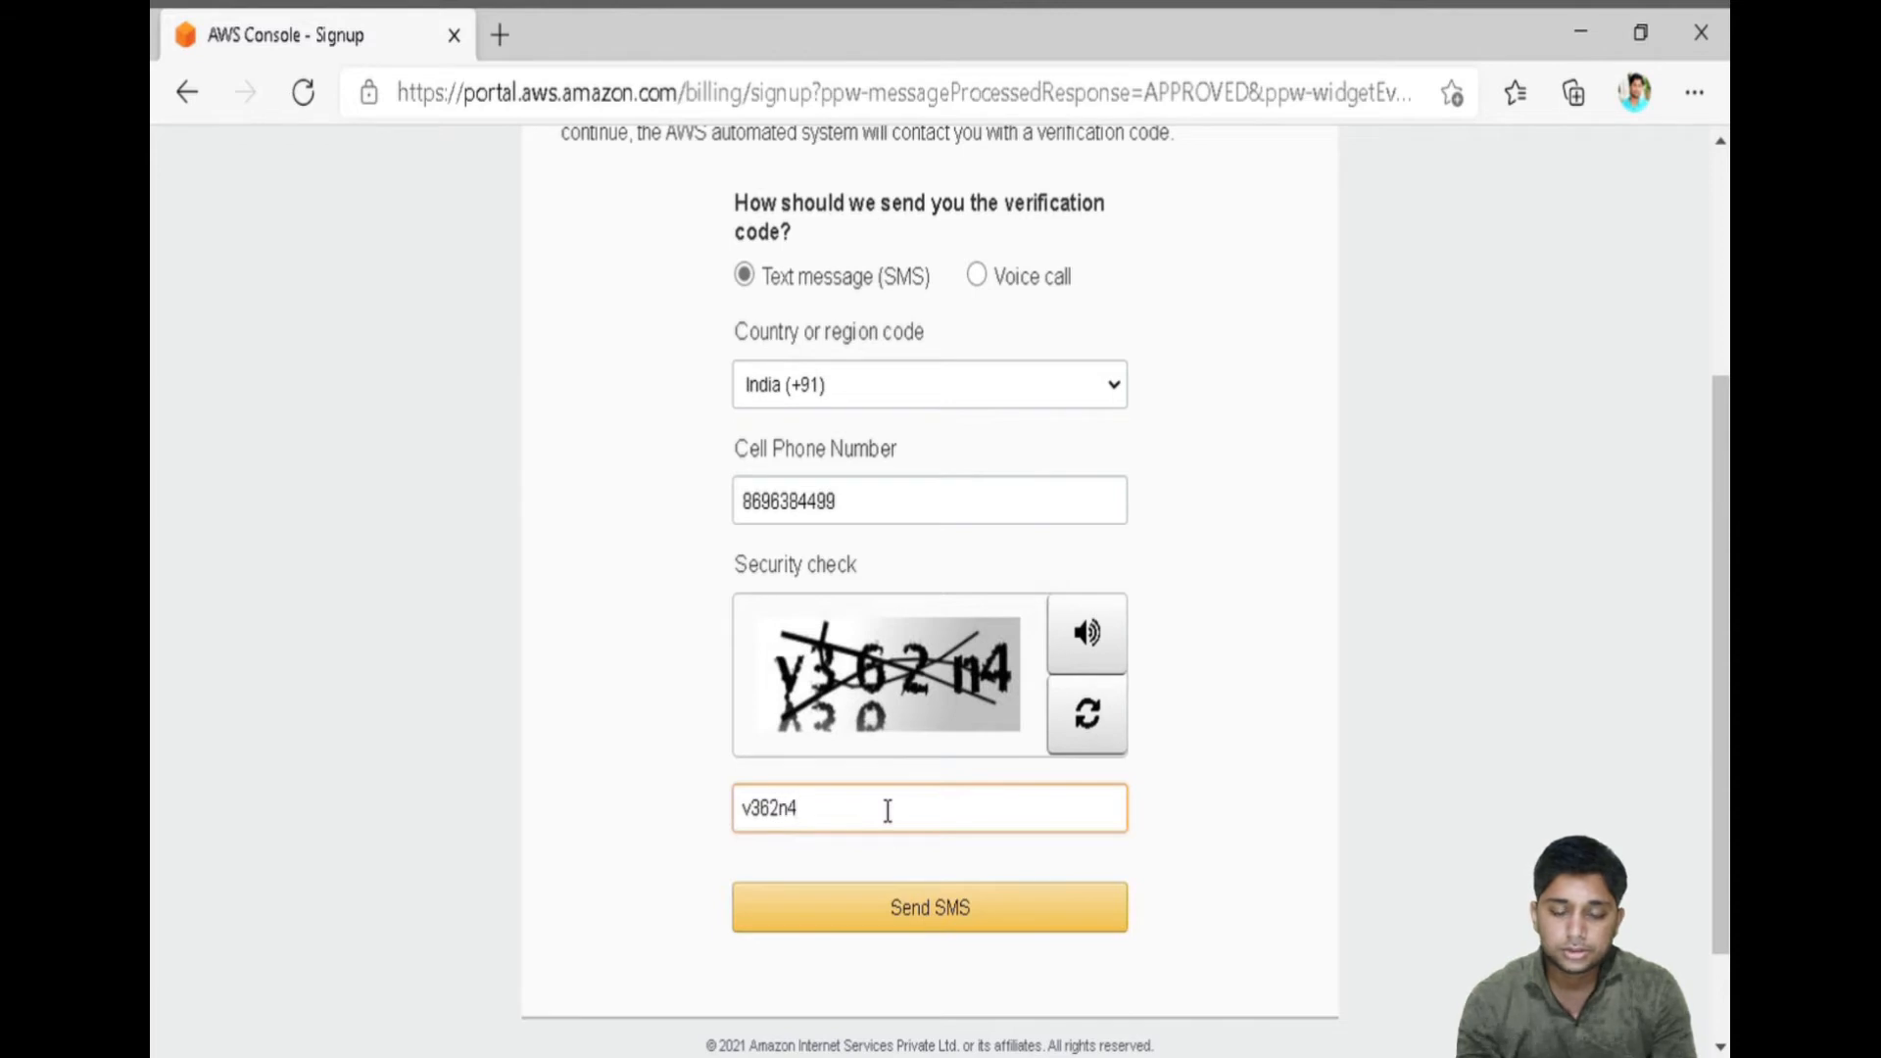
{"action": "left_click", "coordinate": [924, 906]}
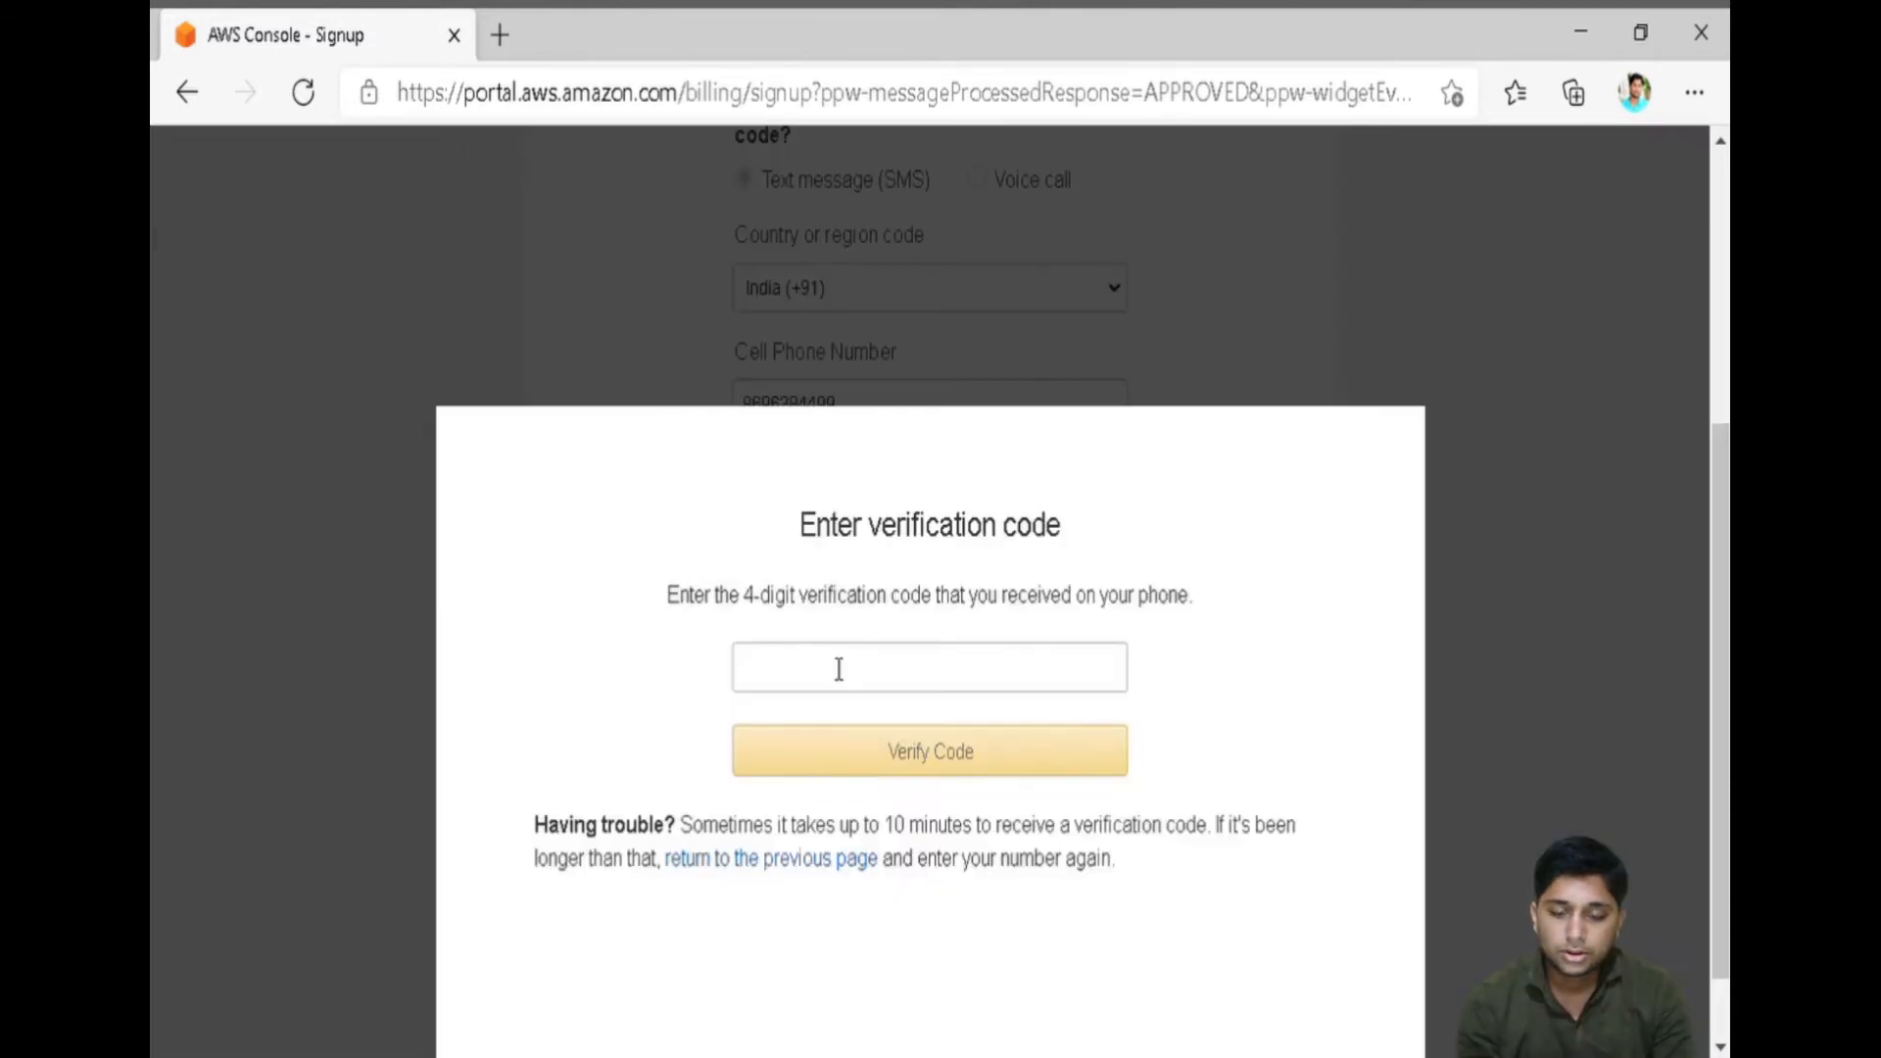
Enter the received 4-digit code, verify it, and continue past the successful identity check.
{"action": "left_click", "coordinate": [819, 673]}
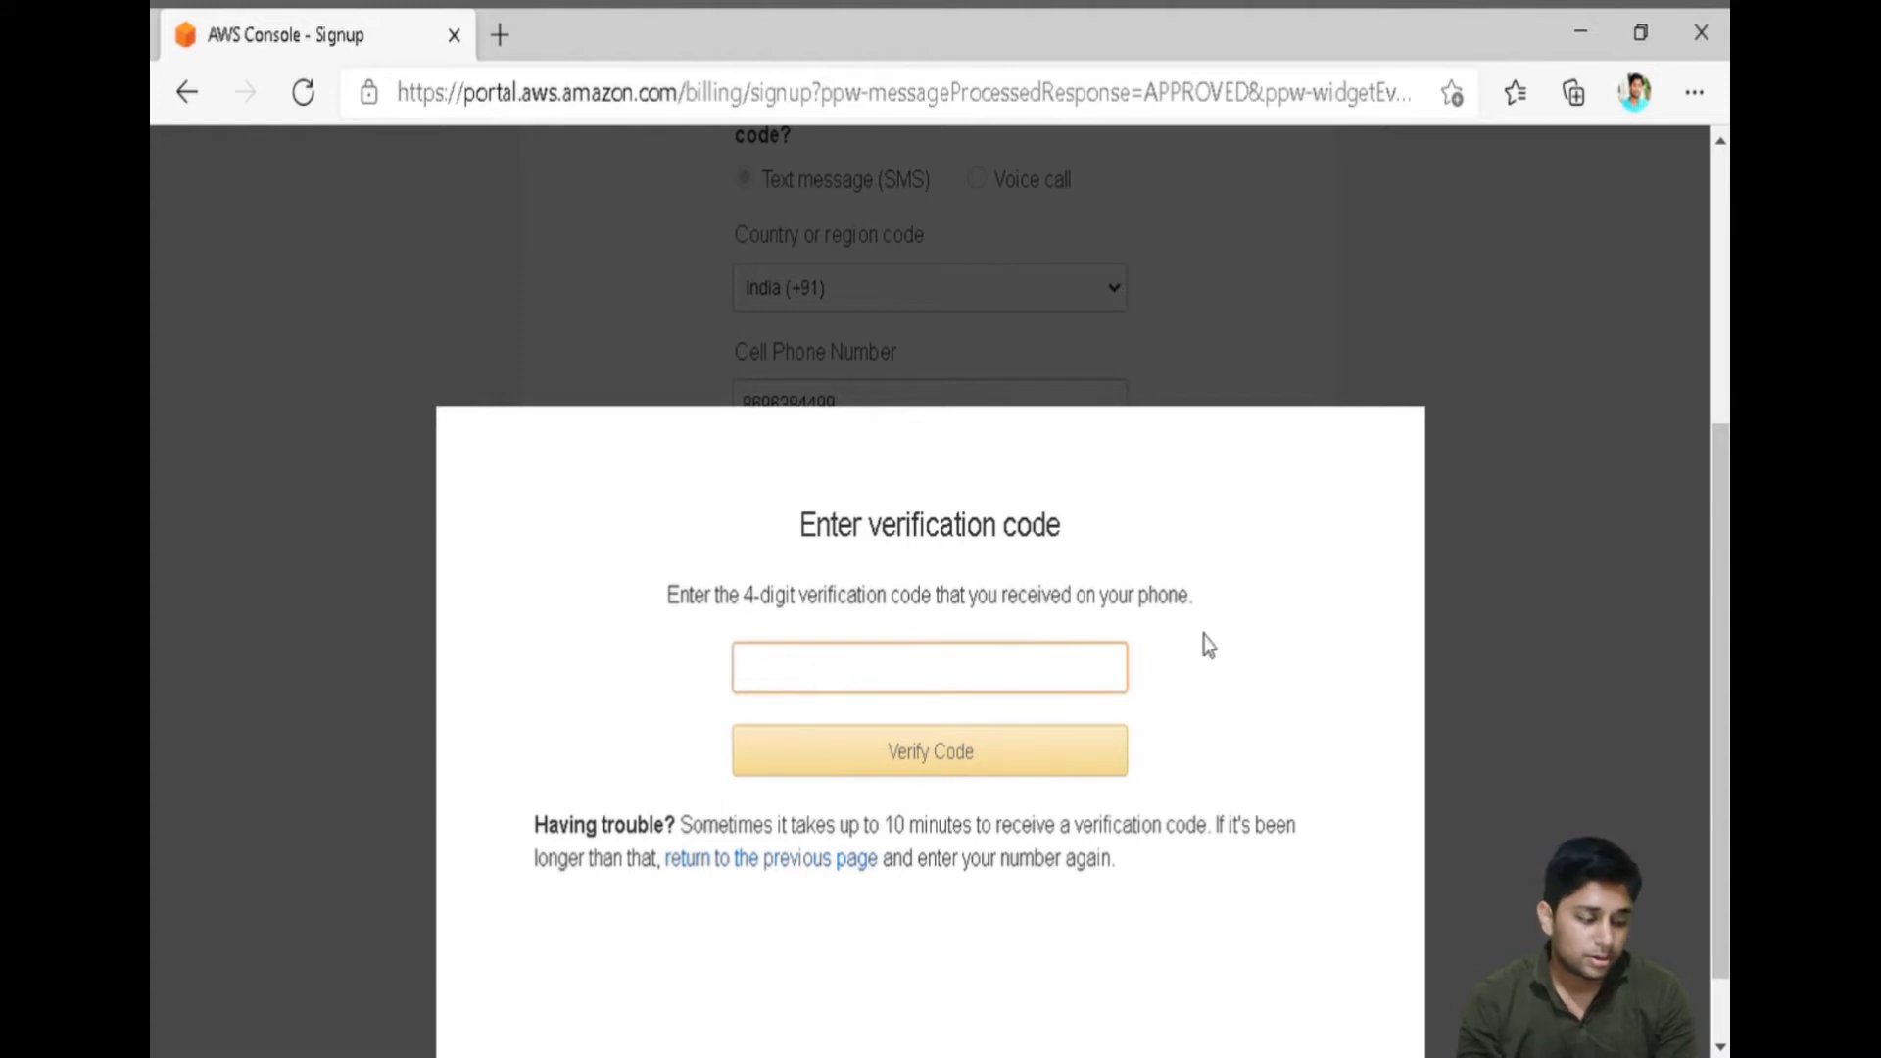
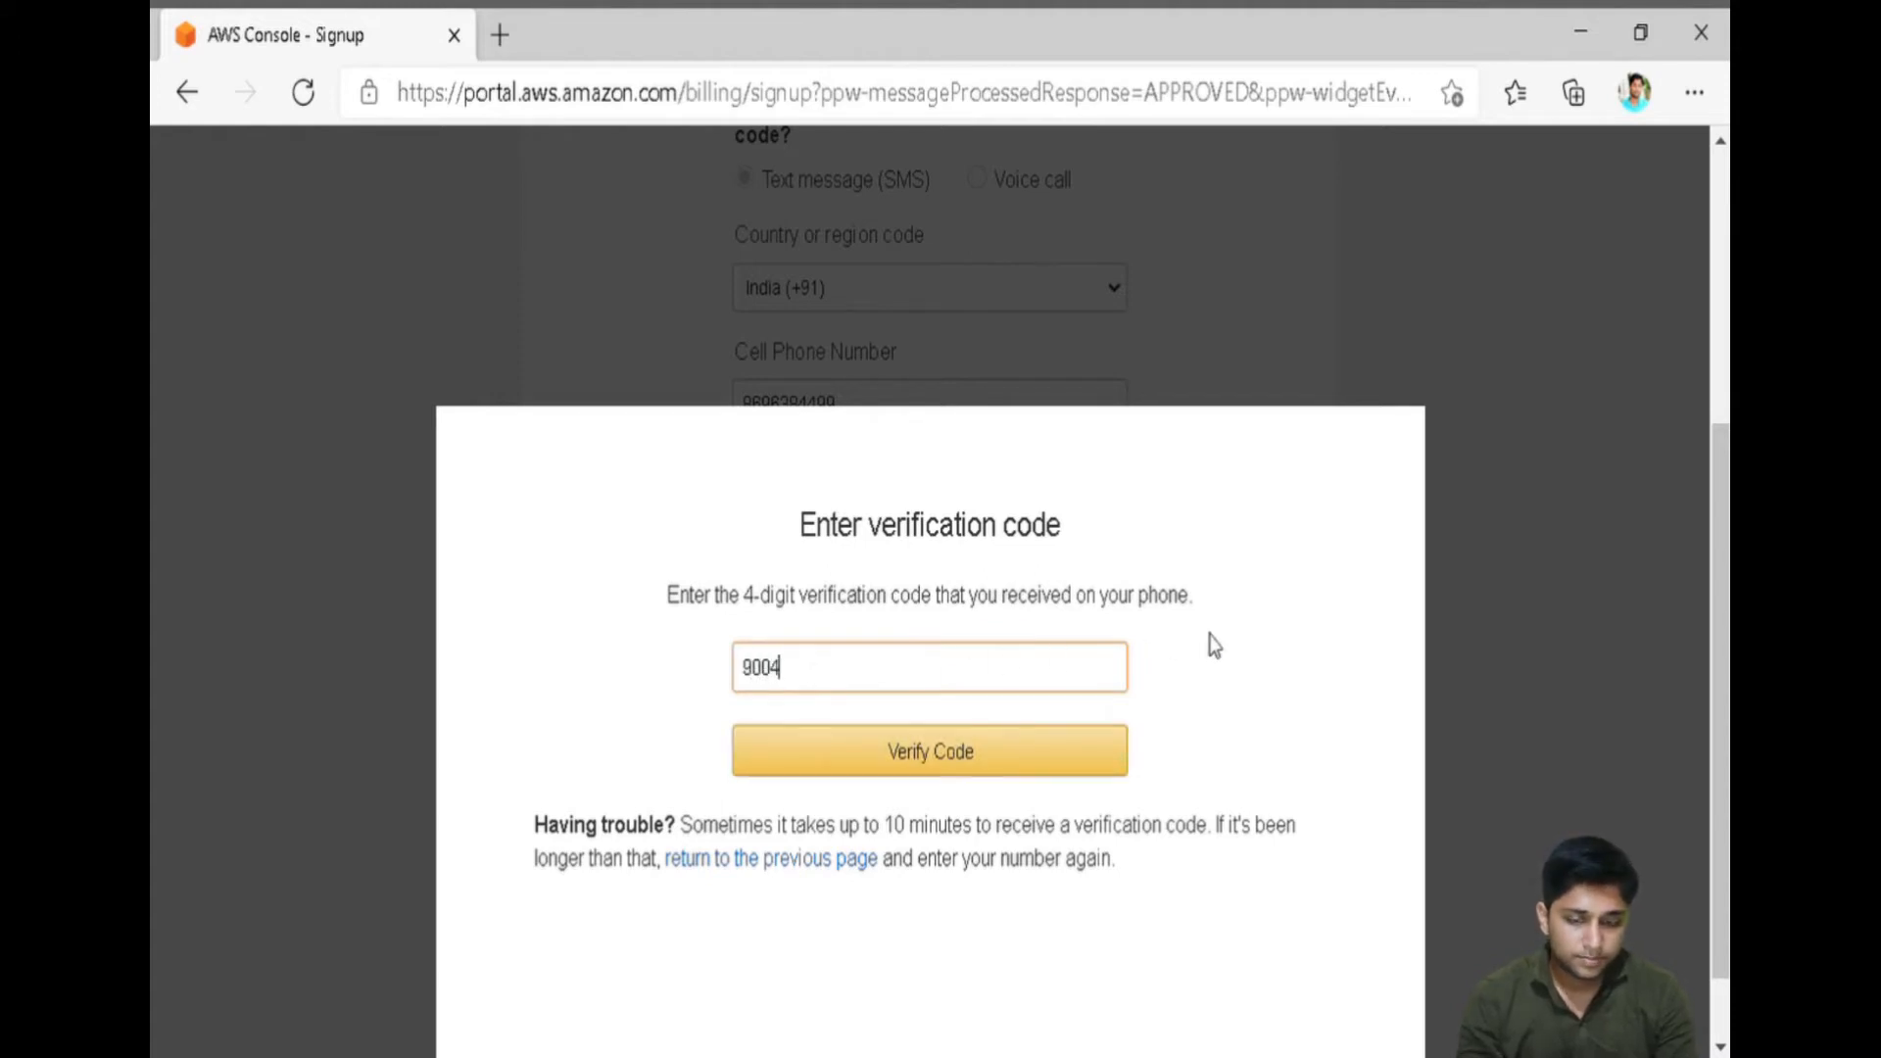
{"action": "left_click", "coordinate": [943, 768]}
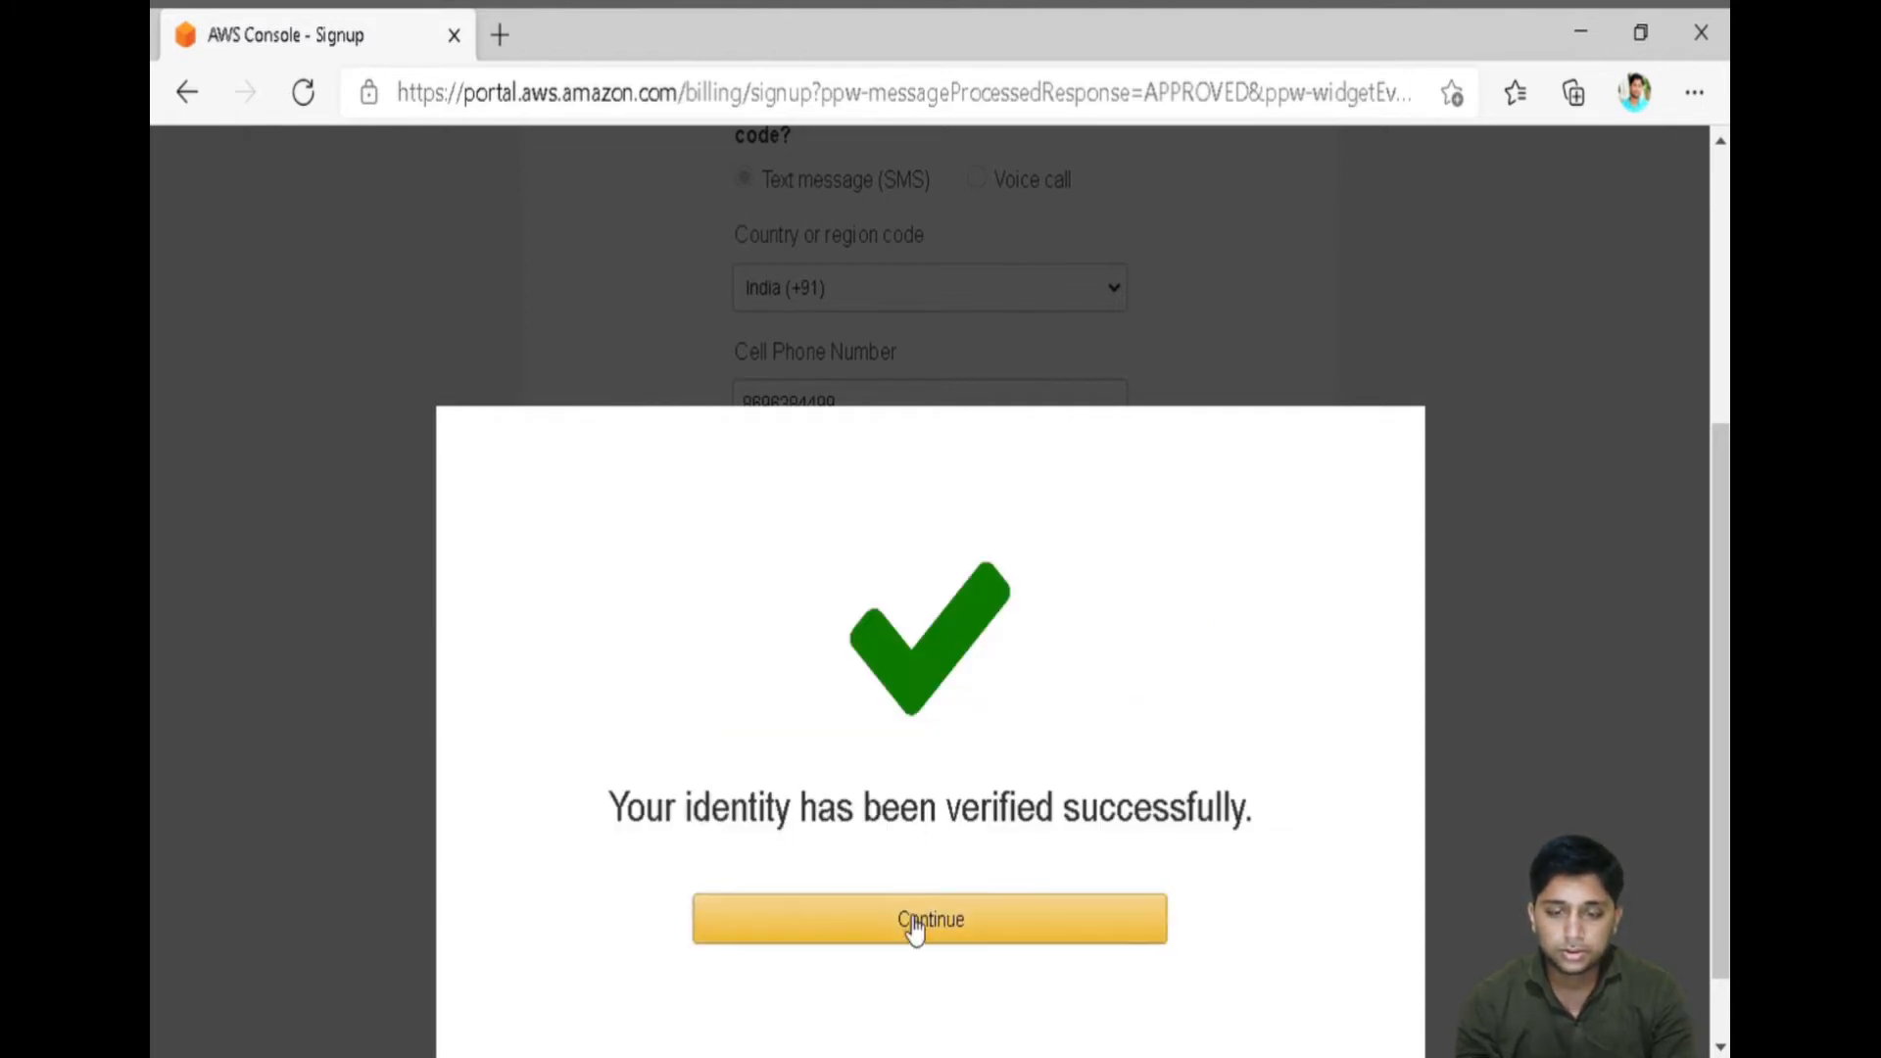
{"action": "left_click", "coordinate": [905, 919]}
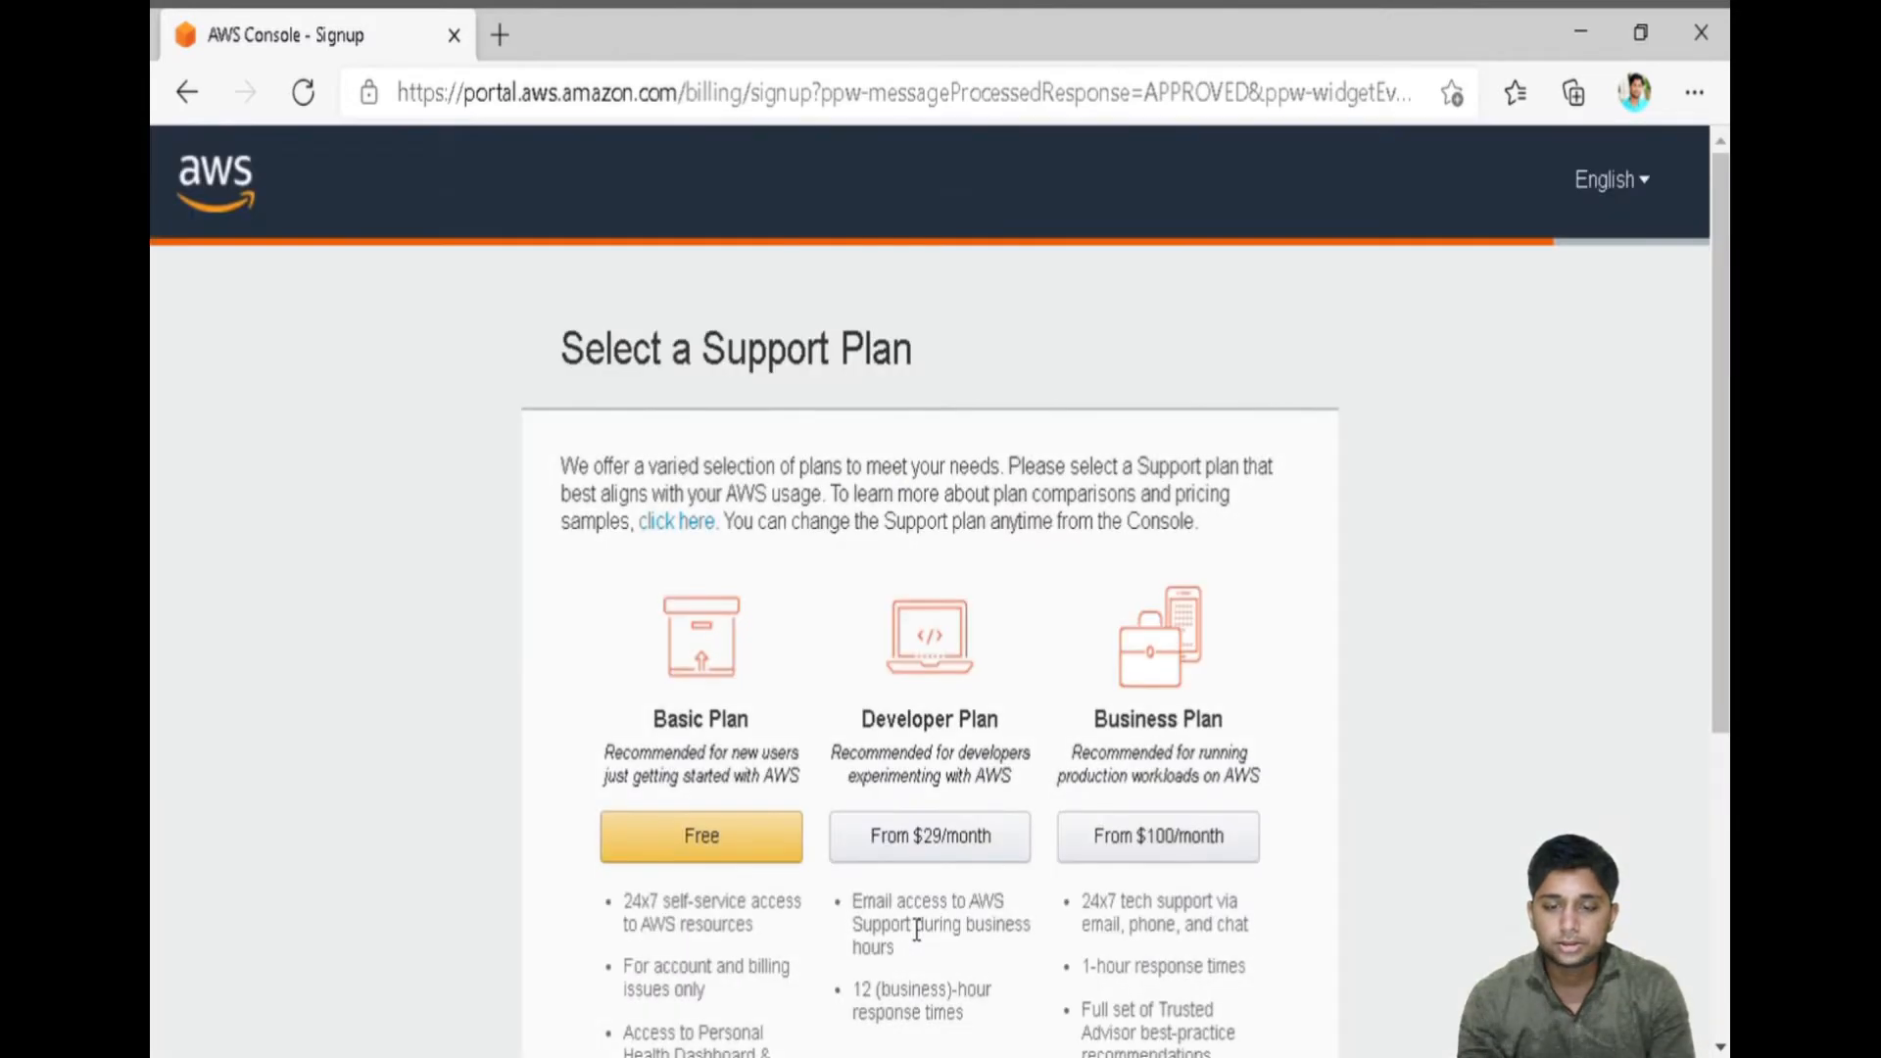
{"action": "scroll", "coordinate": [916, 929], "scroll_direction": "down", "scroll_amount": 2}
{"action": "scroll", "coordinate": [916, 929], "scroll_direction": "down", "scroll_amount": 3}
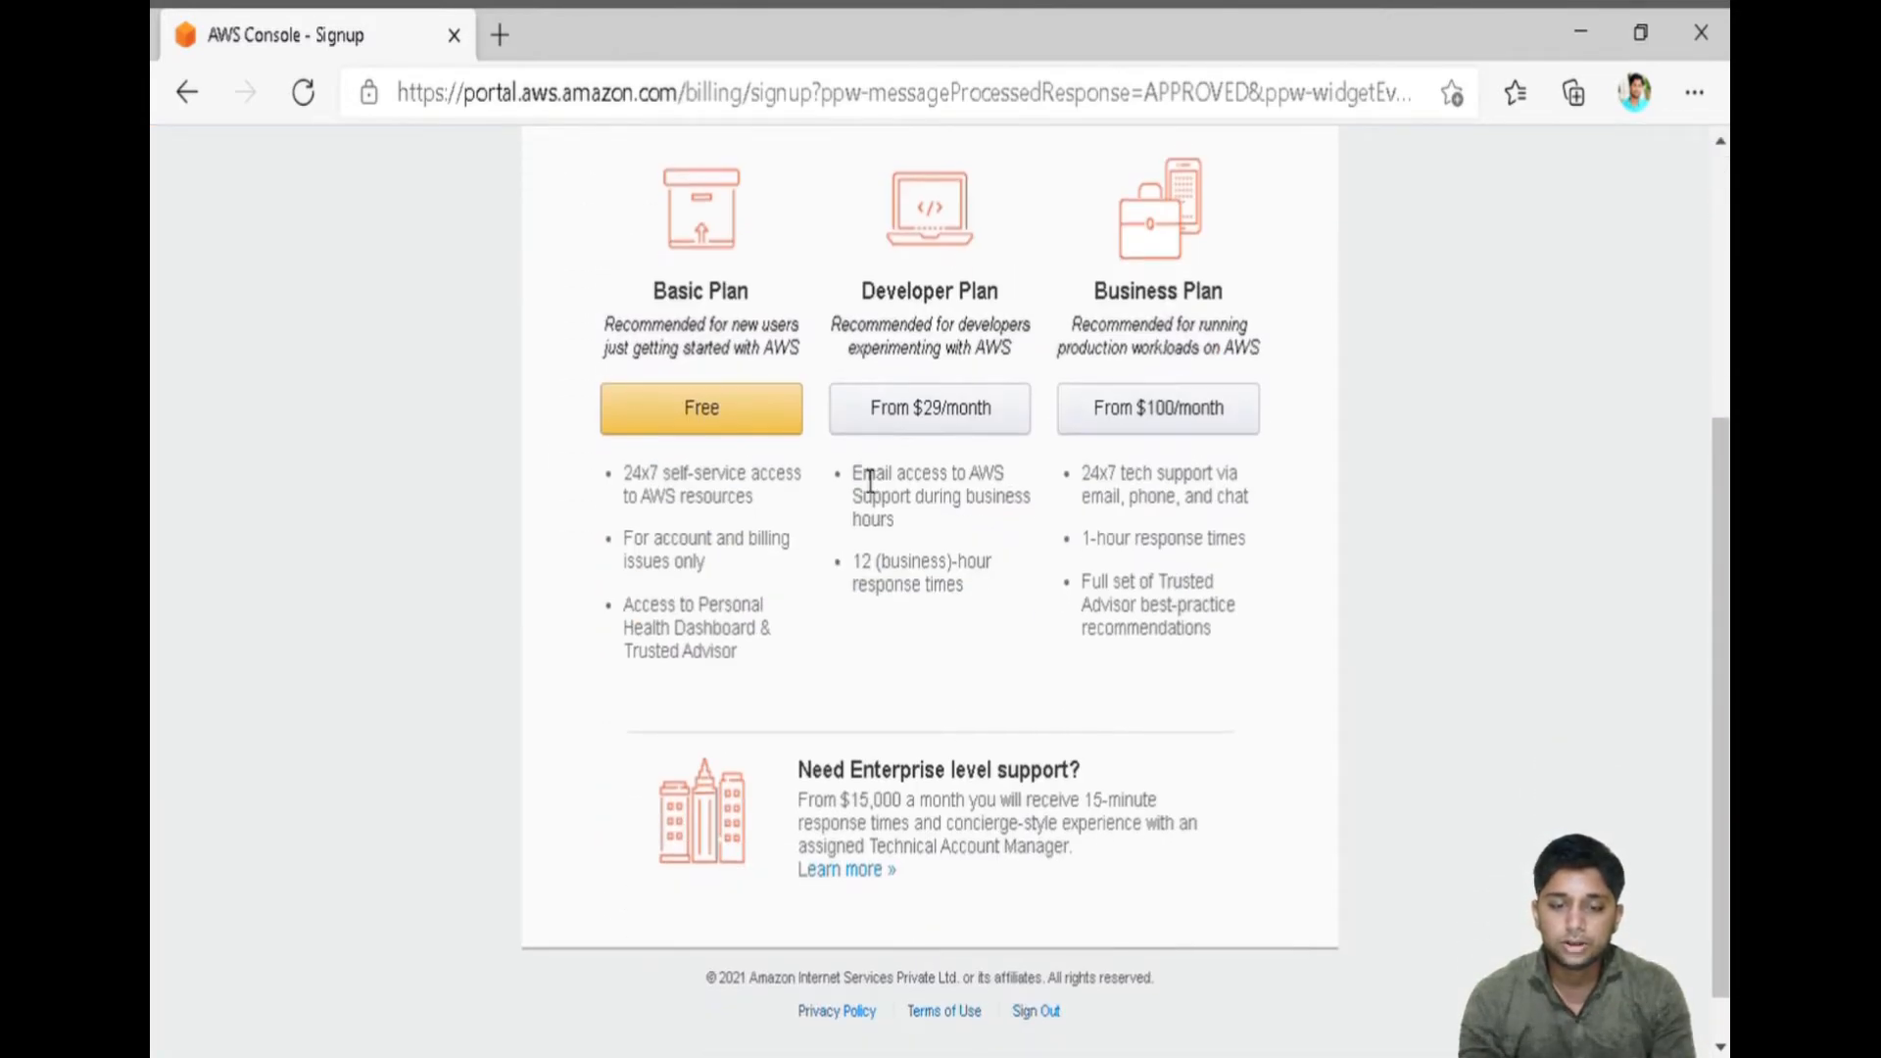
{"action": "left_click_drag", "start_coordinate": [852, 479], "coordinate": [927, 515]}
{"action": "left_click", "coordinate": [931, 521]}
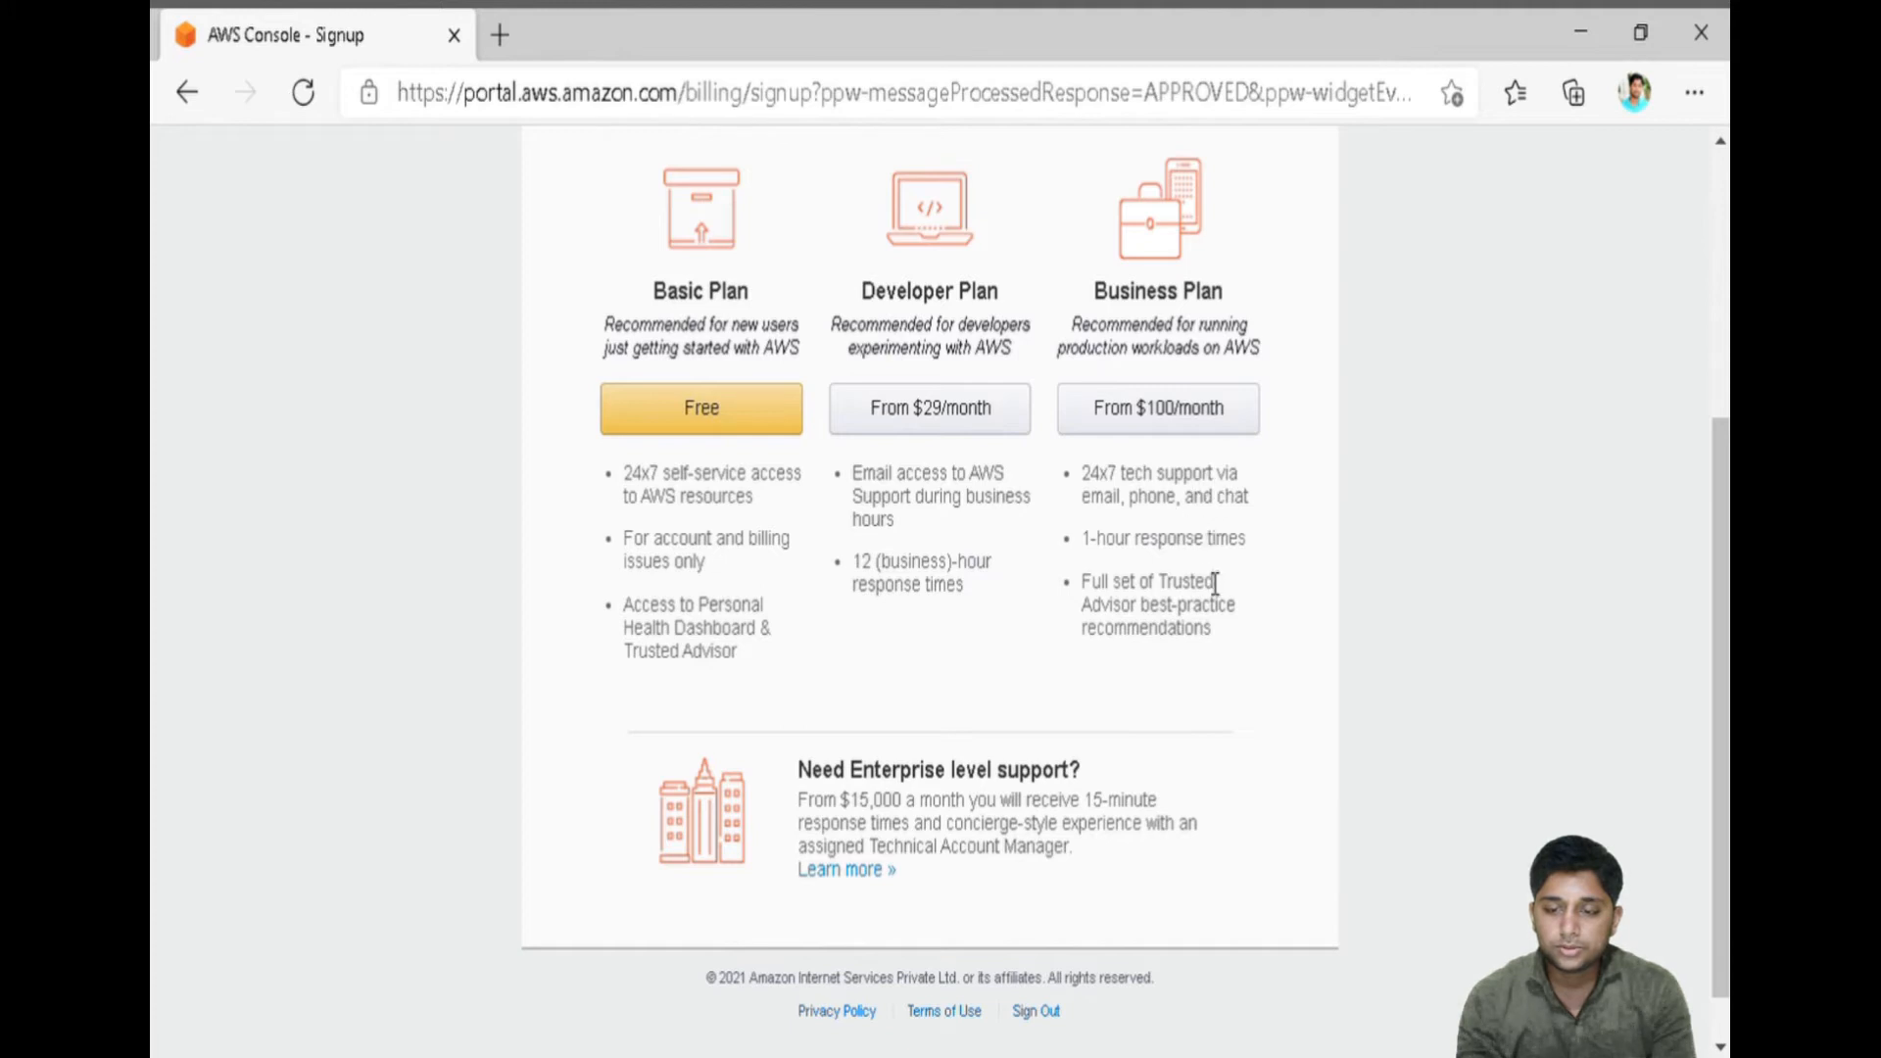
{"action": "left_click_drag", "start_coordinate": [1072, 325], "coordinate": [1284, 357]}
{"action": "left_click", "coordinate": [1283, 357]}
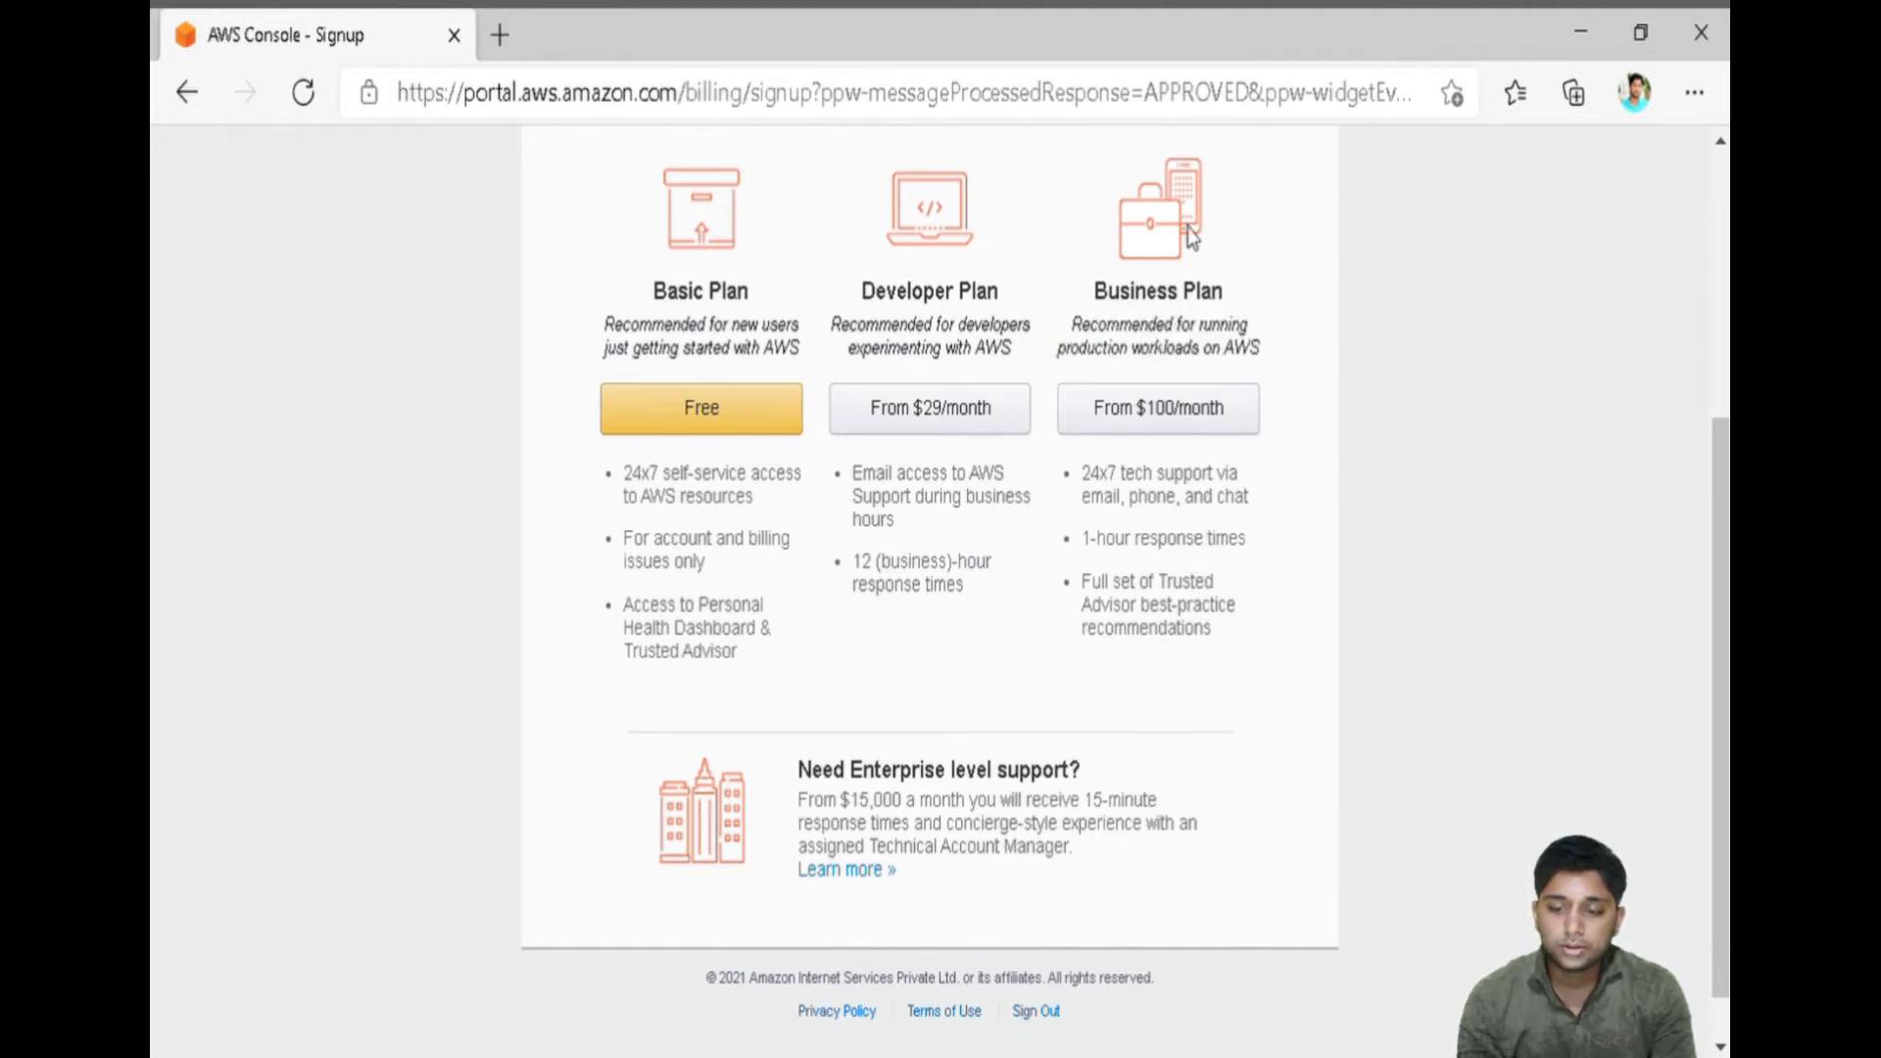
{"action": "left_click_drag", "start_coordinate": [898, 338], "coordinate": [998, 349]}
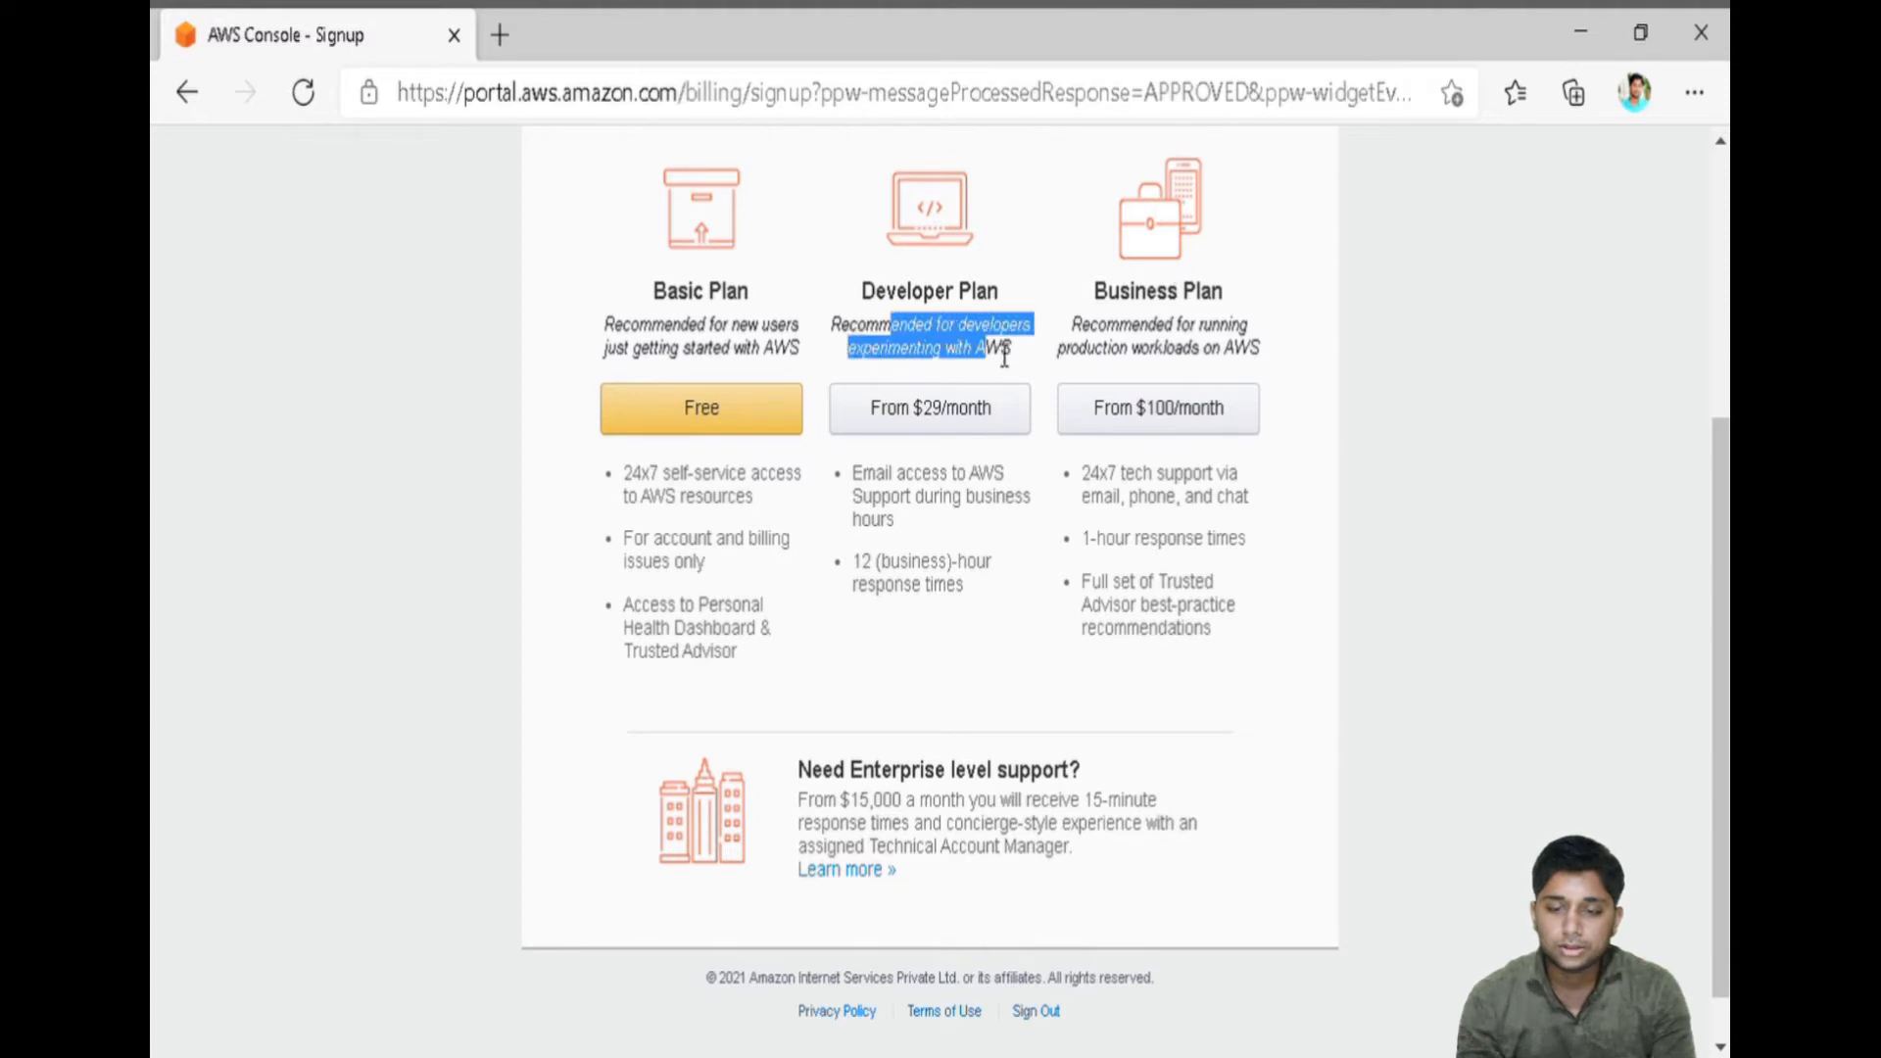
{"action": "left_click", "coordinate": [1009, 353]}
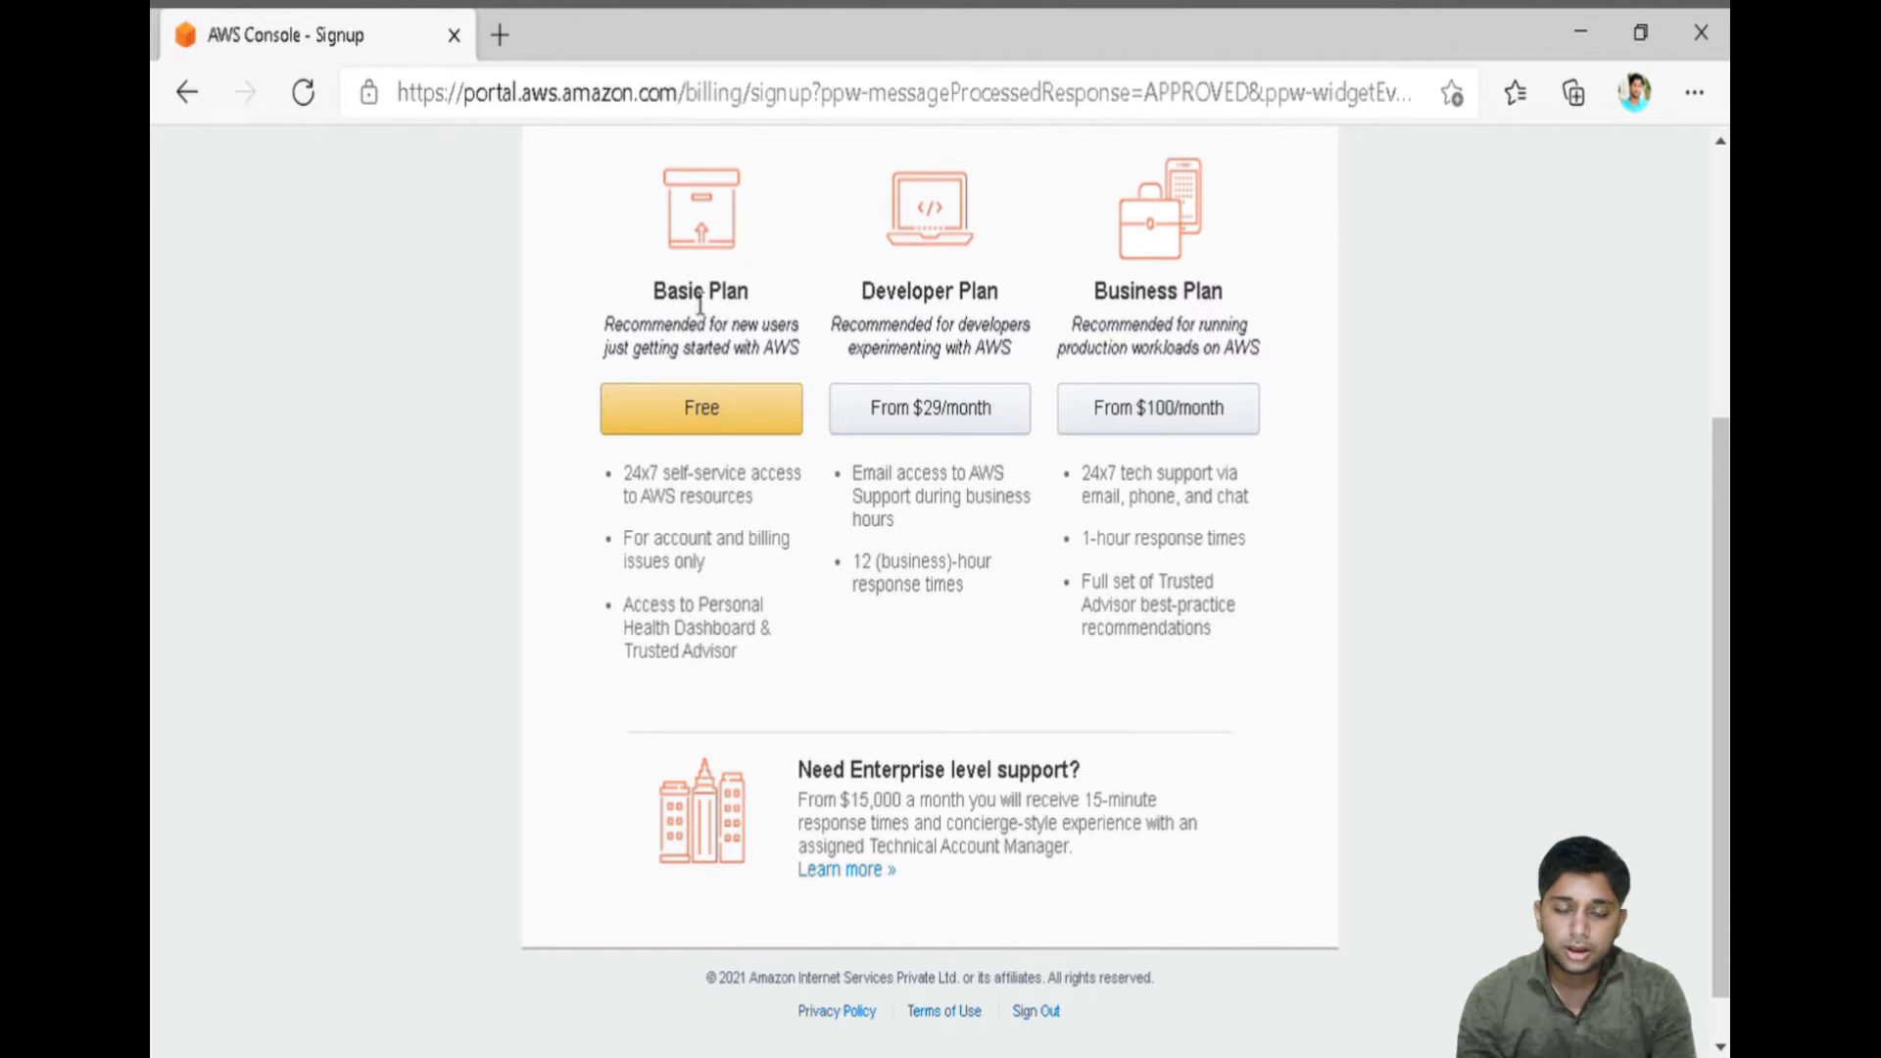
{"action": "left_click_drag", "start_coordinate": [654, 327], "coordinate": [794, 353]}
{"action": "left_click", "coordinate": [798, 354]}
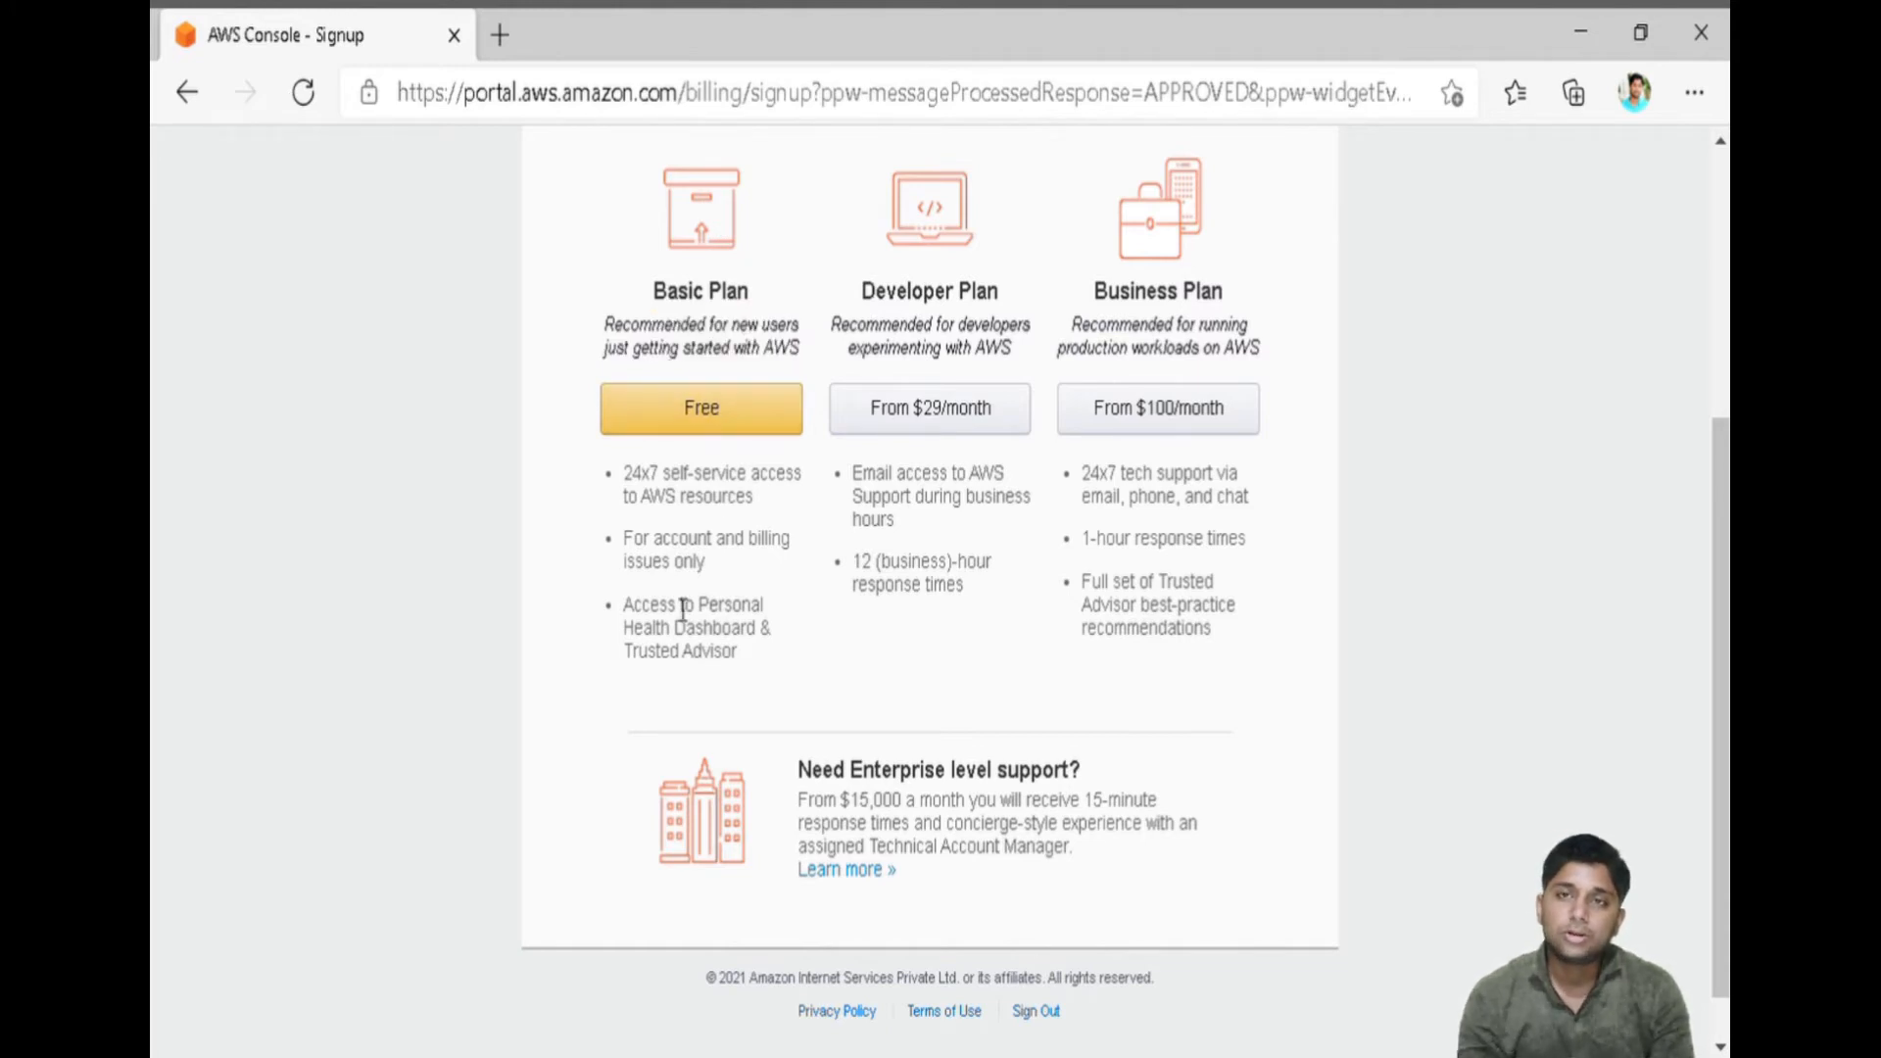
{"action": "left_click_drag", "start_coordinate": [648, 504], "coordinate": [731, 620]}
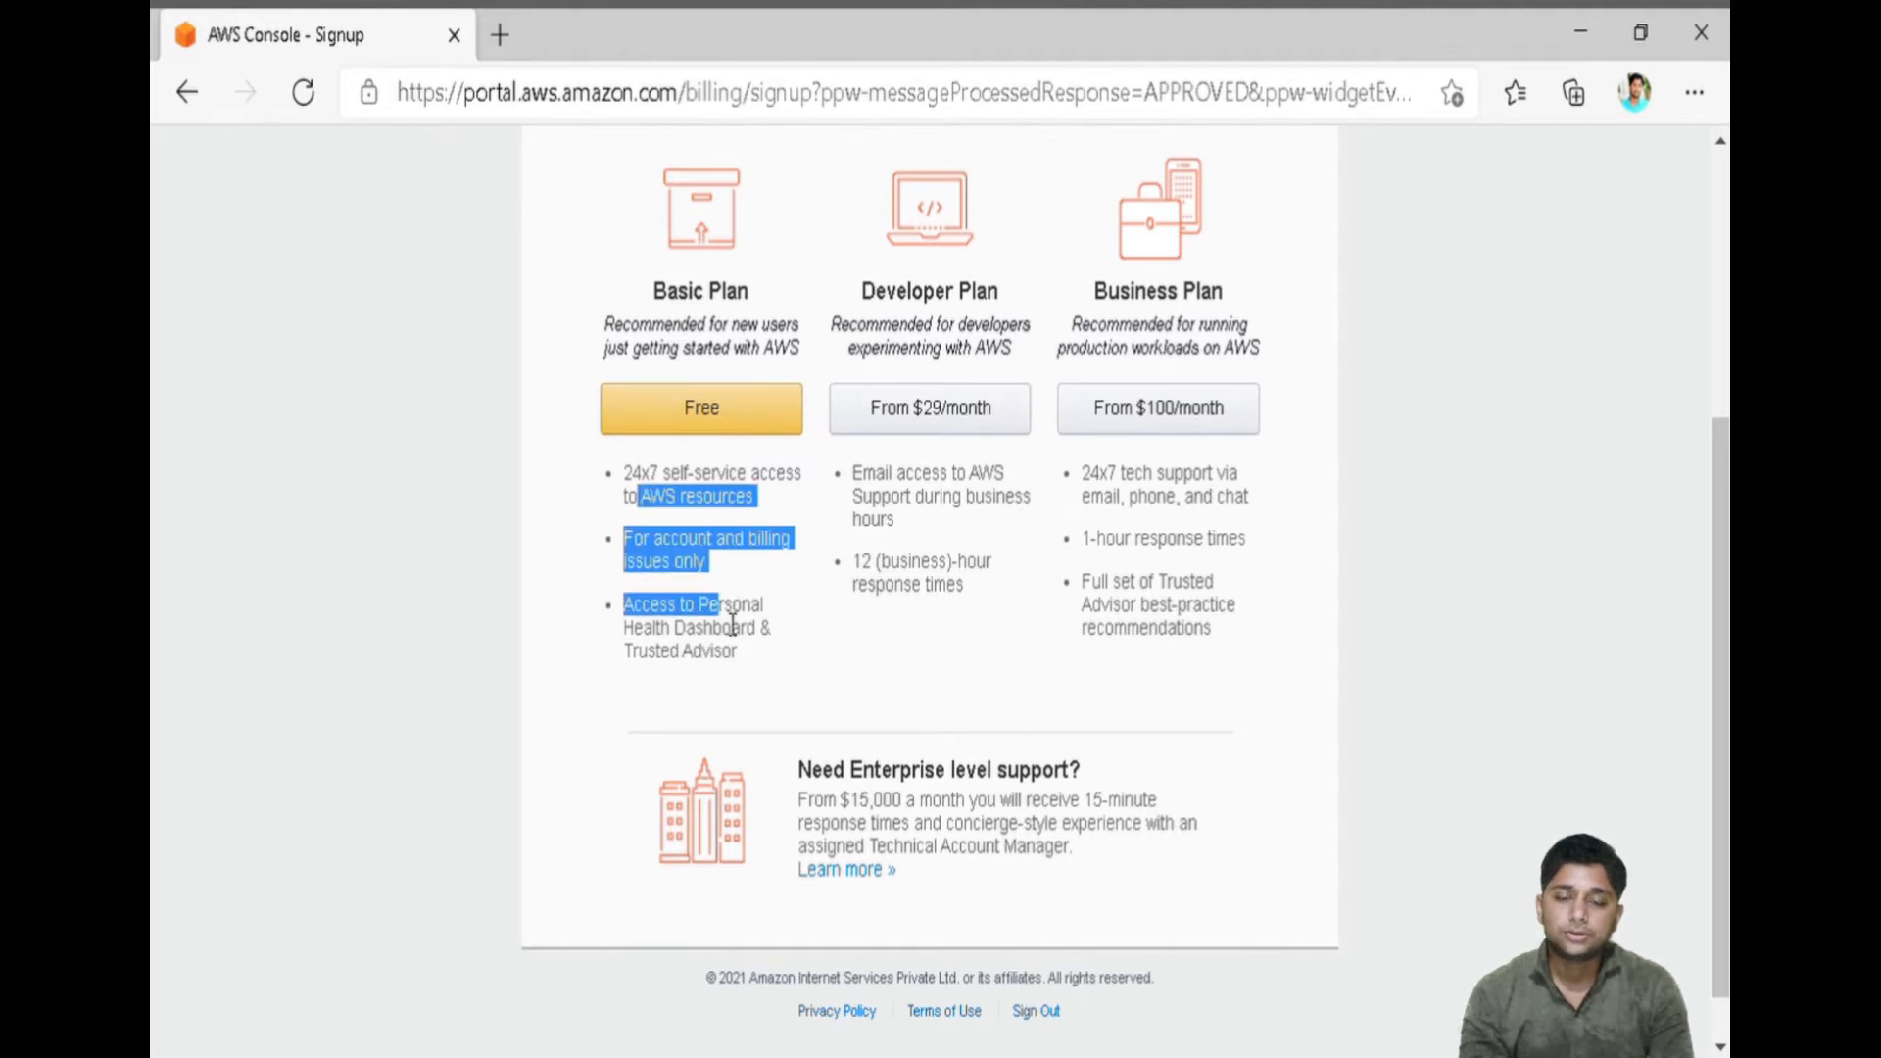
{"action": "left_click", "coordinate": [732, 624]}
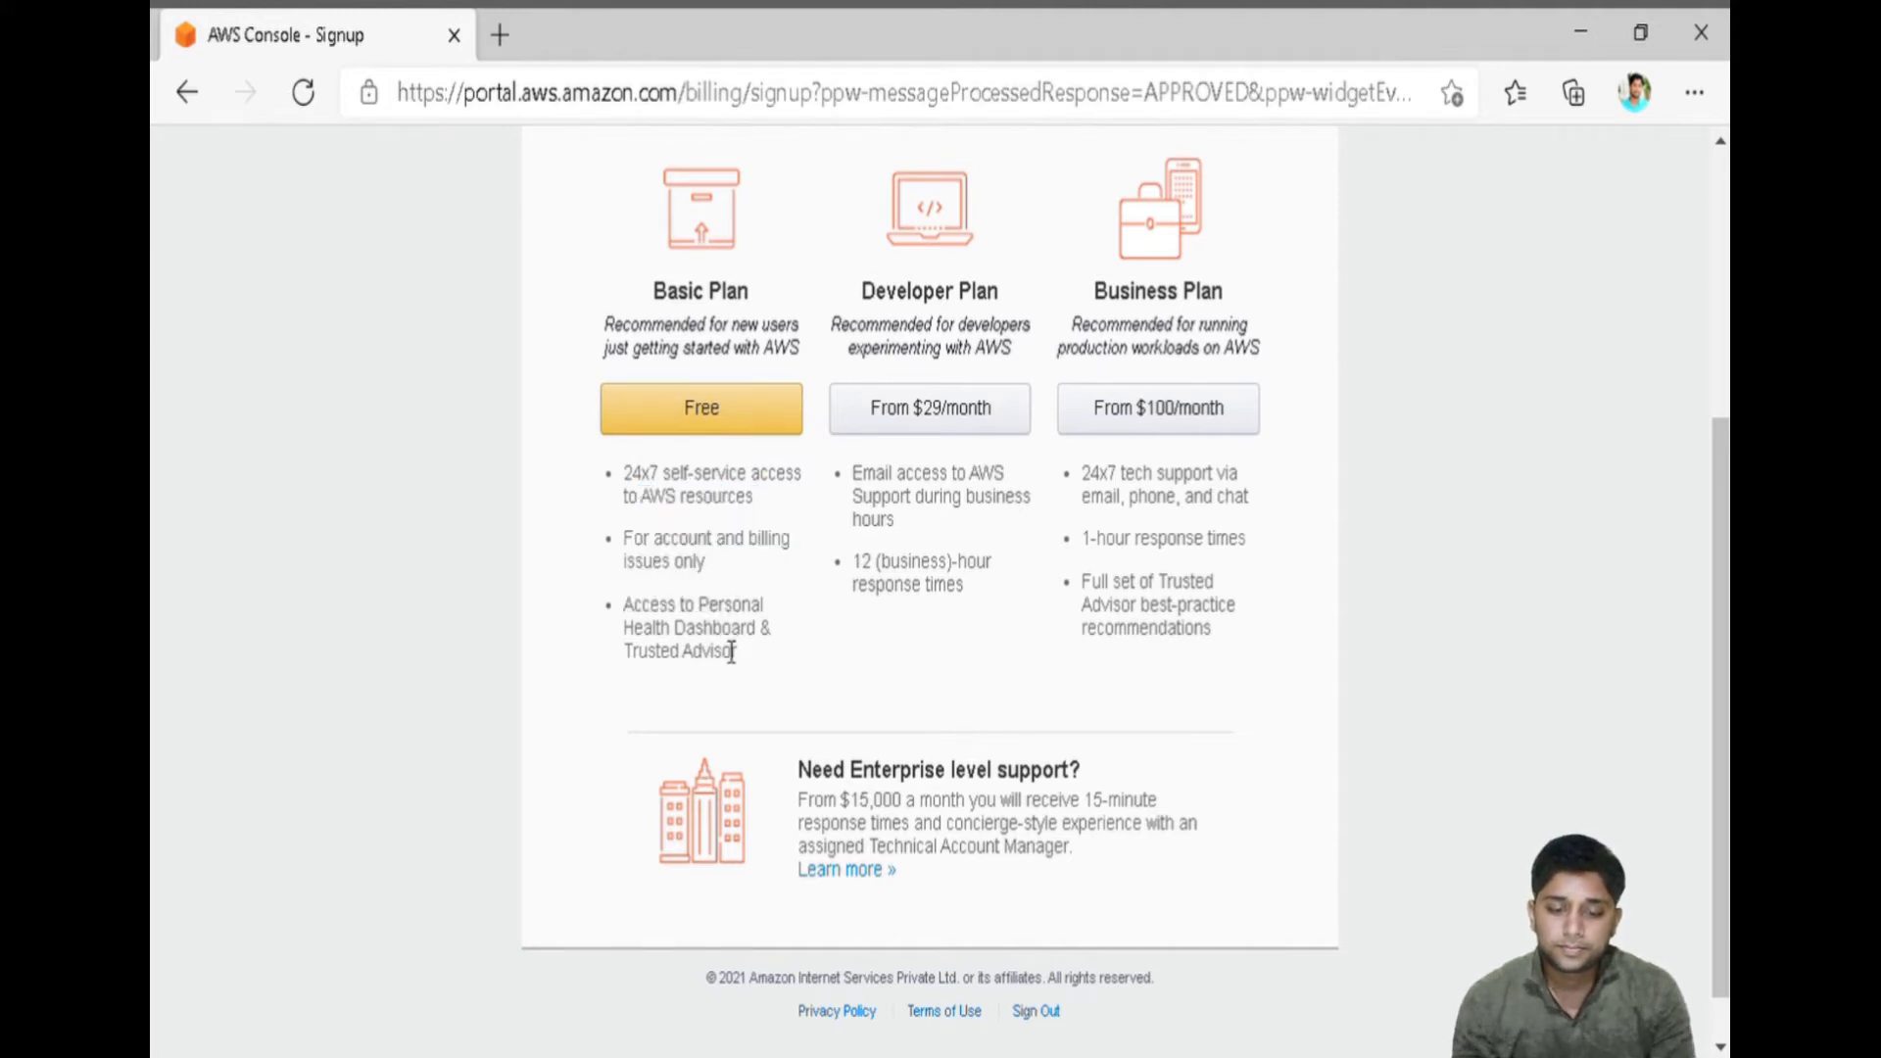
Choose the free Basic support plan and glance at the role list without selecting.
{"action": "left_click", "coordinate": [704, 422]}
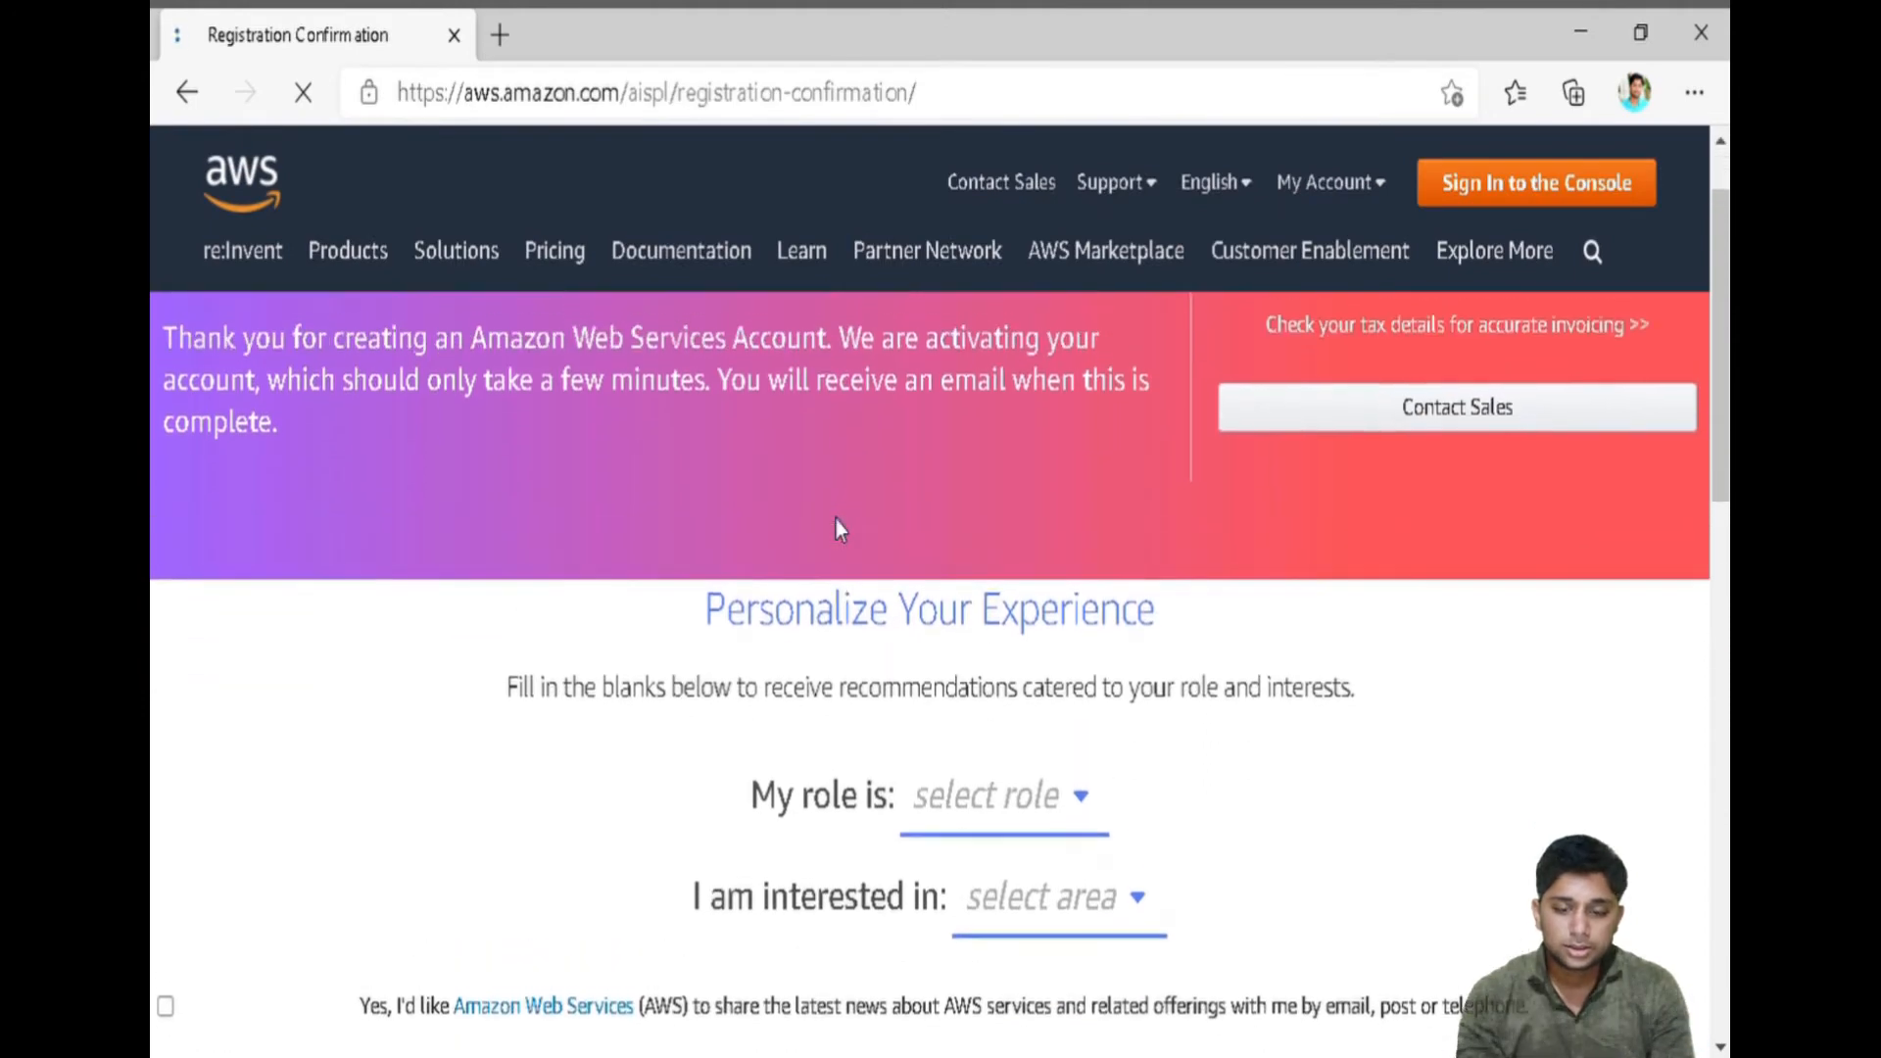
{"action": "scroll", "coordinate": [991, 730], "scroll_direction": "down", "scroll_amount": 2}
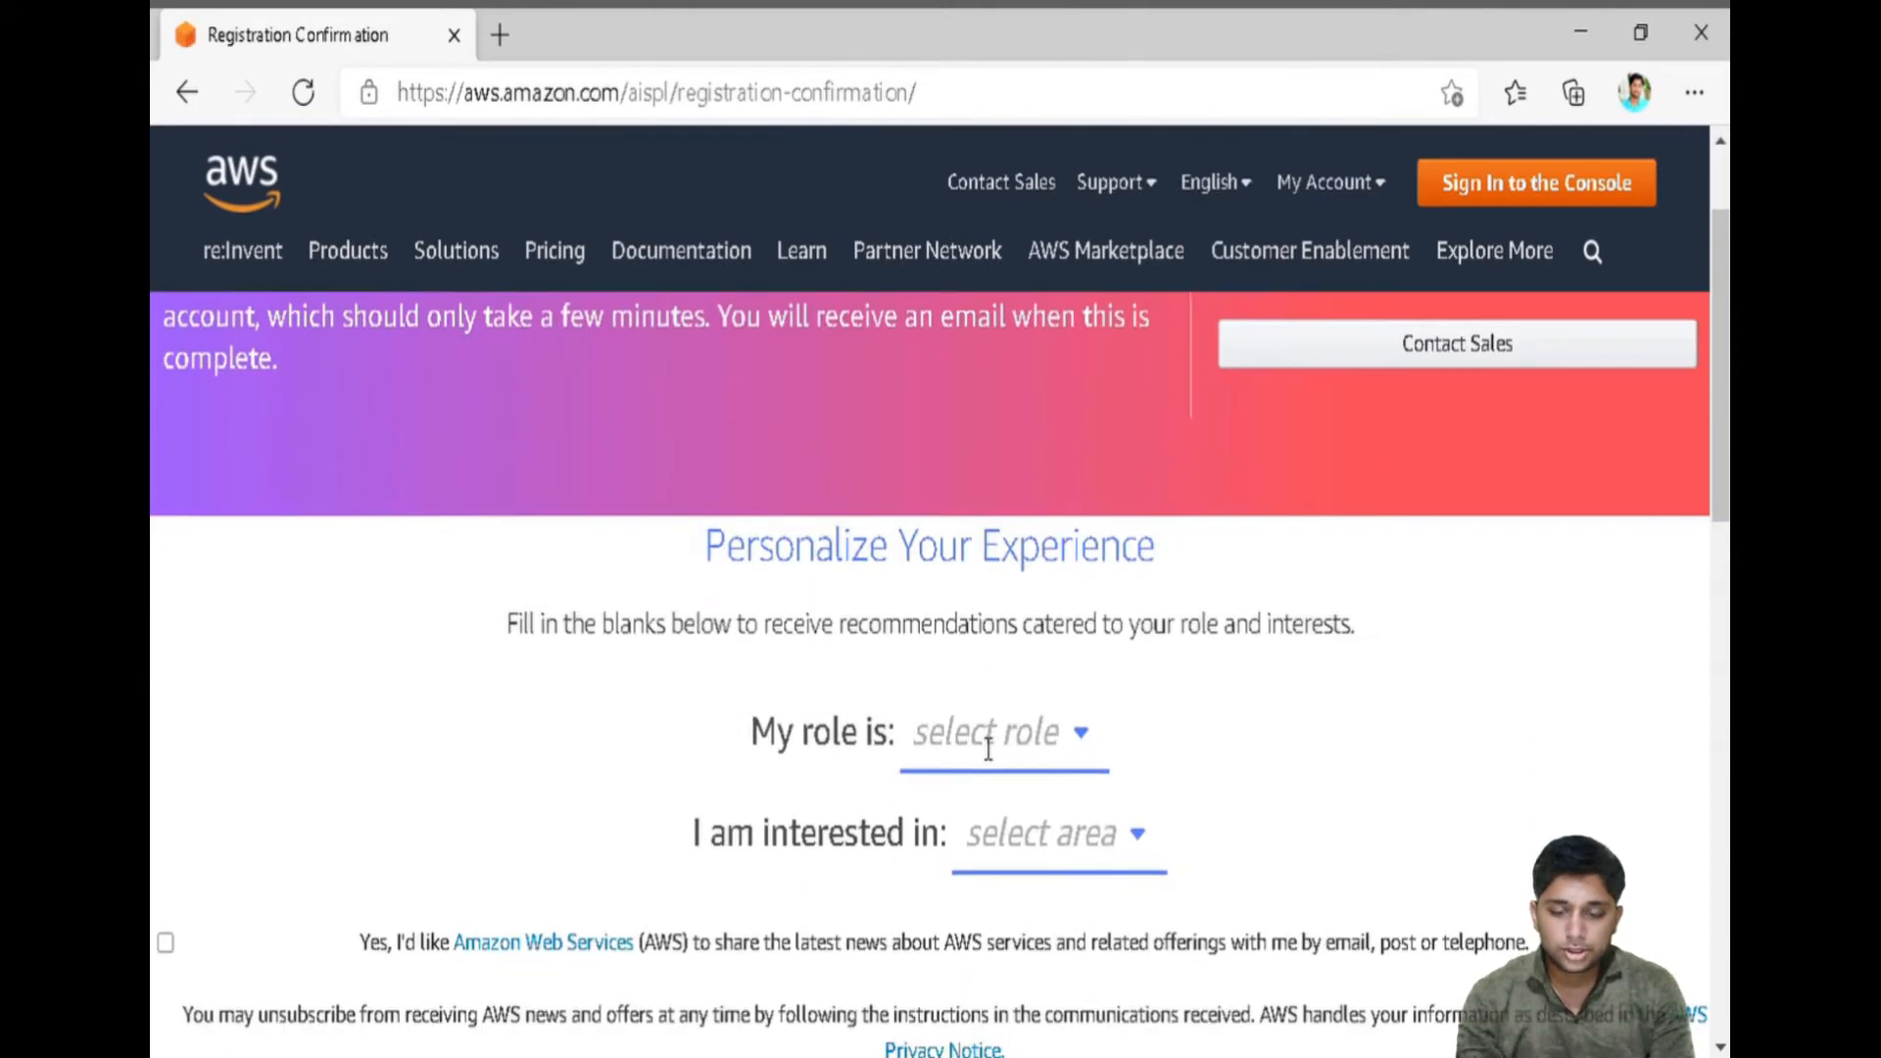
{"action": "left_click", "coordinate": [1055, 719]}
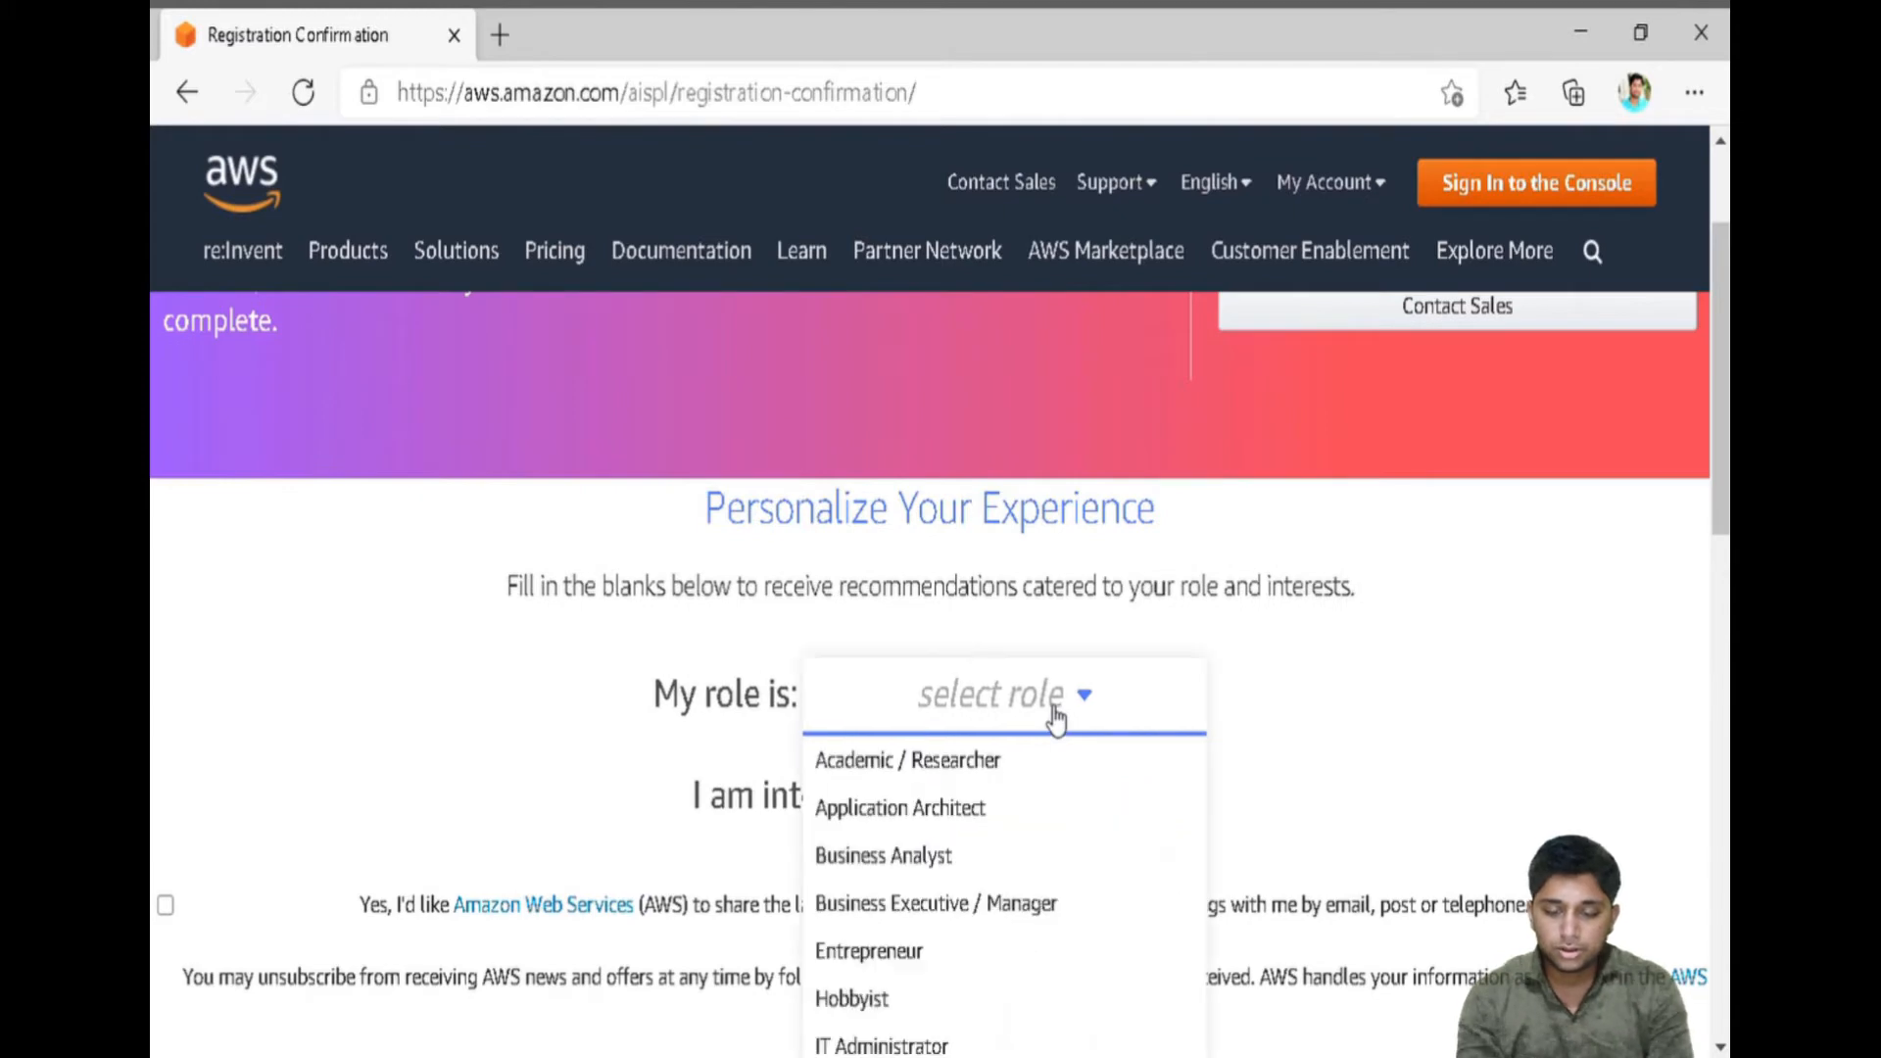
{"action": "left_click", "coordinate": [1056, 720]}
Glance at the interest-area list without choosing, then go to the console sign-in page.
{"action": "scroll", "coordinate": [1055, 720], "scroll_direction": "down", "scroll_amount": 4}
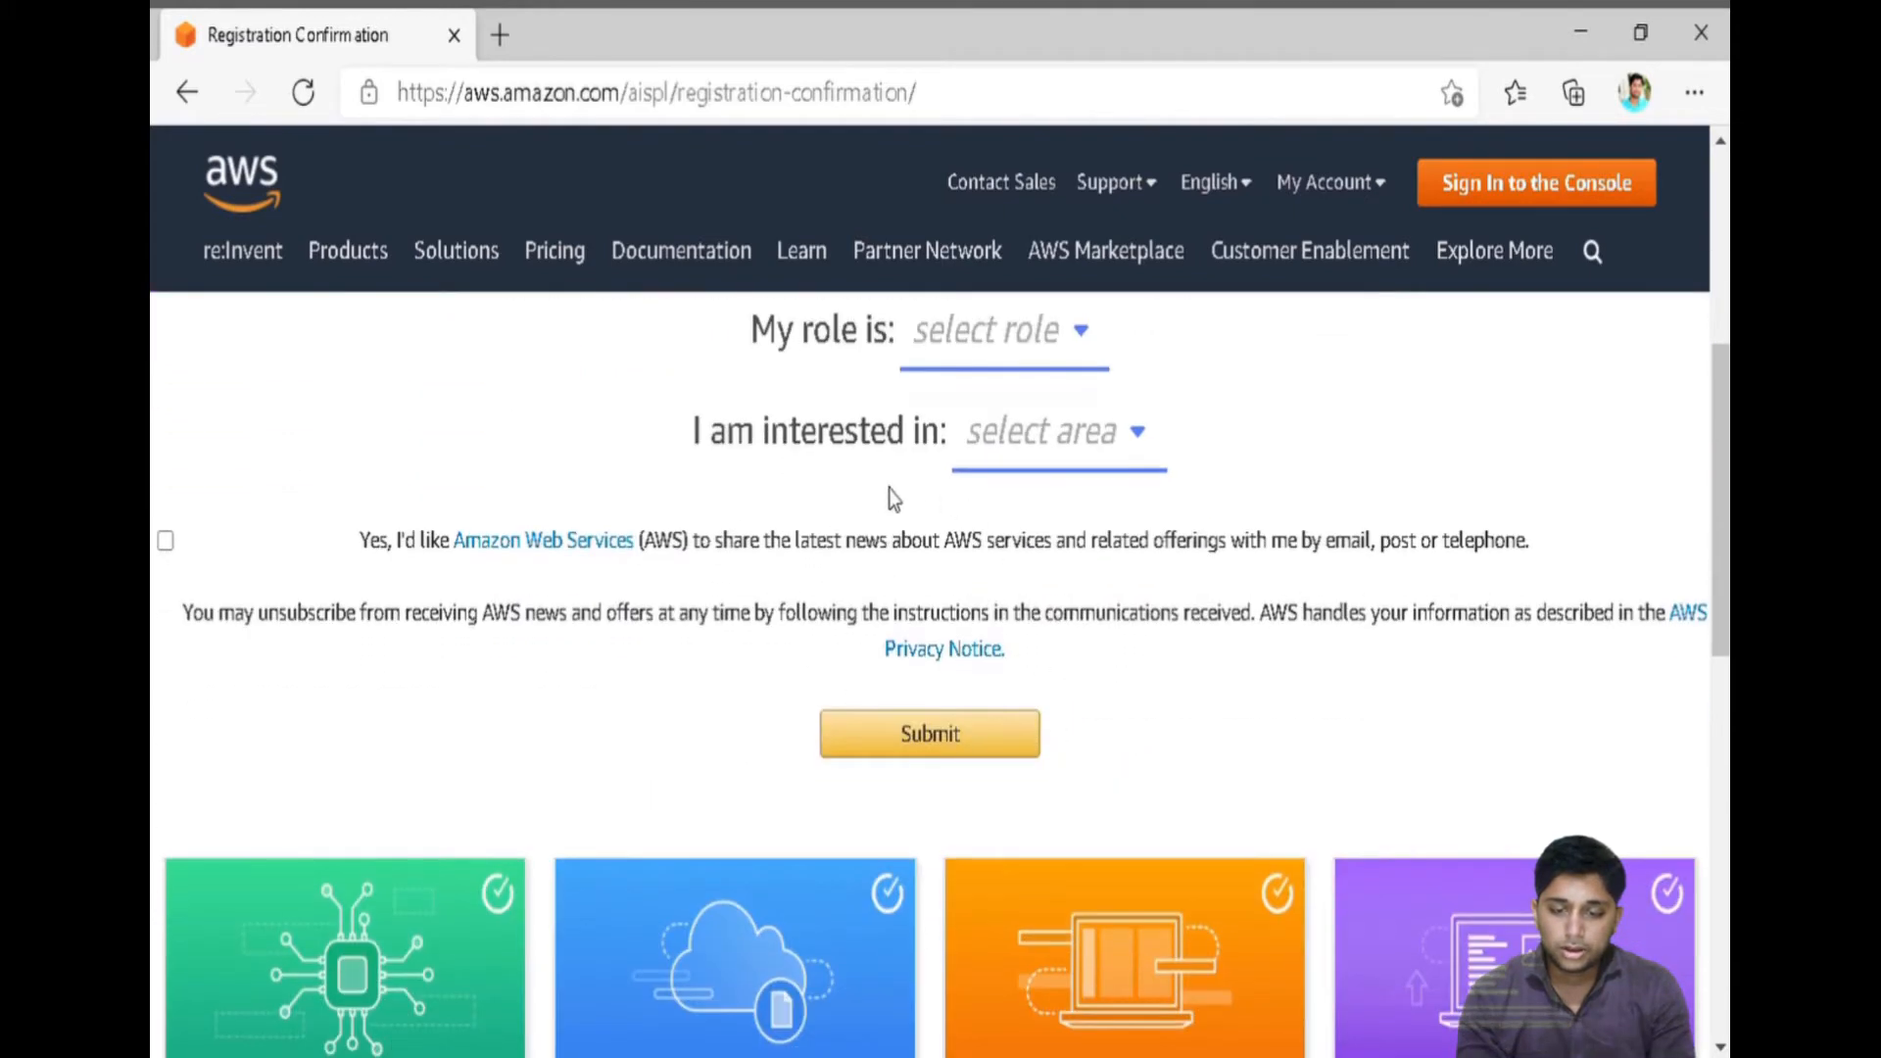
{"action": "left_click", "coordinate": [1067, 466]}
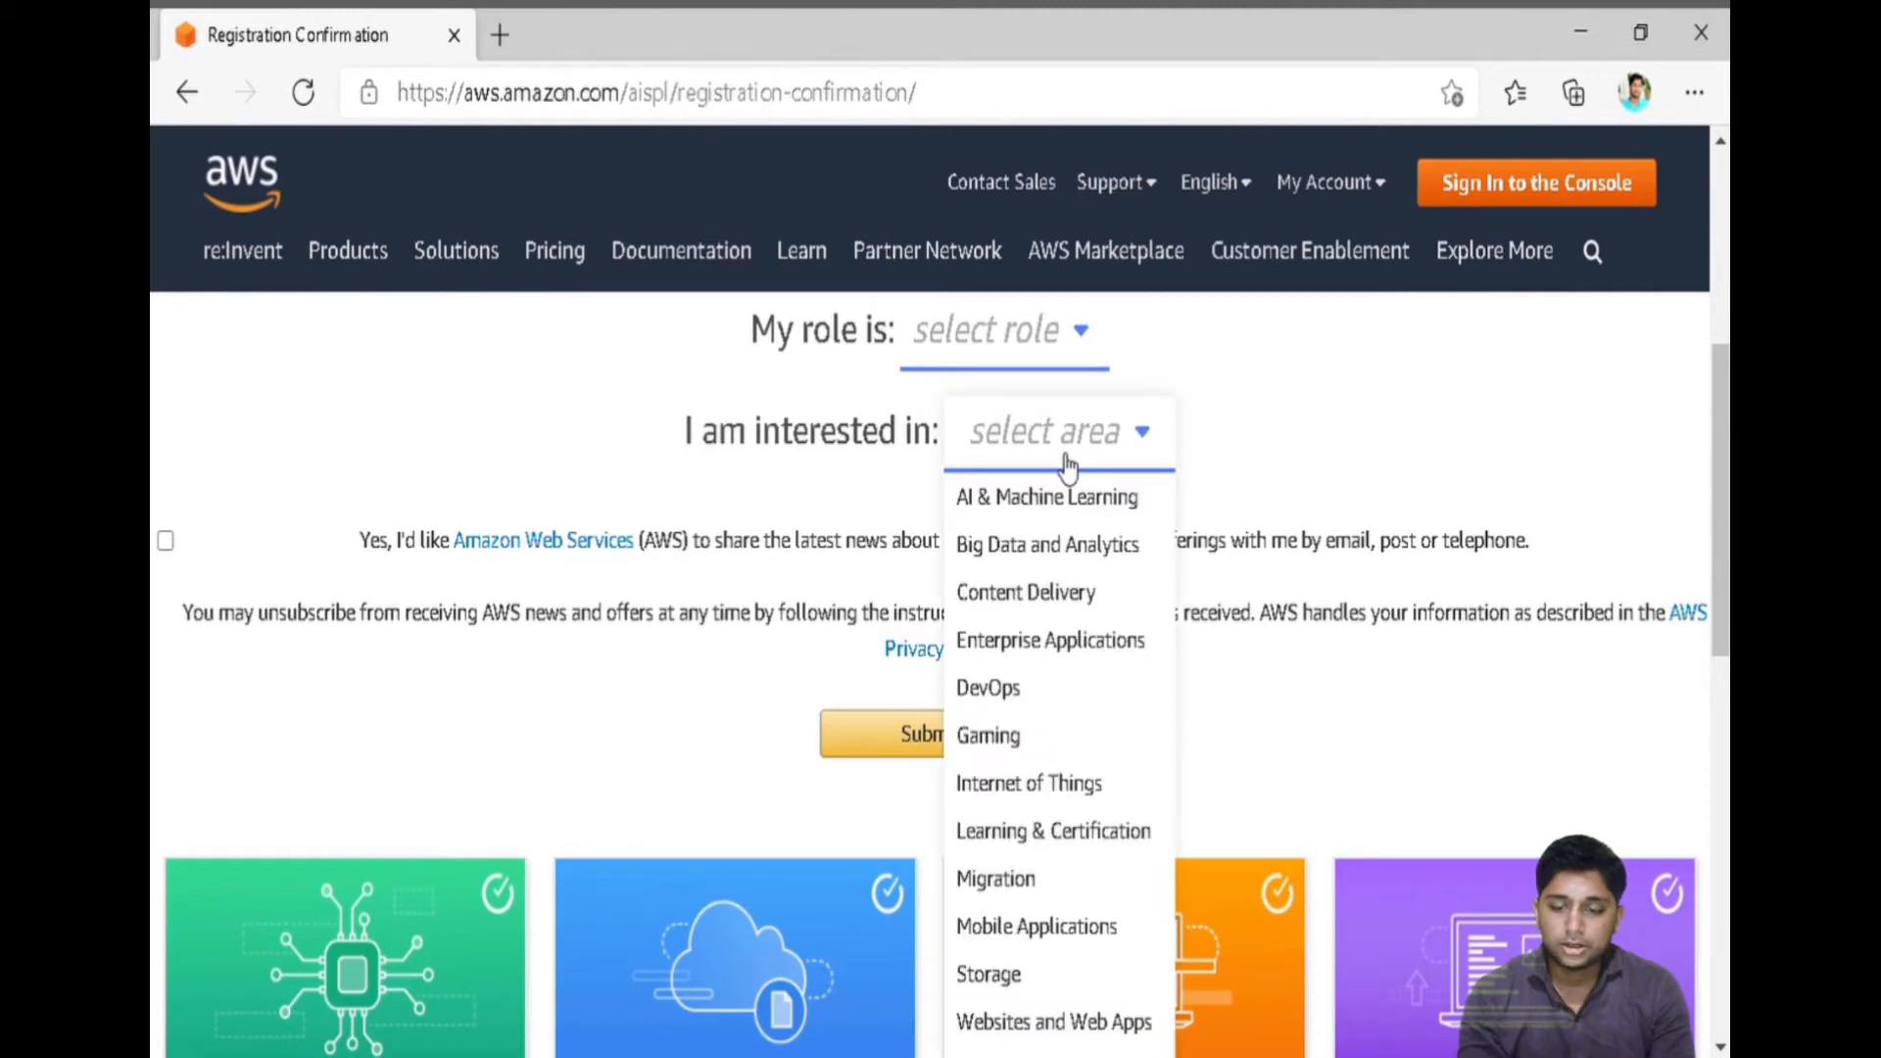
{"action": "left_click", "coordinate": [1067, 466]}
{"action": "scroll", "coordinate": [1063, 465], "scroll_direction": "down", "scroll_amount": 3}
{"action": "scroll", "coordinate": [1058, 470], "scroll_direction": "up", "scroll_amount": 9}
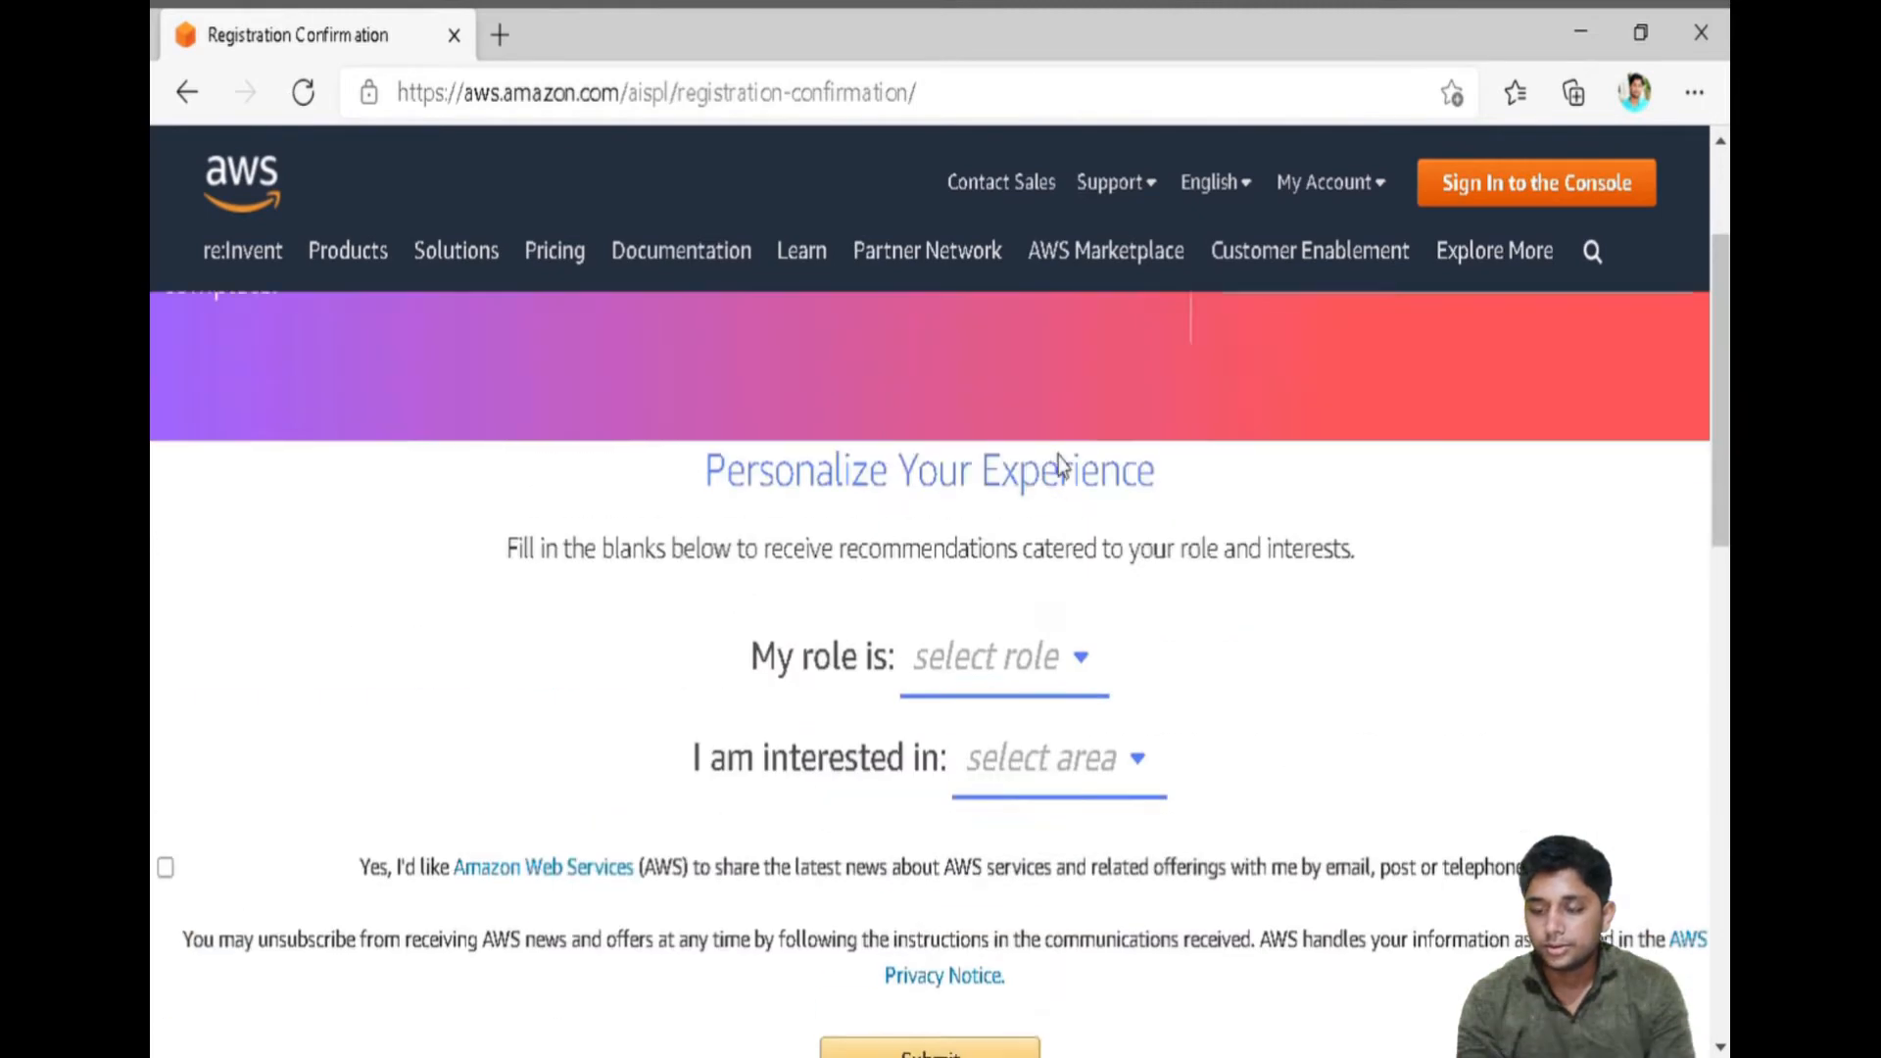
{"action": "left_click", "coordinate": [1499, 377]}
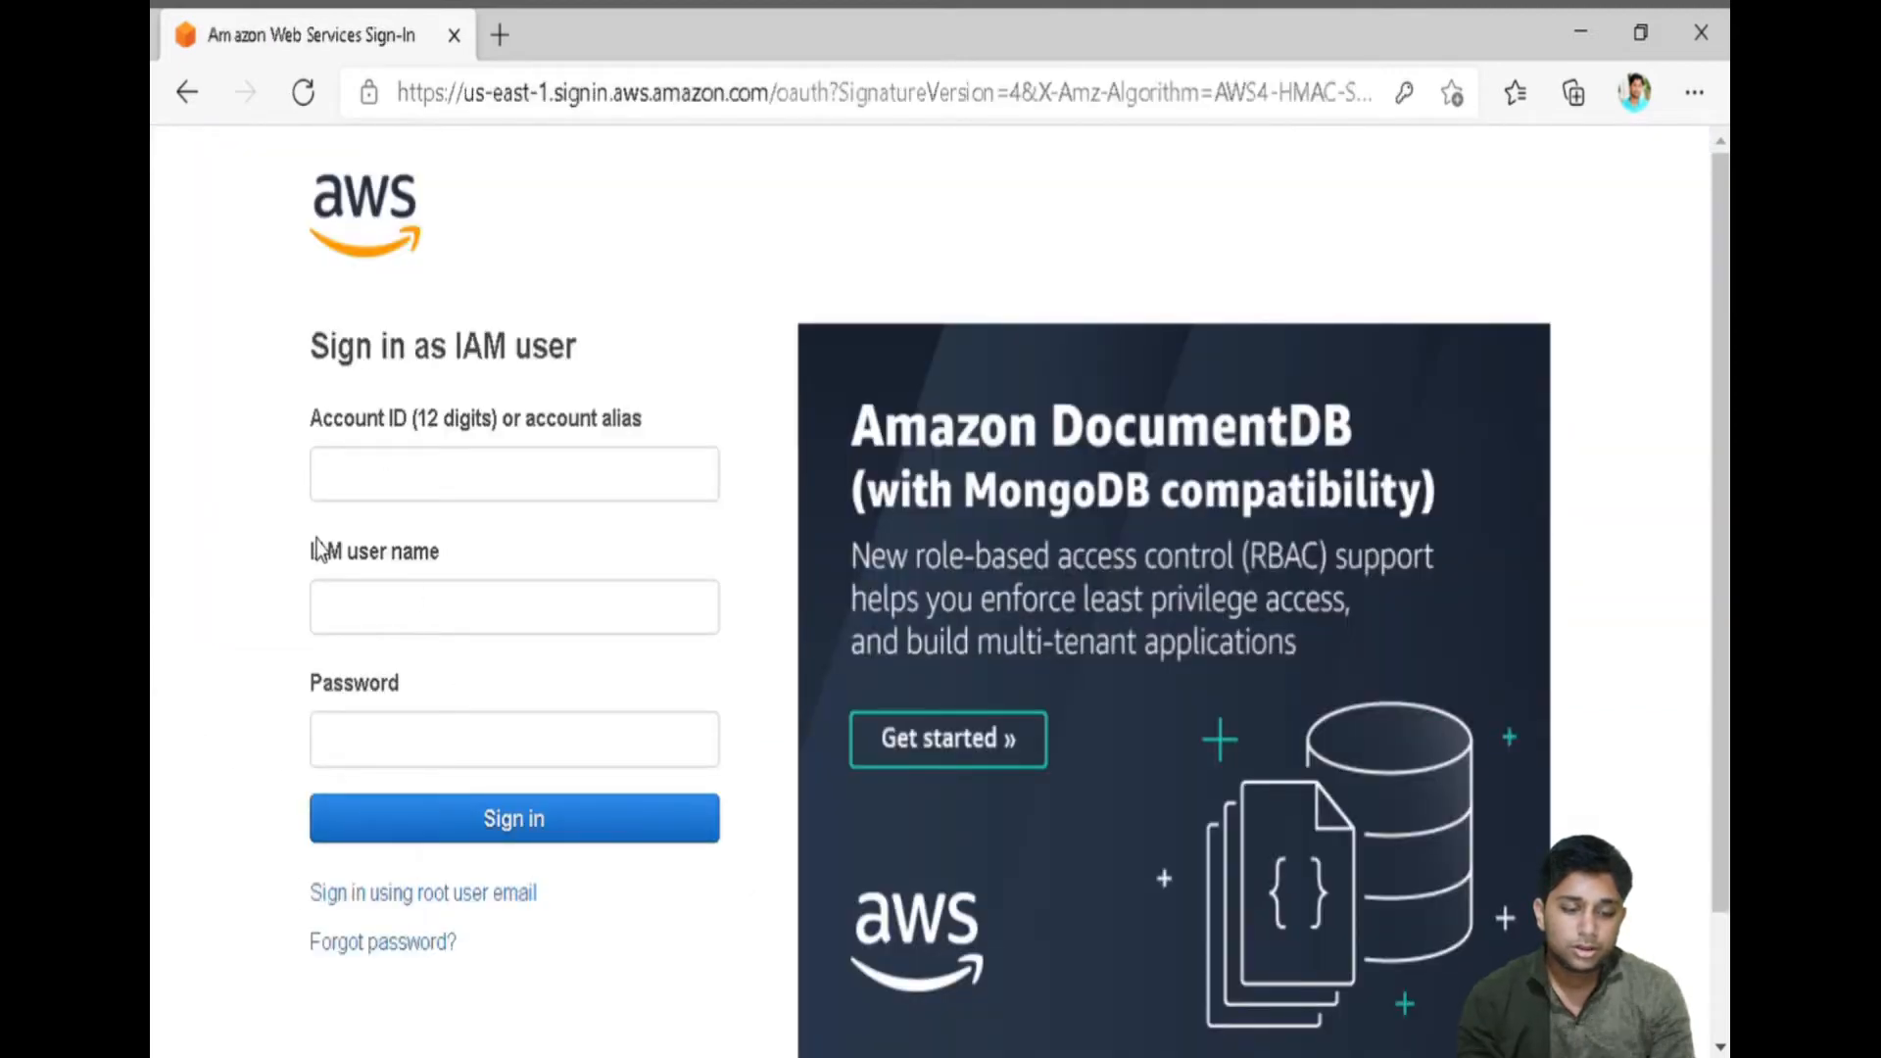
Sign in as root user with the new account's email address and the autofilled password.
{"action": "left_click", "coordinate": [422, 899]}
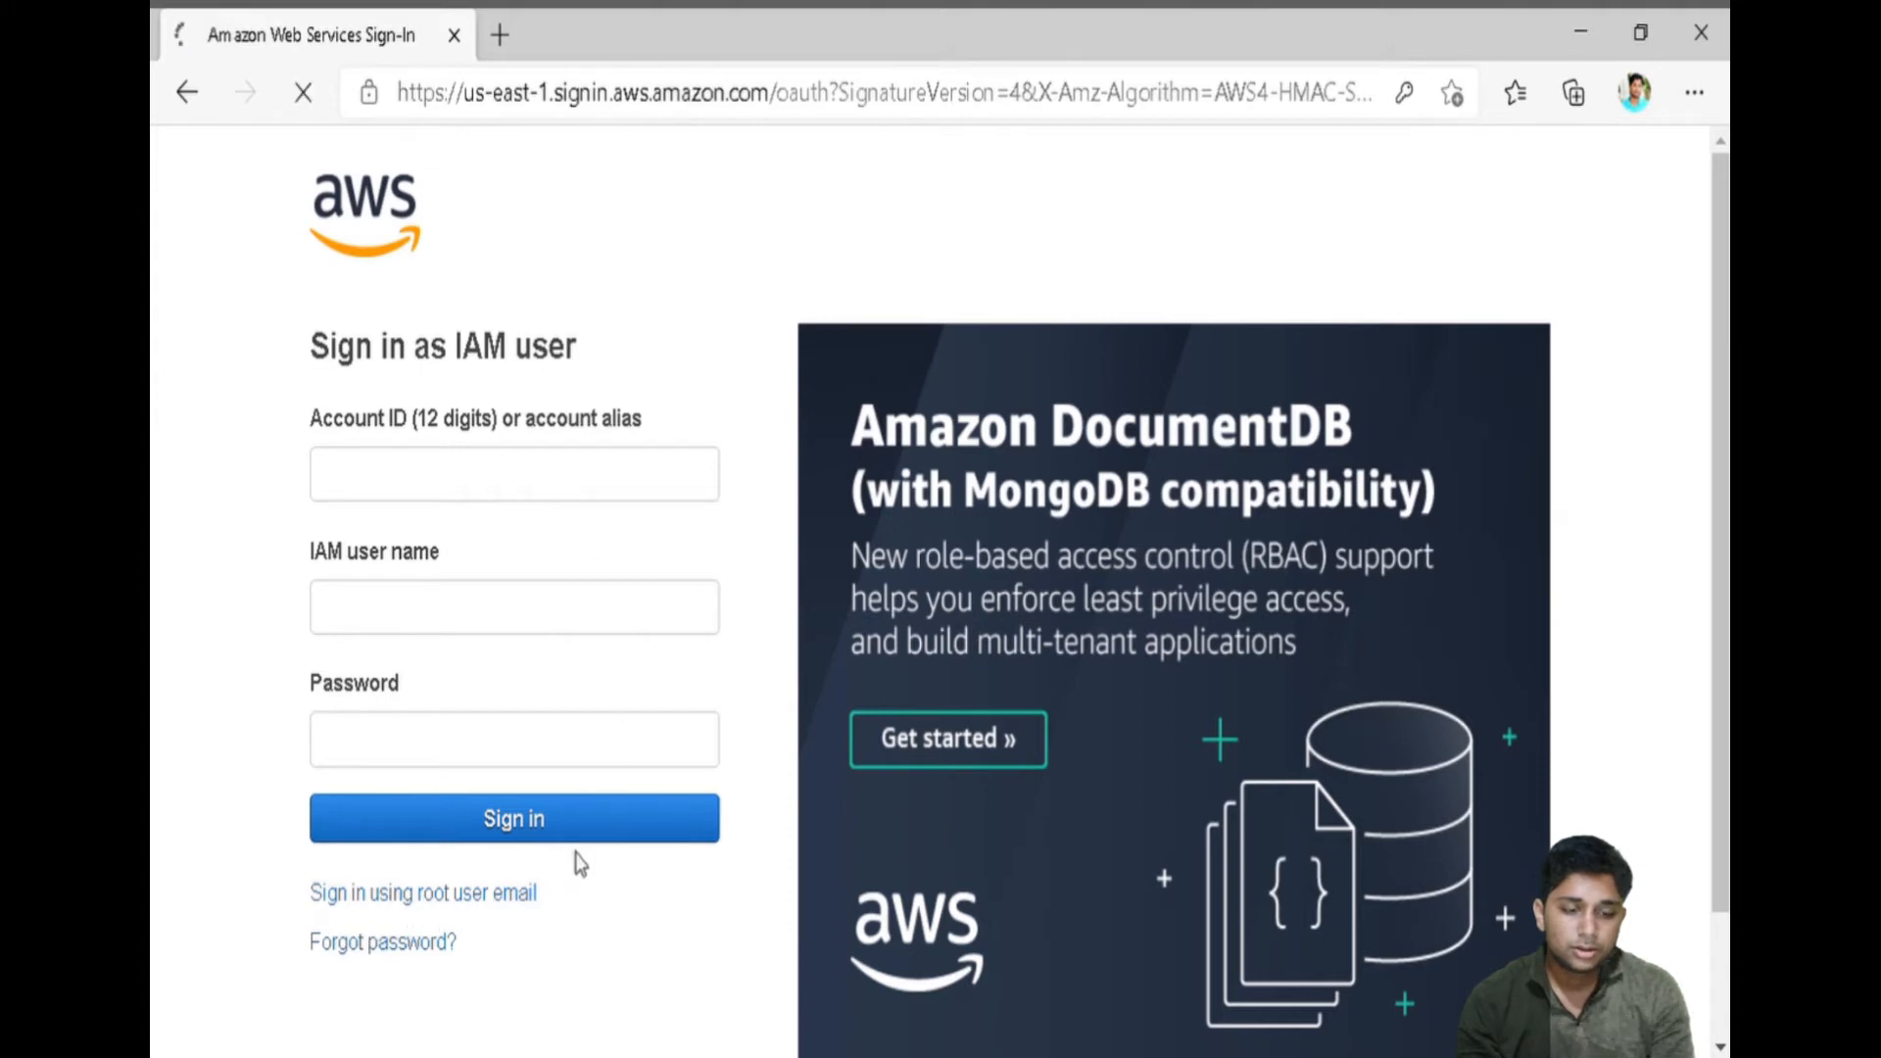
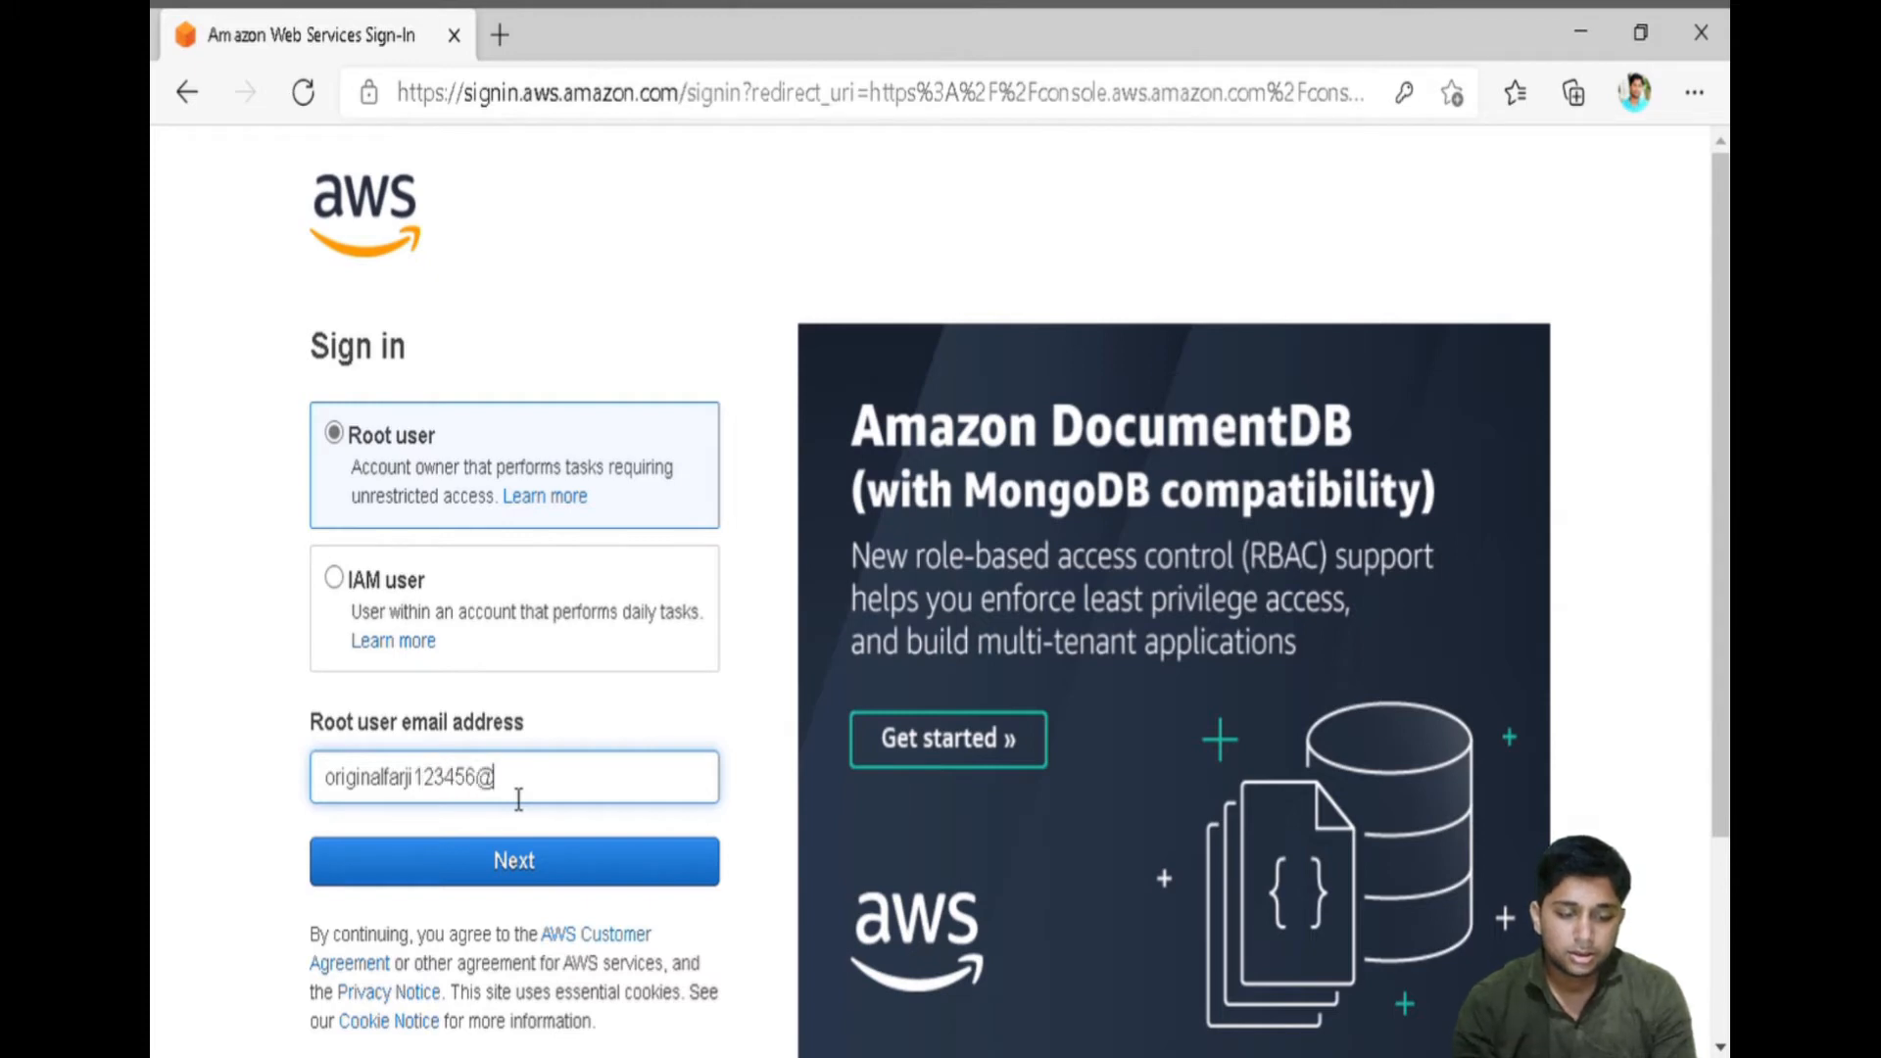
{"action": "left_click", "coordinate": [512, 861]}
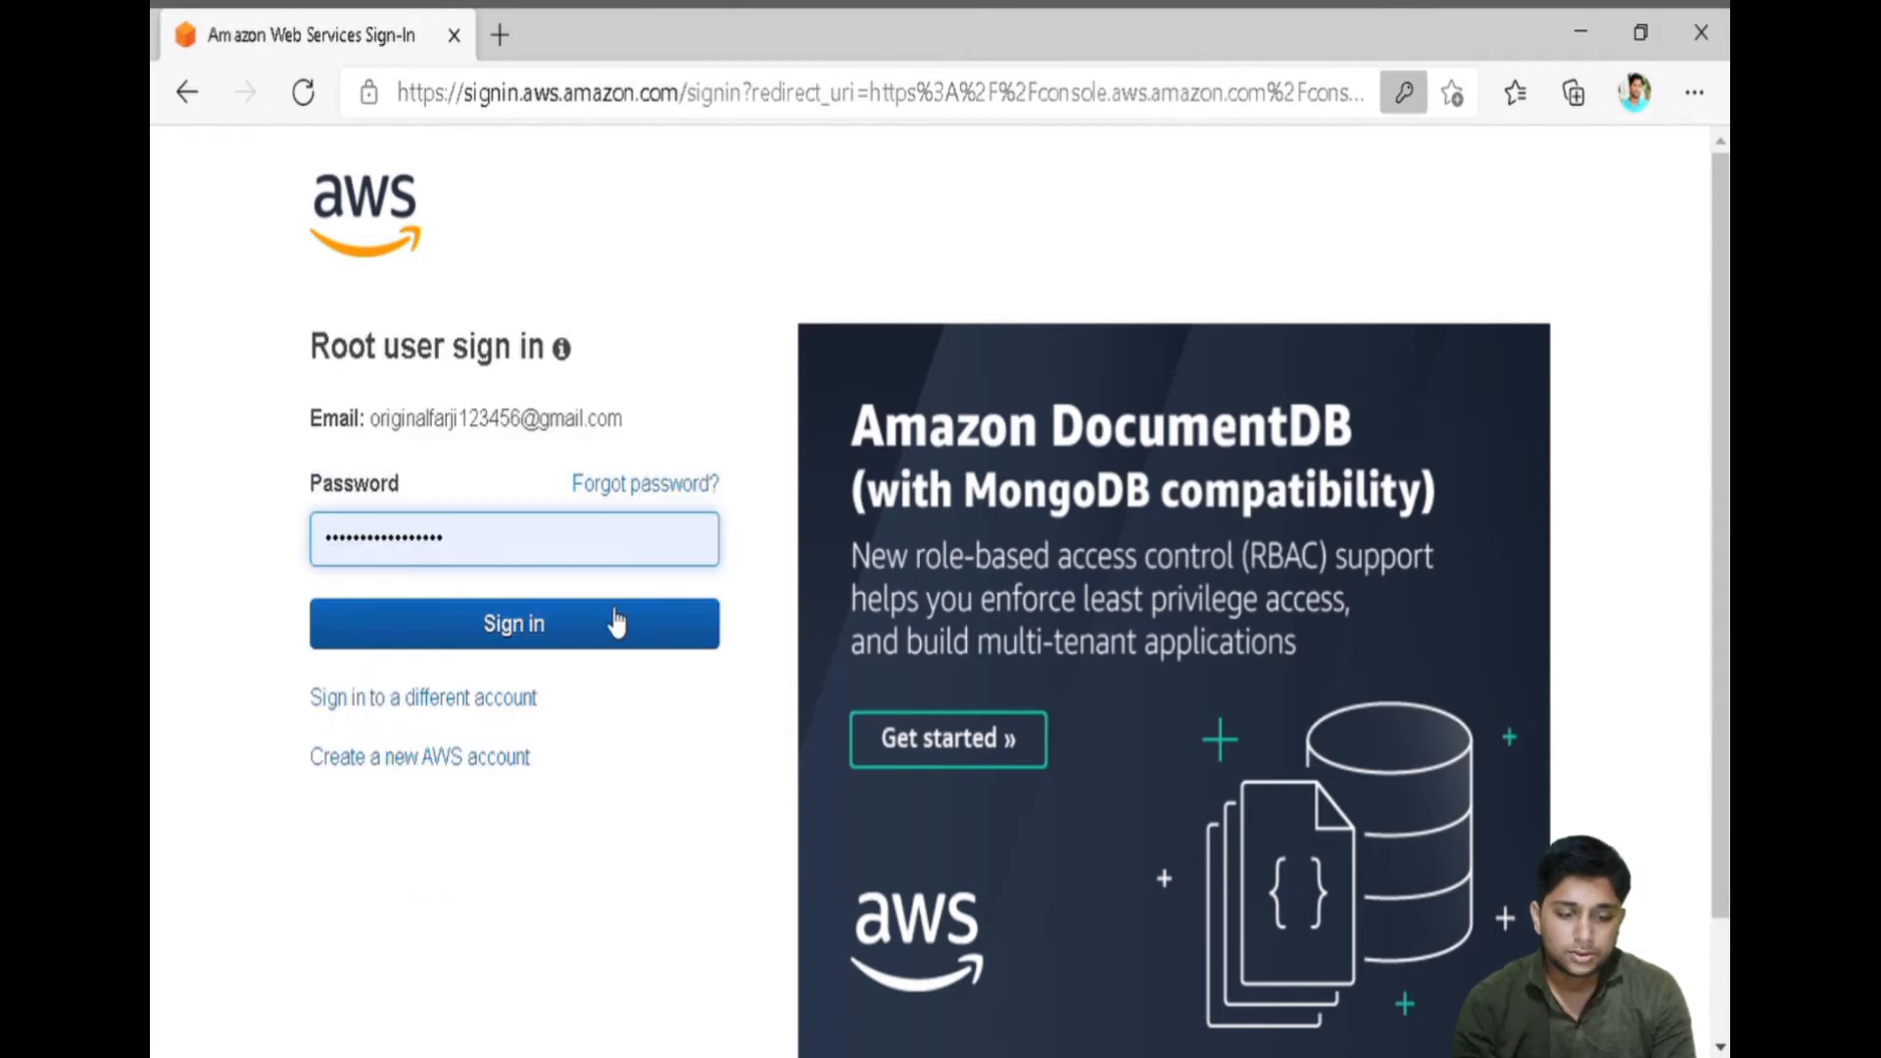
{"action": "left_click", "coordinate": [556, 621]}
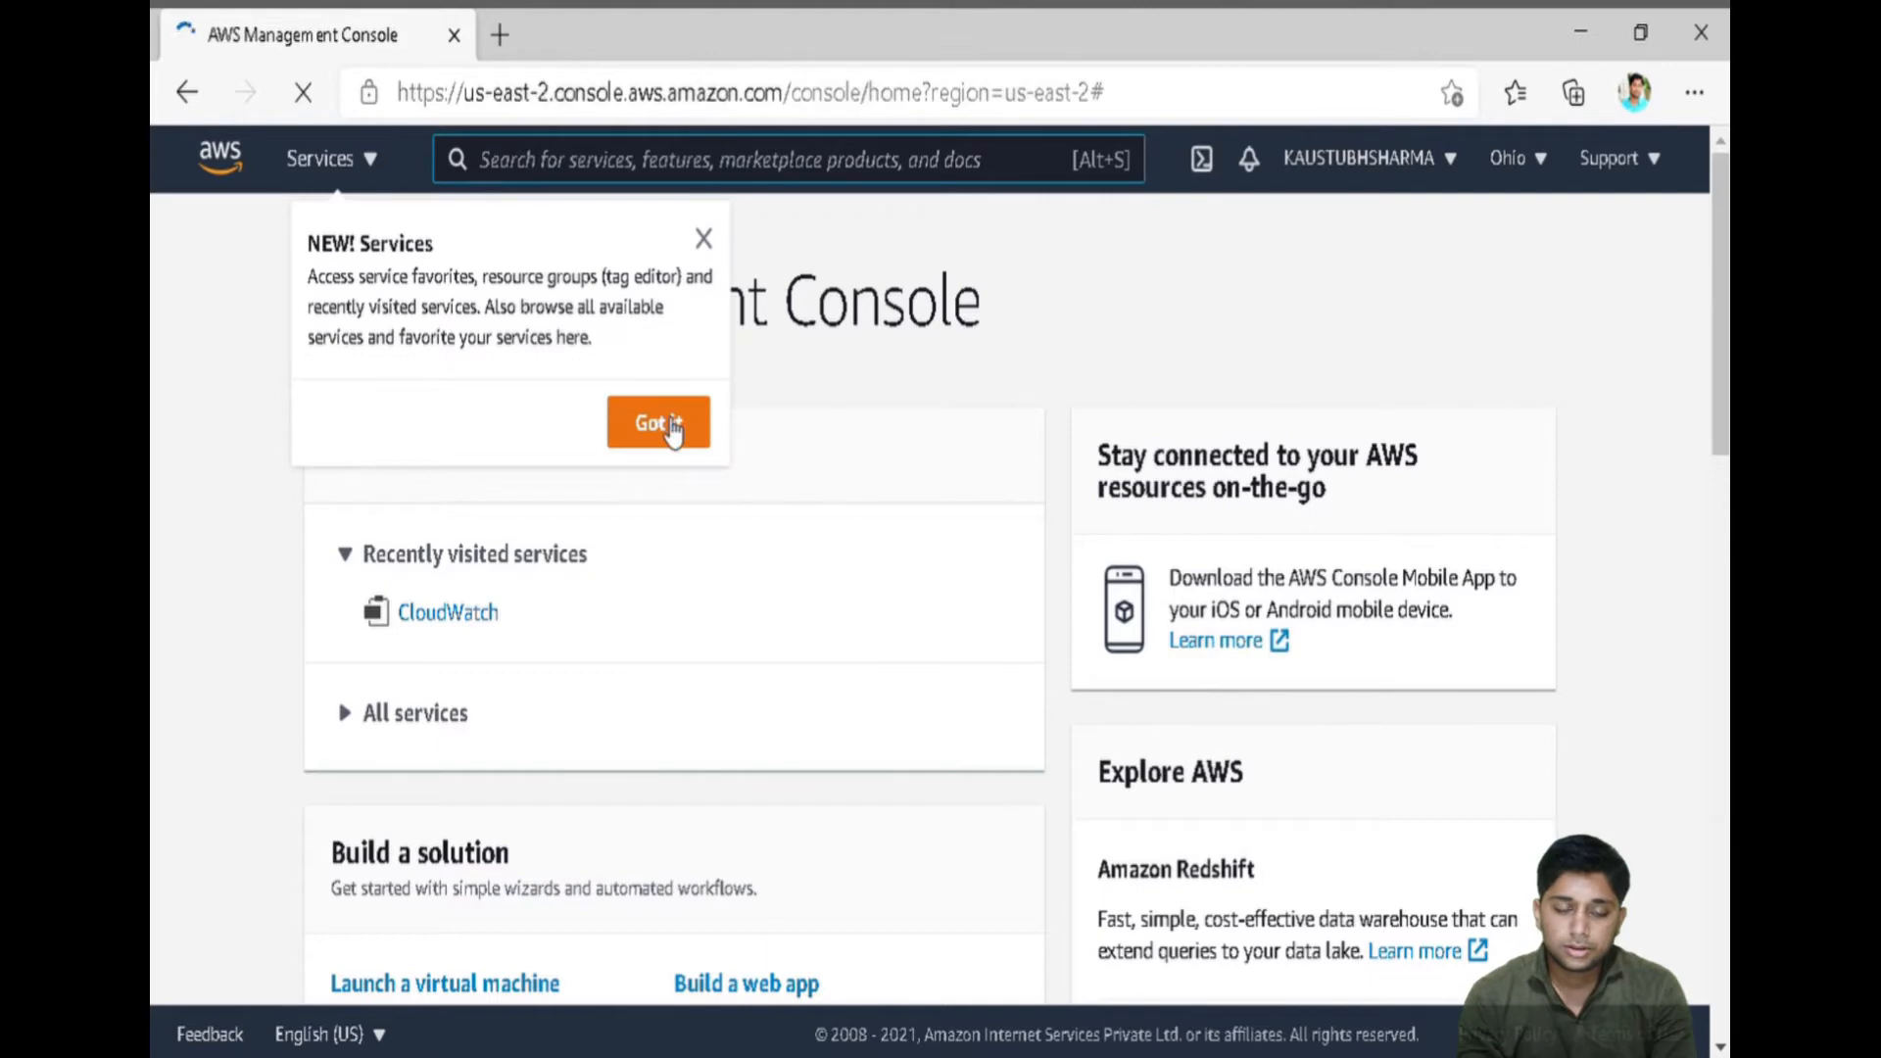
Dismiss the console tips and point out the account number in the account menu.
{"action": "left_click", "coordinate": [672, 428]}
{"action": "left_click", "coordinate": [800, 449]}
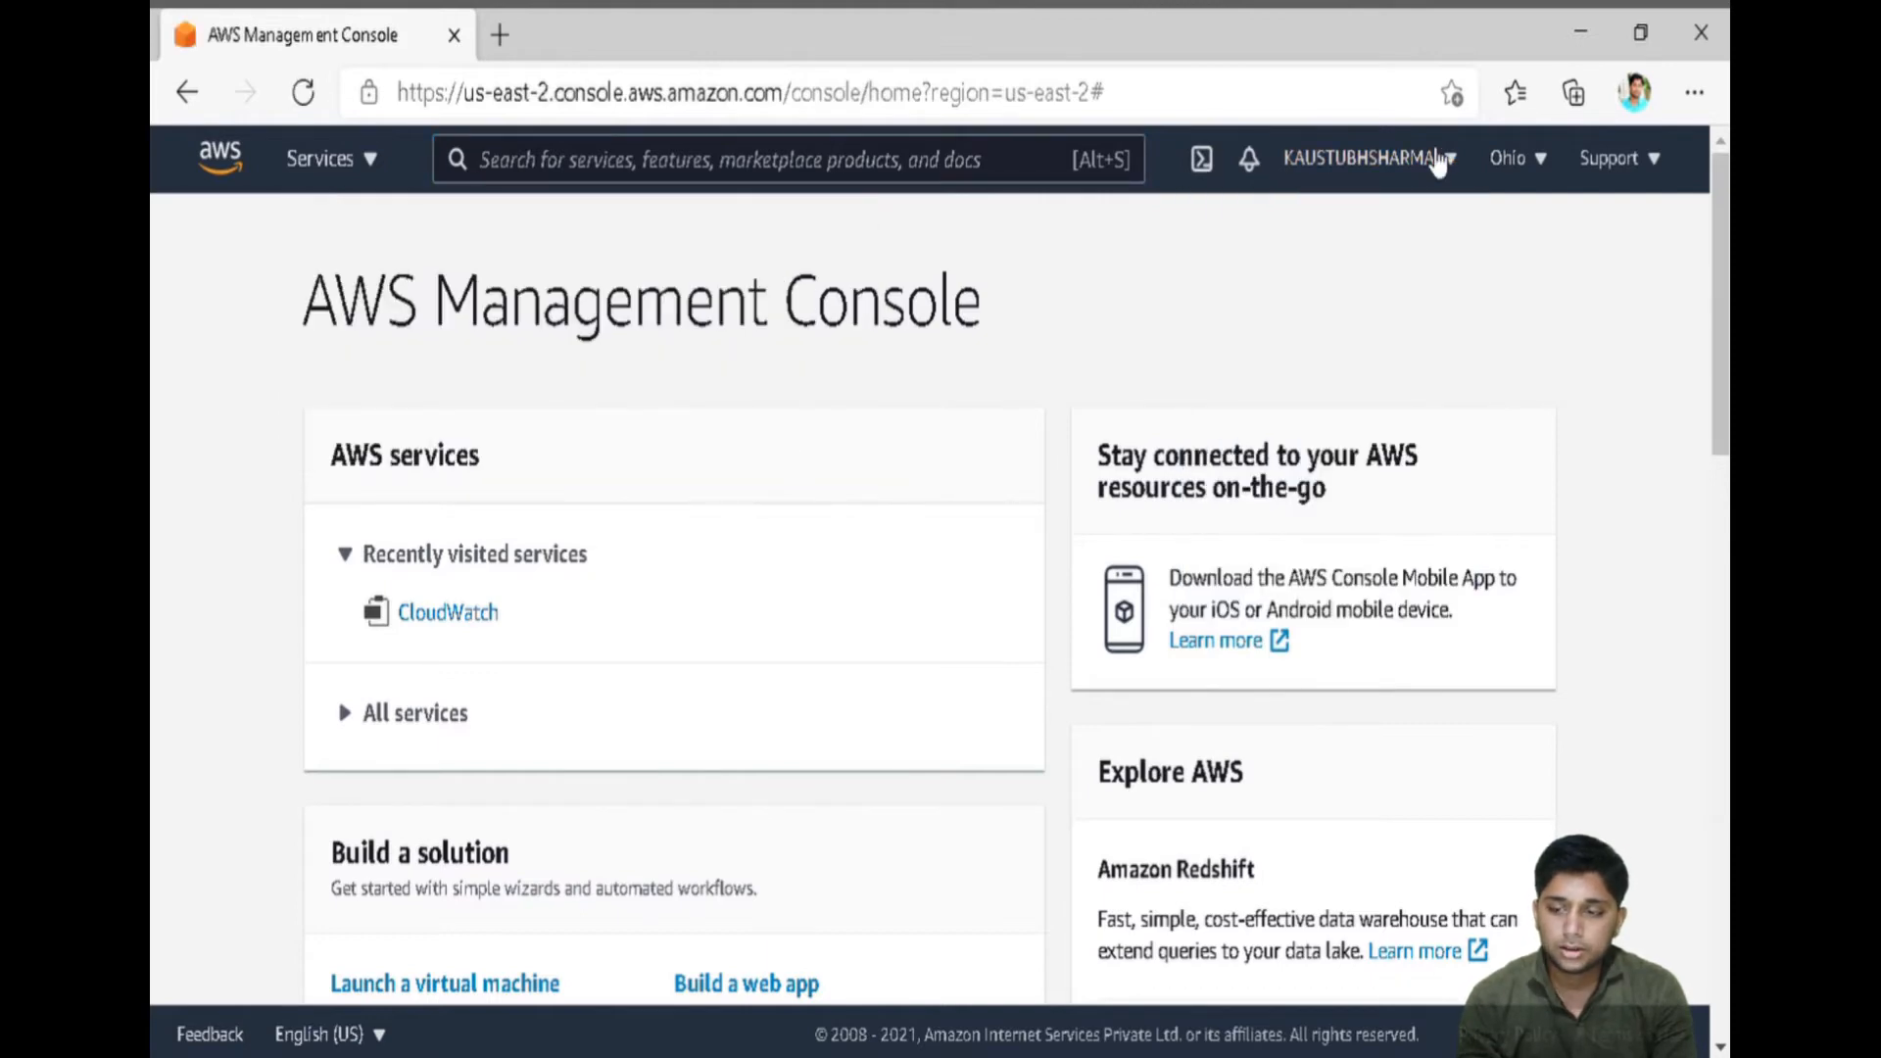
{"action": "left_click", "coordinate": [1438, 164]}
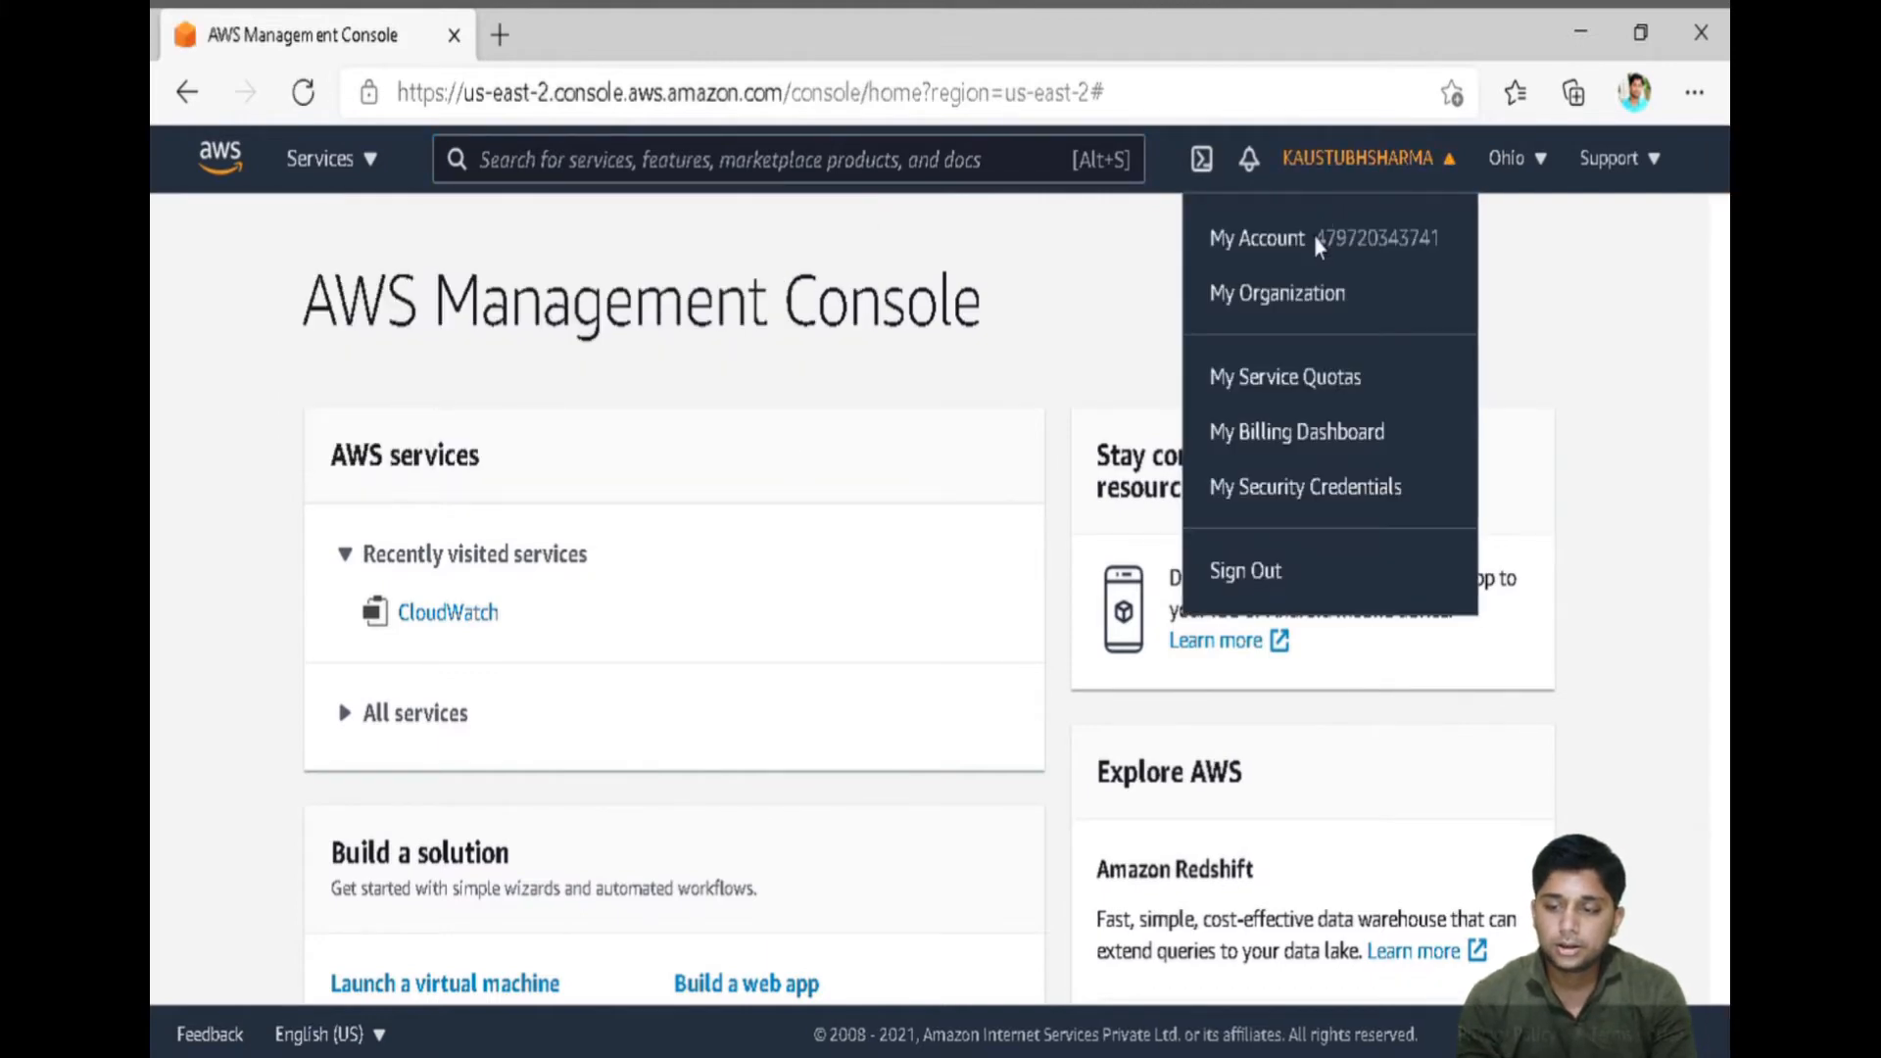
{"action": "left_click_drag", "start_coordinate": [1314, 235], "coordinate": [1443, 251]}
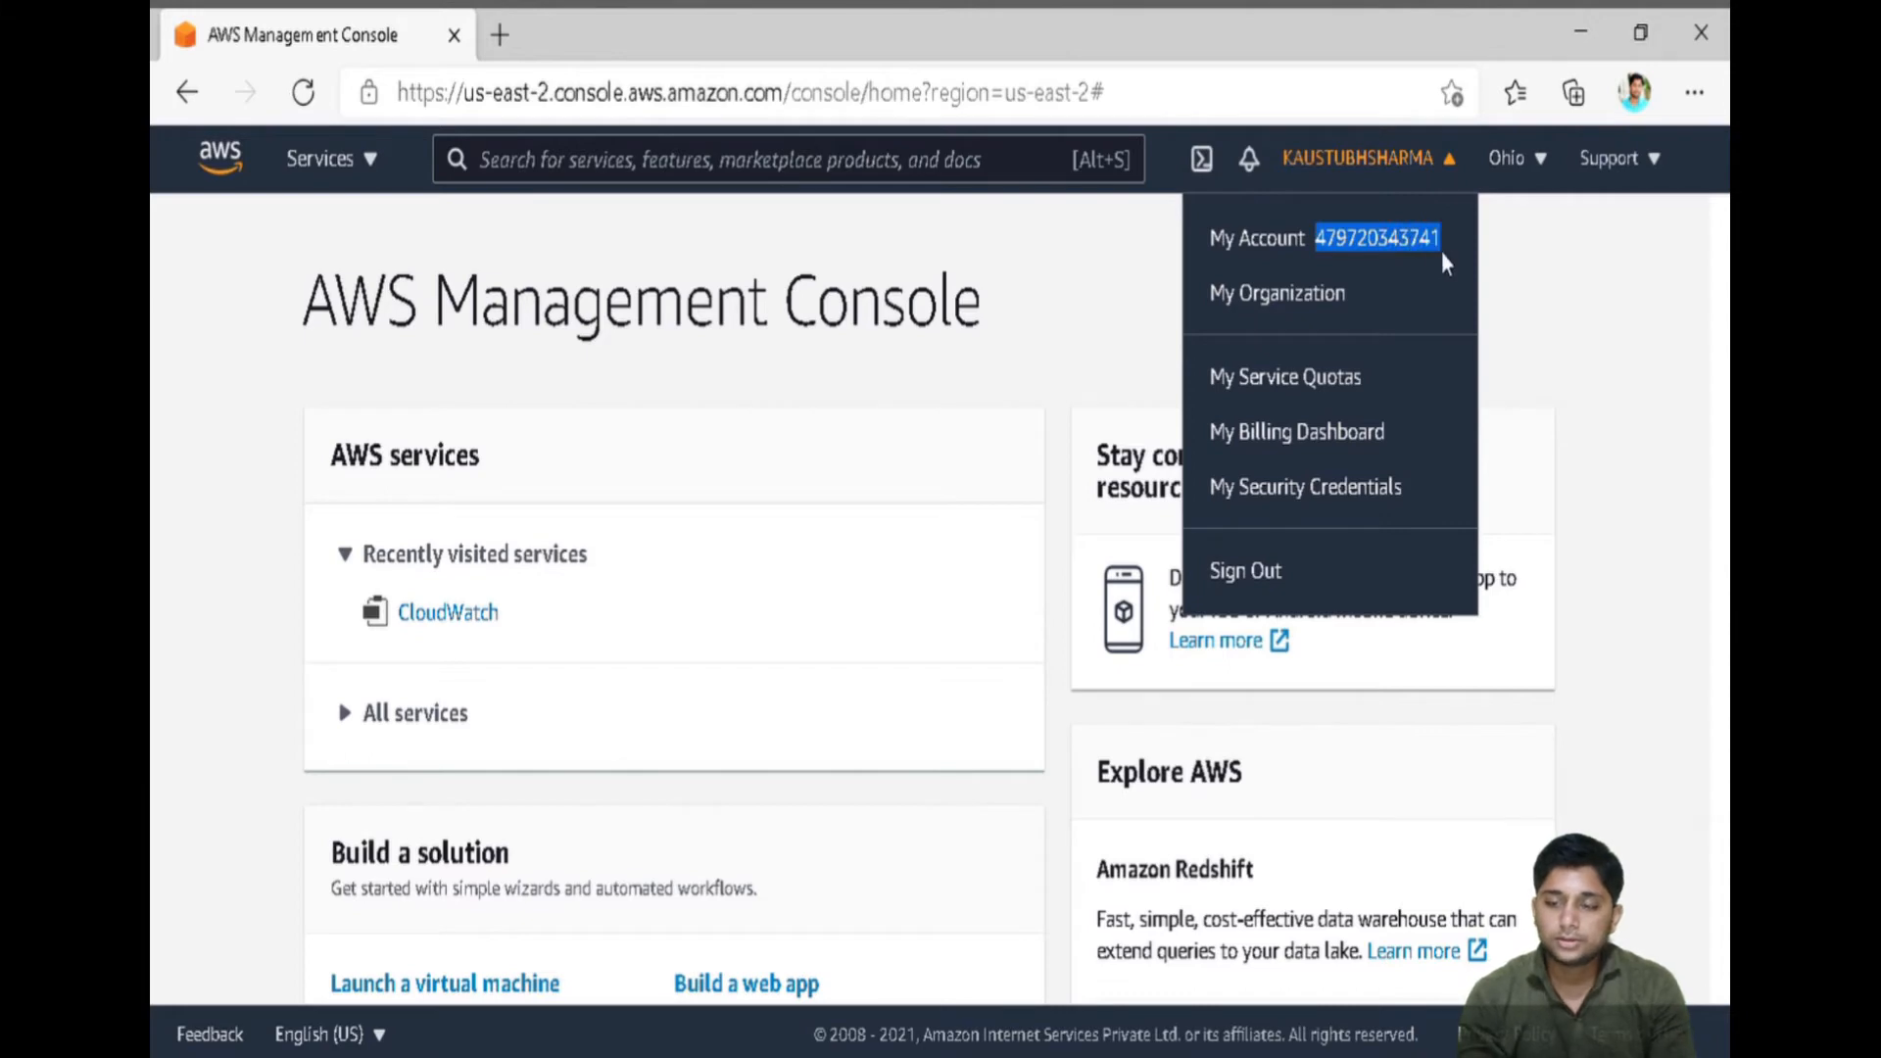
Switch the console region to Asia Pacific (Mumbai).
{"action": "left_click", "coordinate": [1529, 159]}
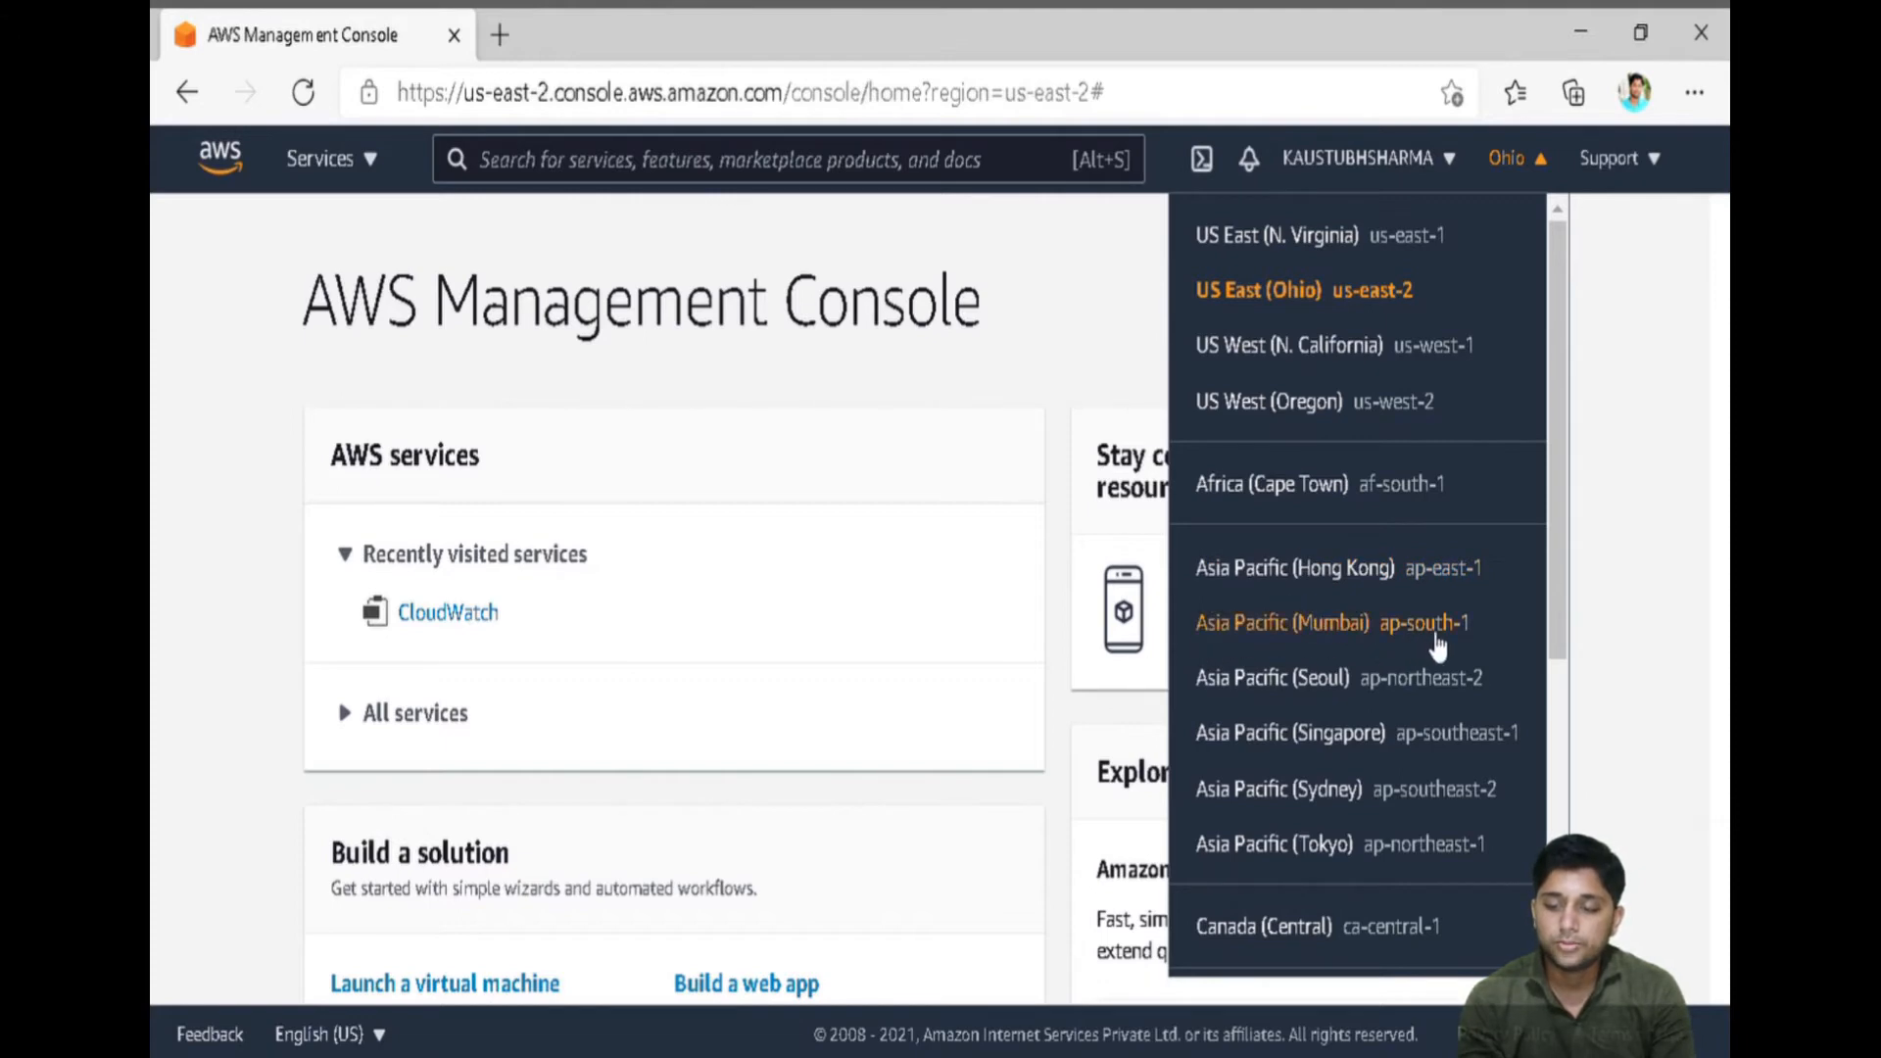
{"action": "left_click", "coordinate": [1321, 623]}
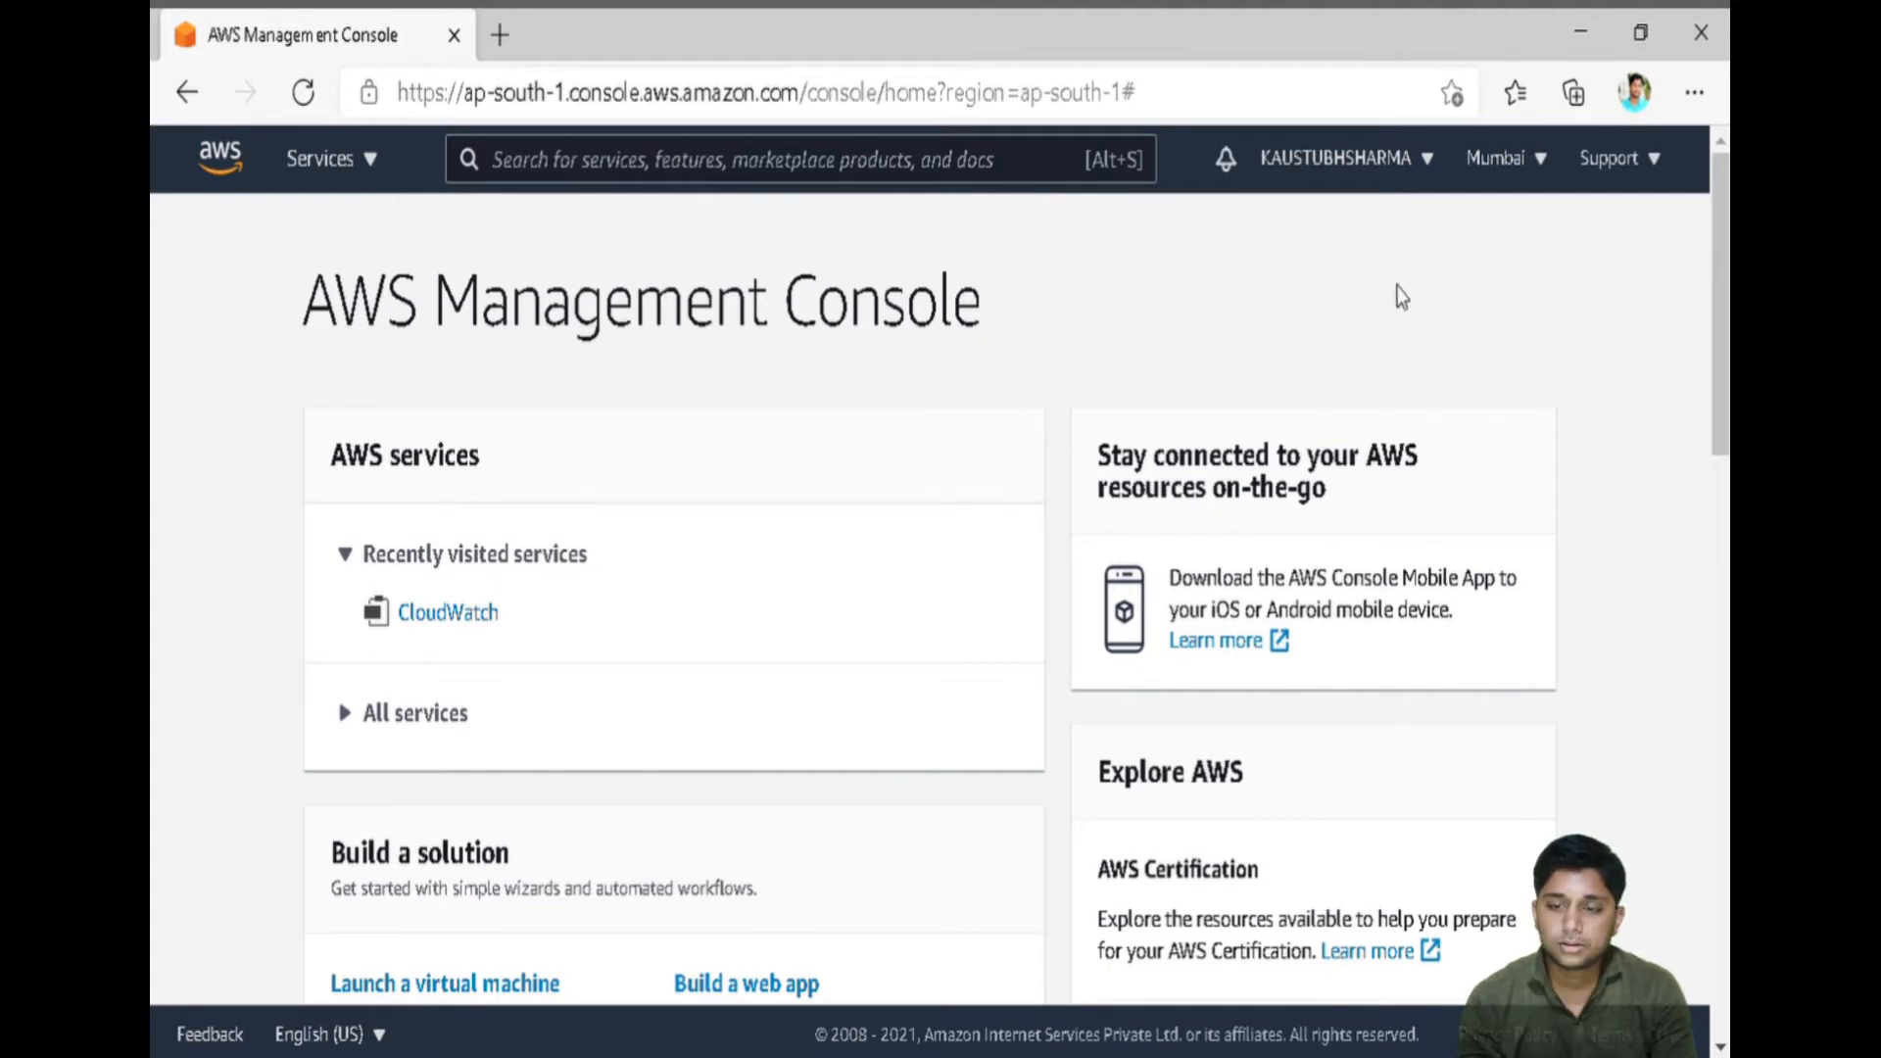
{"action": "left_click", "coordinate": [1425, 165]}
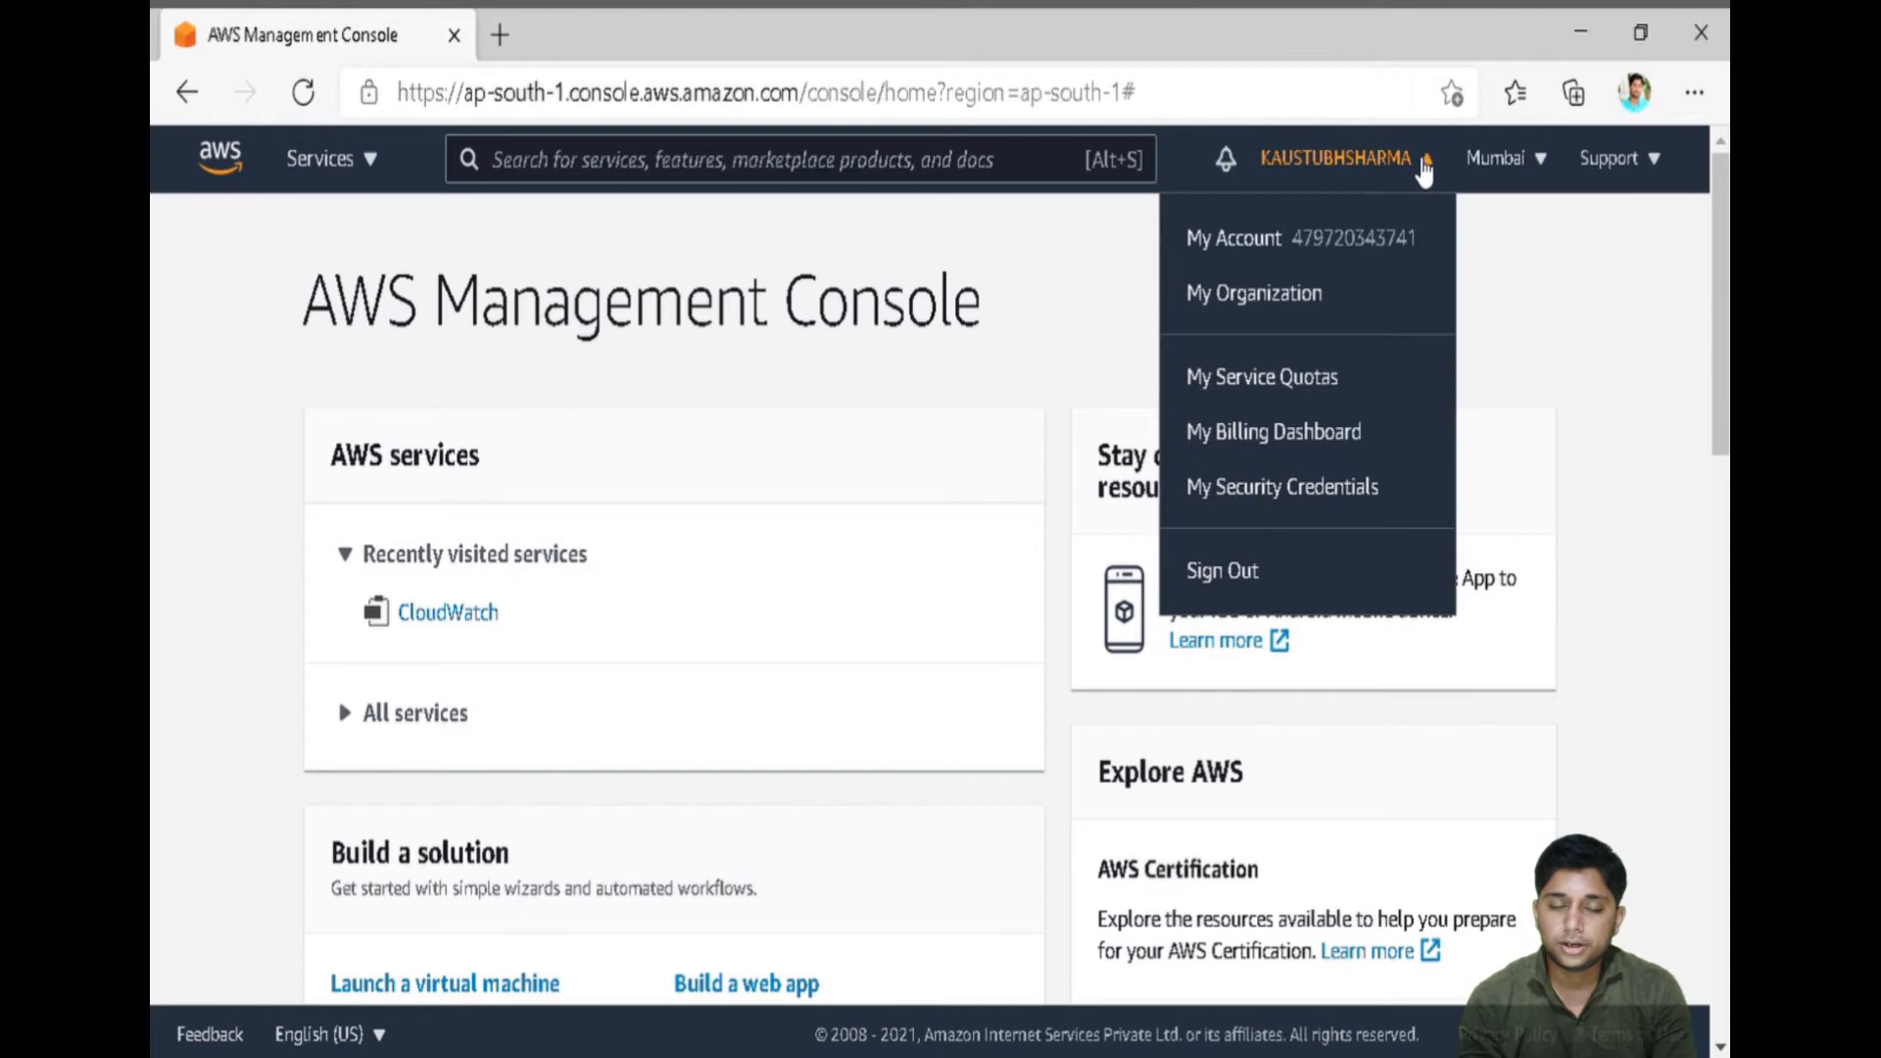
Open My Billing Dashboard and point out the 0.00 INR balance and exchange rate.
{"action": "left_click", "coordinate": [1263, 437]}
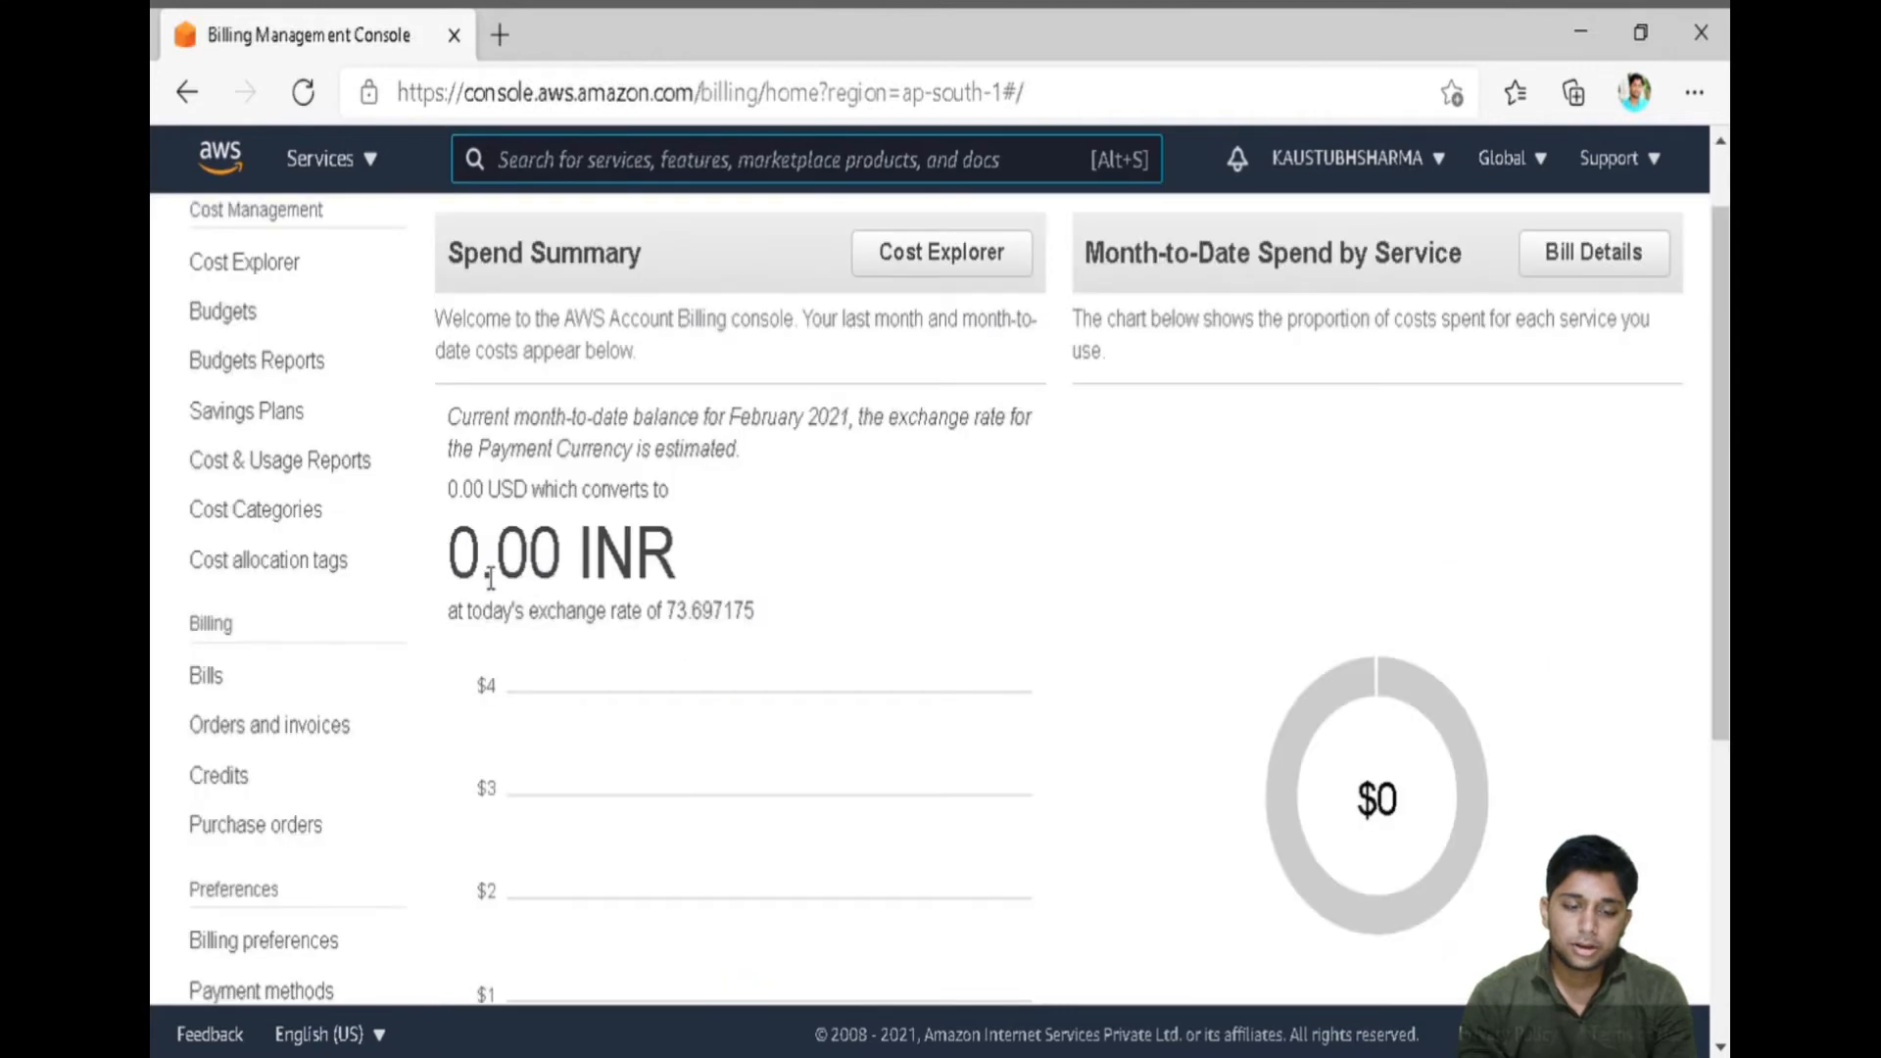
{"action": "left_click_drag", "start_coordinate": [464, 578], "coordinate": [767, 621]}
{"action": "left_click", "coordinate": [712, 603]}
{"action": "left_click", "coordinate": [773, 624]}
{"action": "scroll", "coordinate": [773, 602], "scroll_direction": "down", "scroll_amount": 1}
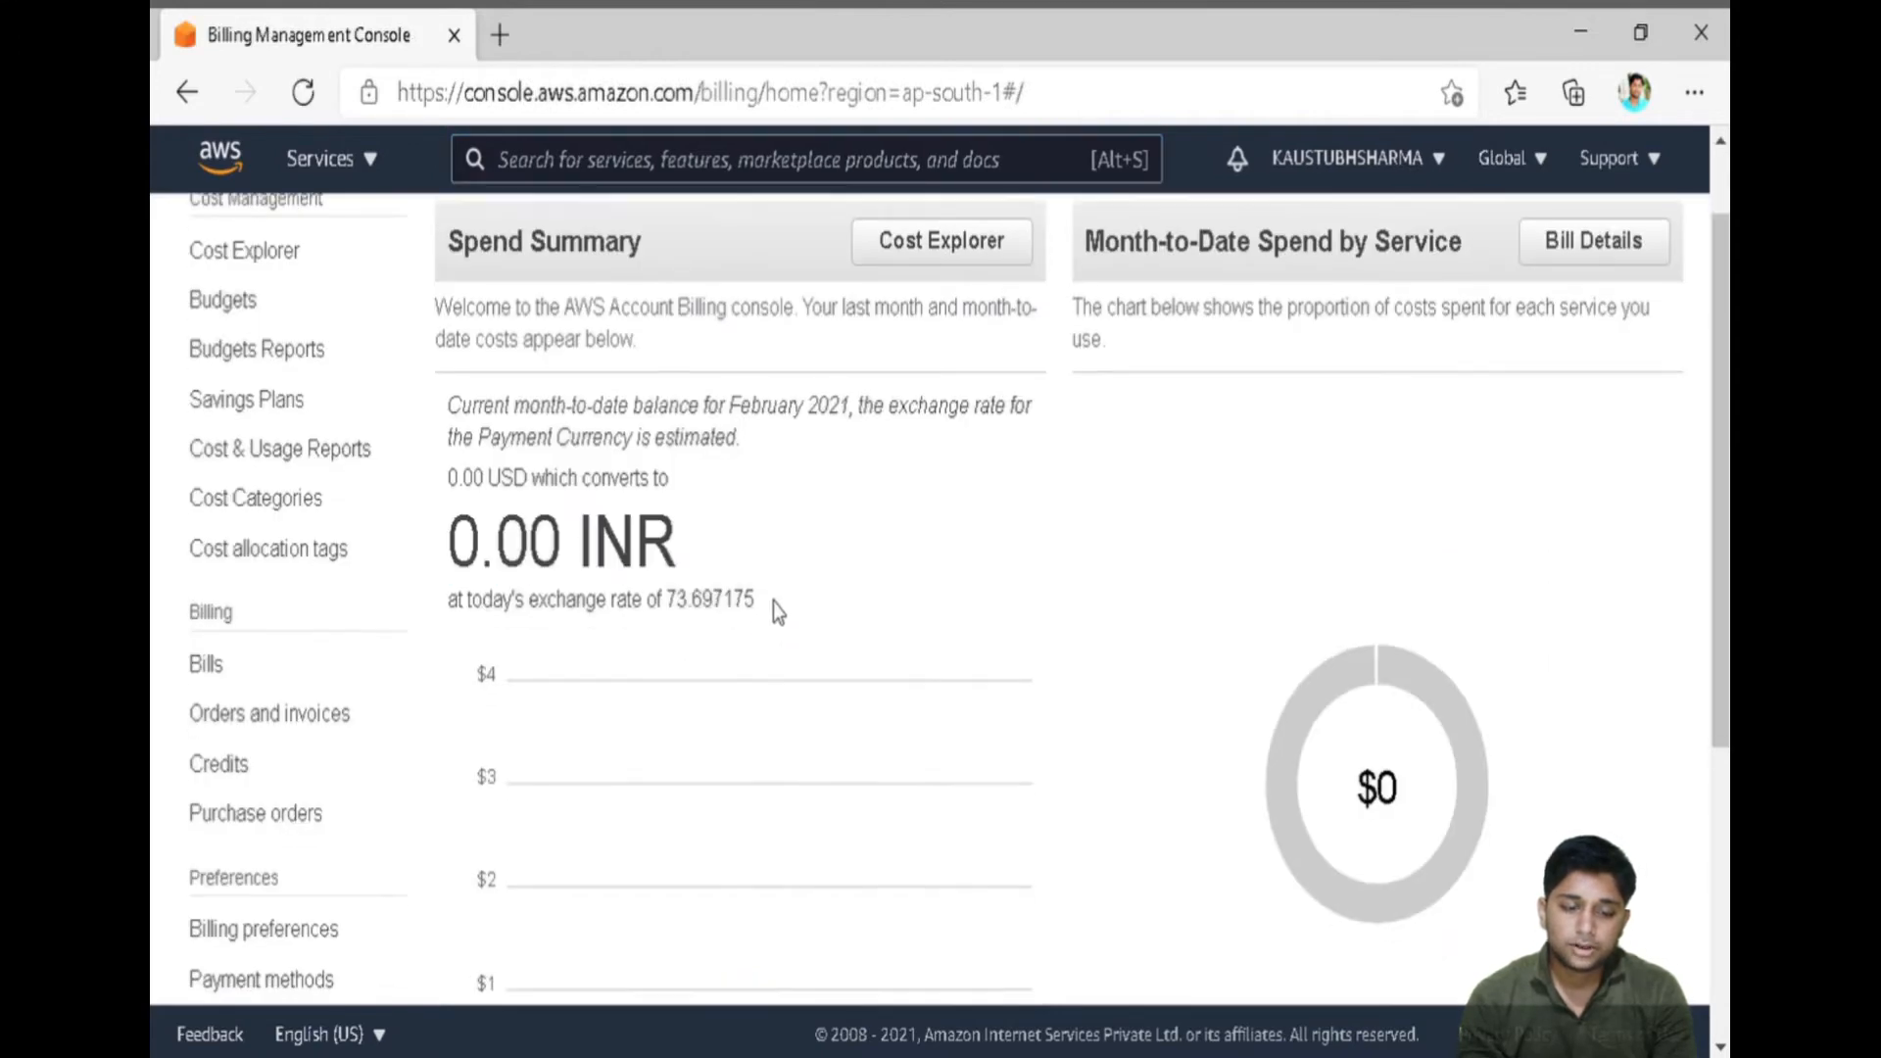
{"action": "scroll", "coordinate": [773, 602], "scroll_direction": "up", "scroll_amount": 2}
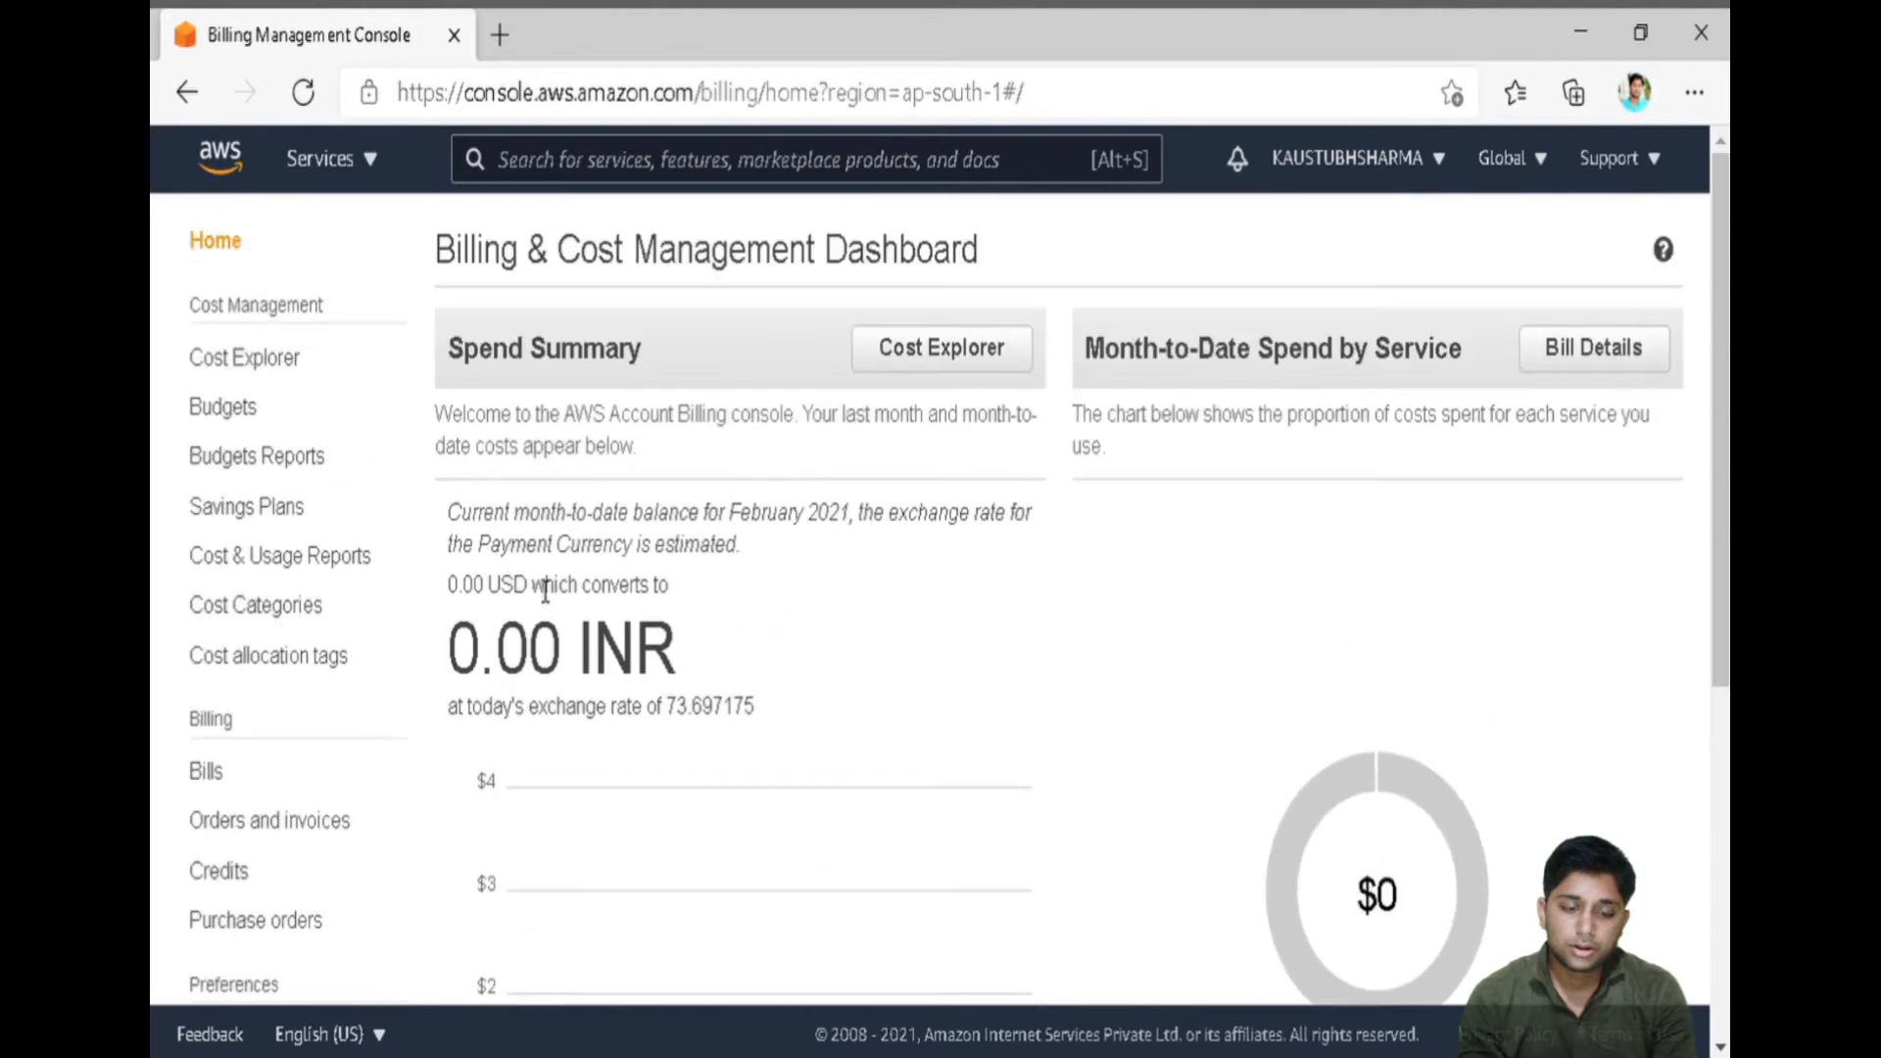
Highlight the 0.00 USD month-to-date balance and scroll through the Spend Summary.
{"action": "left_click_drag", "start_coordinate": [538, 588], "coordinate": [731, 674]}
{"action": "left_click", "coordinate": [731, 676]}
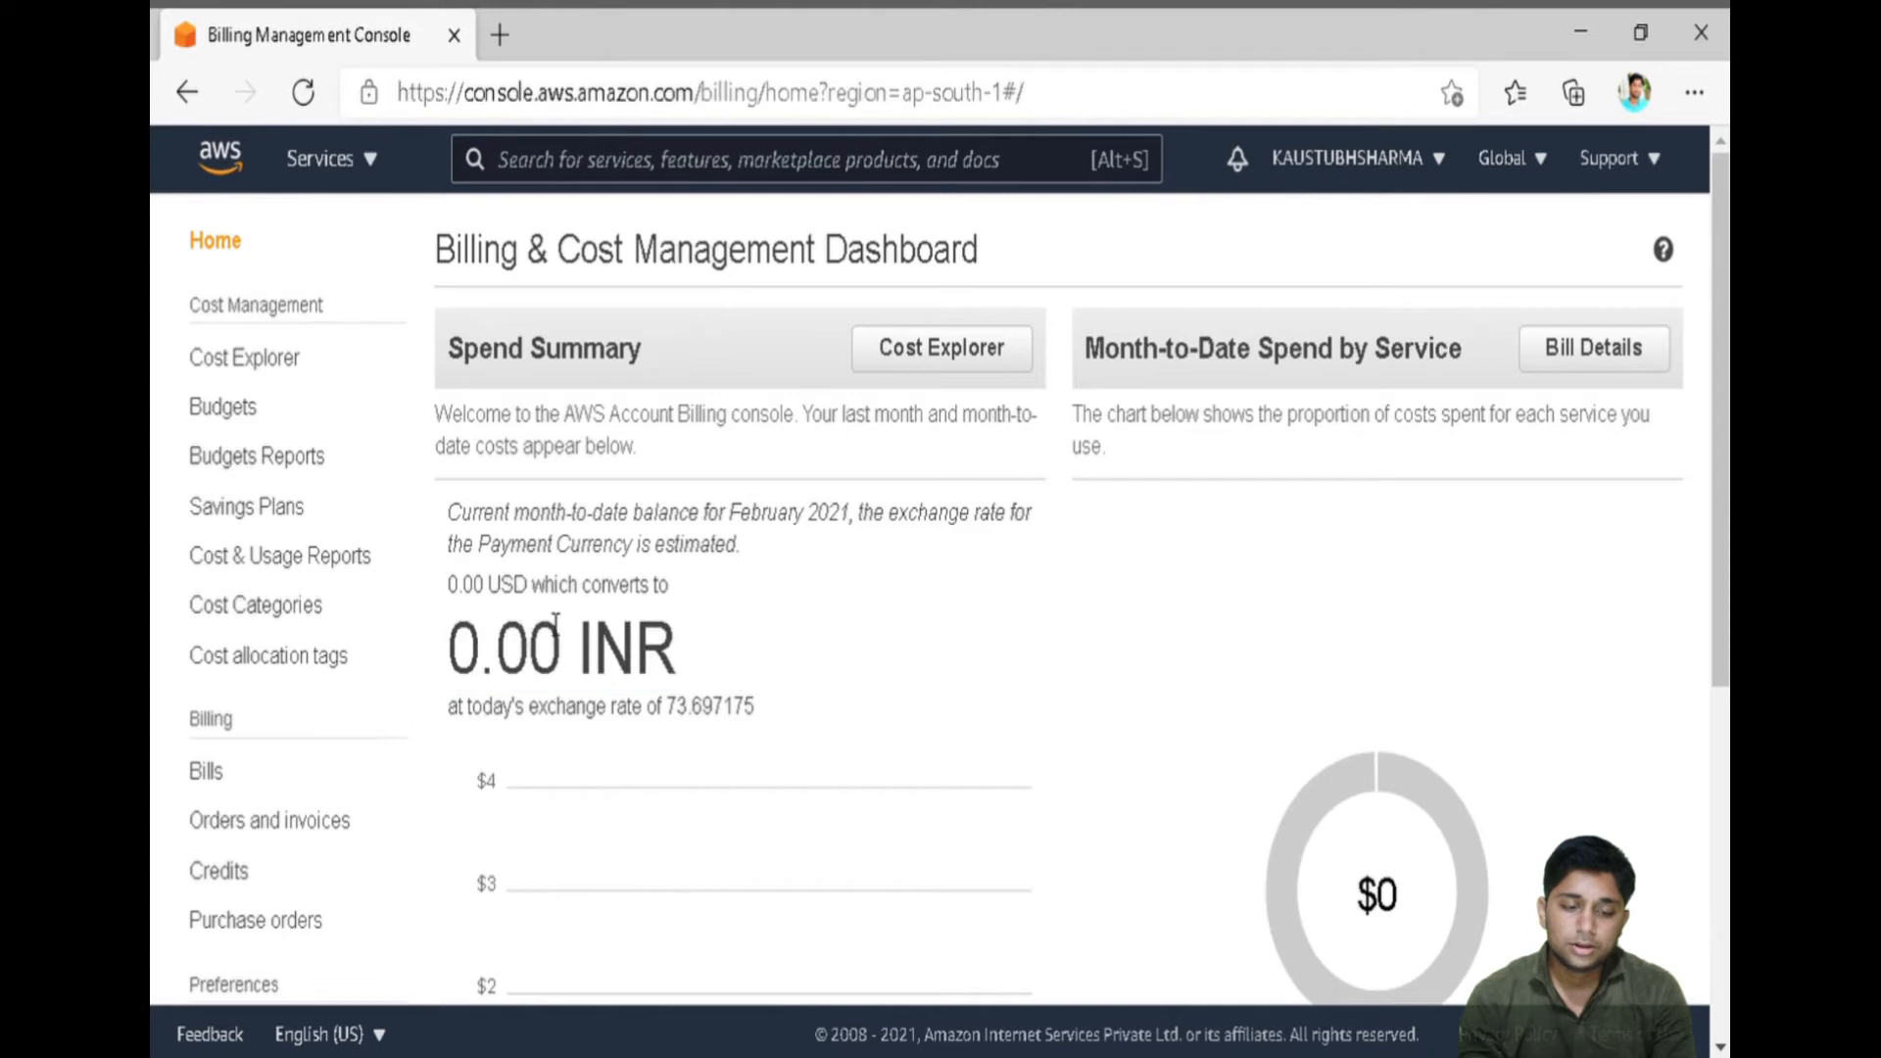
{"action": "left_click_drag", "start_coordinate": [533, 587], "coordinate": [448, 587]}
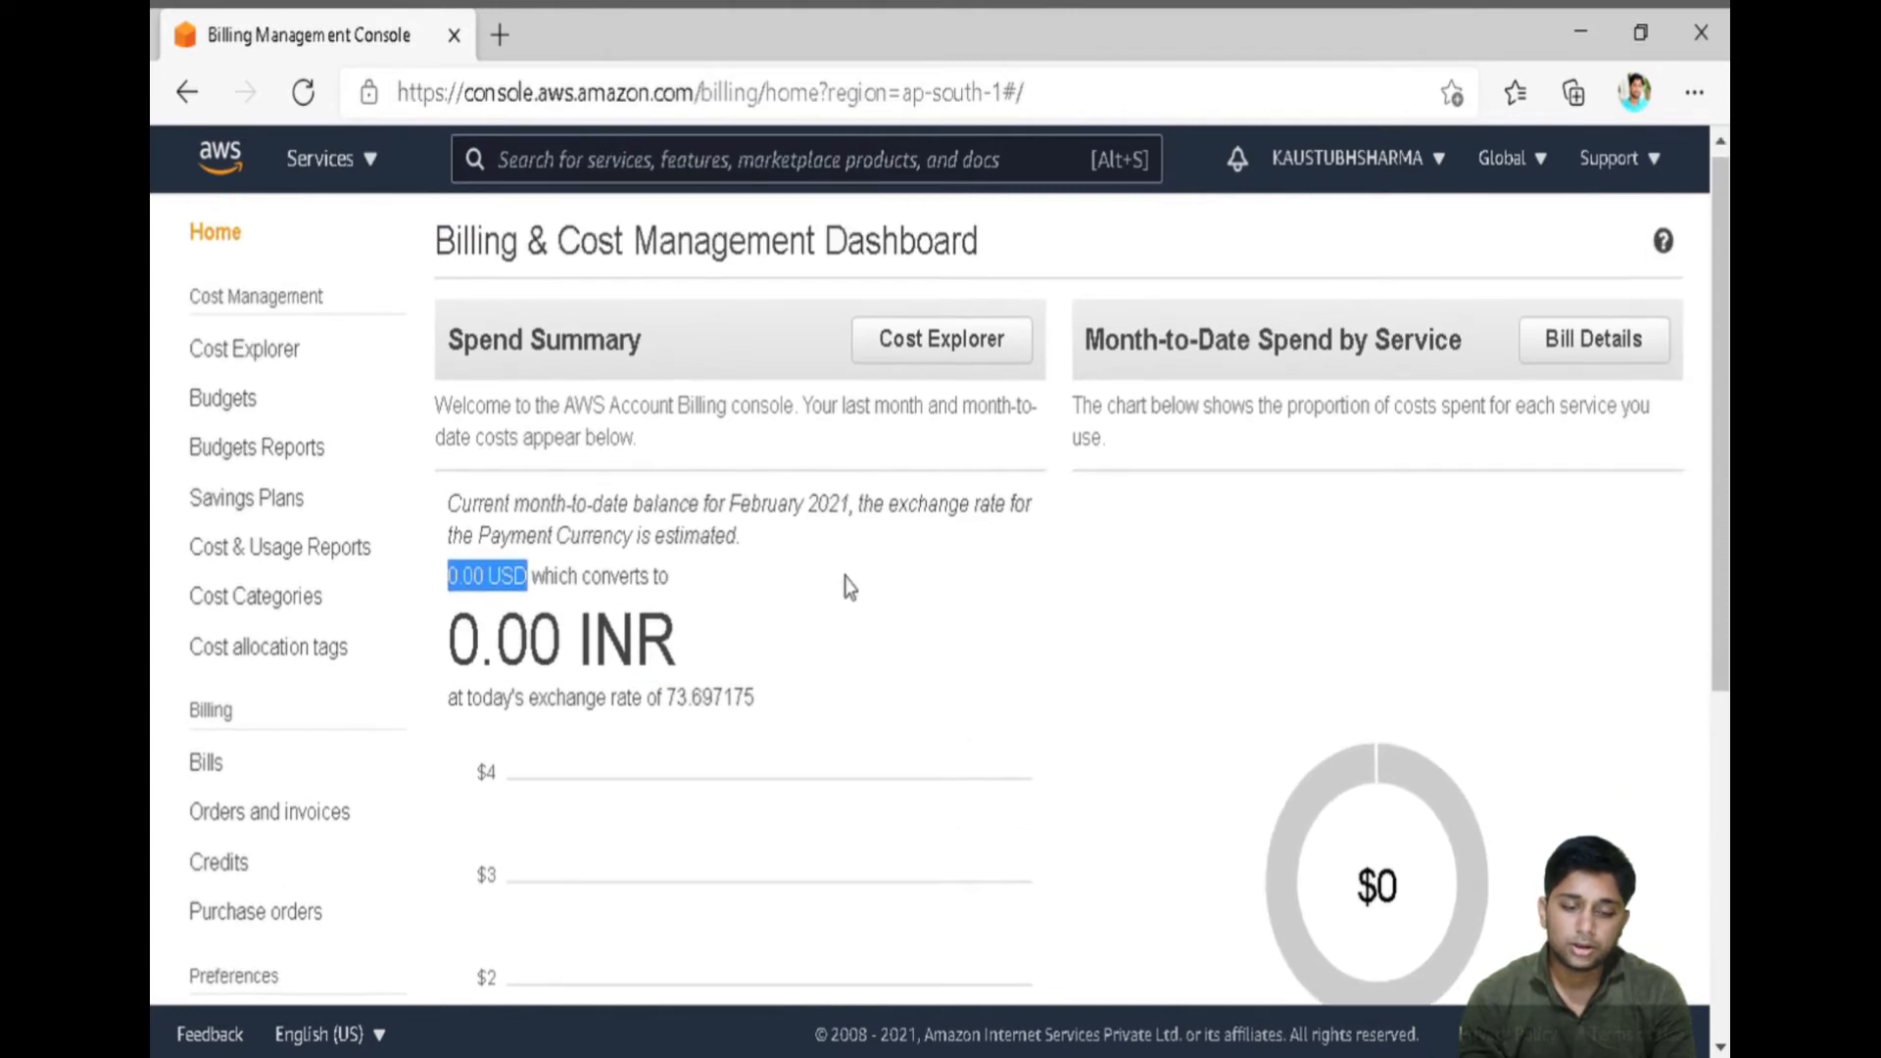
{"action": "scroll", "coordinate": [1097, 566], "scroll_direction": "down", "scroll_amount": 2}
{"action": "scroll", "coordinate": [1126, 561], "scroll_direction": "down", "scroll_amount": 4}
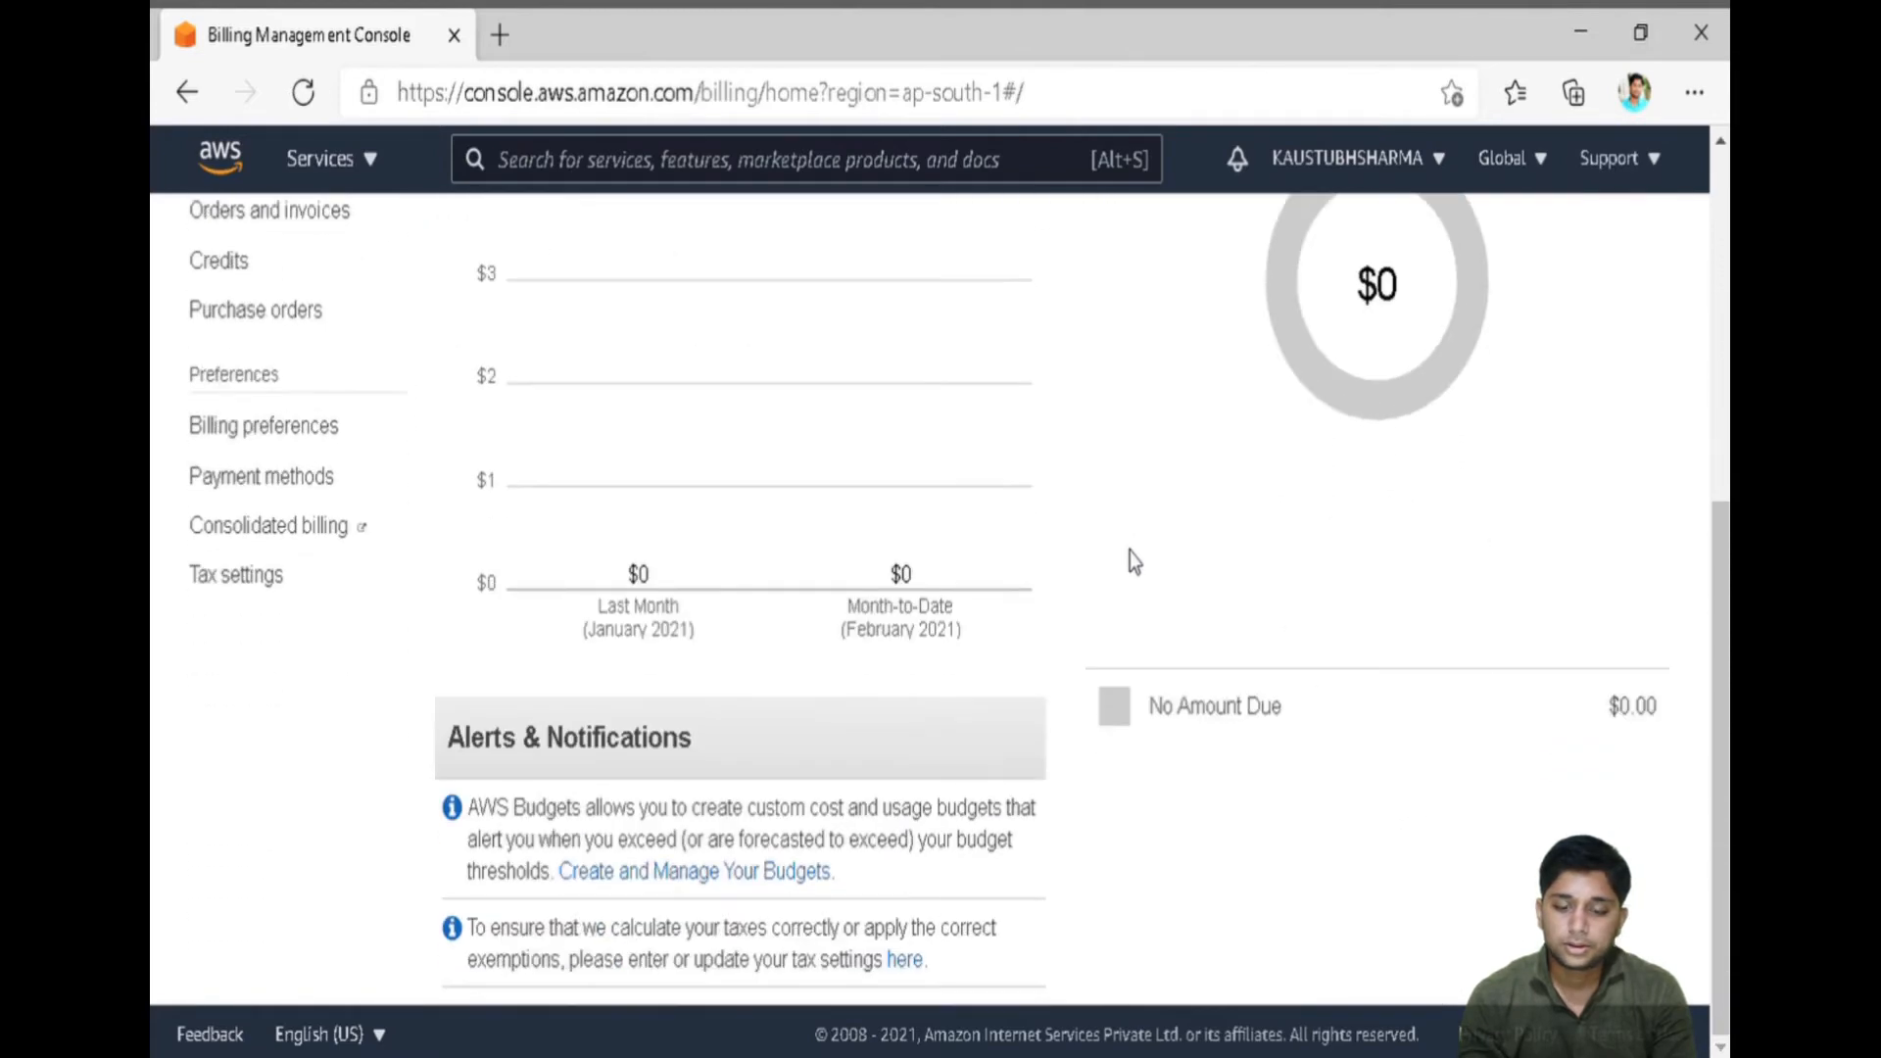
{"action": "scroll", "coordinate": [937, 725], "scroll_direction": "up", "scroll_amount": 6}
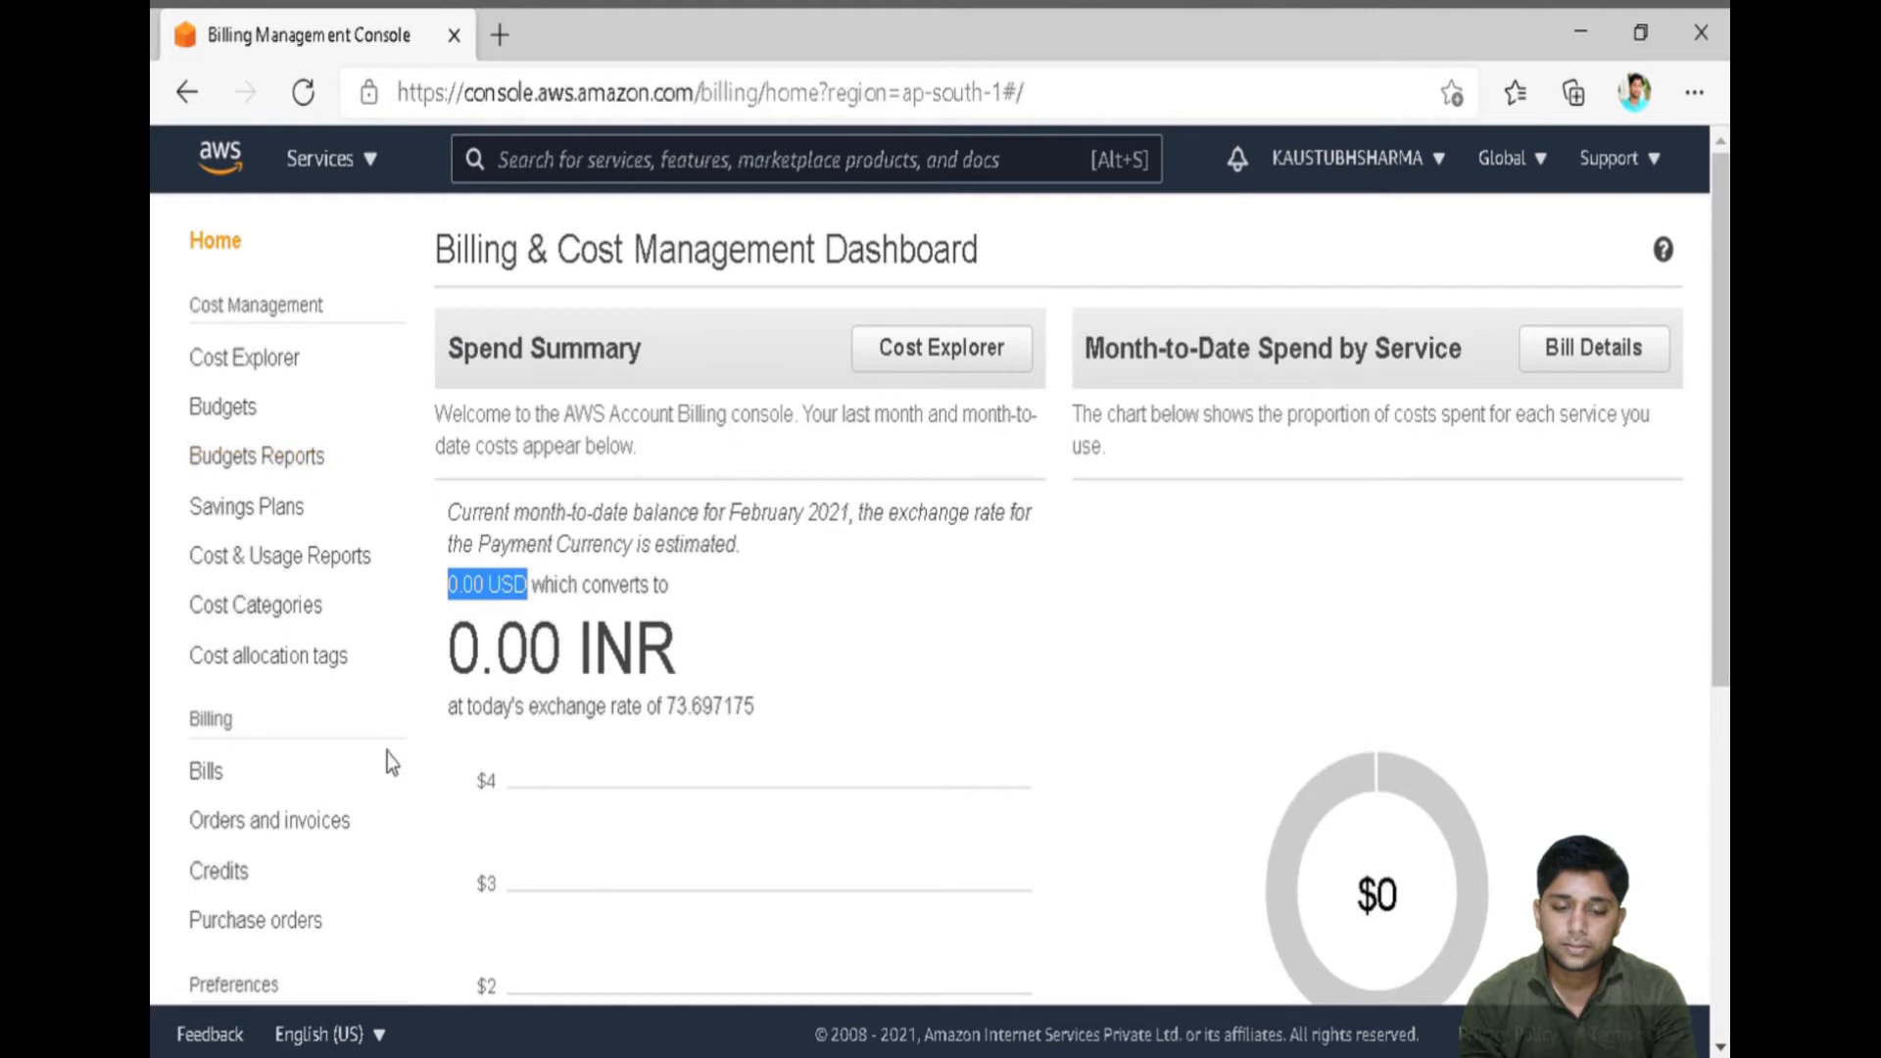
{"action": "scroll", "coordinate": [386, 753], "scroll_direction": "down", "scroll_amount": 3}
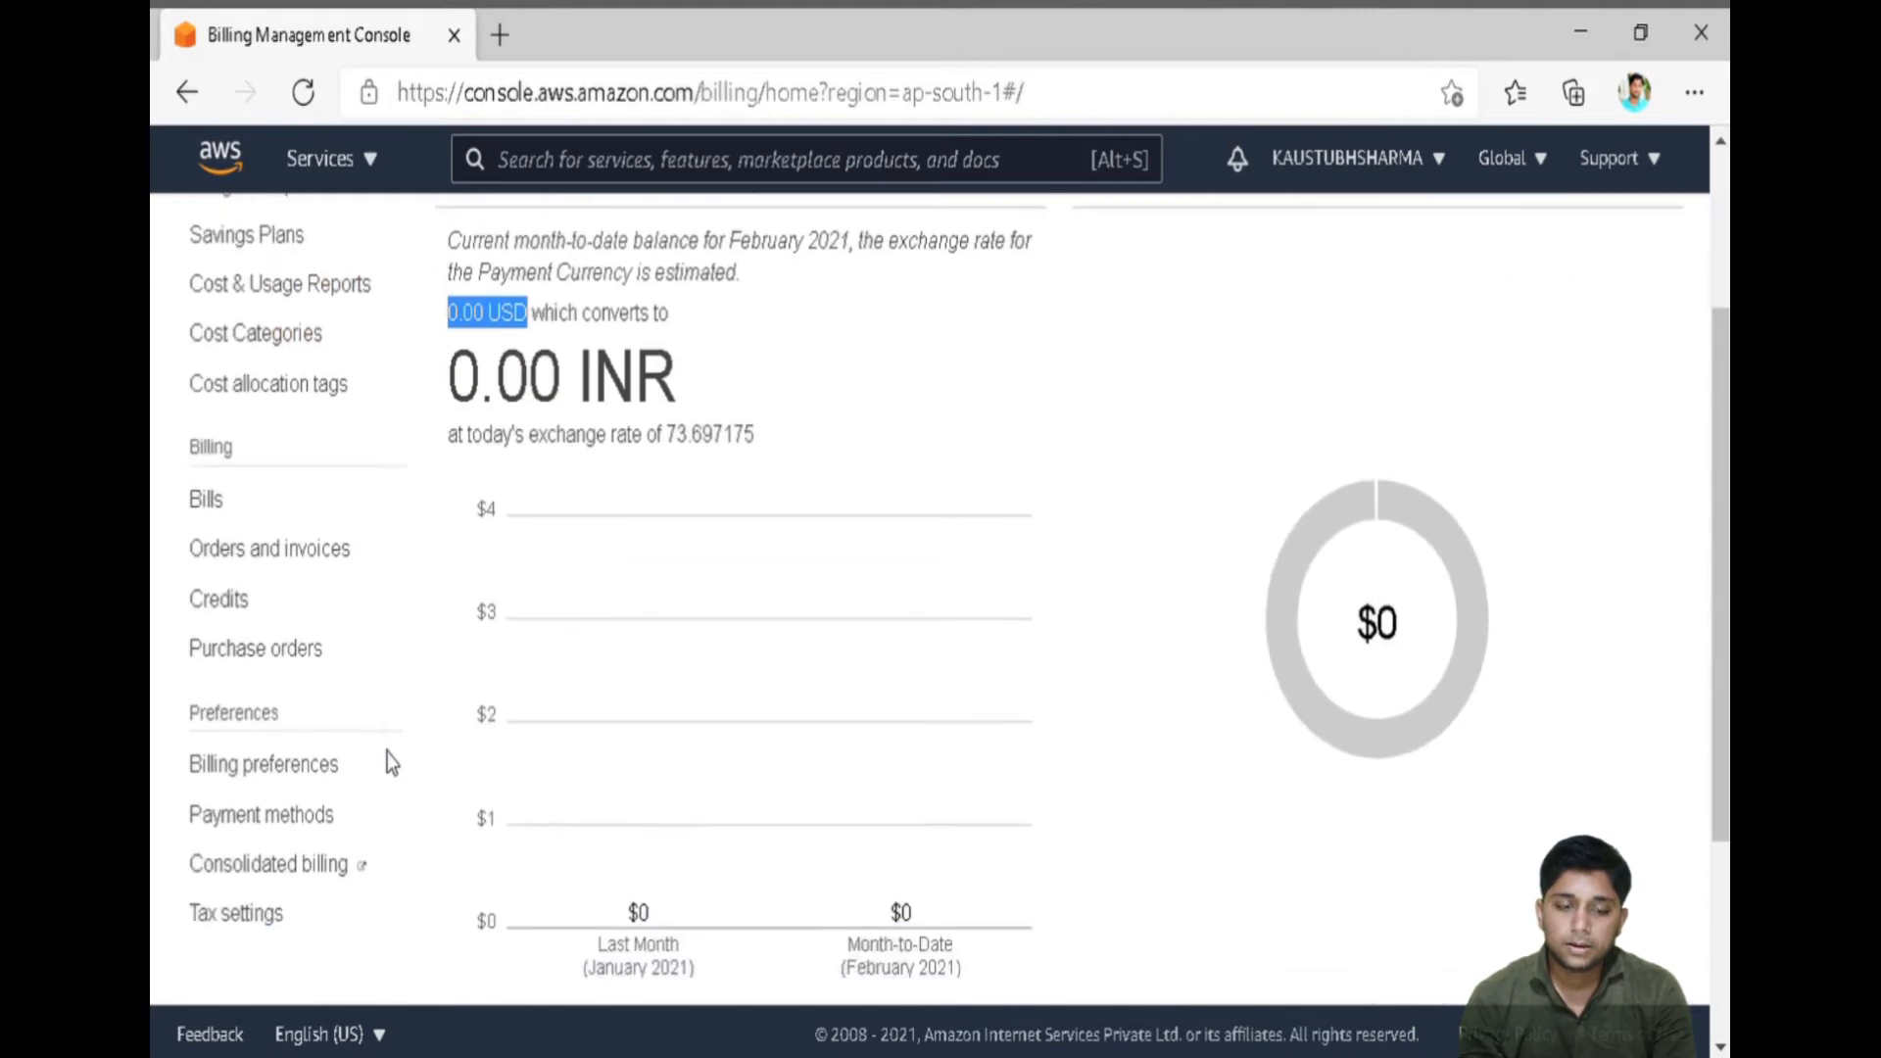
In billing preferences, enable PDF invoices by email, Free Tier usage alerts to the account email, and billing alerts.
{"action": "left_click", "coordinate": [267, 773]}
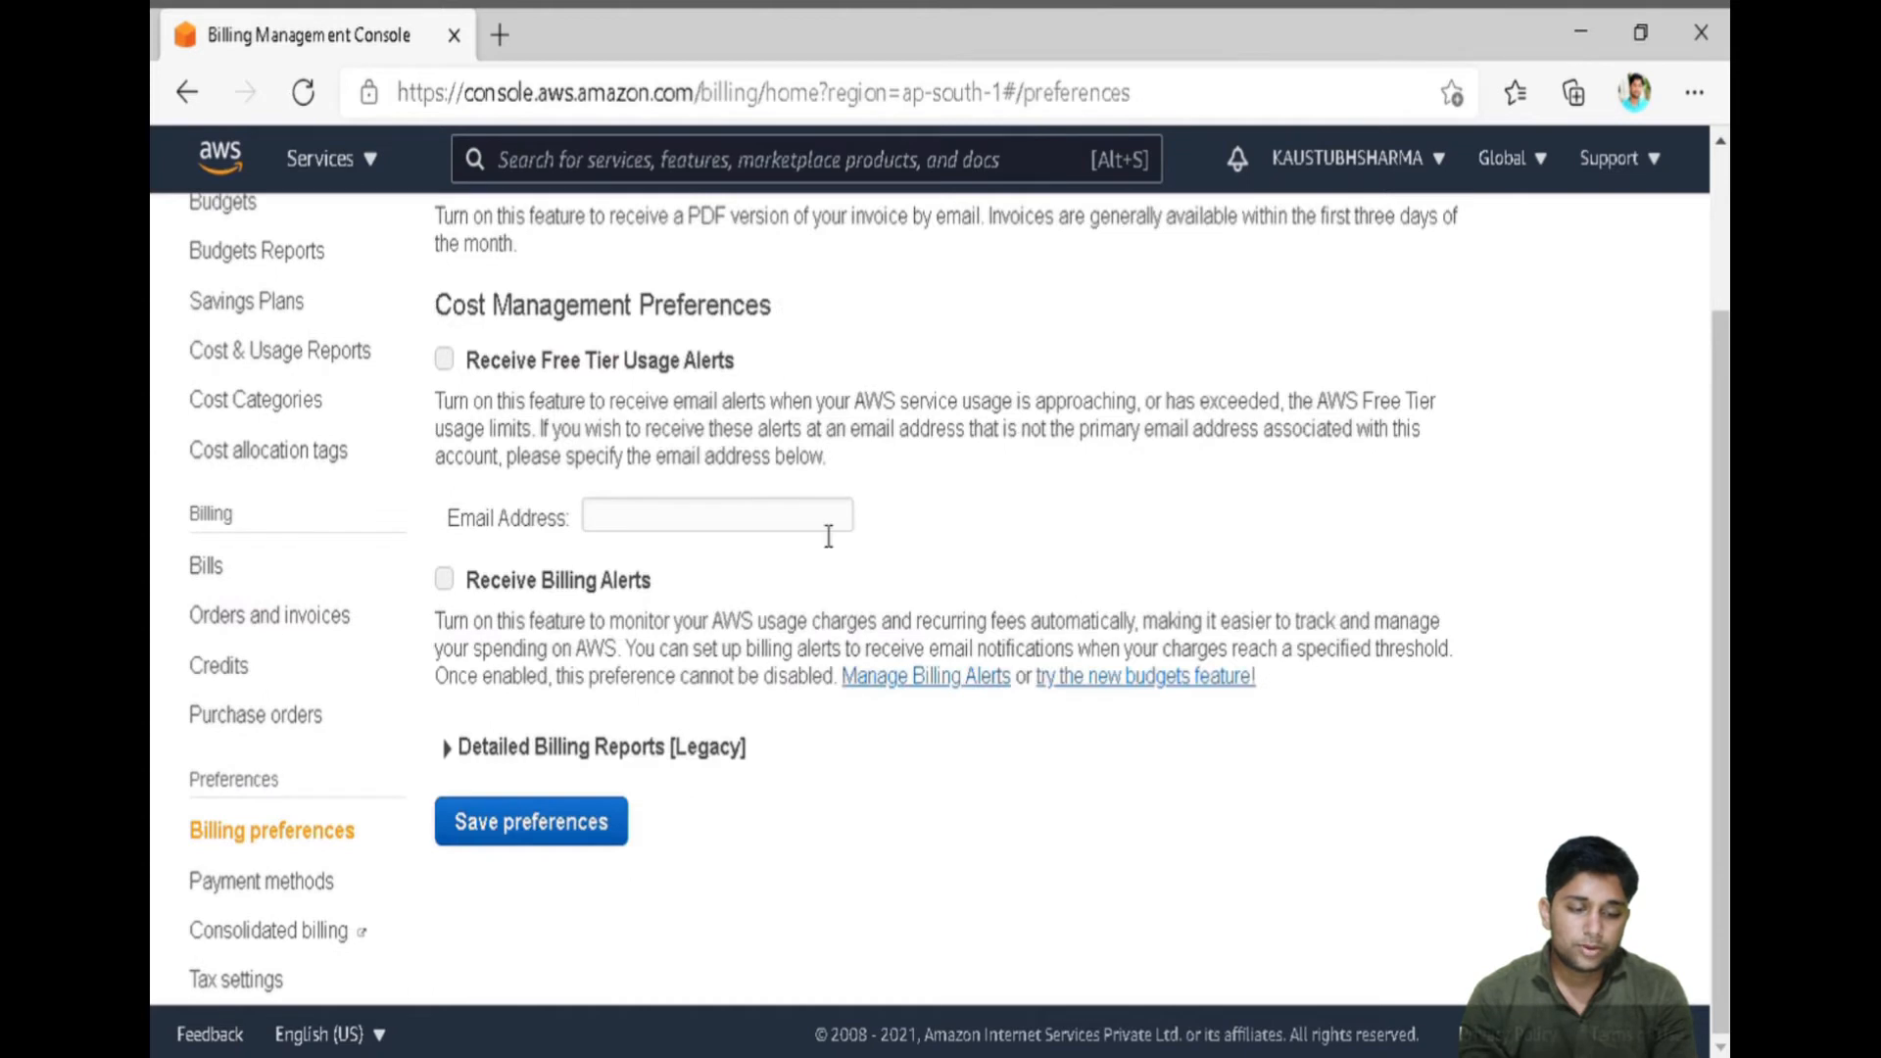
{"action": "scroll", "coordinate": [743, 372], "scroll_direction": "up", "scroll_amount": 2}
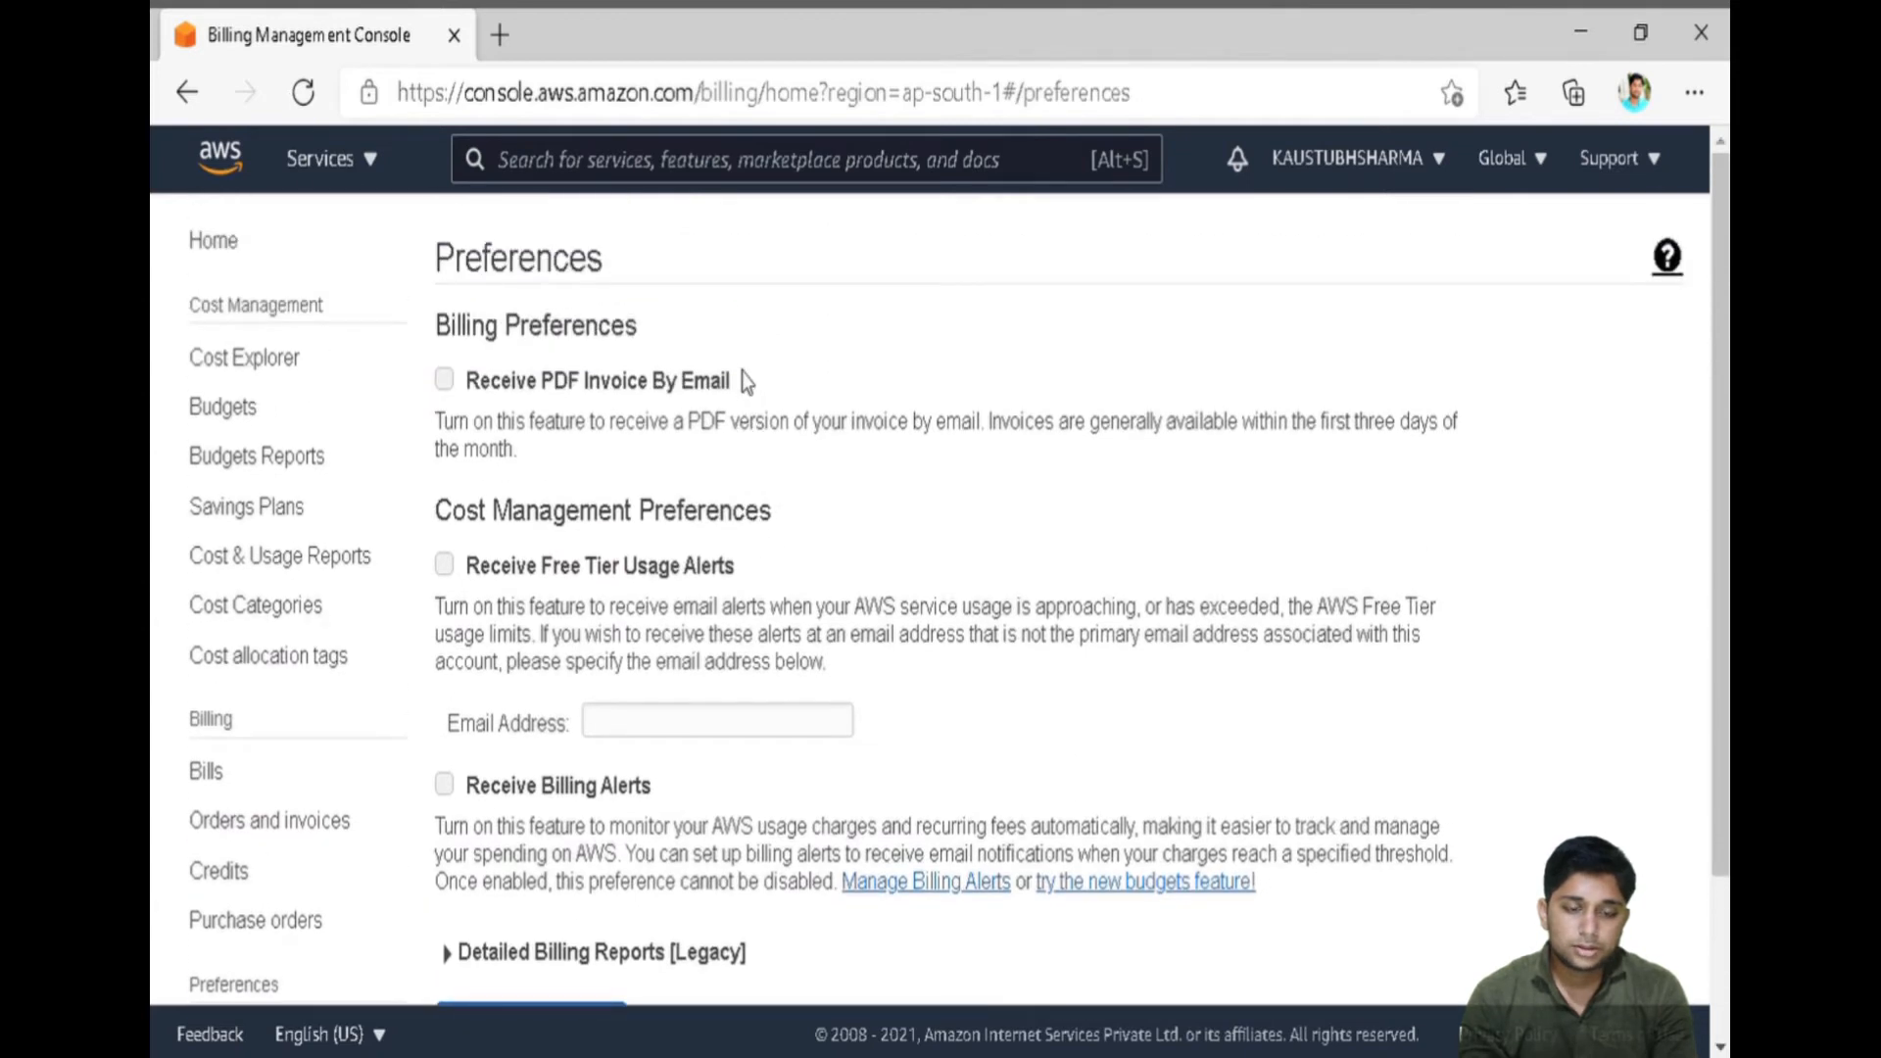
{"action": "left_click", "coordinate": [460, 385]}
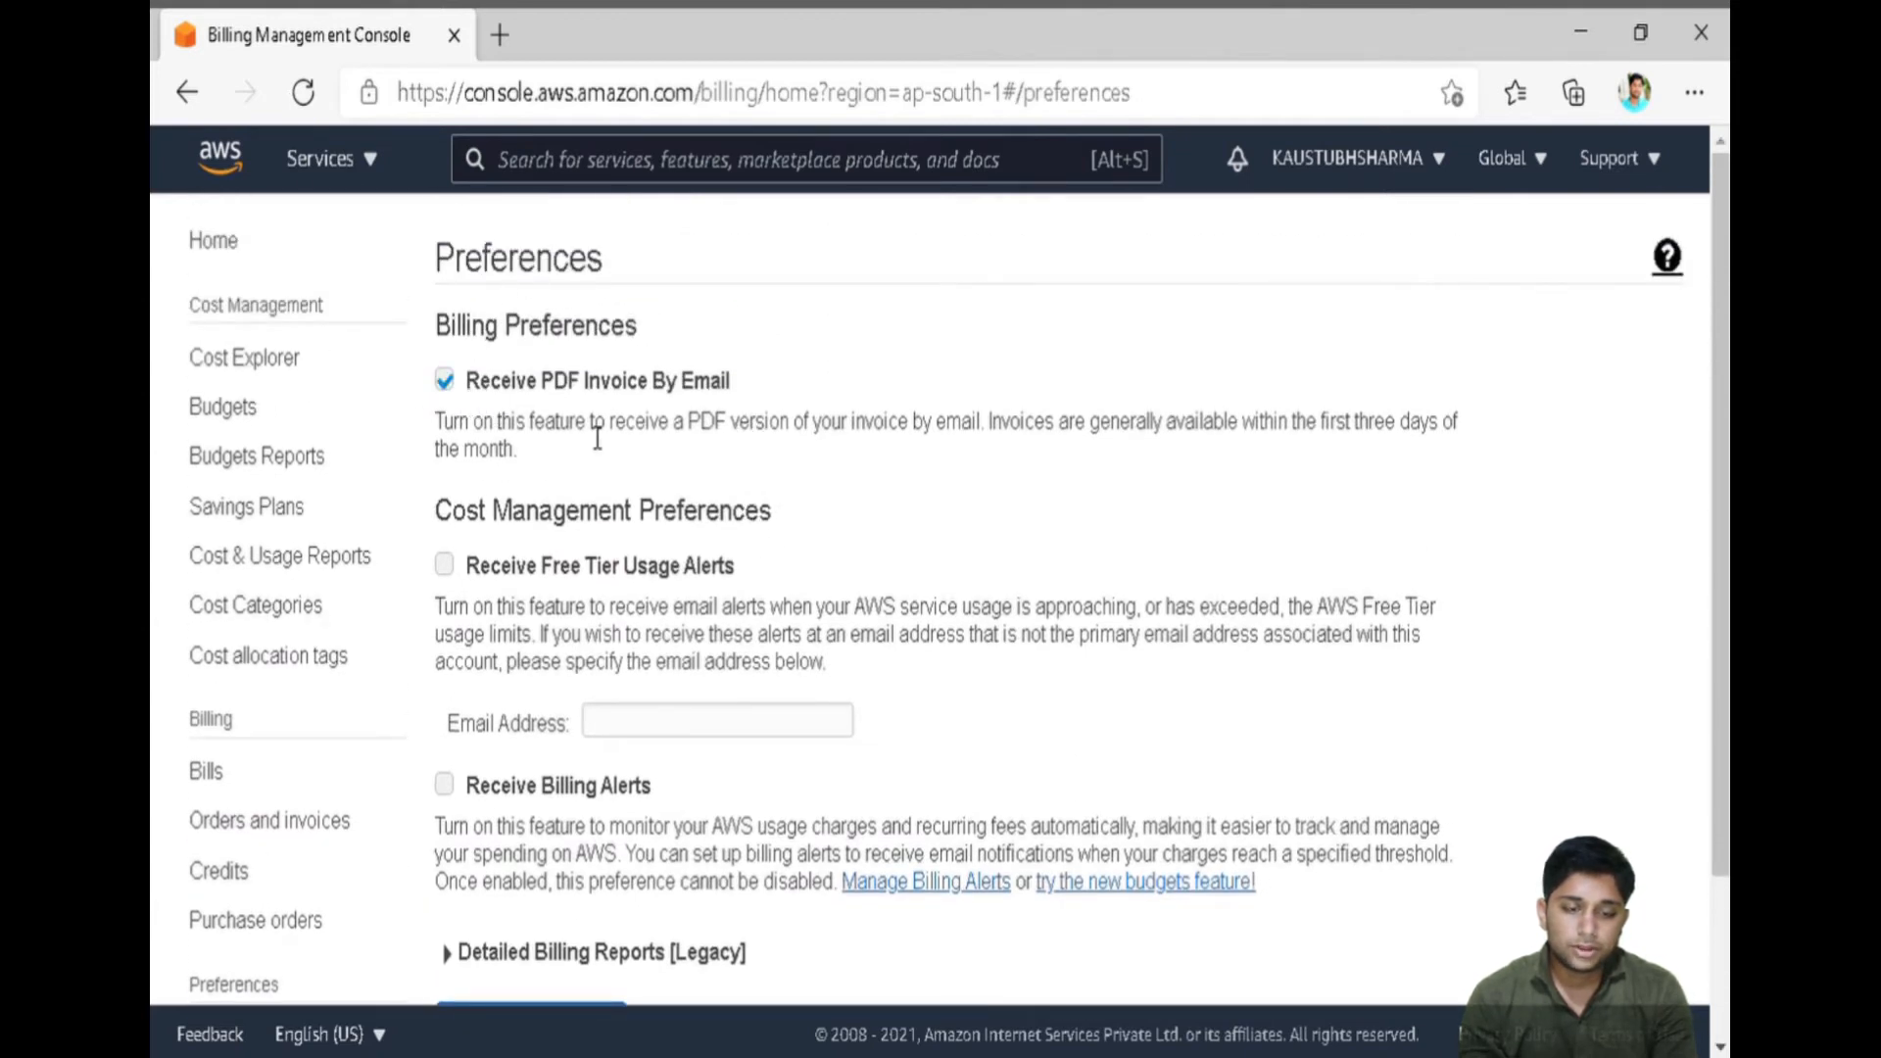
{"action": "left_click", "coordinate": [446, 569]}
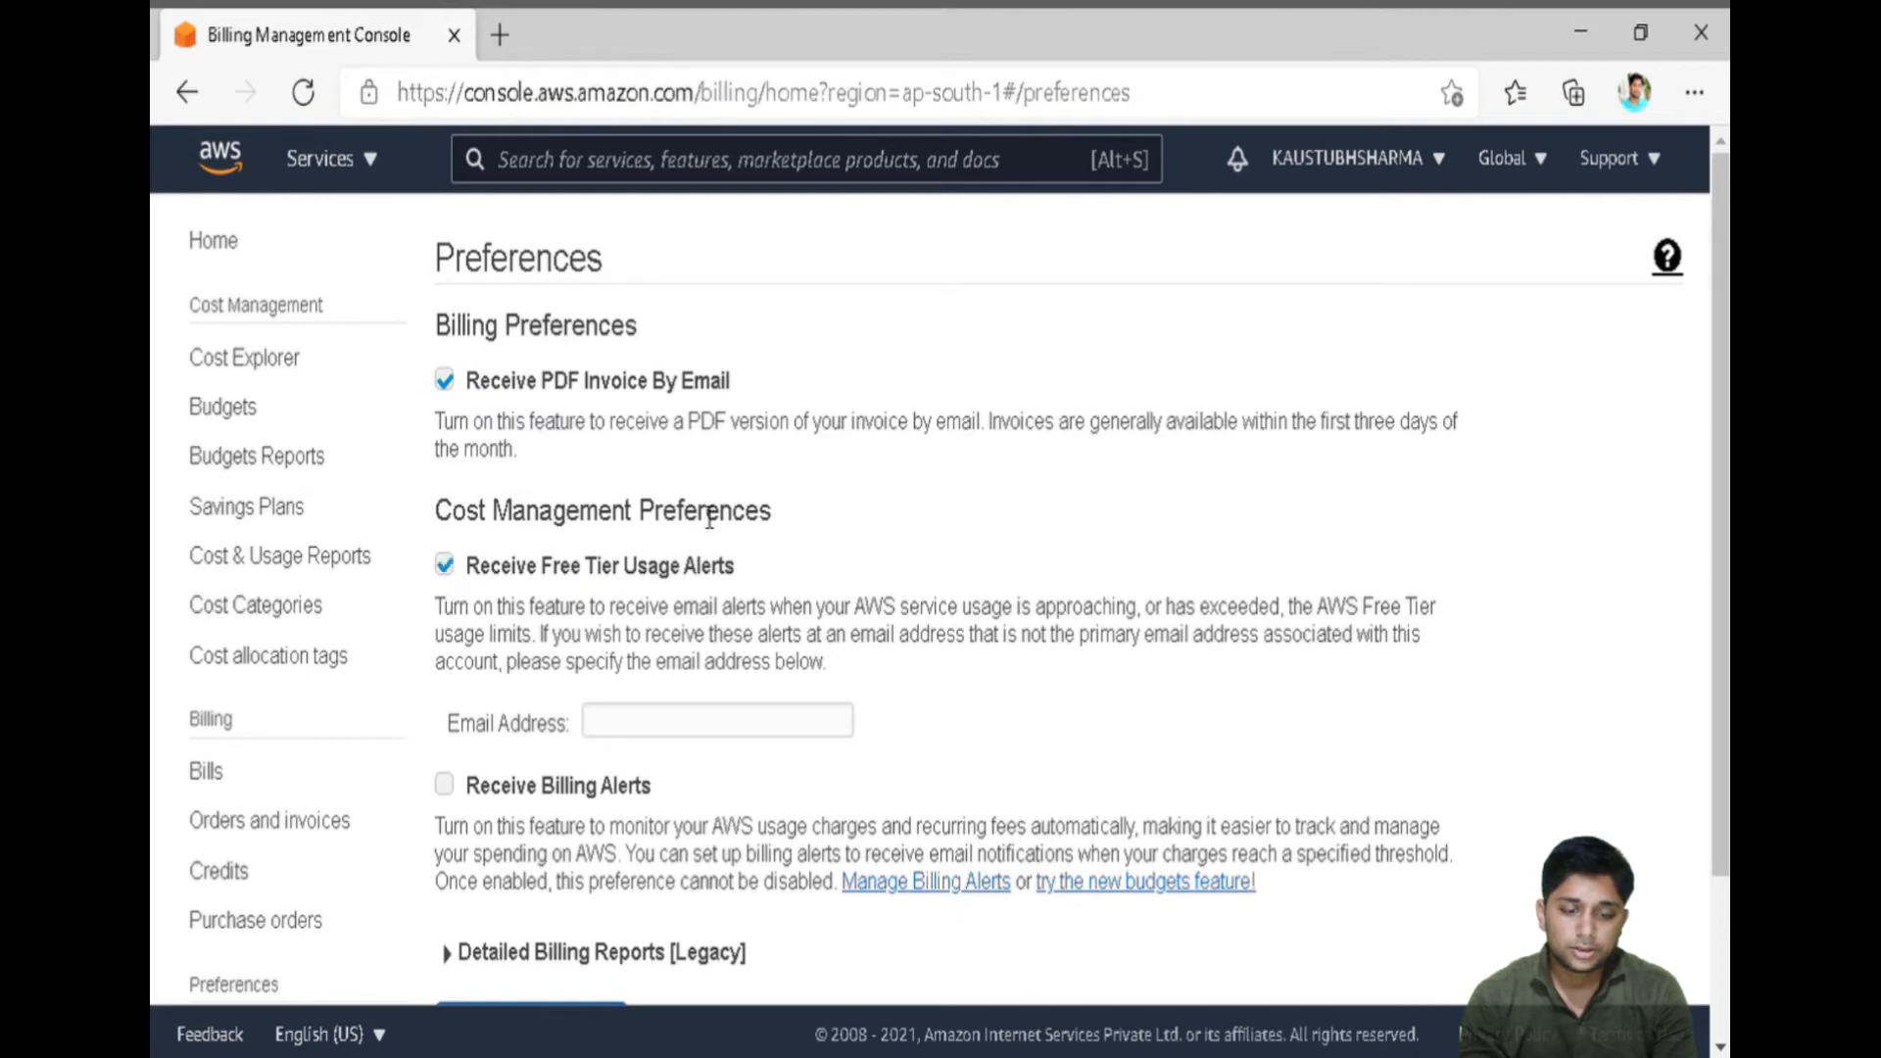
{"action": "left_click", "coordinate": [689, 745]}
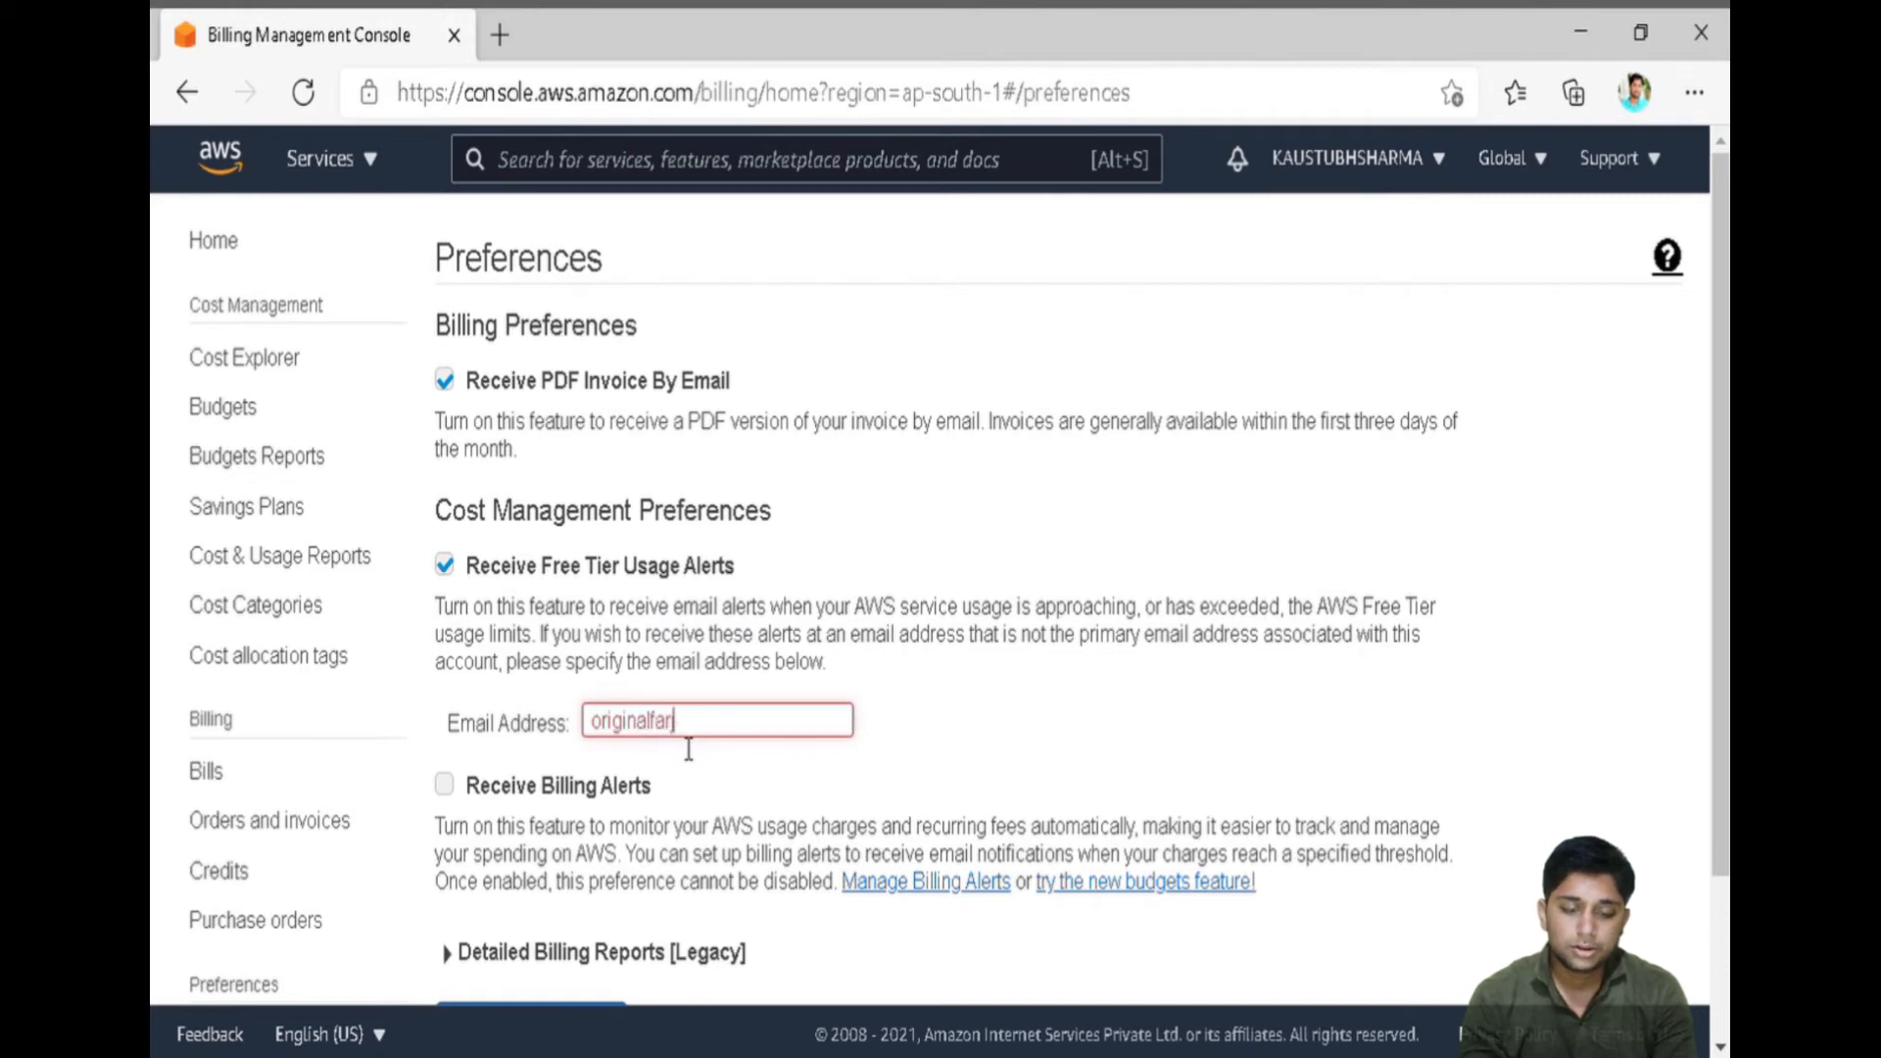
{"action": "scroll", "coordinate": [688, 750], "scroll_direction": "down", "scroll_amount": 2}
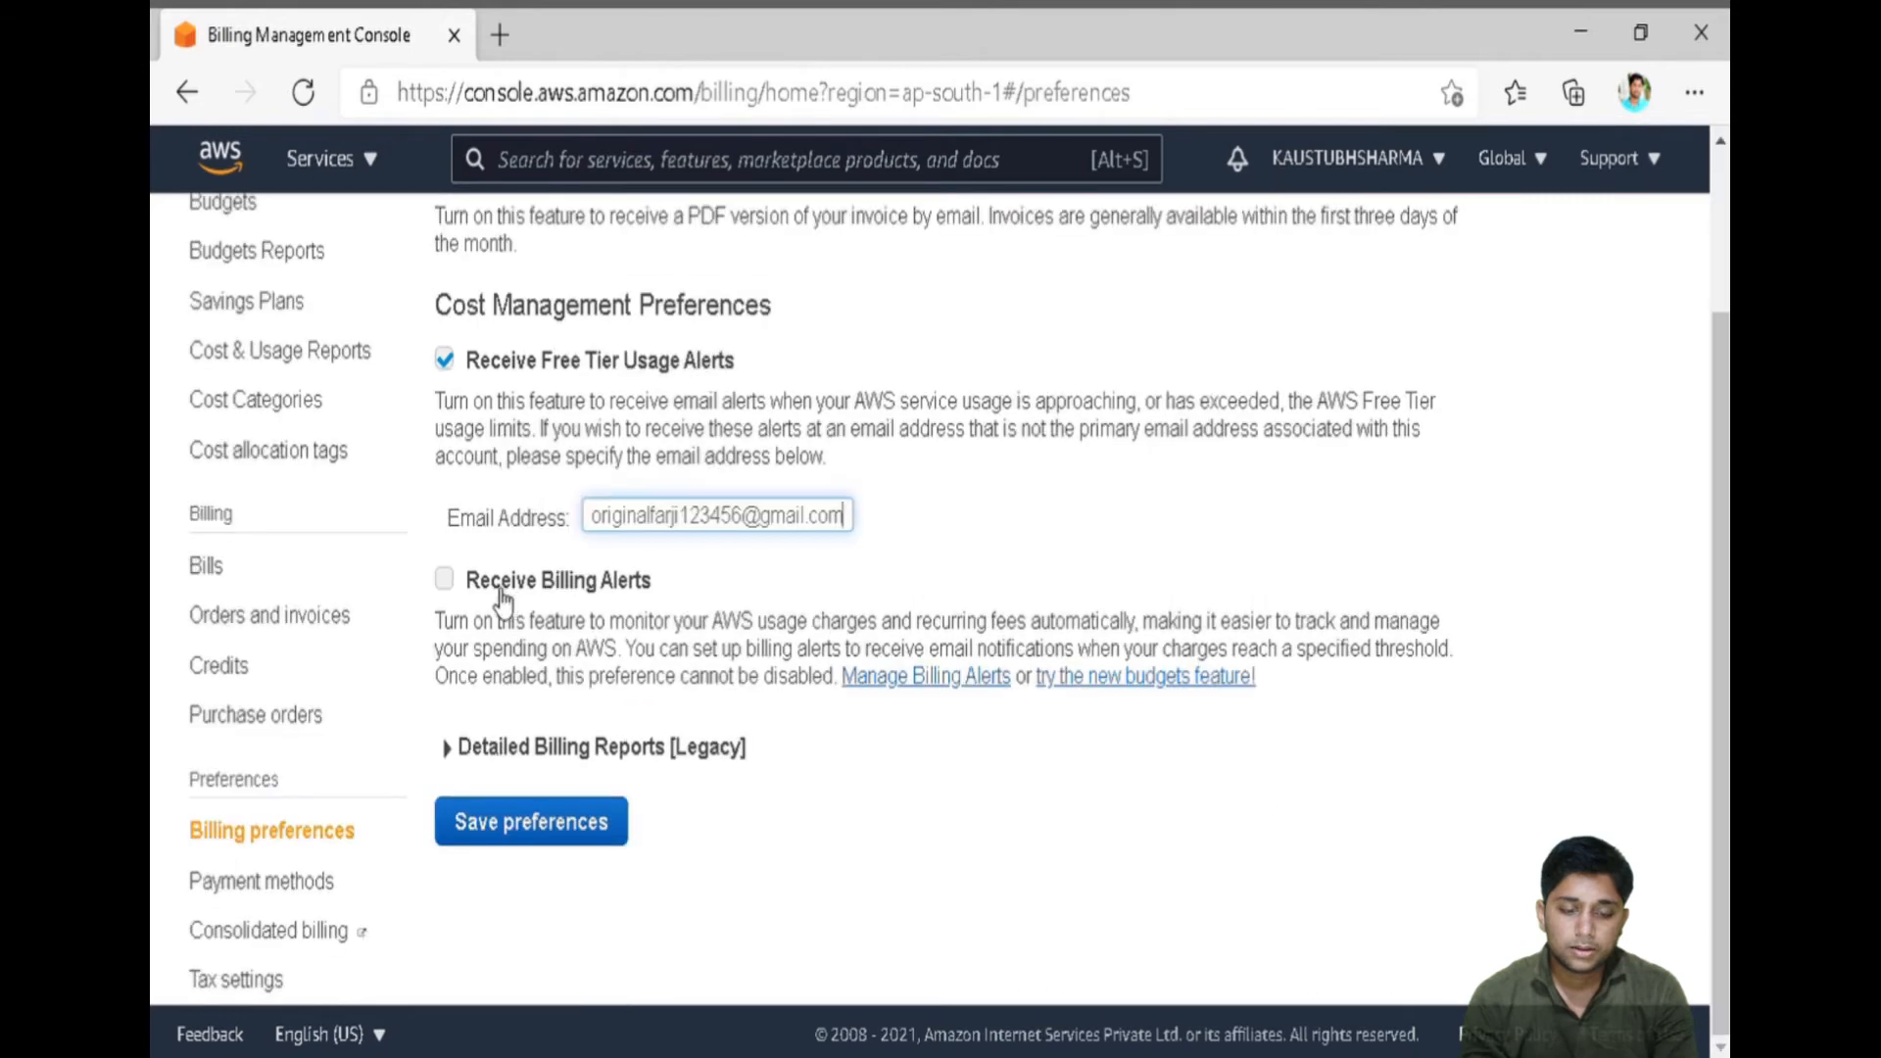
{"action": "left_click", "coordinate": [444, 581]}
{"action": "scroll", "coordinate": [1103, 382], "scroll_direction": "up", "scroll_amount": 2}
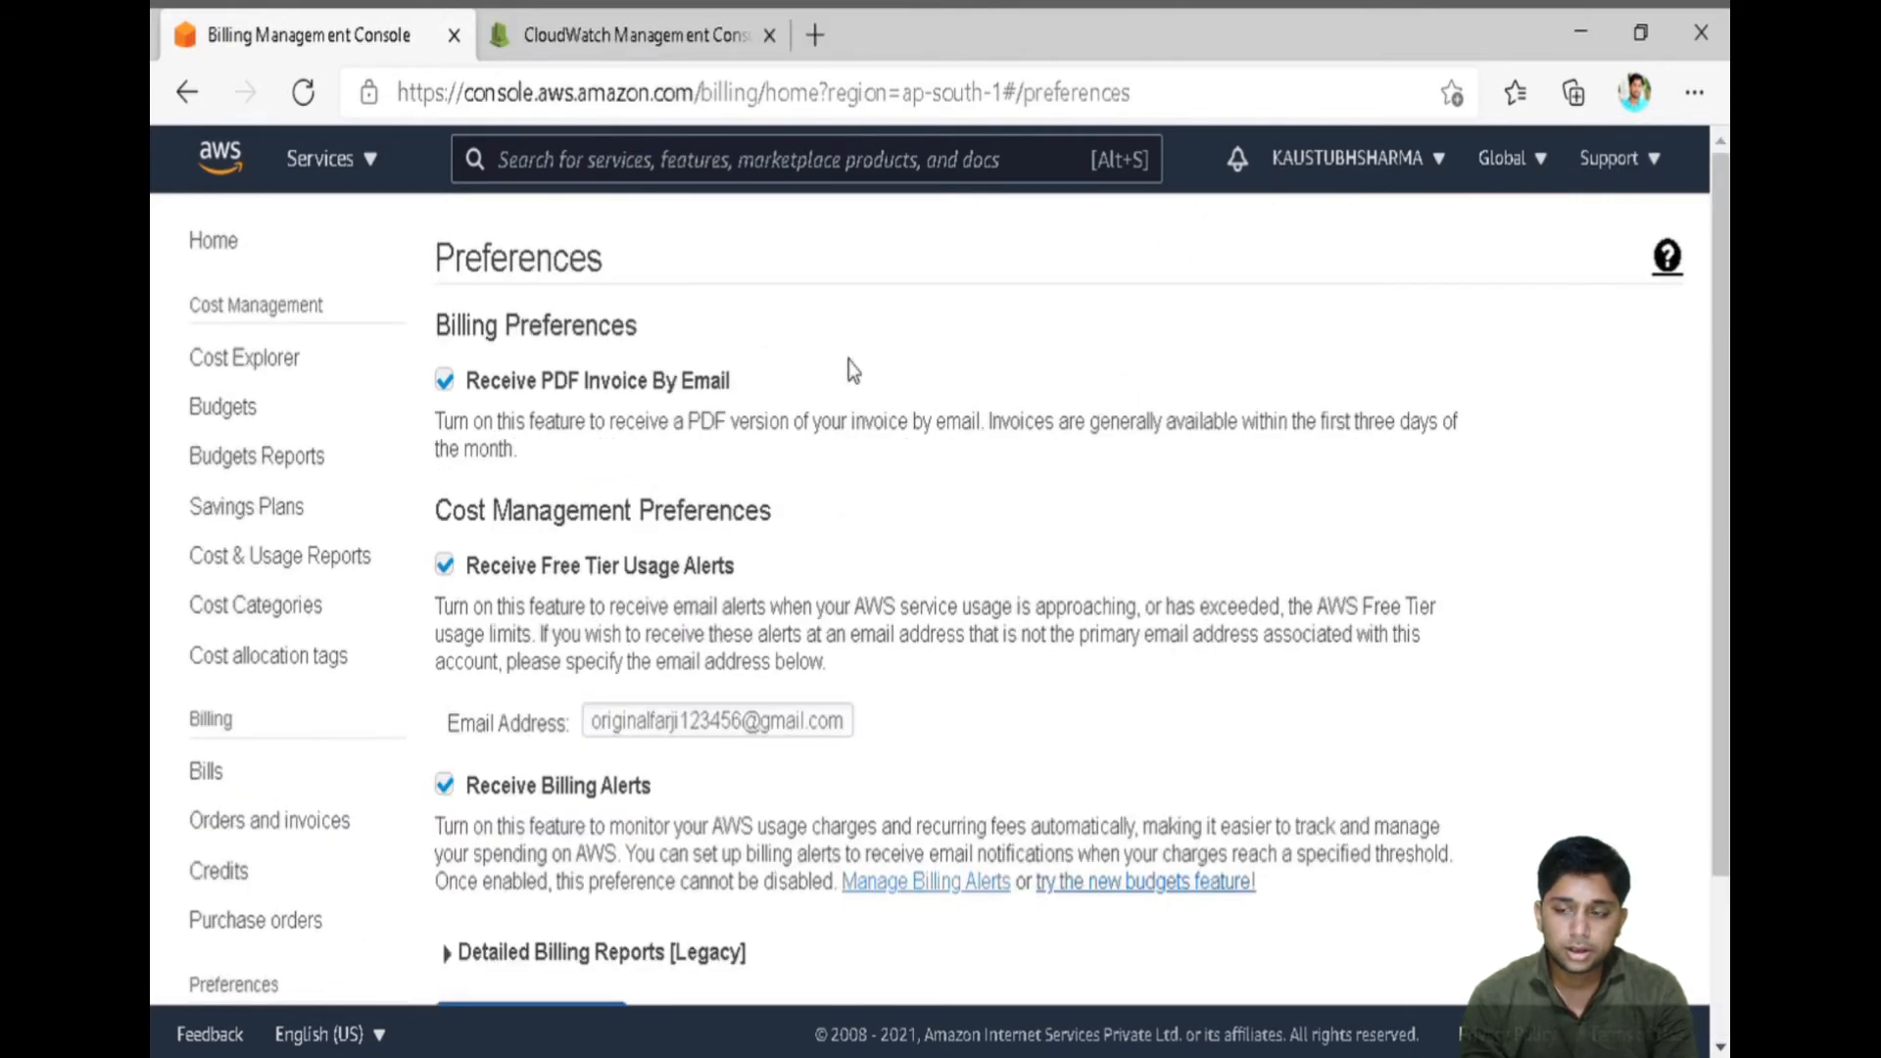
Check the region list, noting that billing needs no region selected.
{"action": "left_click", "coordinate": [1528, 158]}
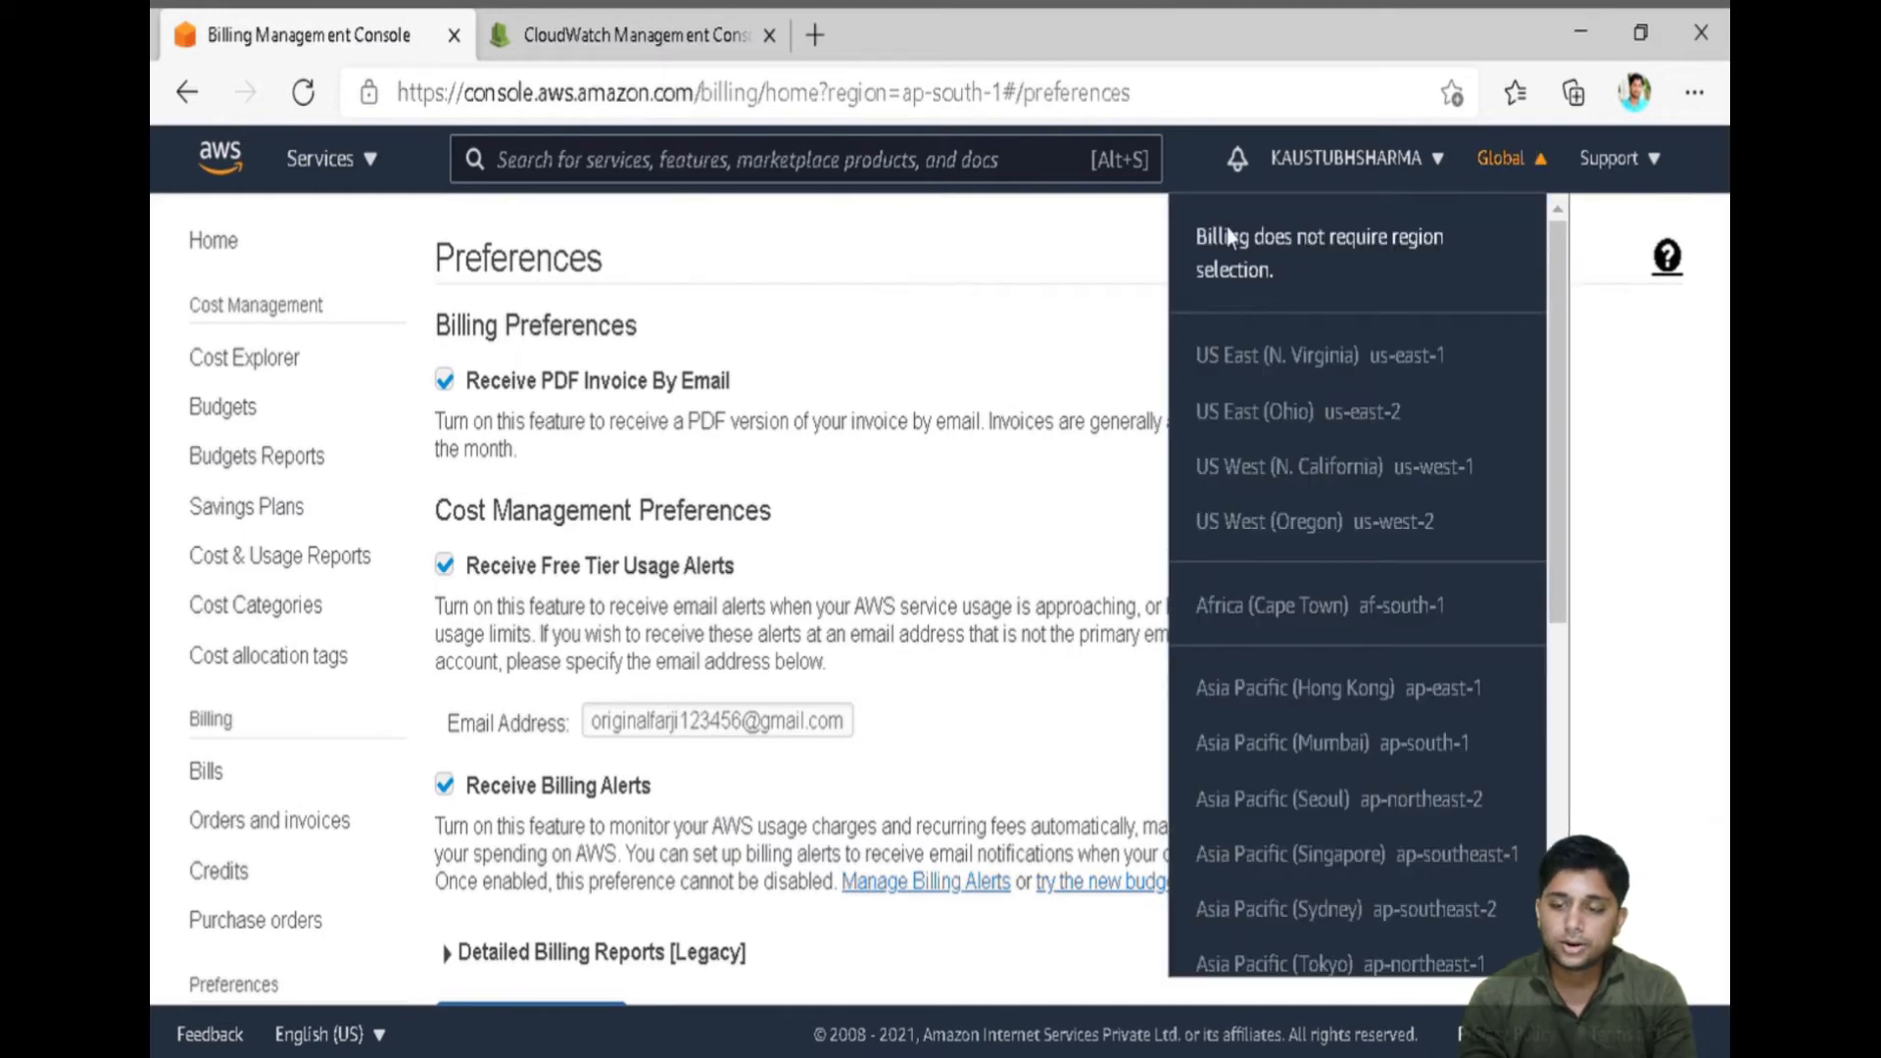
{"action": "left_click_drag", "start_coordinate": [1198, 237], "coordinate": [1286, 269]}
{"action": "left_click", "coordinate": [1285, 268]}
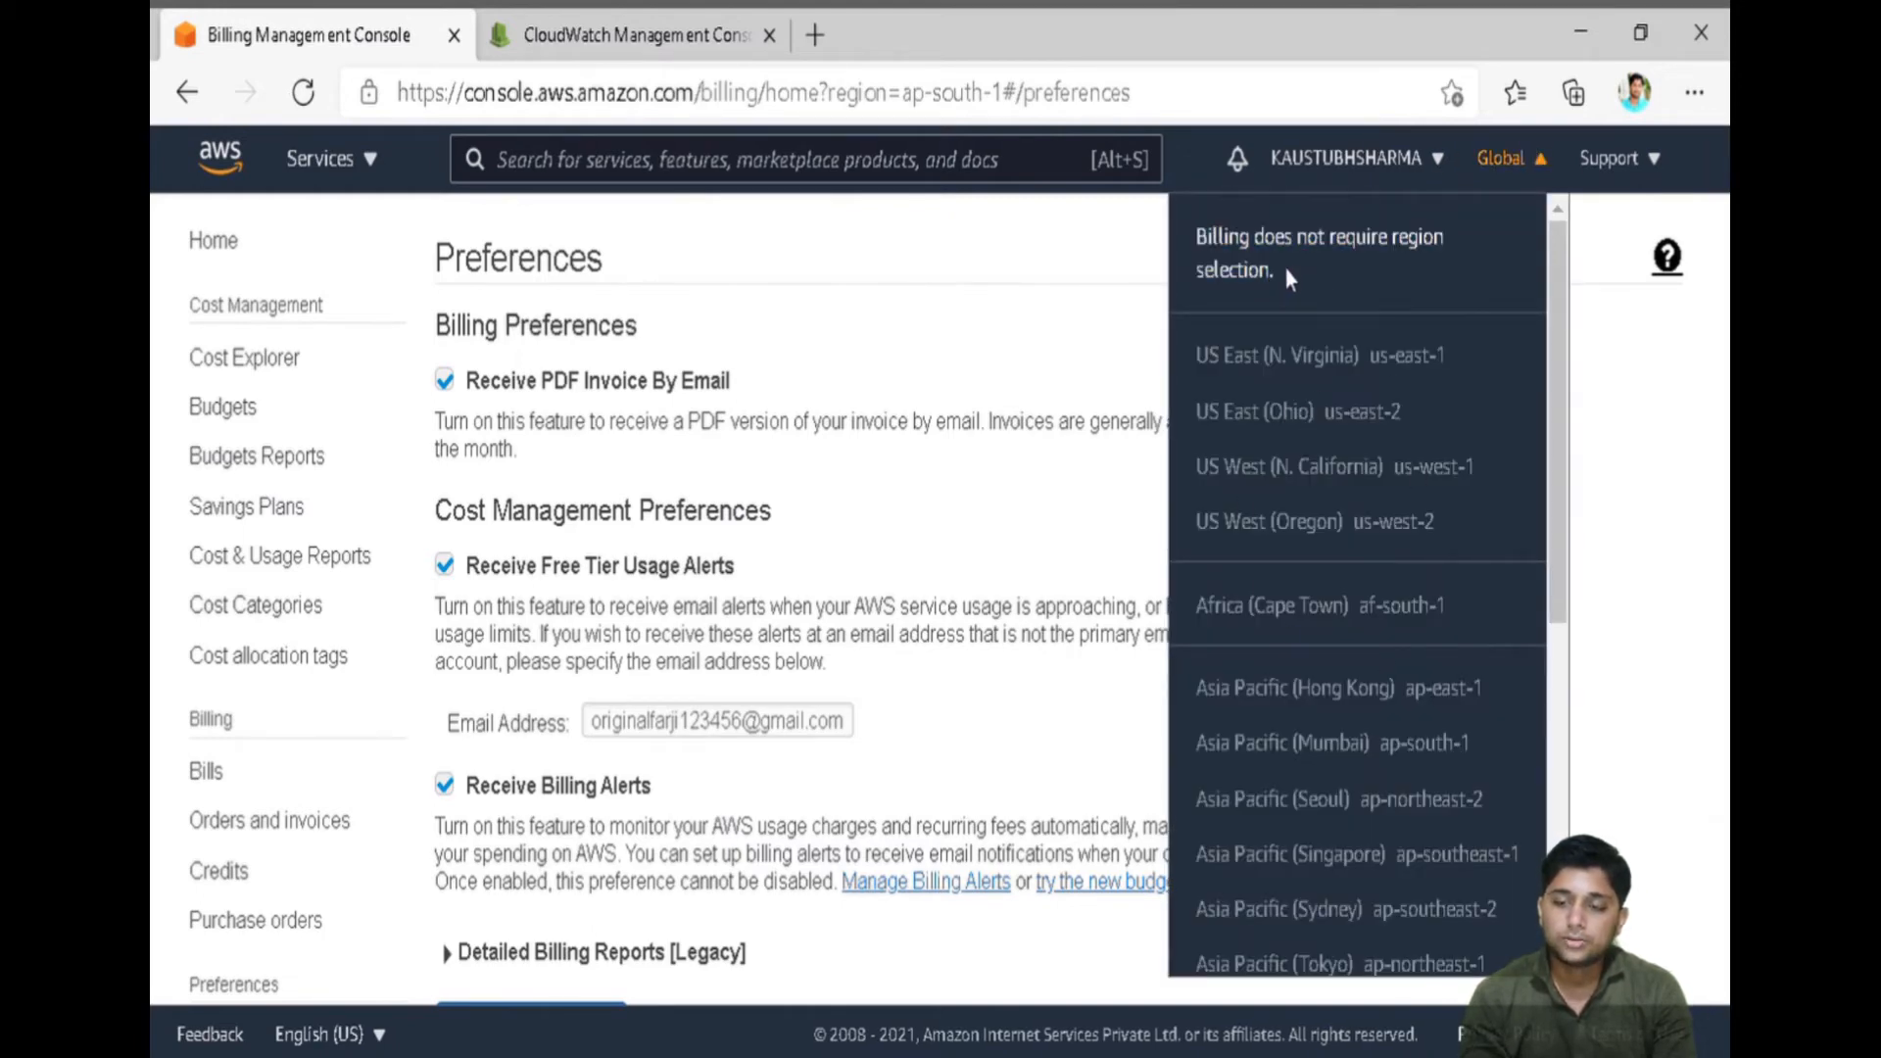
{"action": "left_click", "coordinate": [1027, 391]}
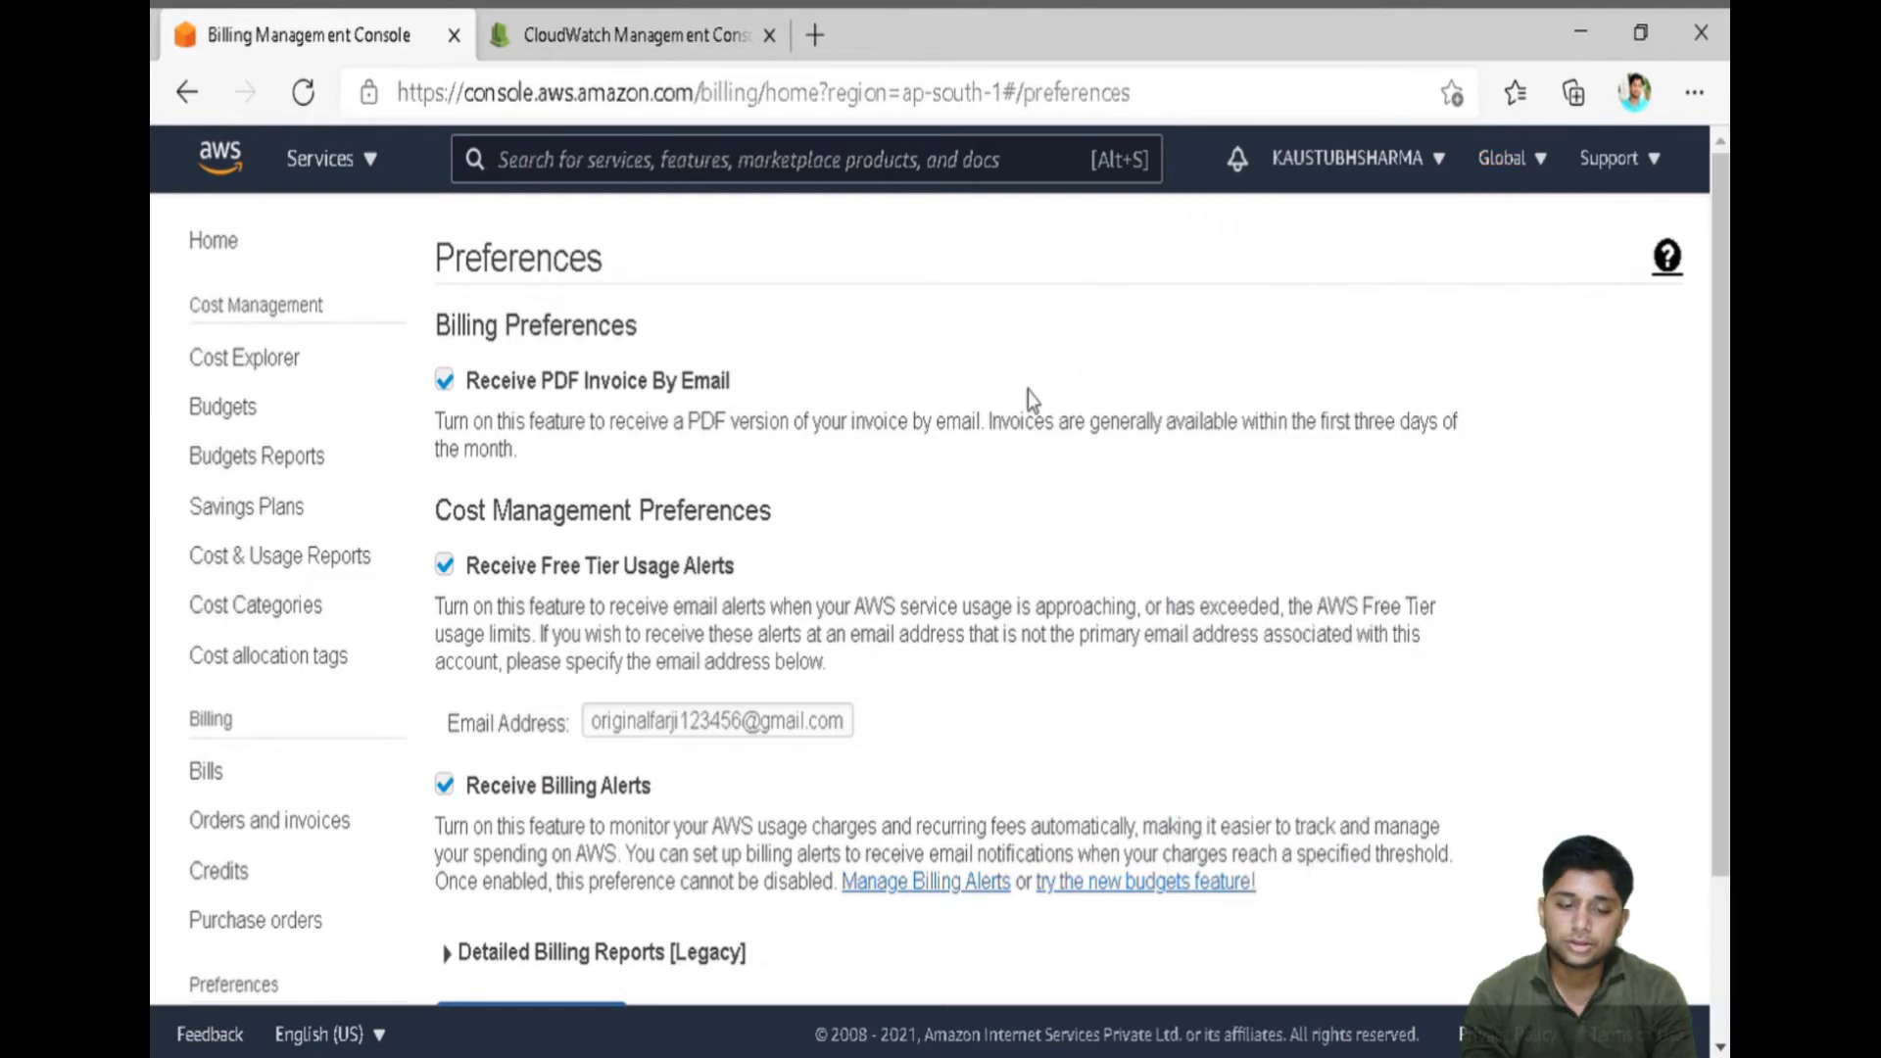
{"action": "scroll", "coordinate": [1027, 391], "scroll_direction": "down", "scroll_amount": 2}
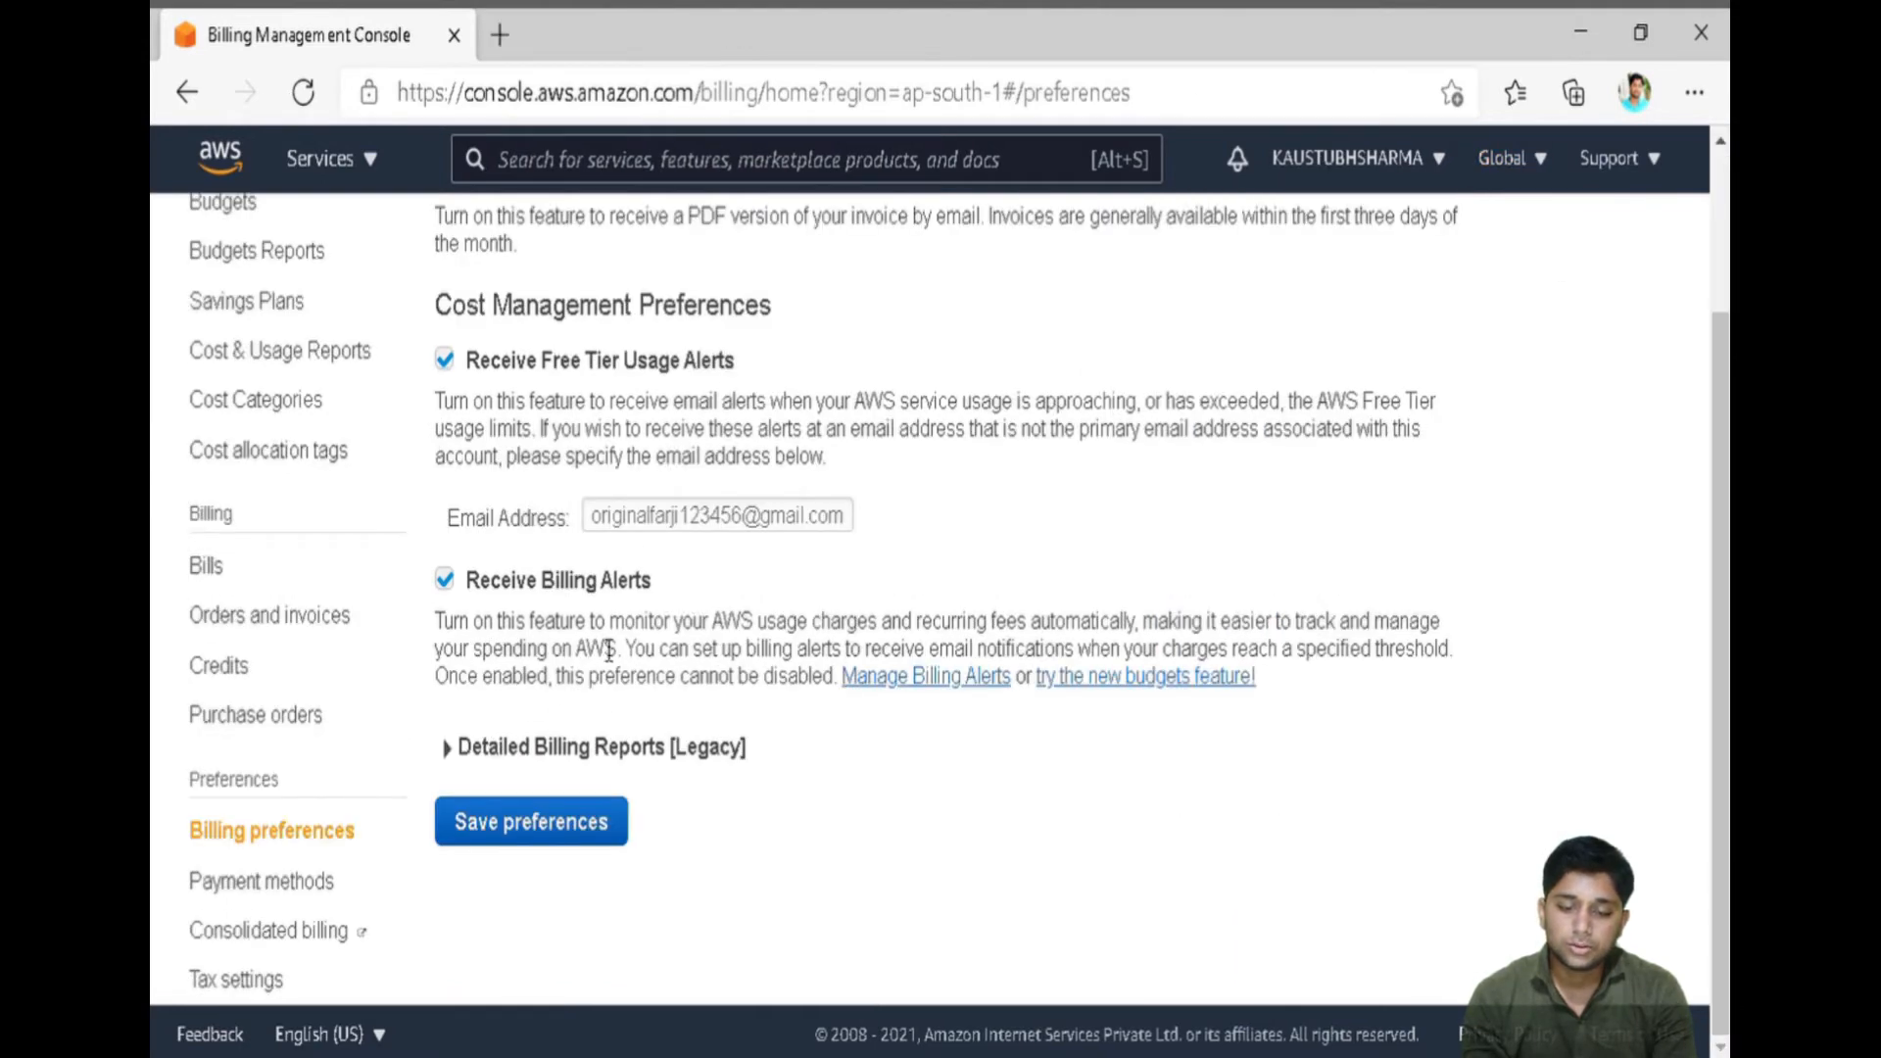
Open CloudWatch billing alert management, then save the billing alert preferences.
{"action": "left_click", "coordinate": [919, 686]}
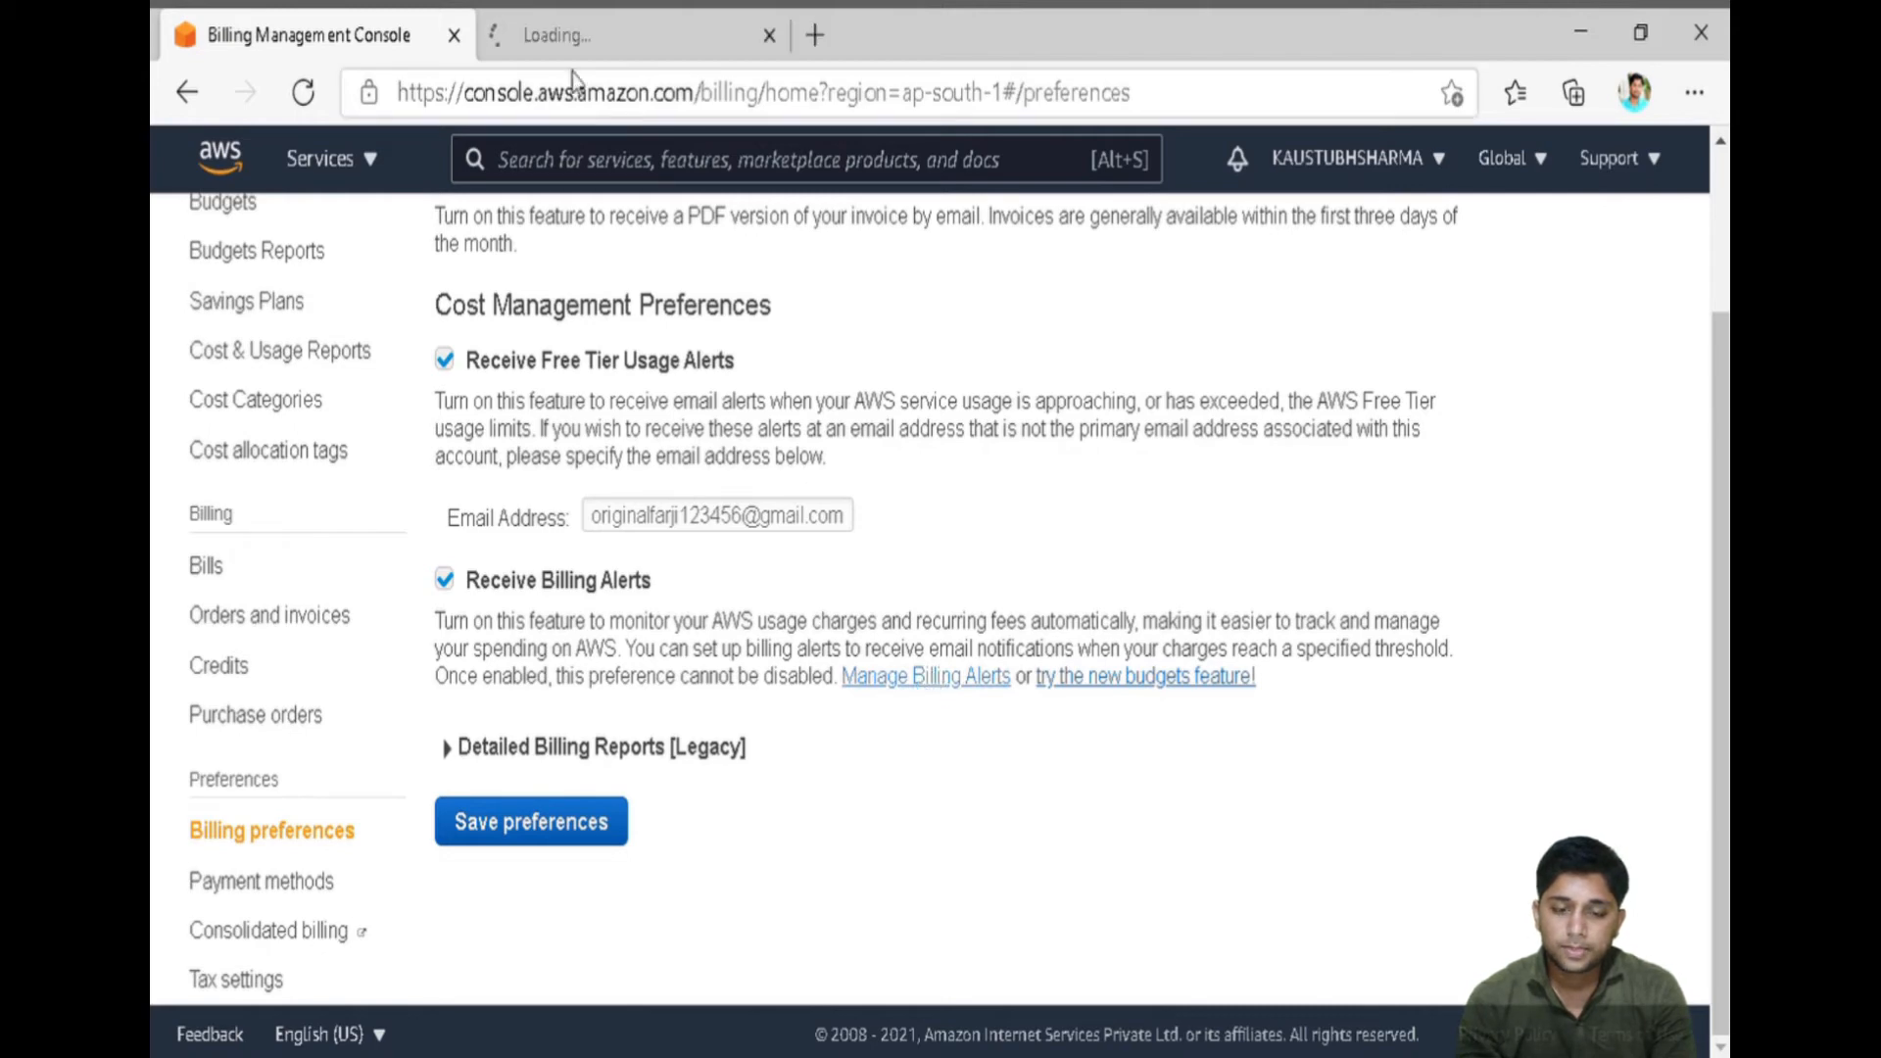
{"action": "left_click", "coordinate": [568, 39]}
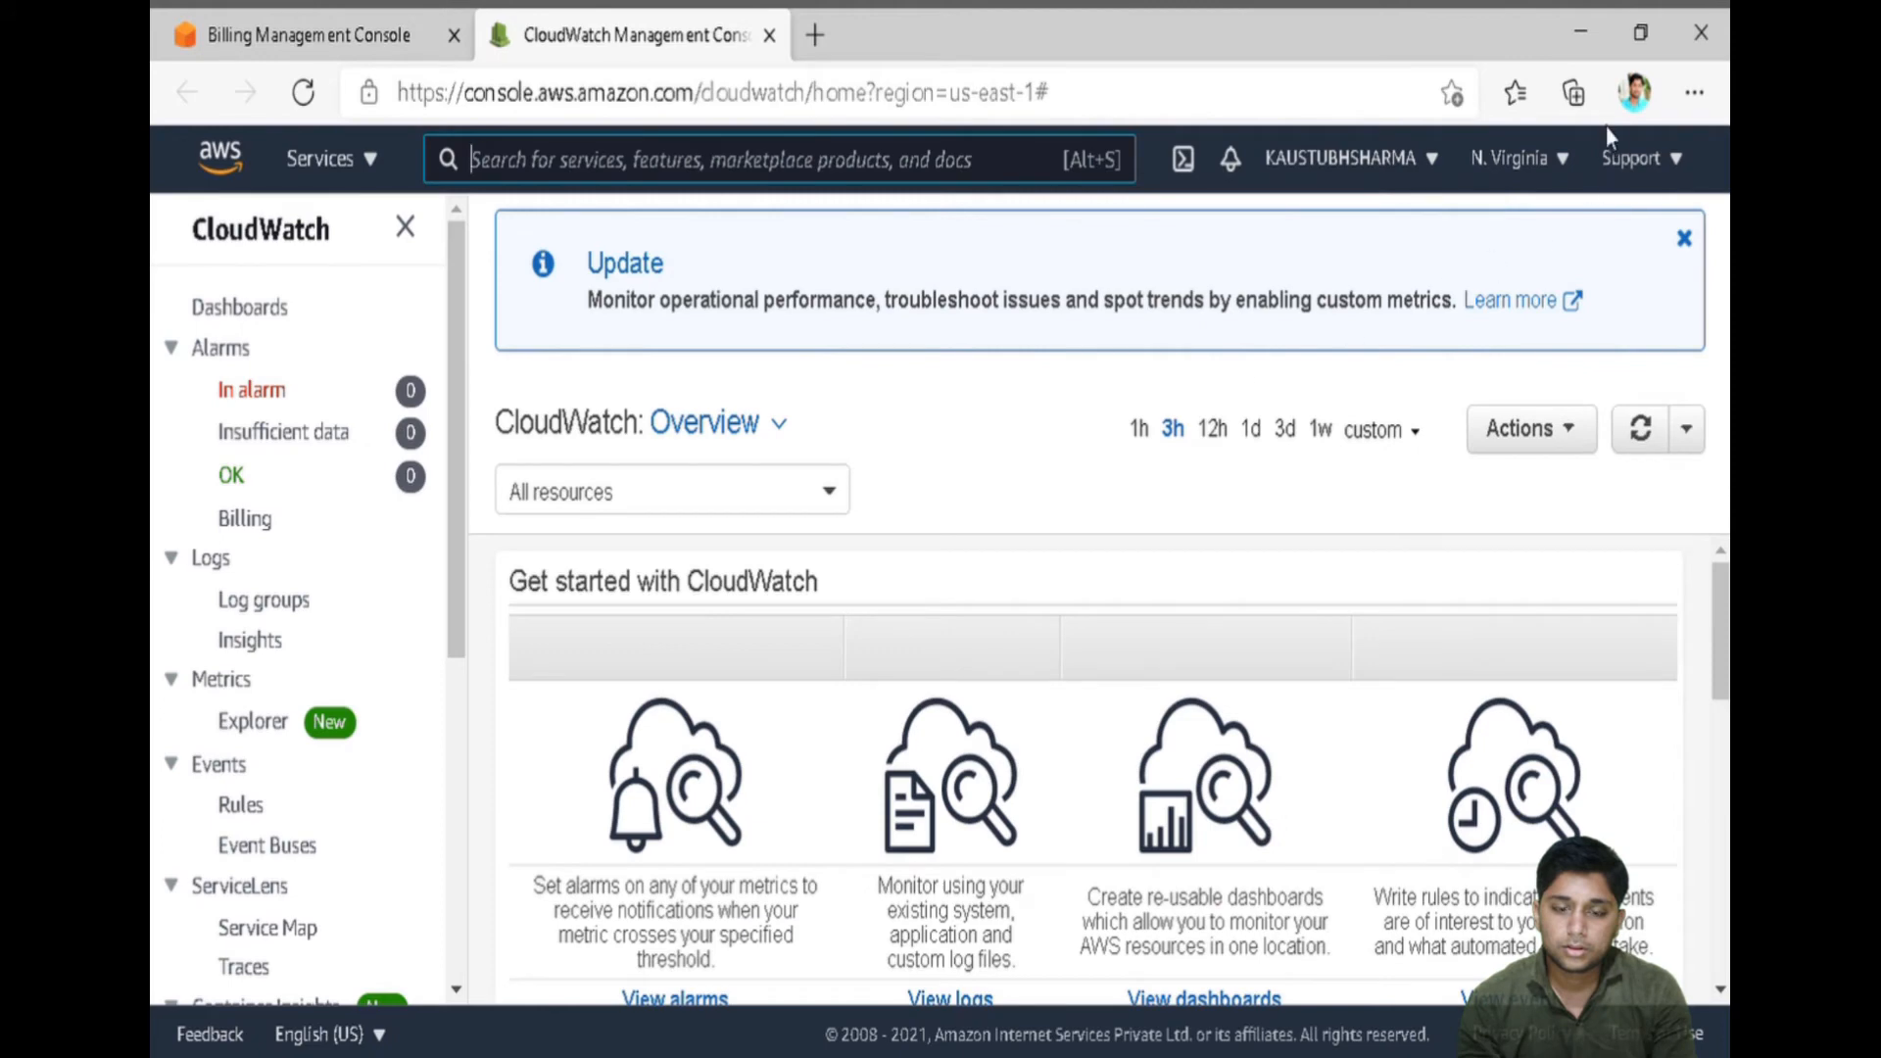
{"action": "left_click", "coordinate": [1563, 167]}
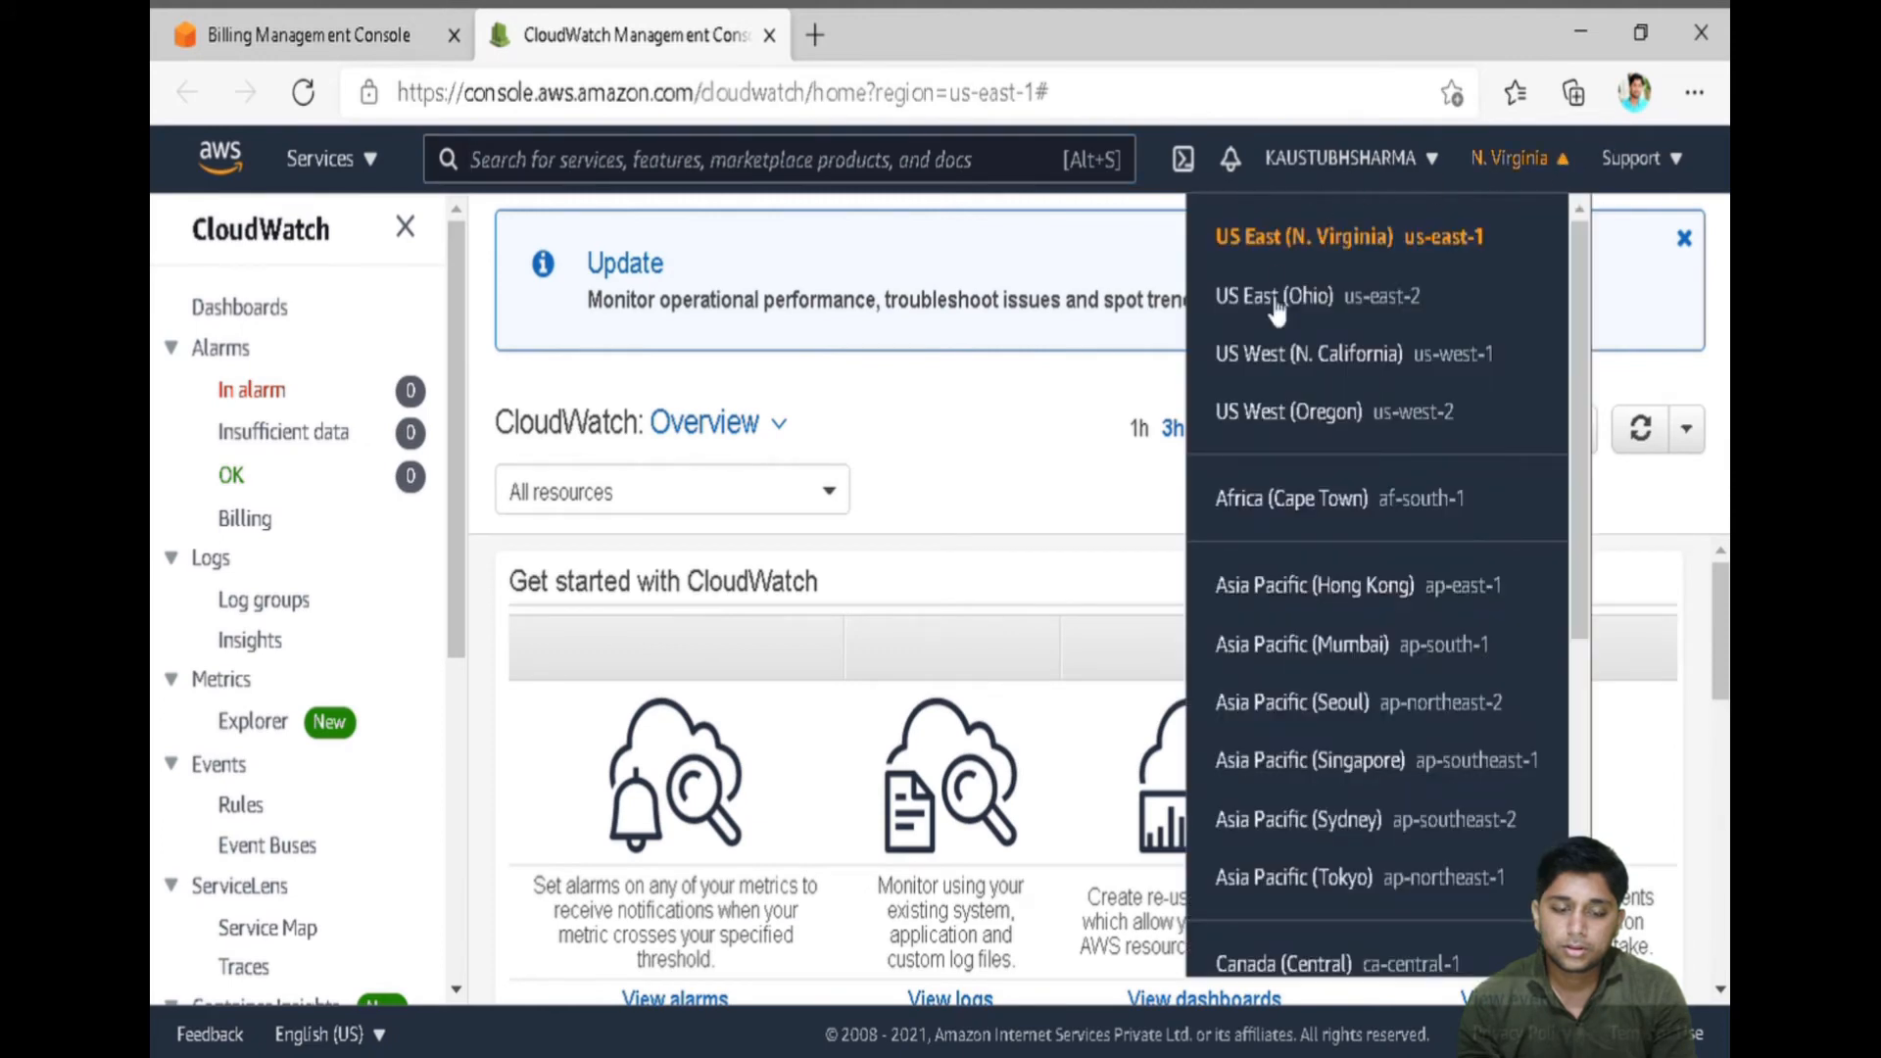
{"action": "left_click", "coordinate": [304, 36]}
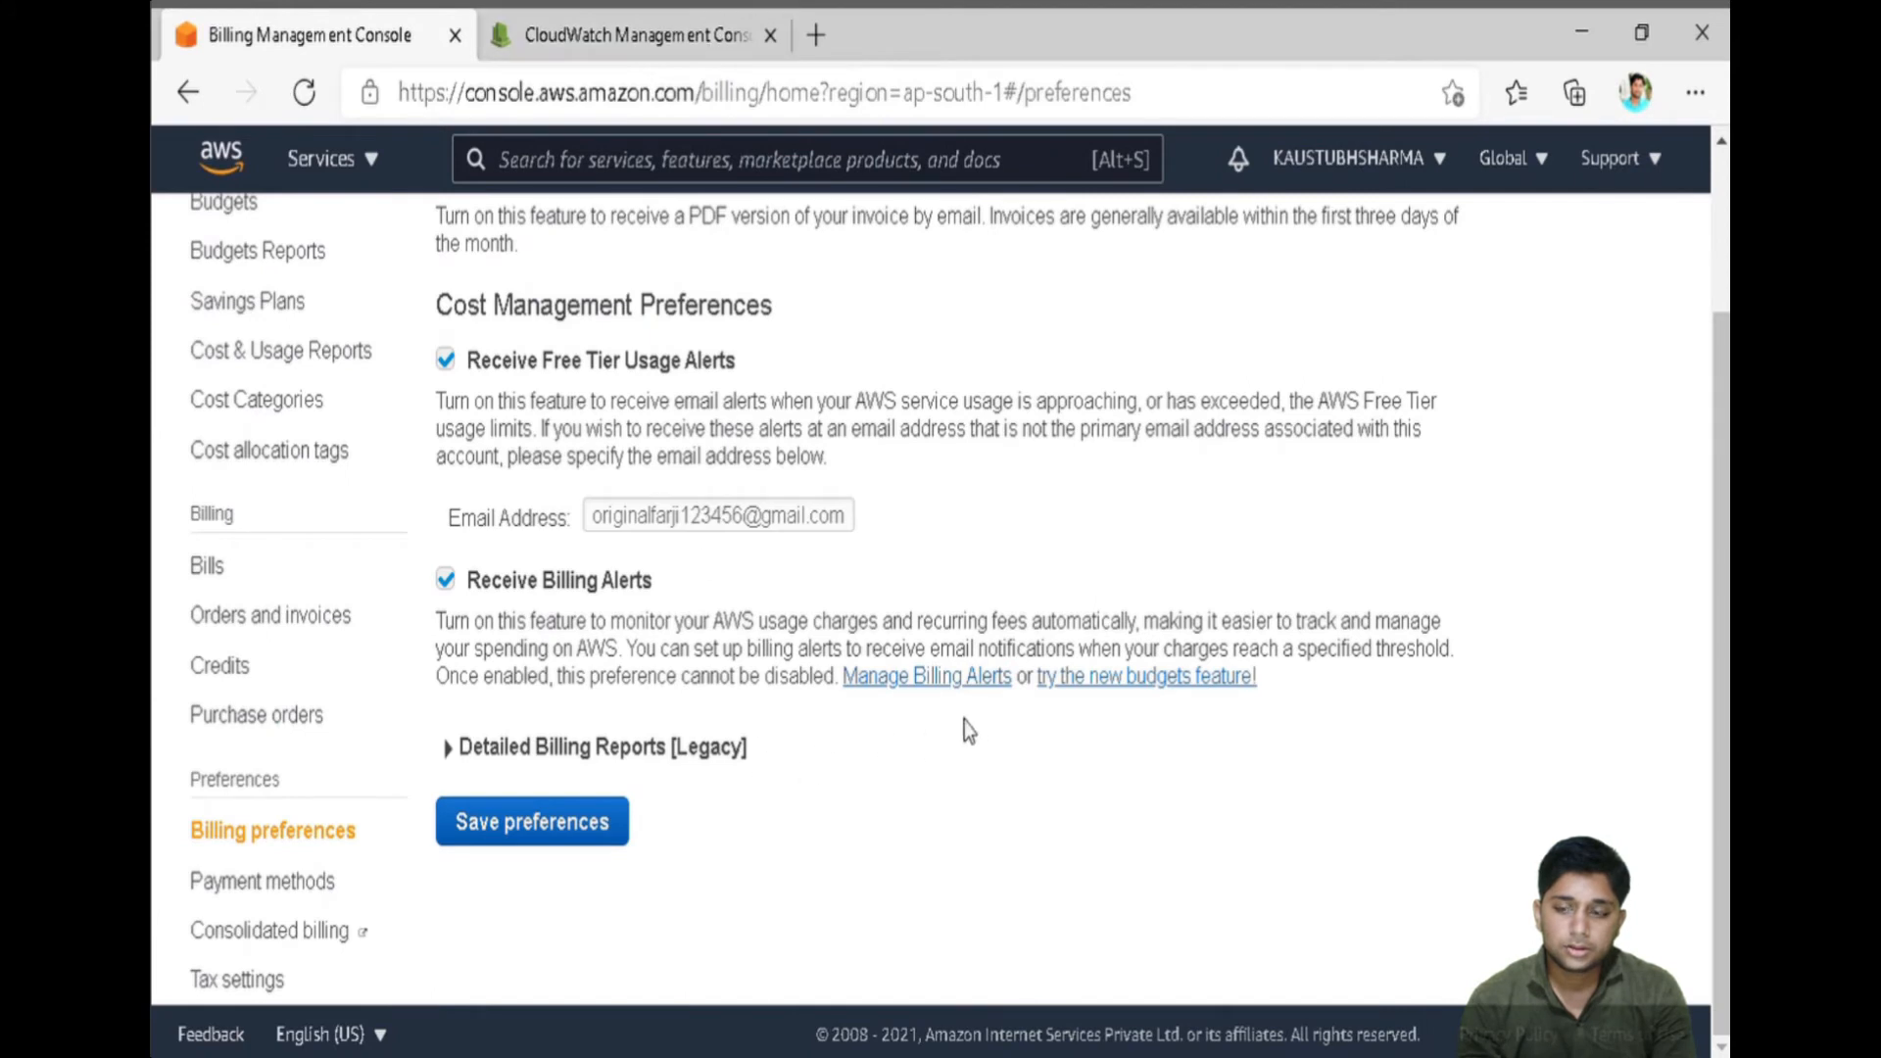
{"action": "left_click", "coordinate": [576, 821]}
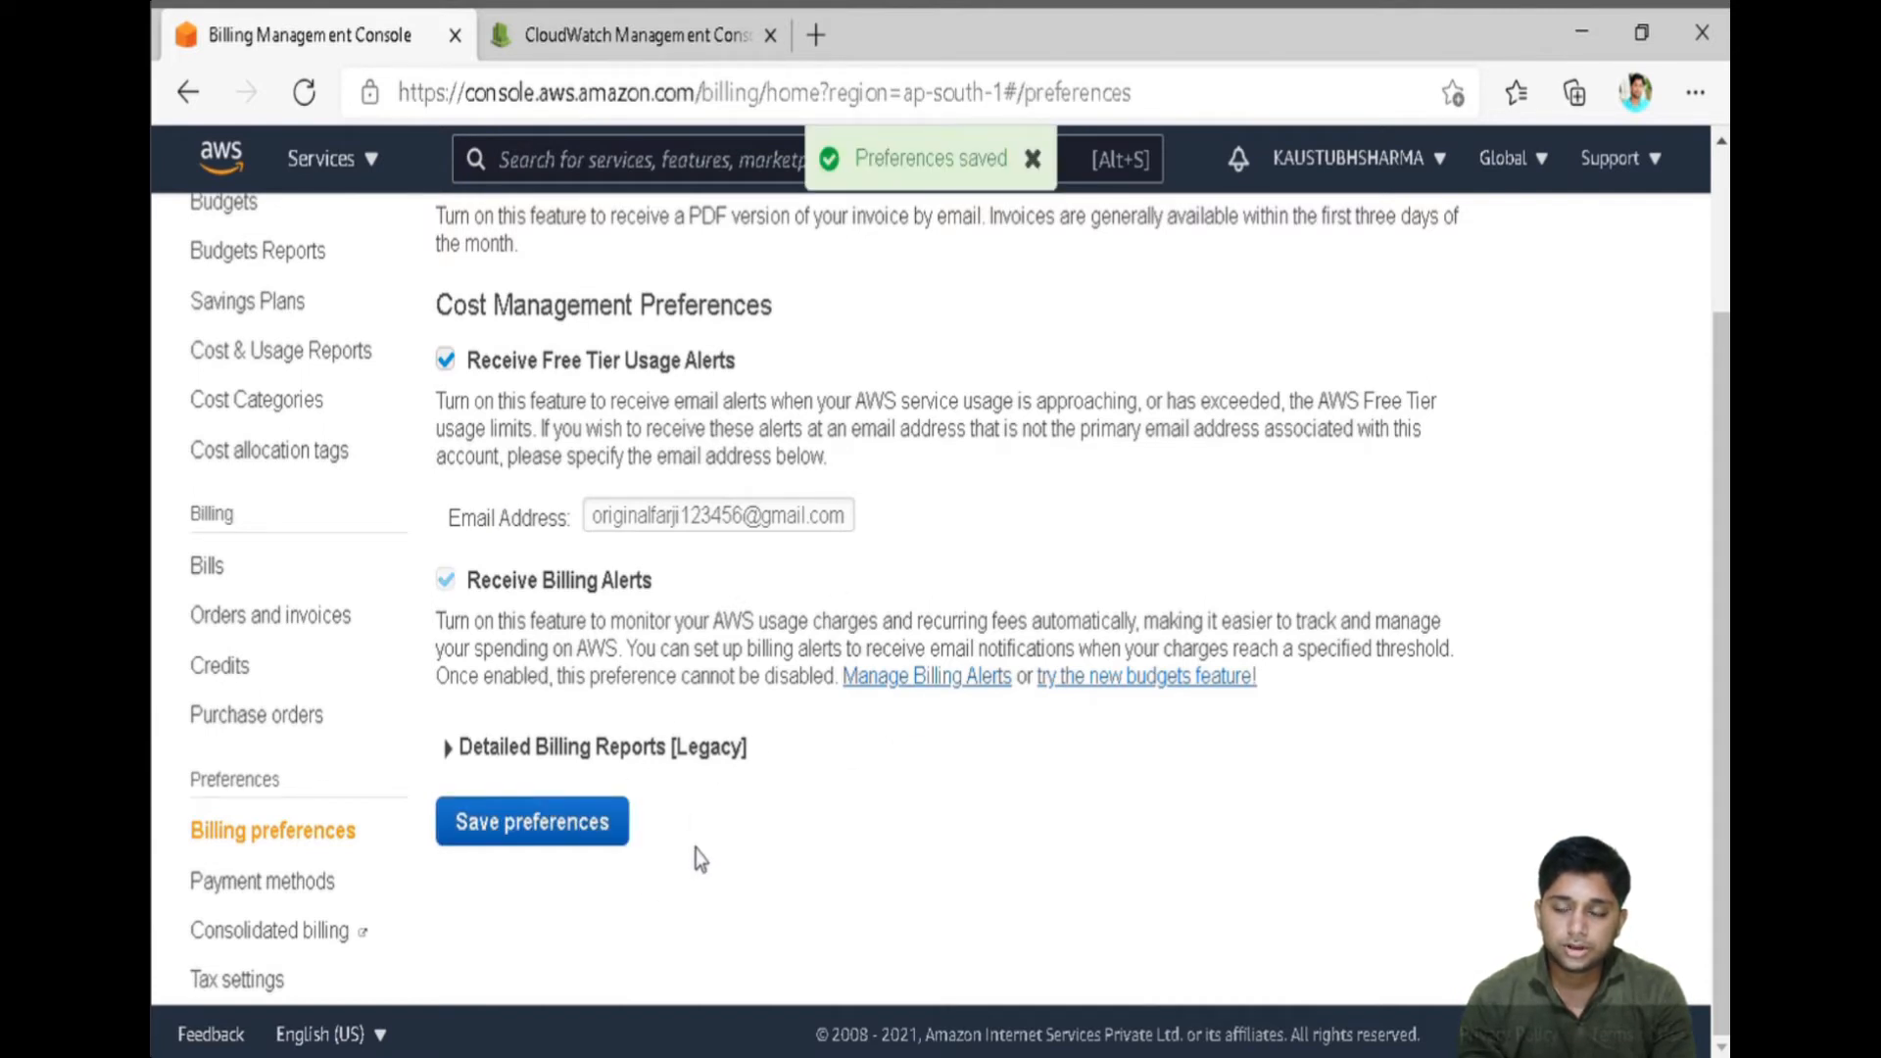
{"action": "left_click", "coordinate": [554, 21]}
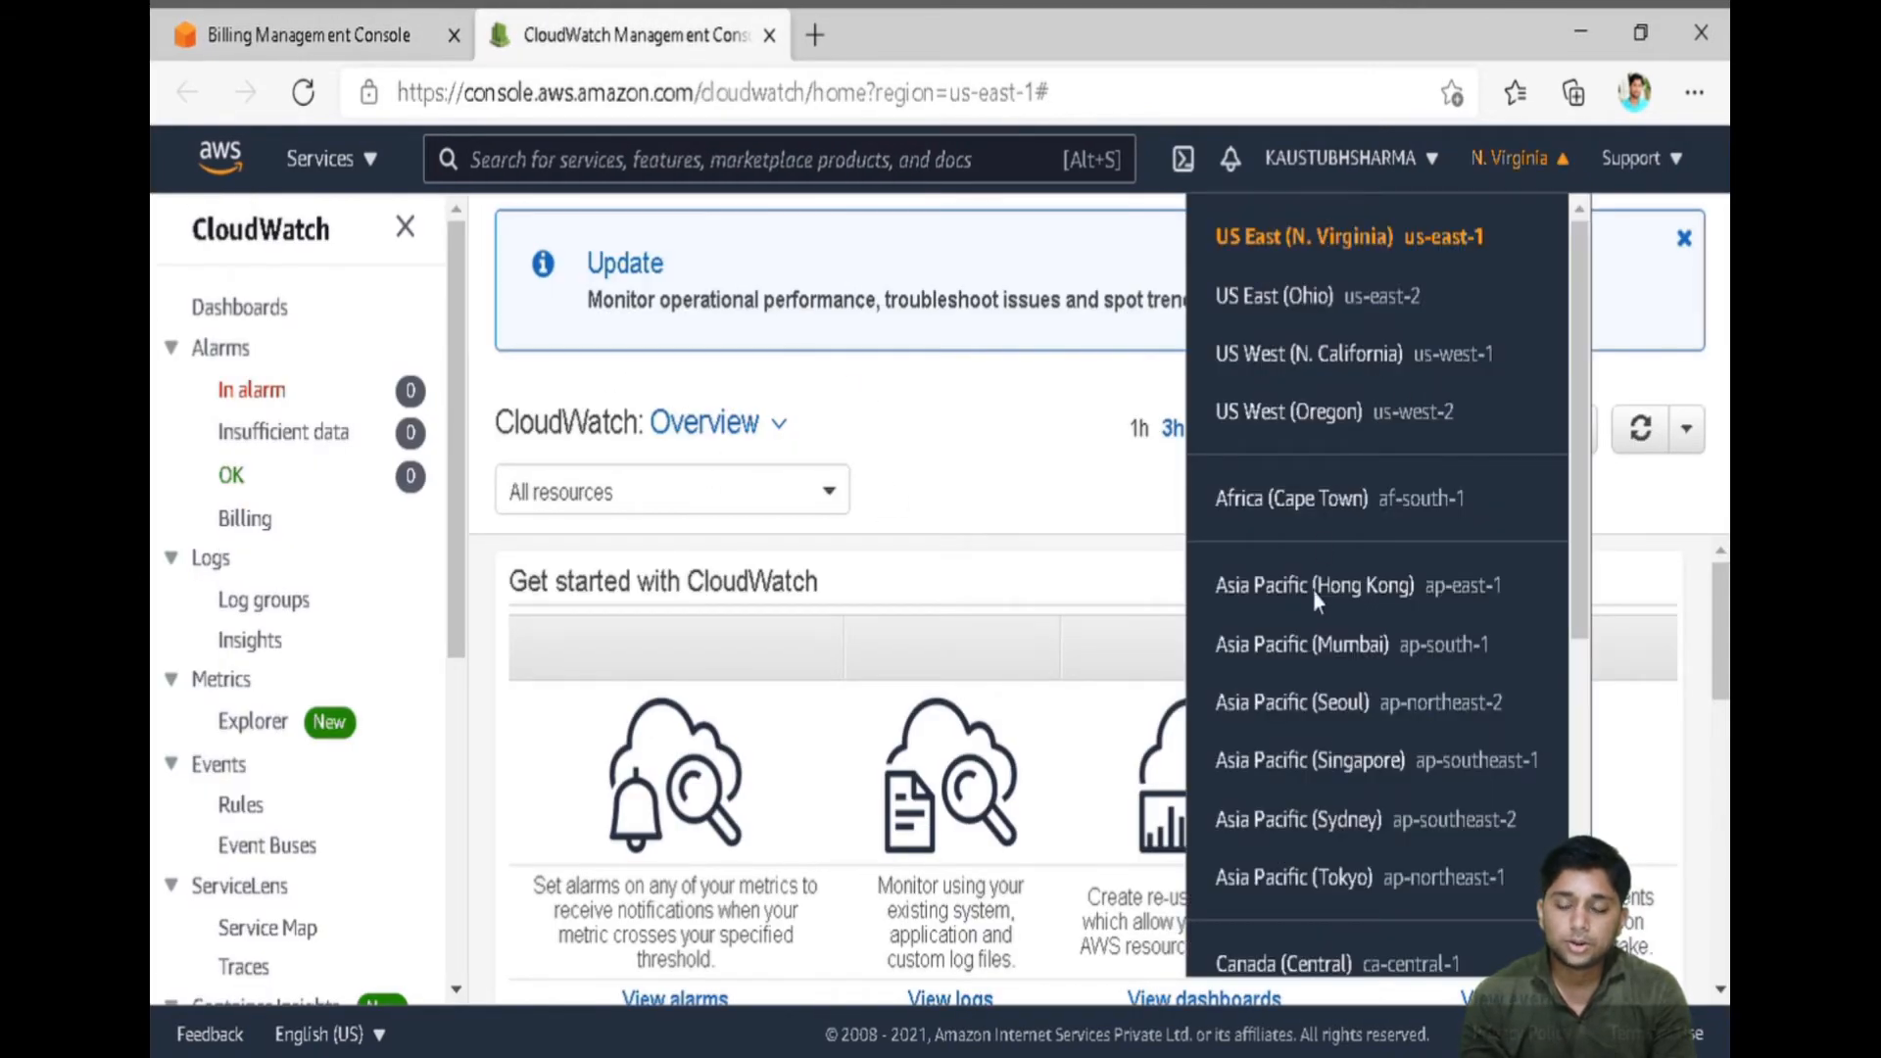
Close the region list, open the CloudWatch Billing alarms list, and start the Create alarm wizard.
{"action": "left_click", "coordinate": [980, 436]}
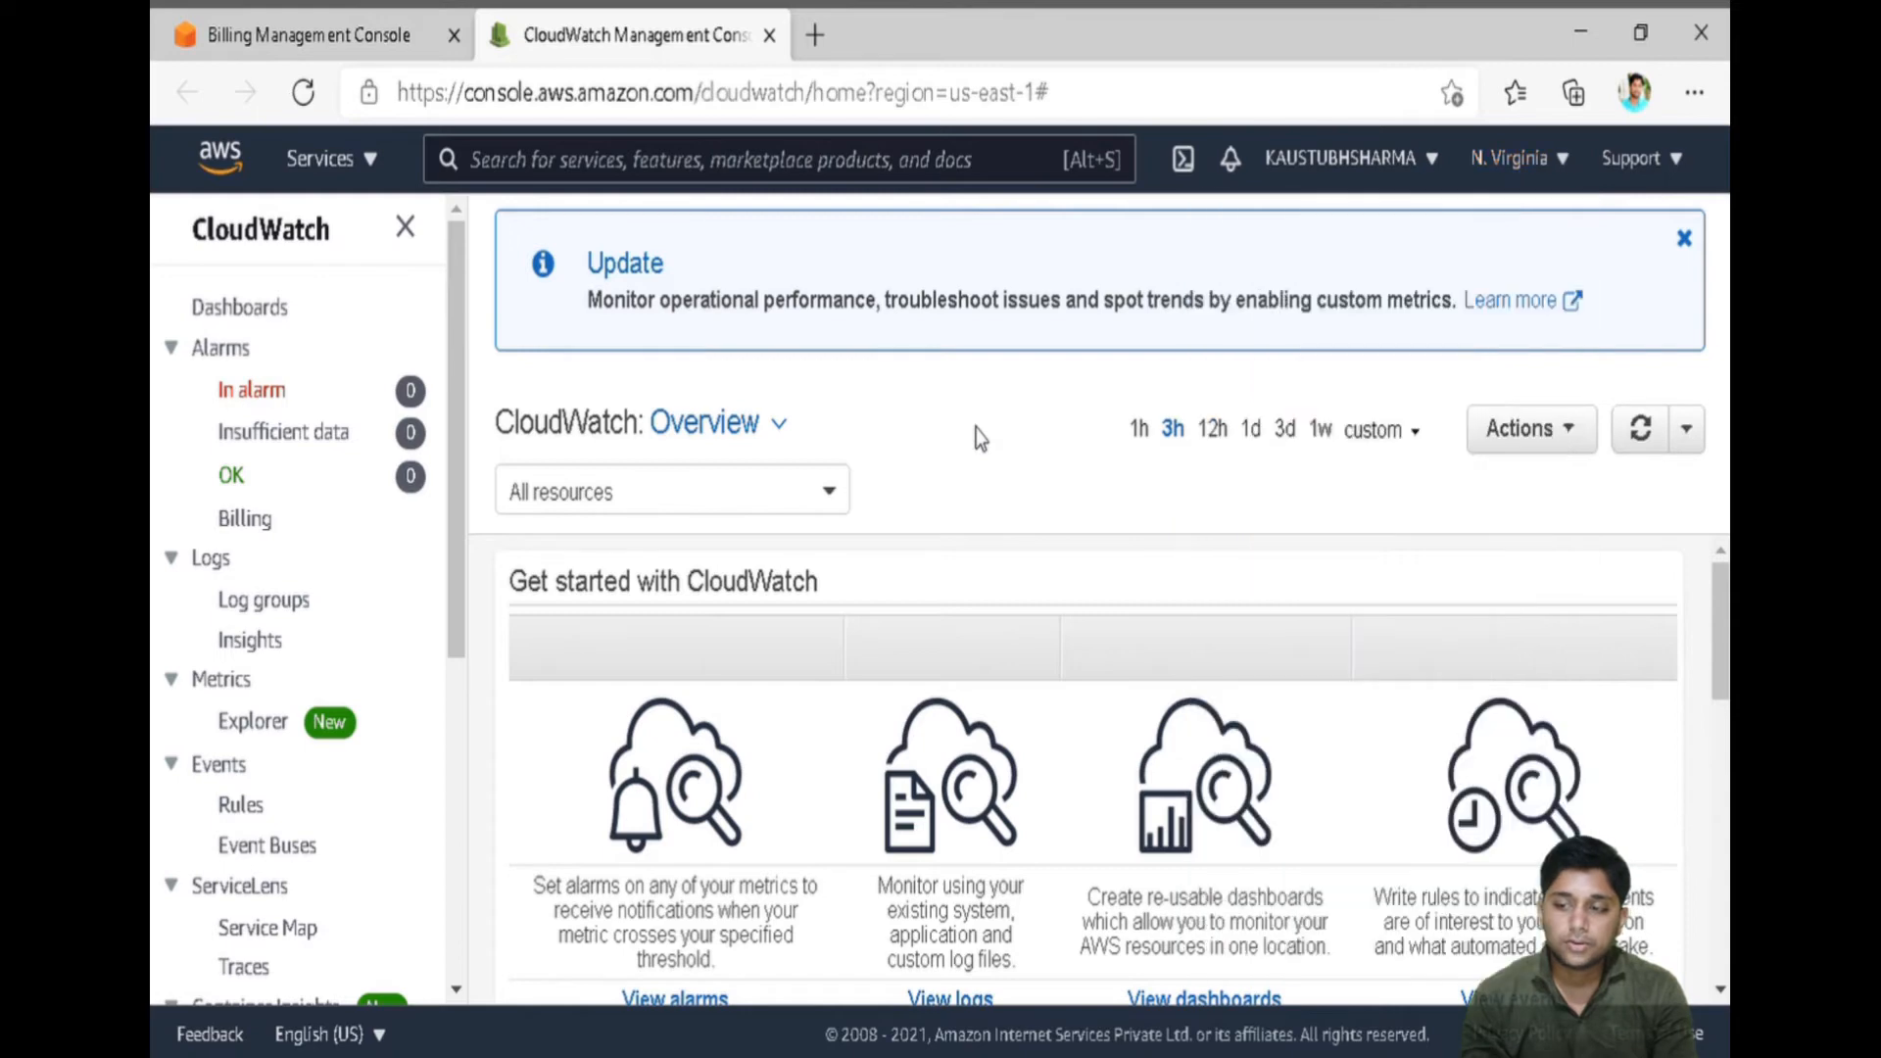
{"action": "left_click", "coordinate": [276, 520]}
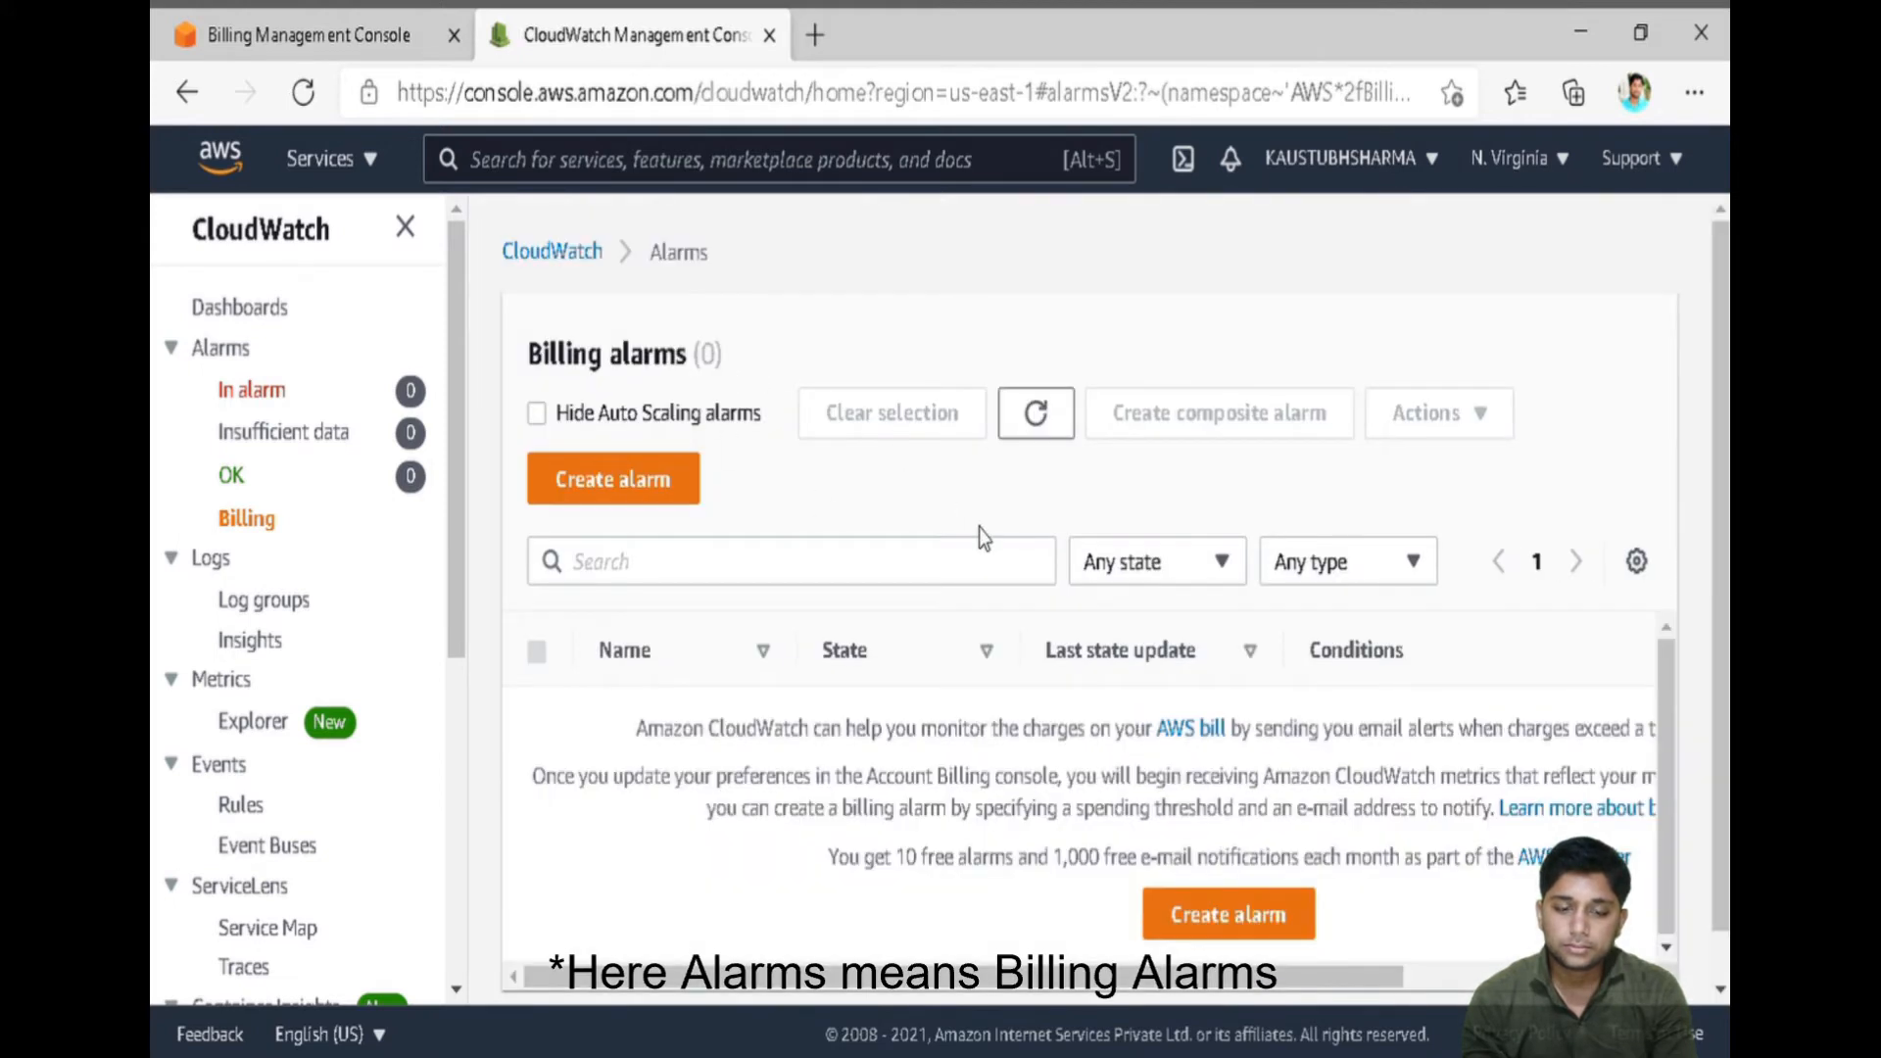
{"action": "left_click", "coordinate": [632, 487]}
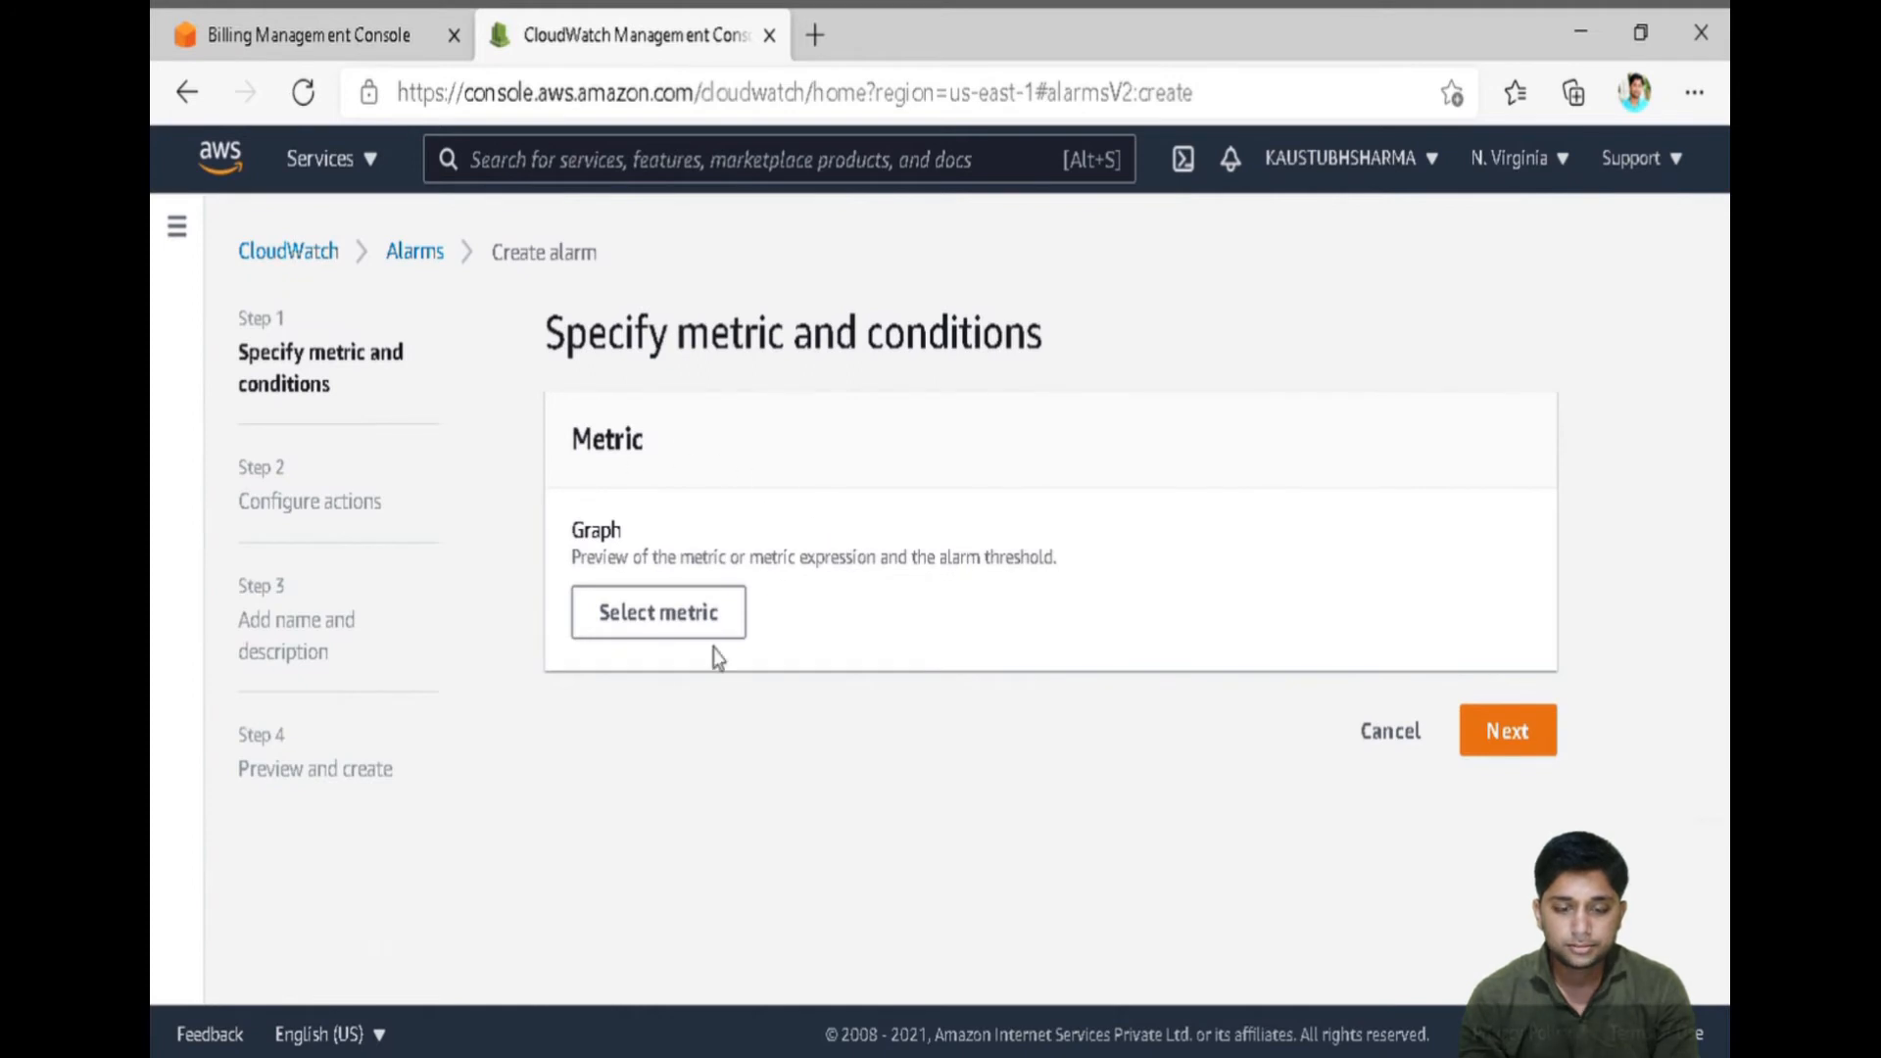
Pick Billing > Total Estimated Charge and select the USD EstimatedCharges metric for the alarm.
{"action": "left_click", "coordinate": [689, 609]}
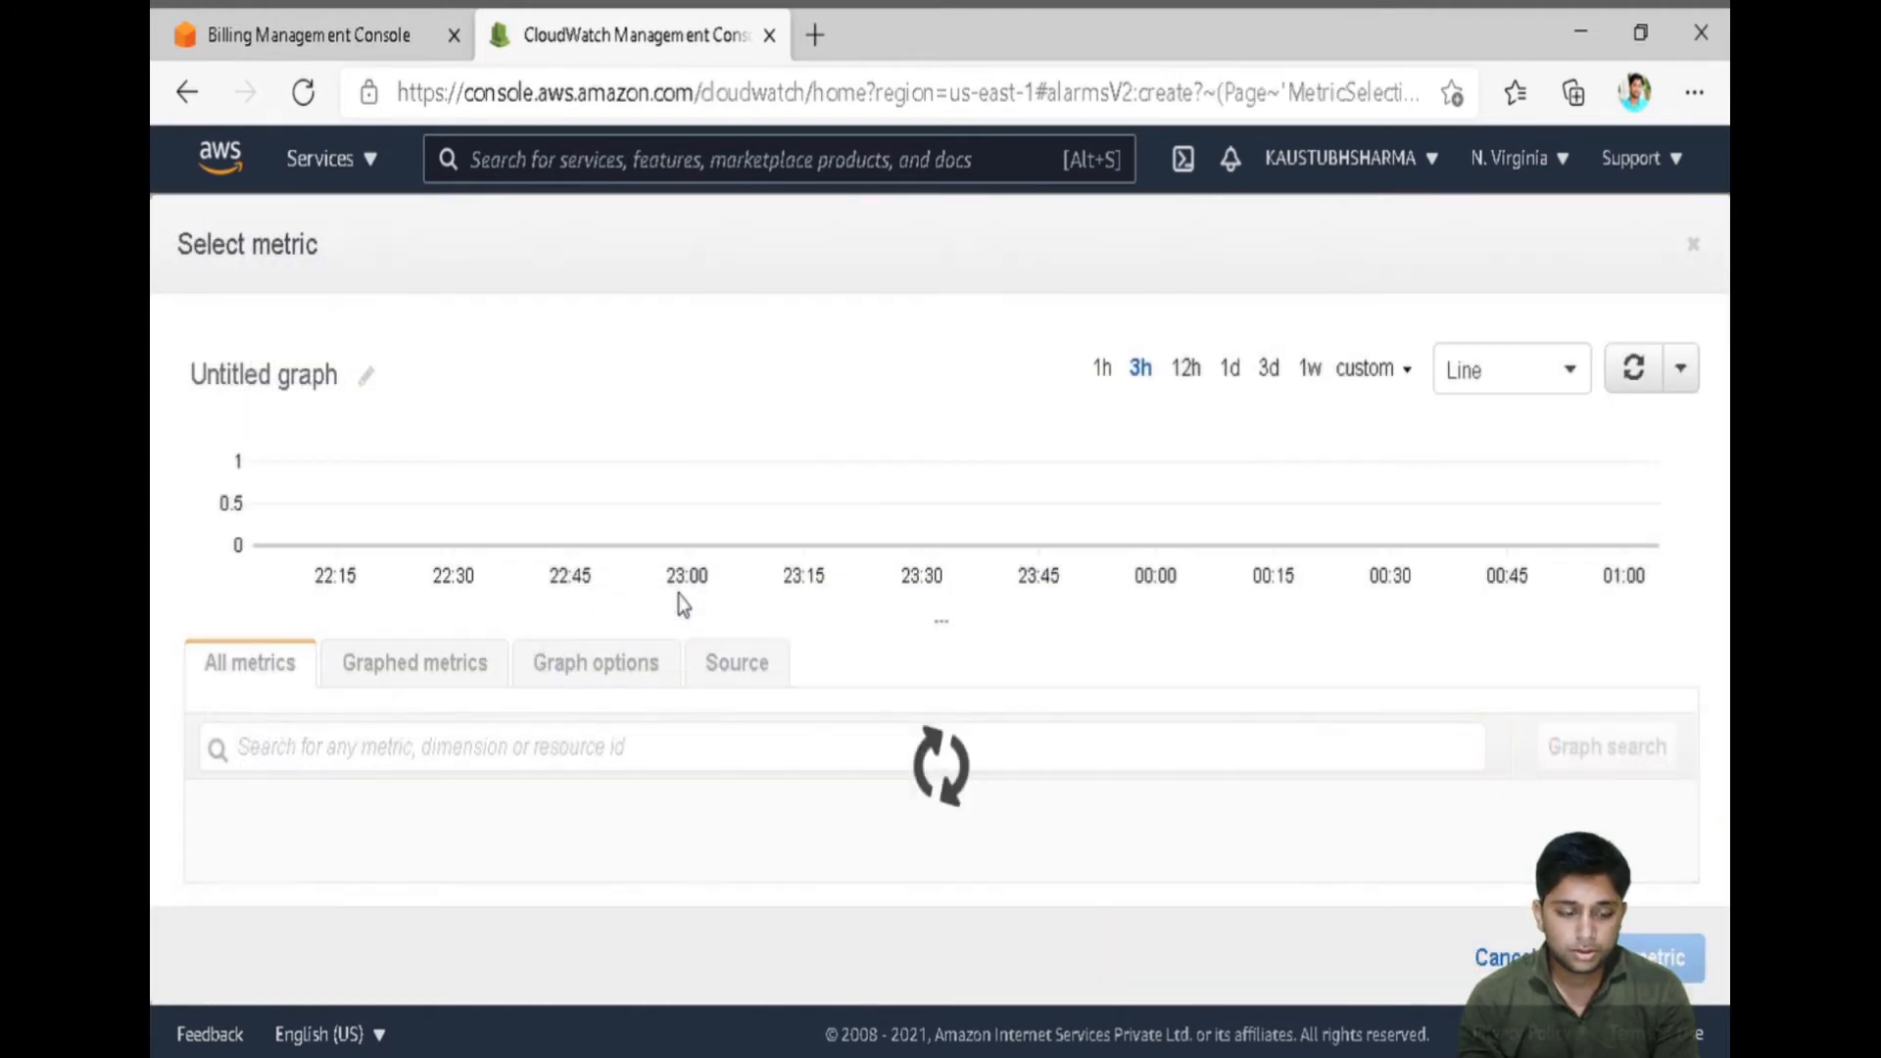
{"action": "scroll", "coordinate": [548, 784], "scroll_direction": "down", "scroll_amount": 1}
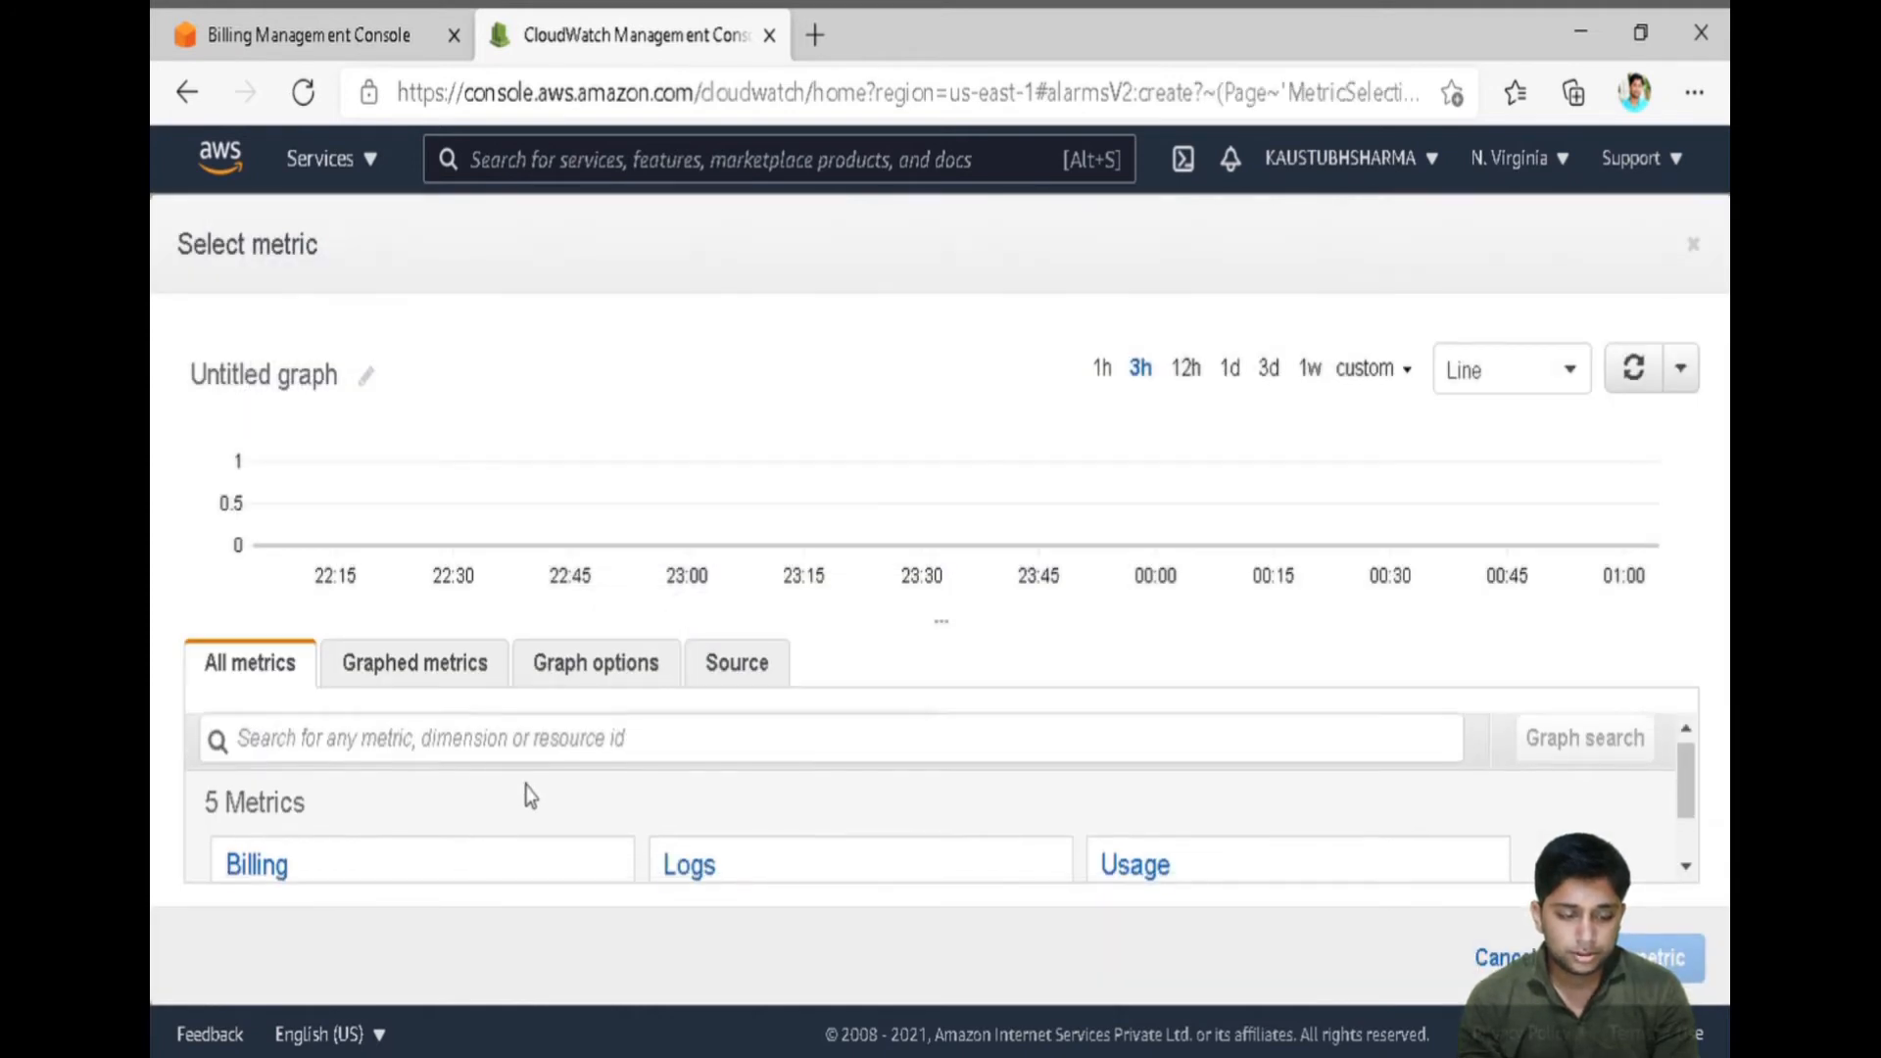
{"action": "scroll", "coordinate": [285, 874], "scroll_direction": "down", "scroll_amount": 1}
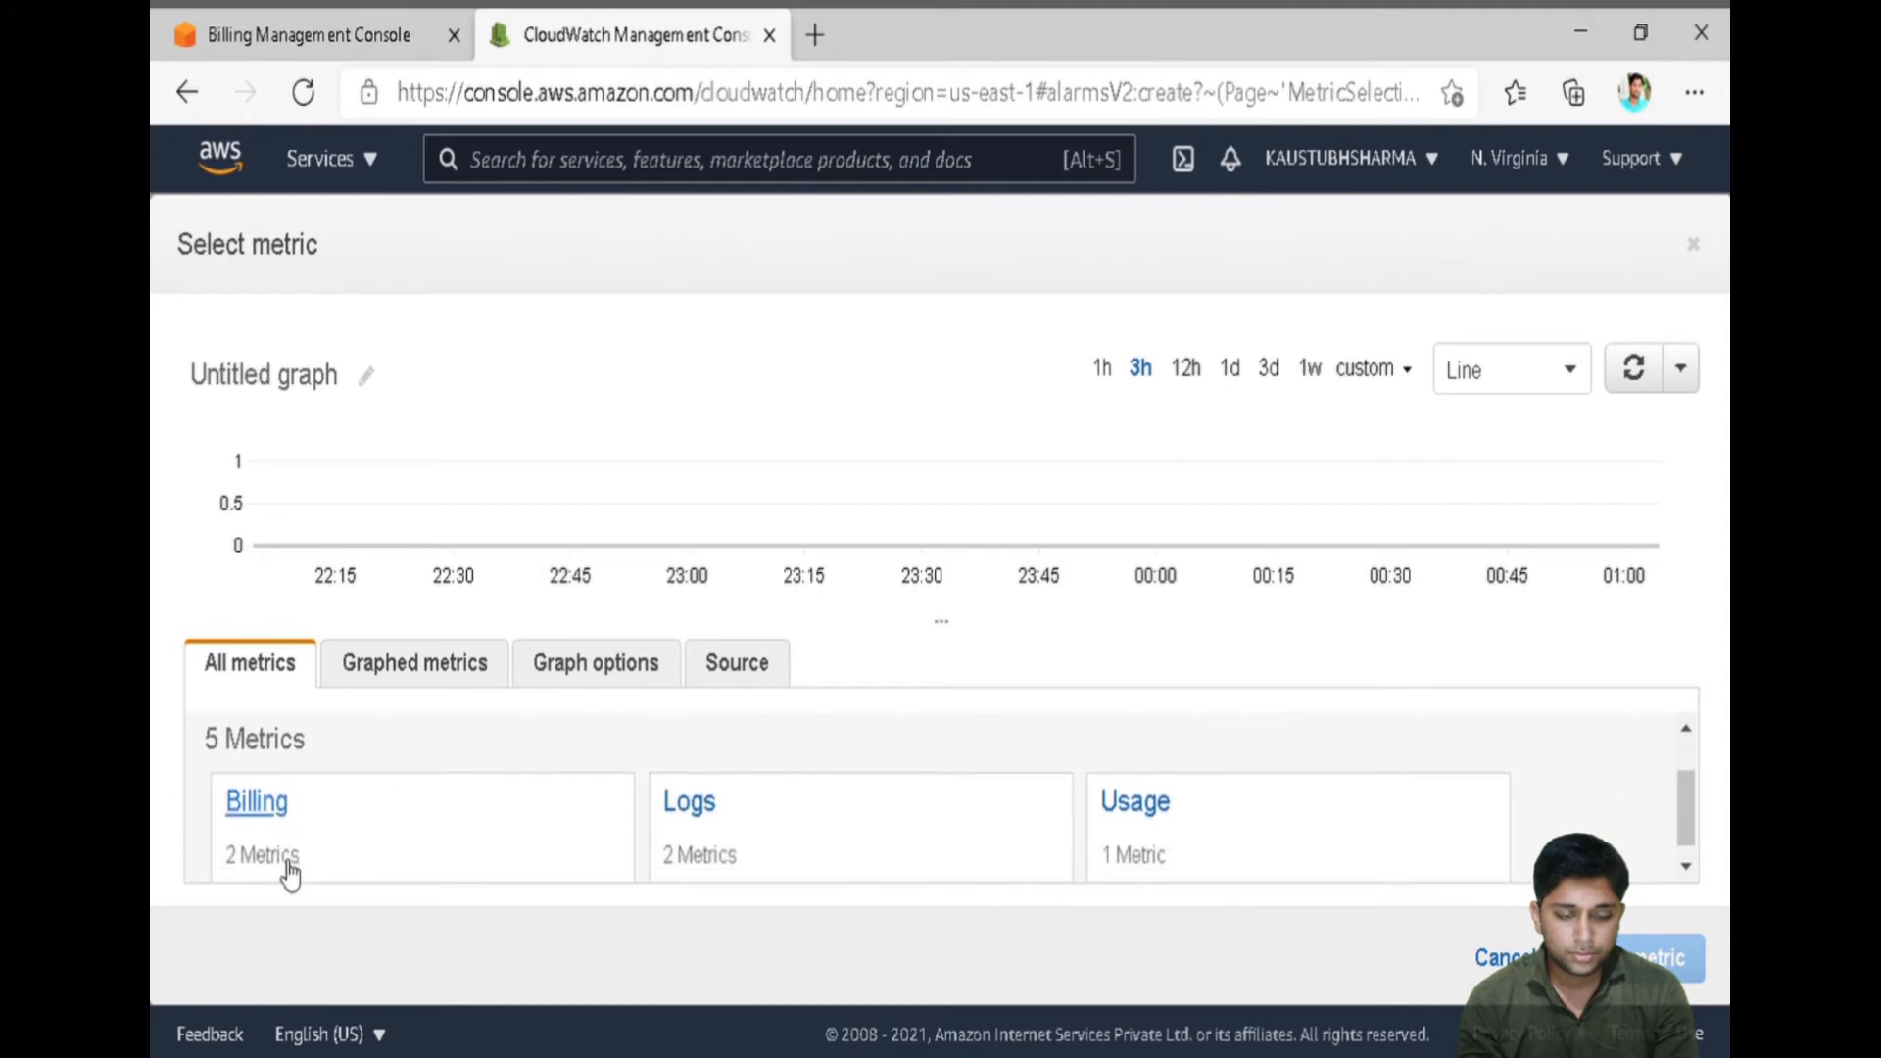
{"action": "left_click", "coordinate": [257, 801]}
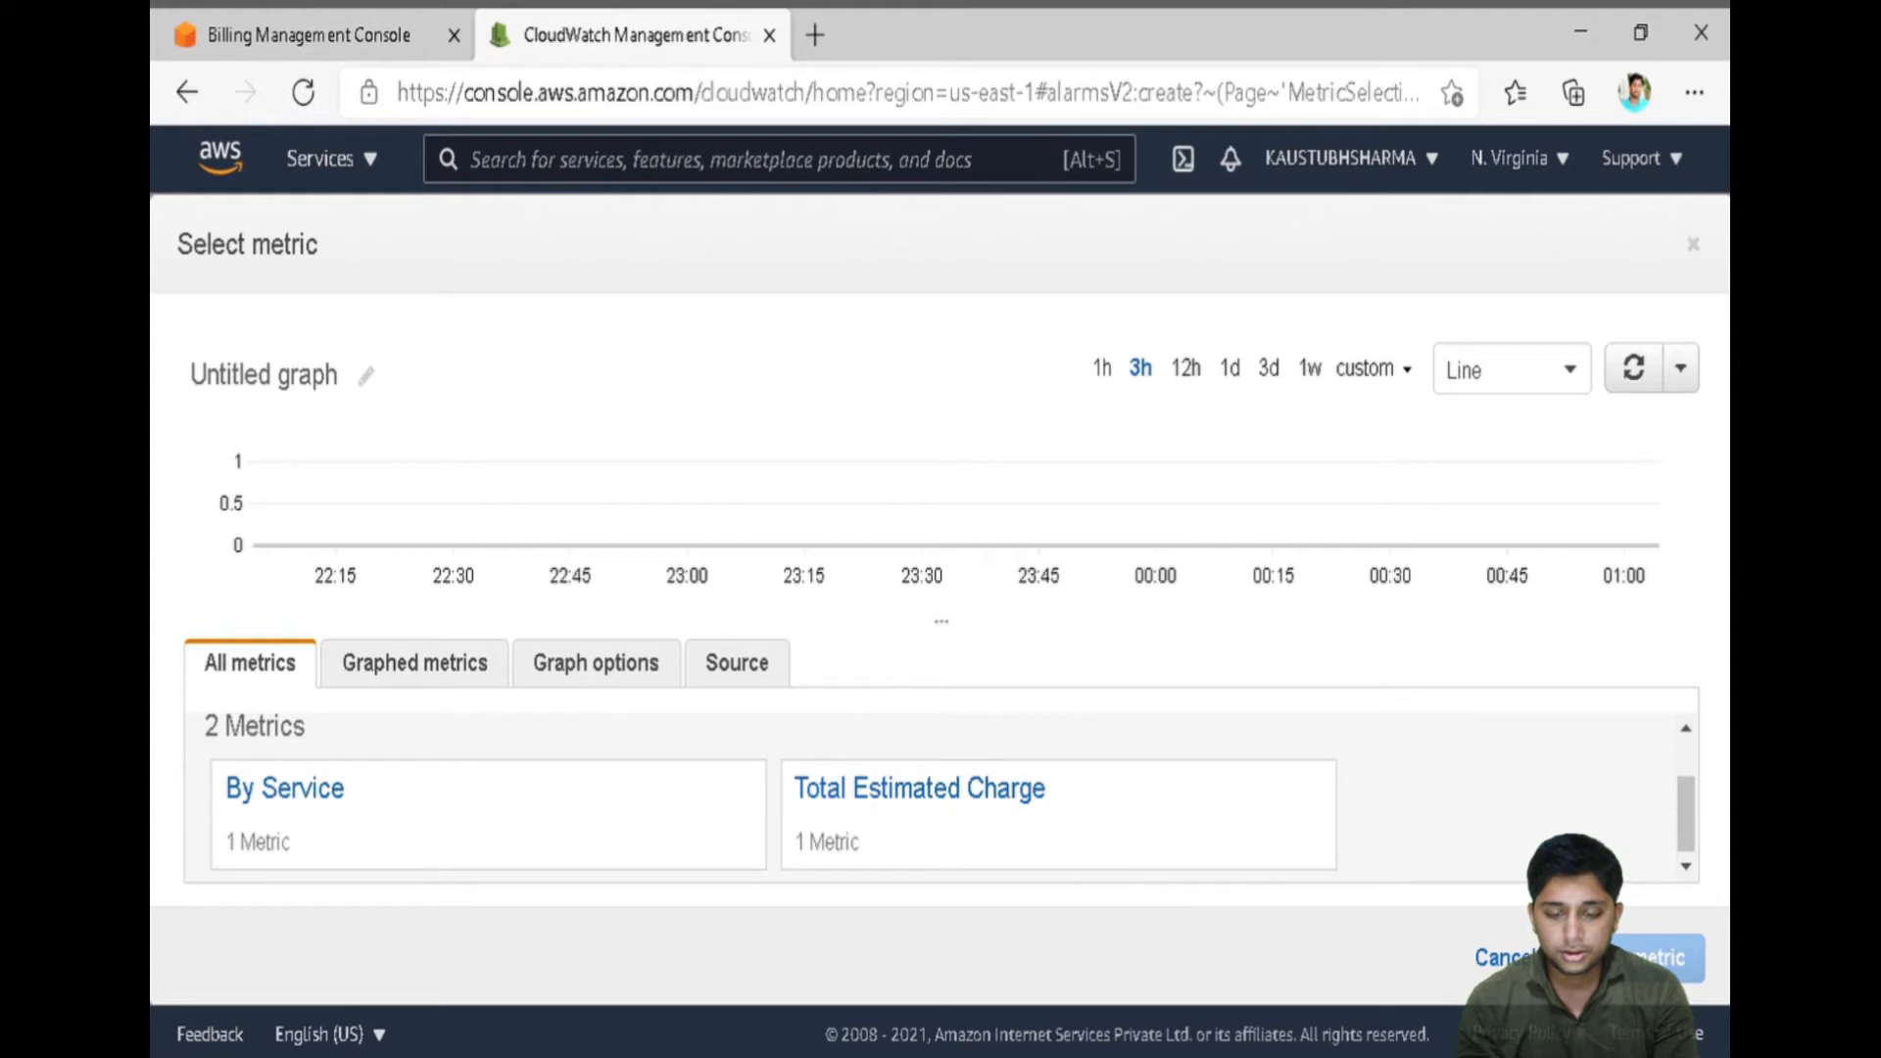
{"action": "left_click", "coordinate": [780, 609]}
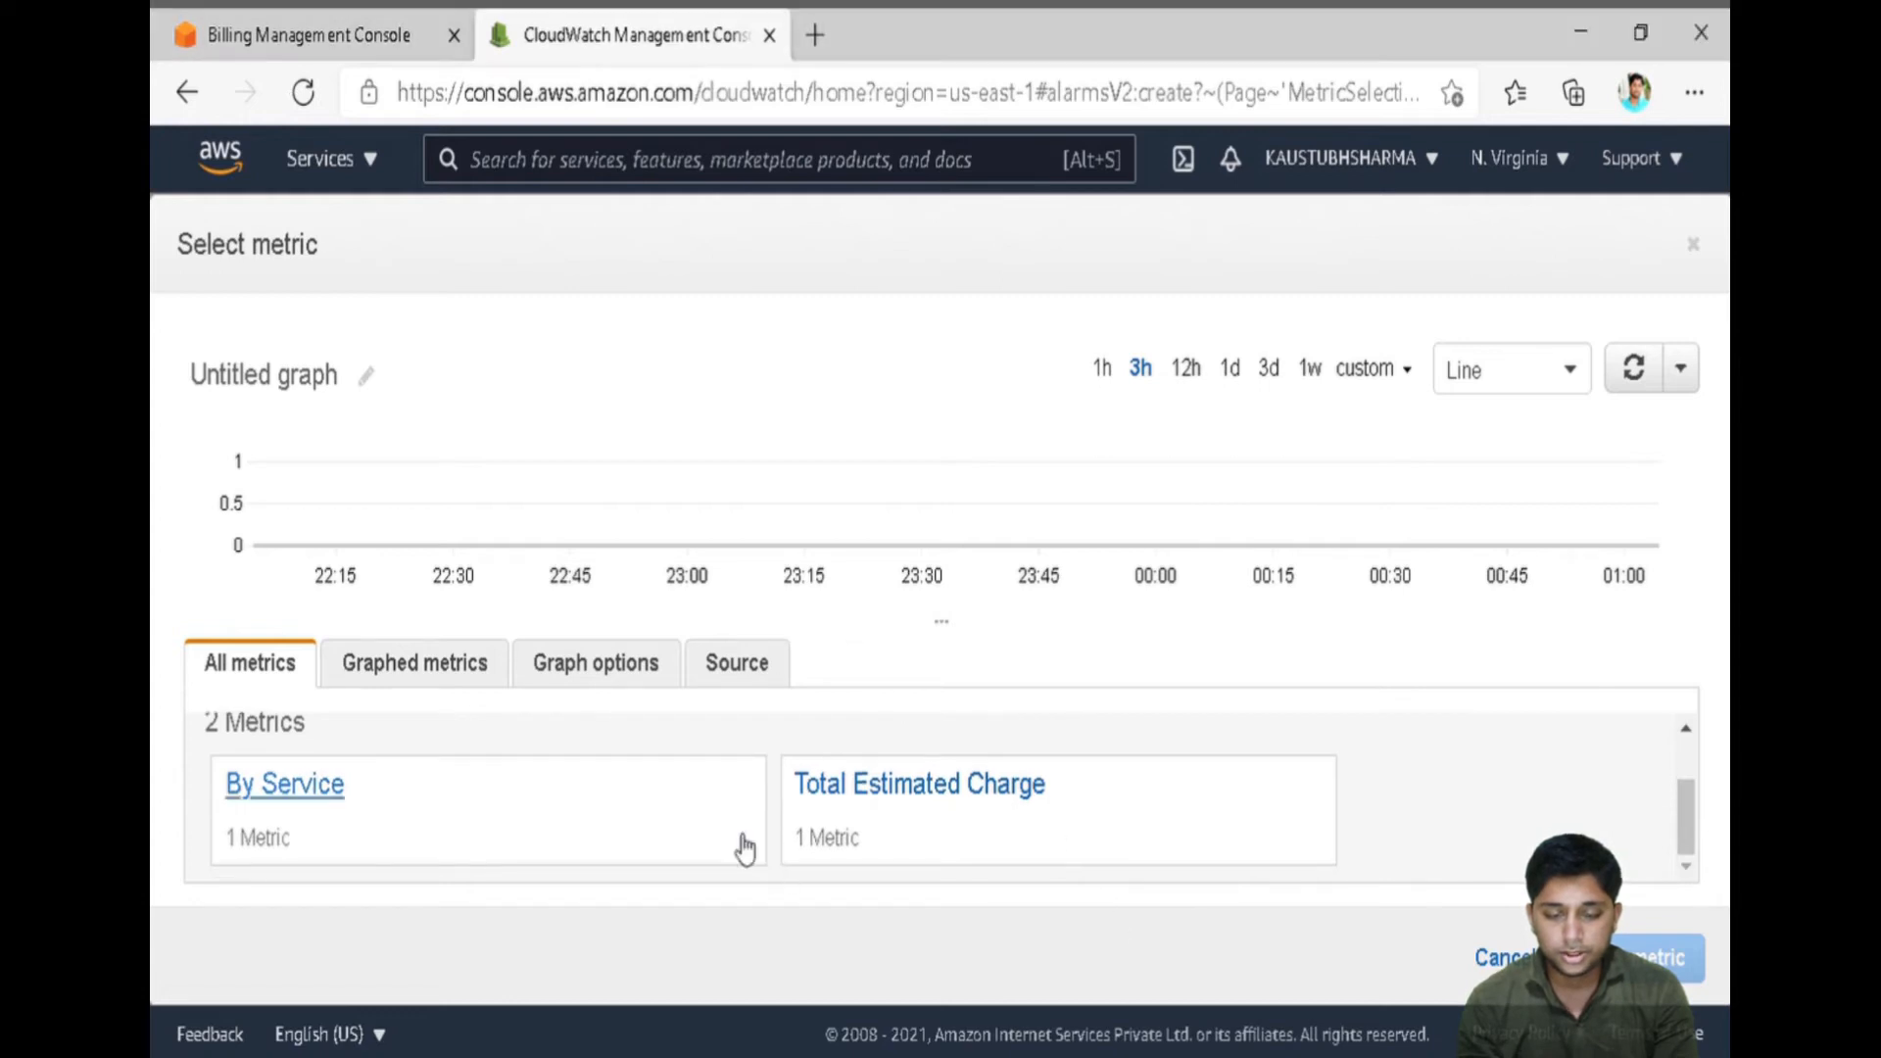
{"action": "left_click", "coordinate": [872, 794]}
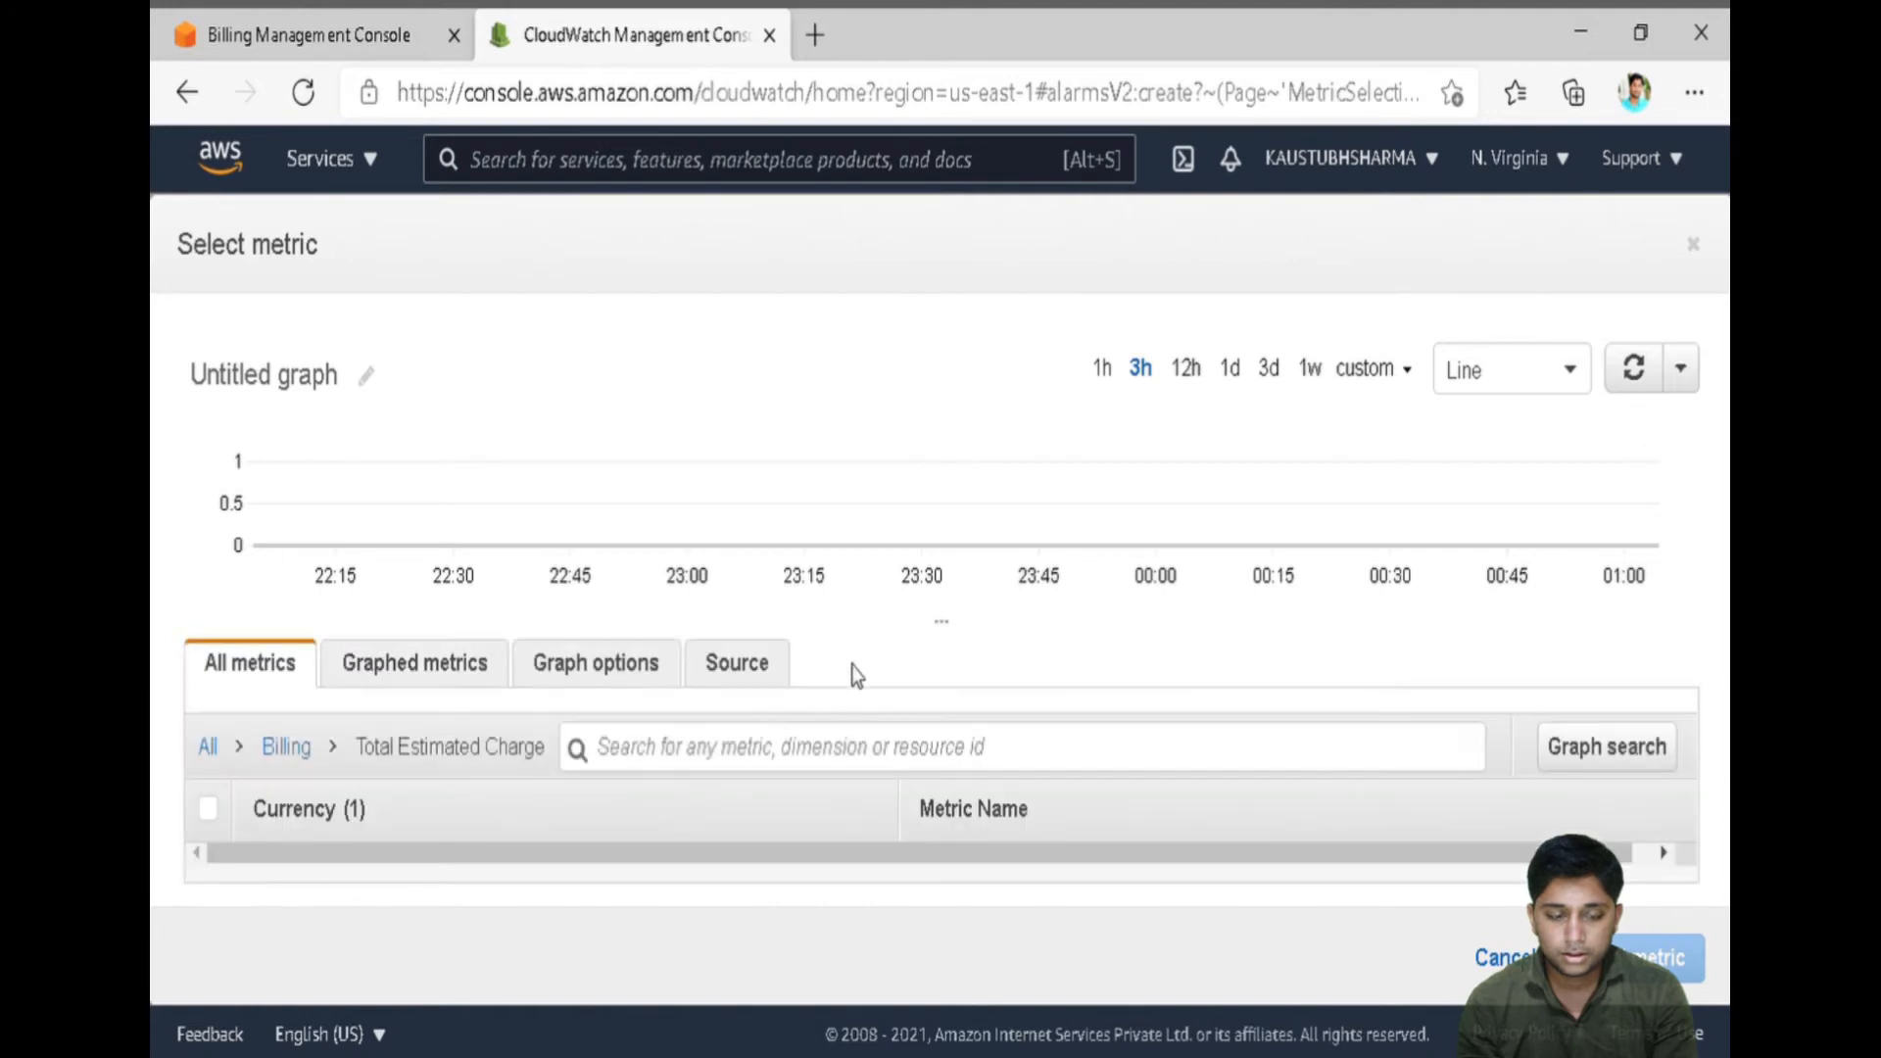
{"action": "left_click_drag", "start_coordinate": [937, 642], "coordinate": [960, 390]}
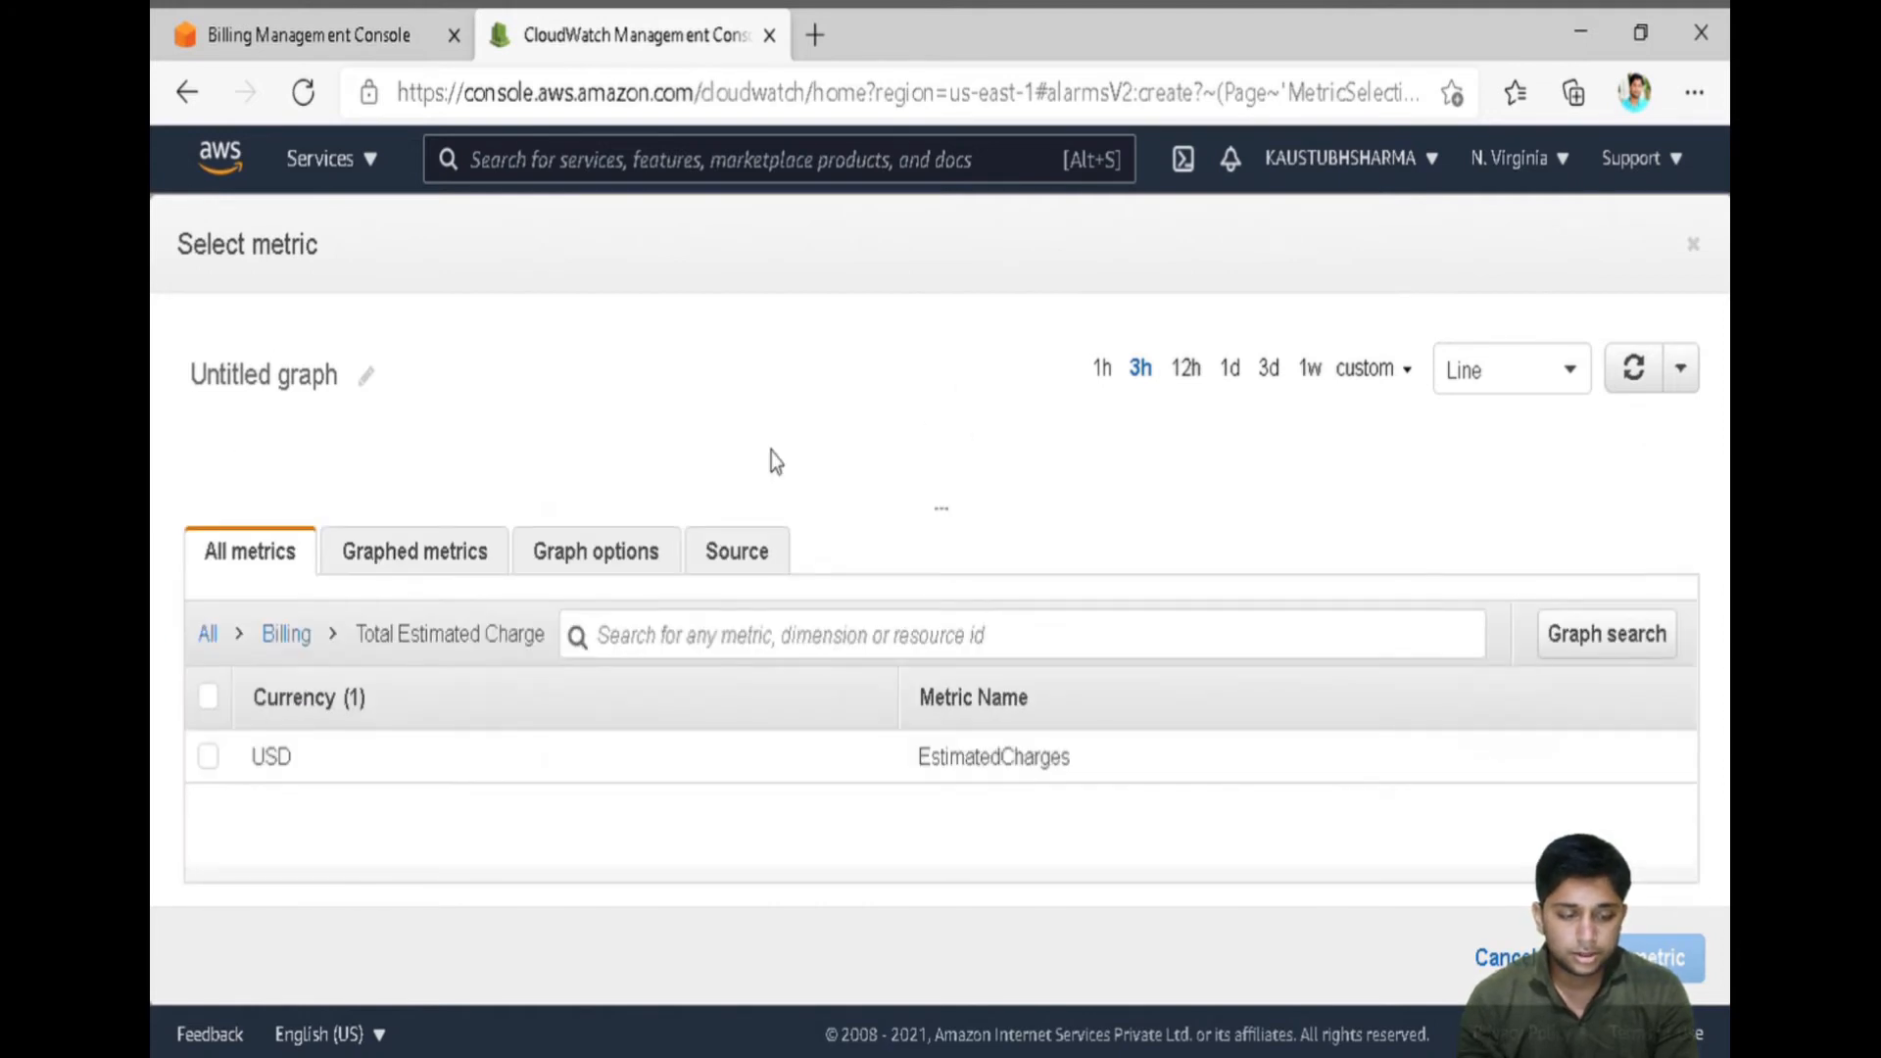
{"action": "left_click", "coordinate": [208, 762]}
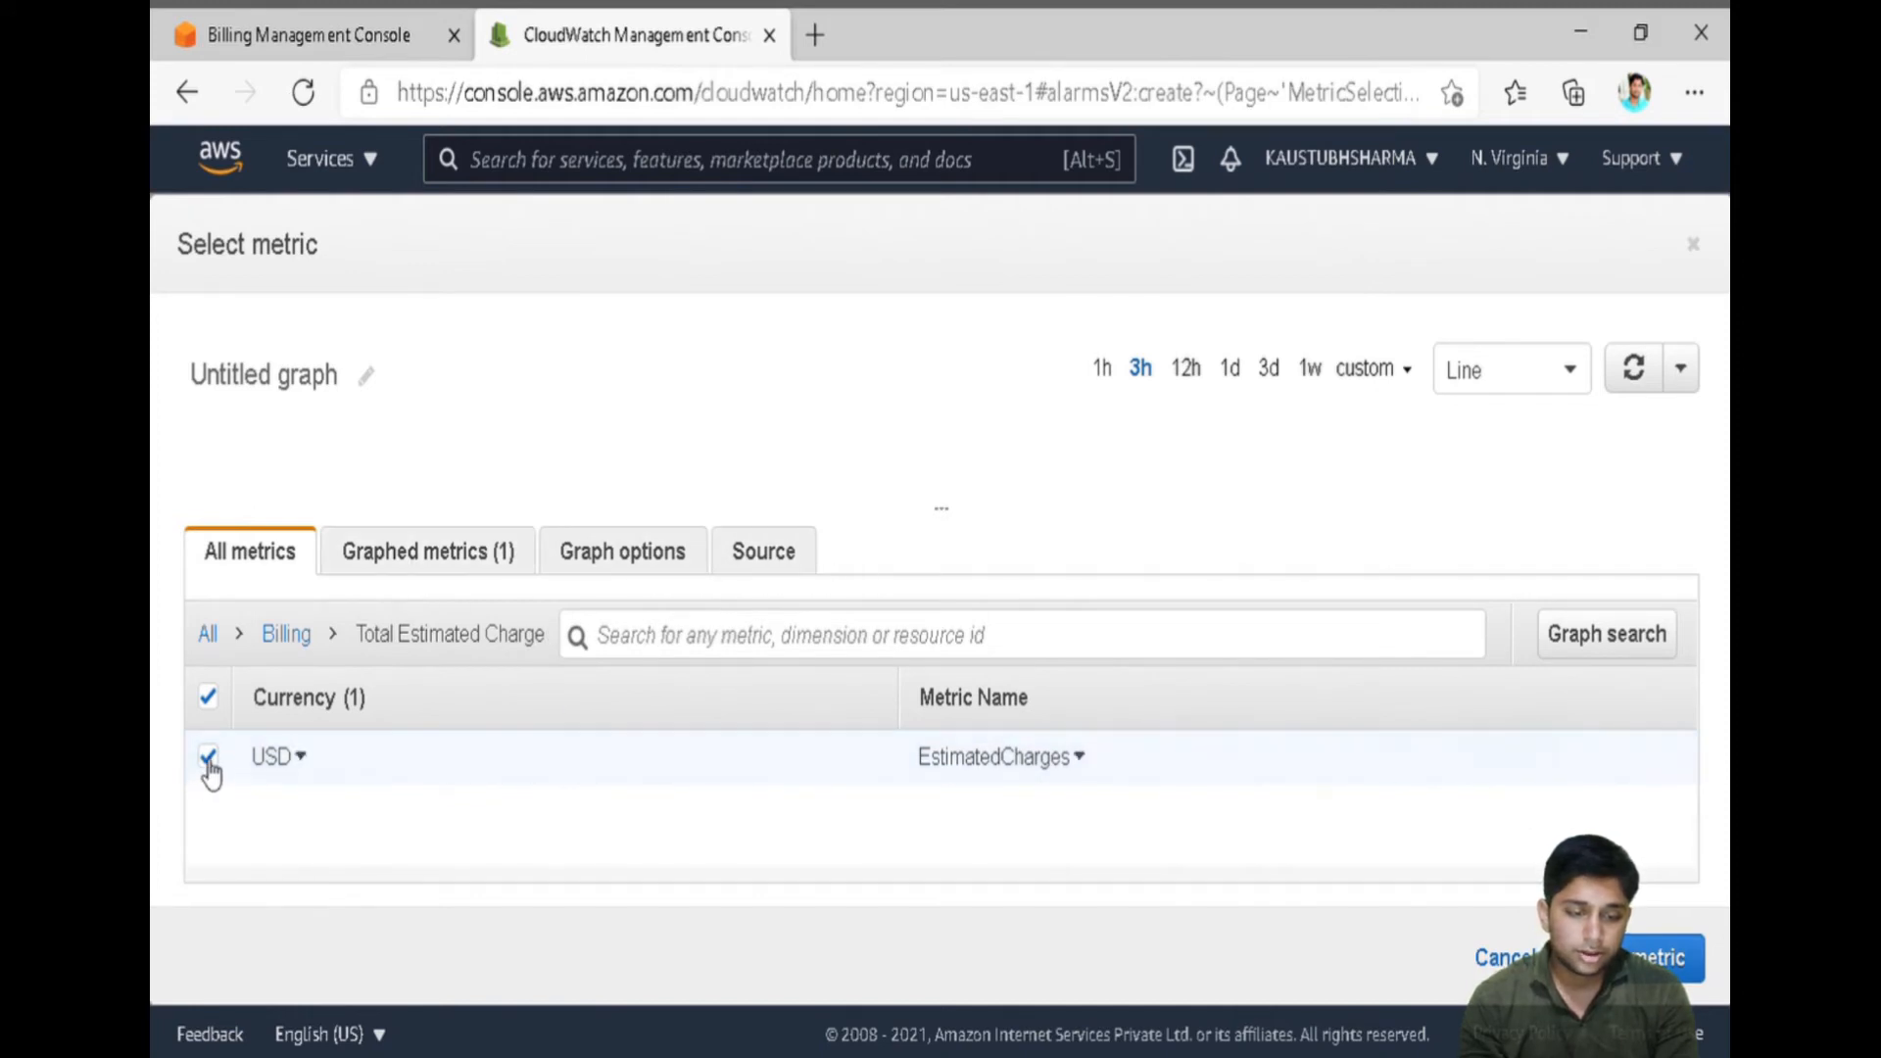
{"action": "left_click", "coordinate": [433, 555]}
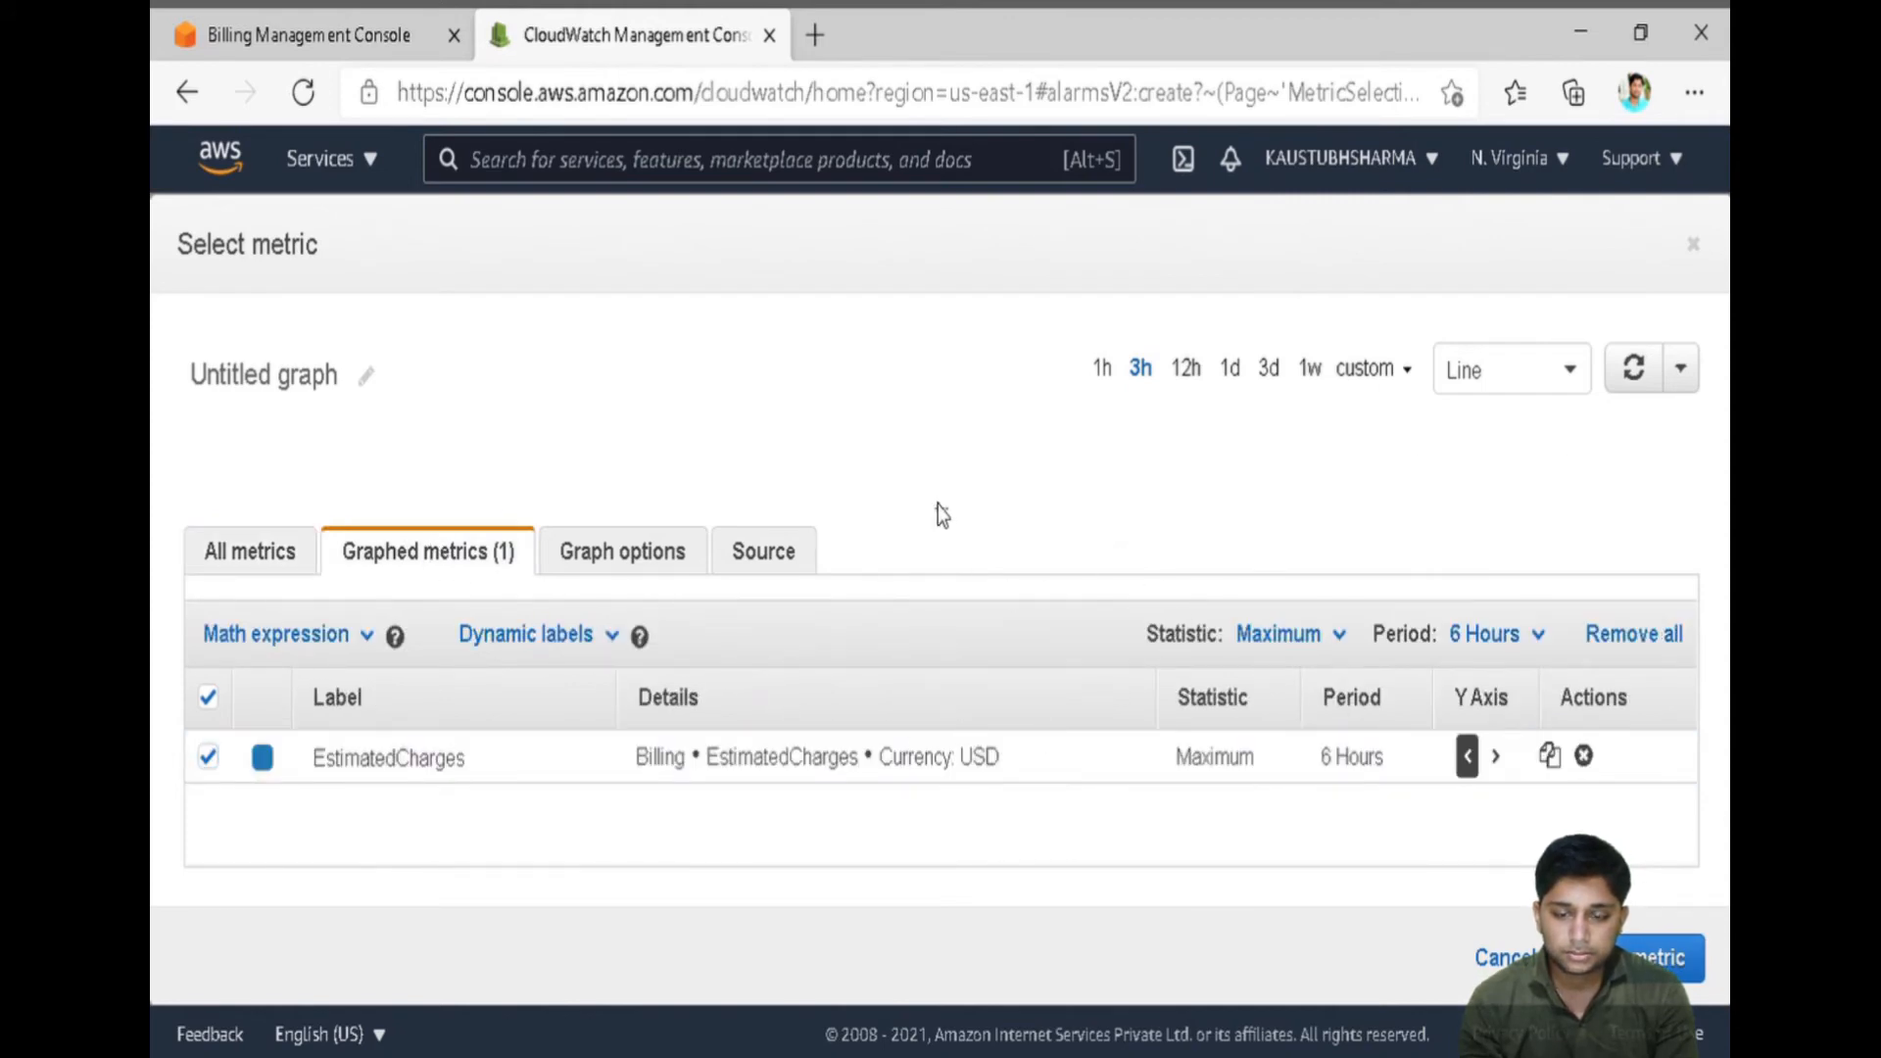
{"action": "left_click_drag", "start_coordinate": [938, 517], "coordinate": [991, 676]}
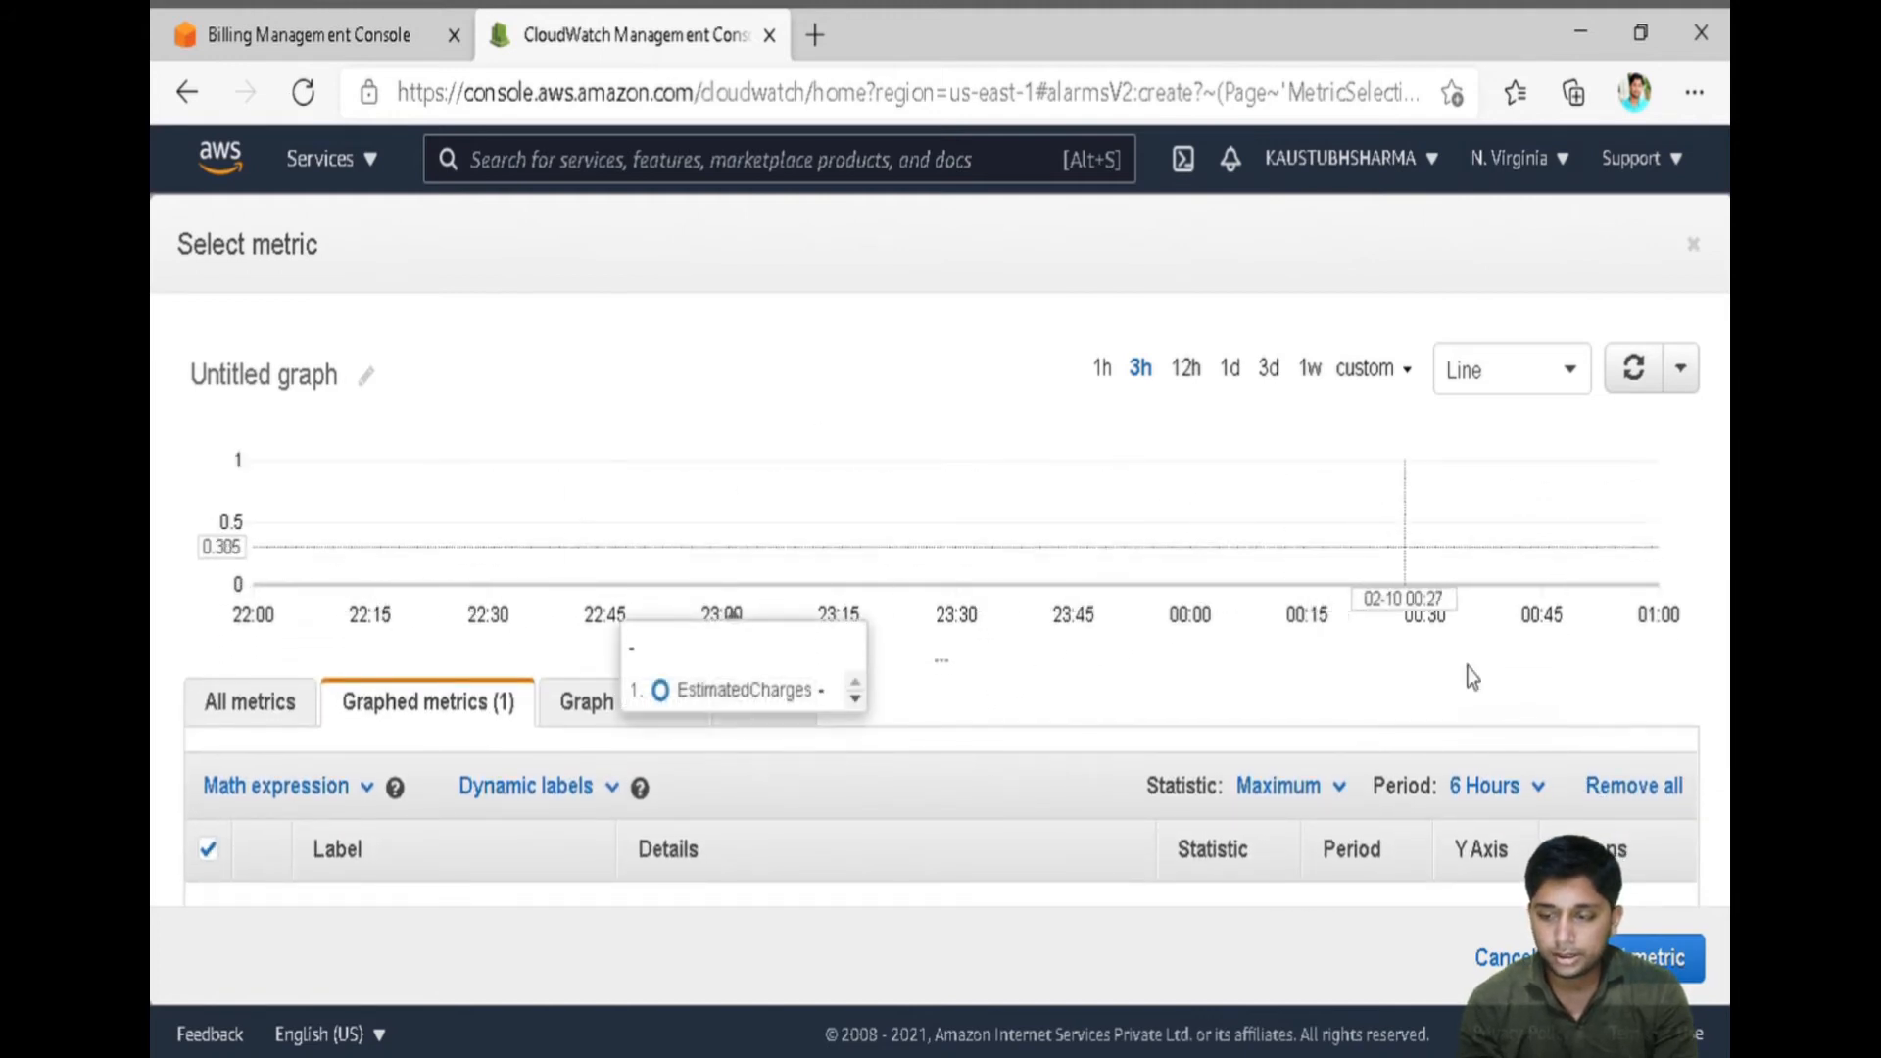
{"action": "left_click", "coordinate": [1656, 958]}
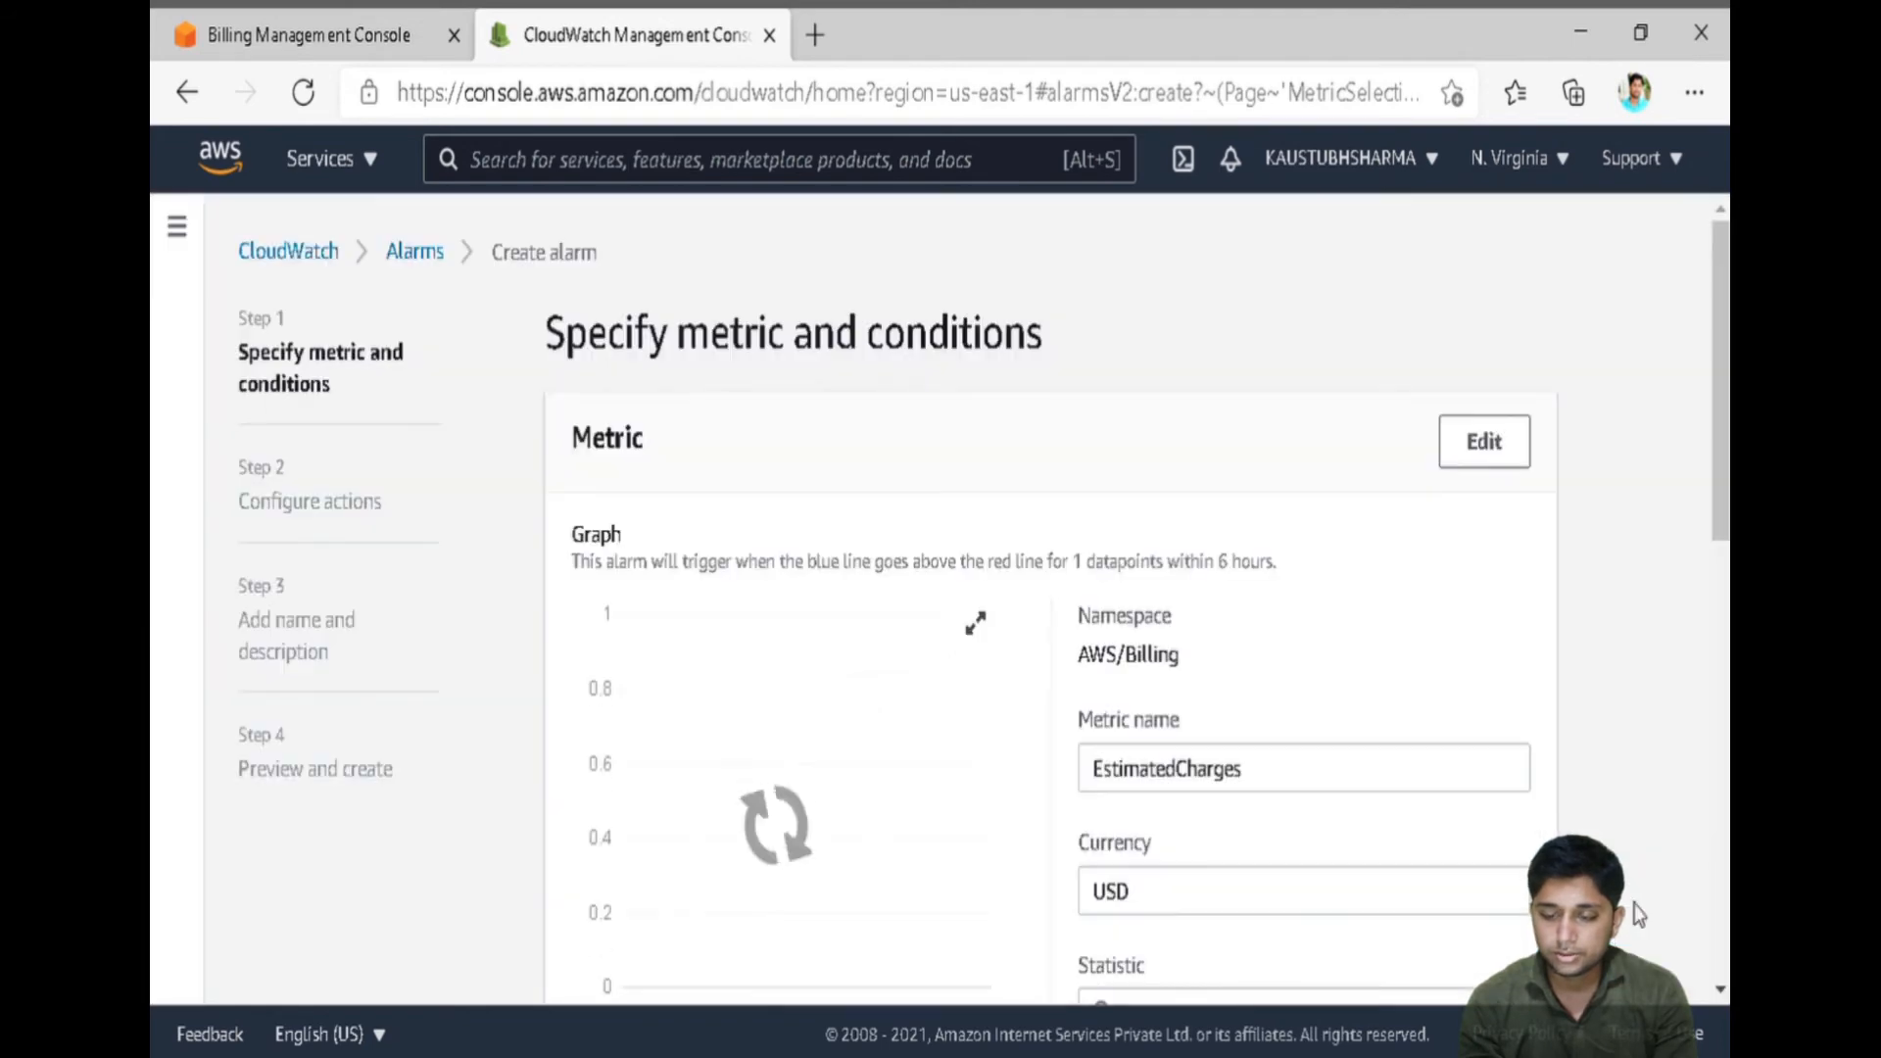
Set the alarm condition to Static, Greater than a threshold of 0 USD, and go to the next step.
{"action": "scroll", "coordinate": [1215, 814], "scroll_direction": "down", "scroll_amount": 4}
{"action": "scroll", "coordinate": [892, 789], "scroll_direction": "down", "scroll_amount": 4}
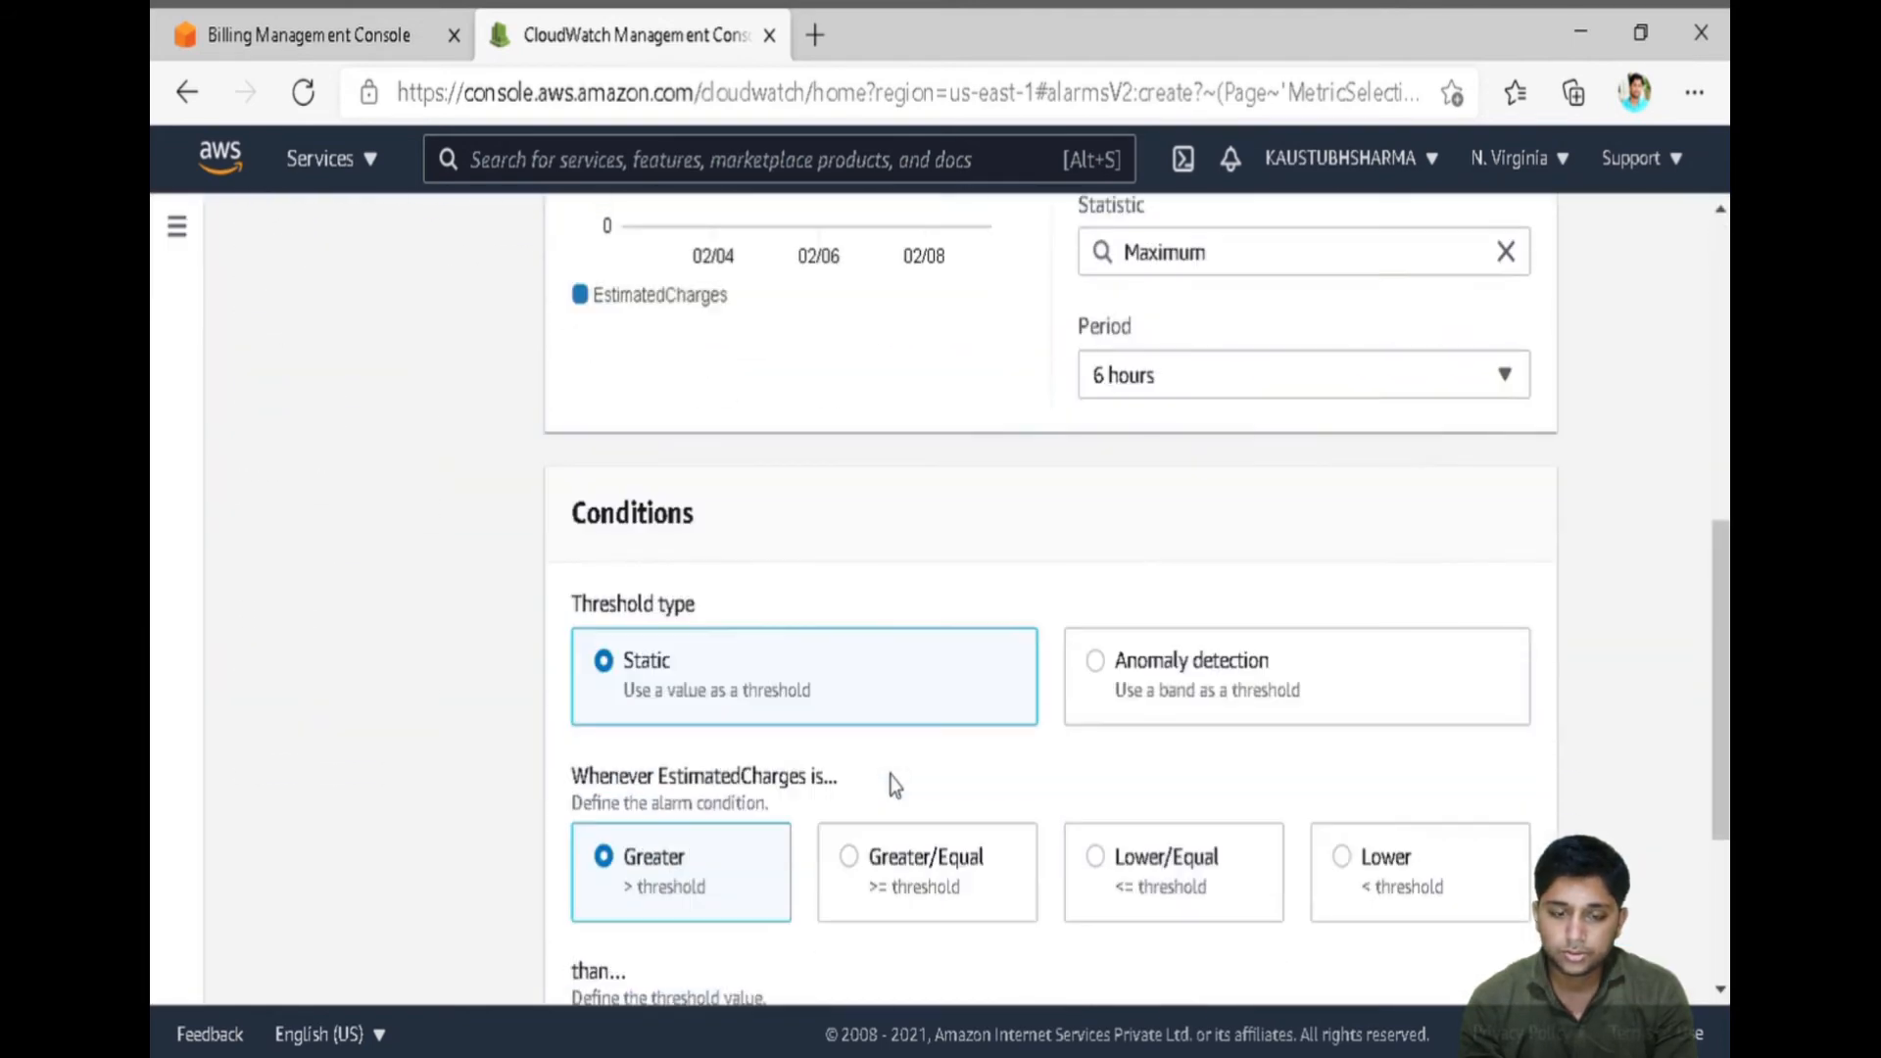
{"action": "scroll", "coordinate": [891, 553], "scroll_direction": "up", "scroll_amount": 7}
{"action": "scroll", "coordinate": [892, 554], "scroll_direction": "down", "scroll_amount": 8}
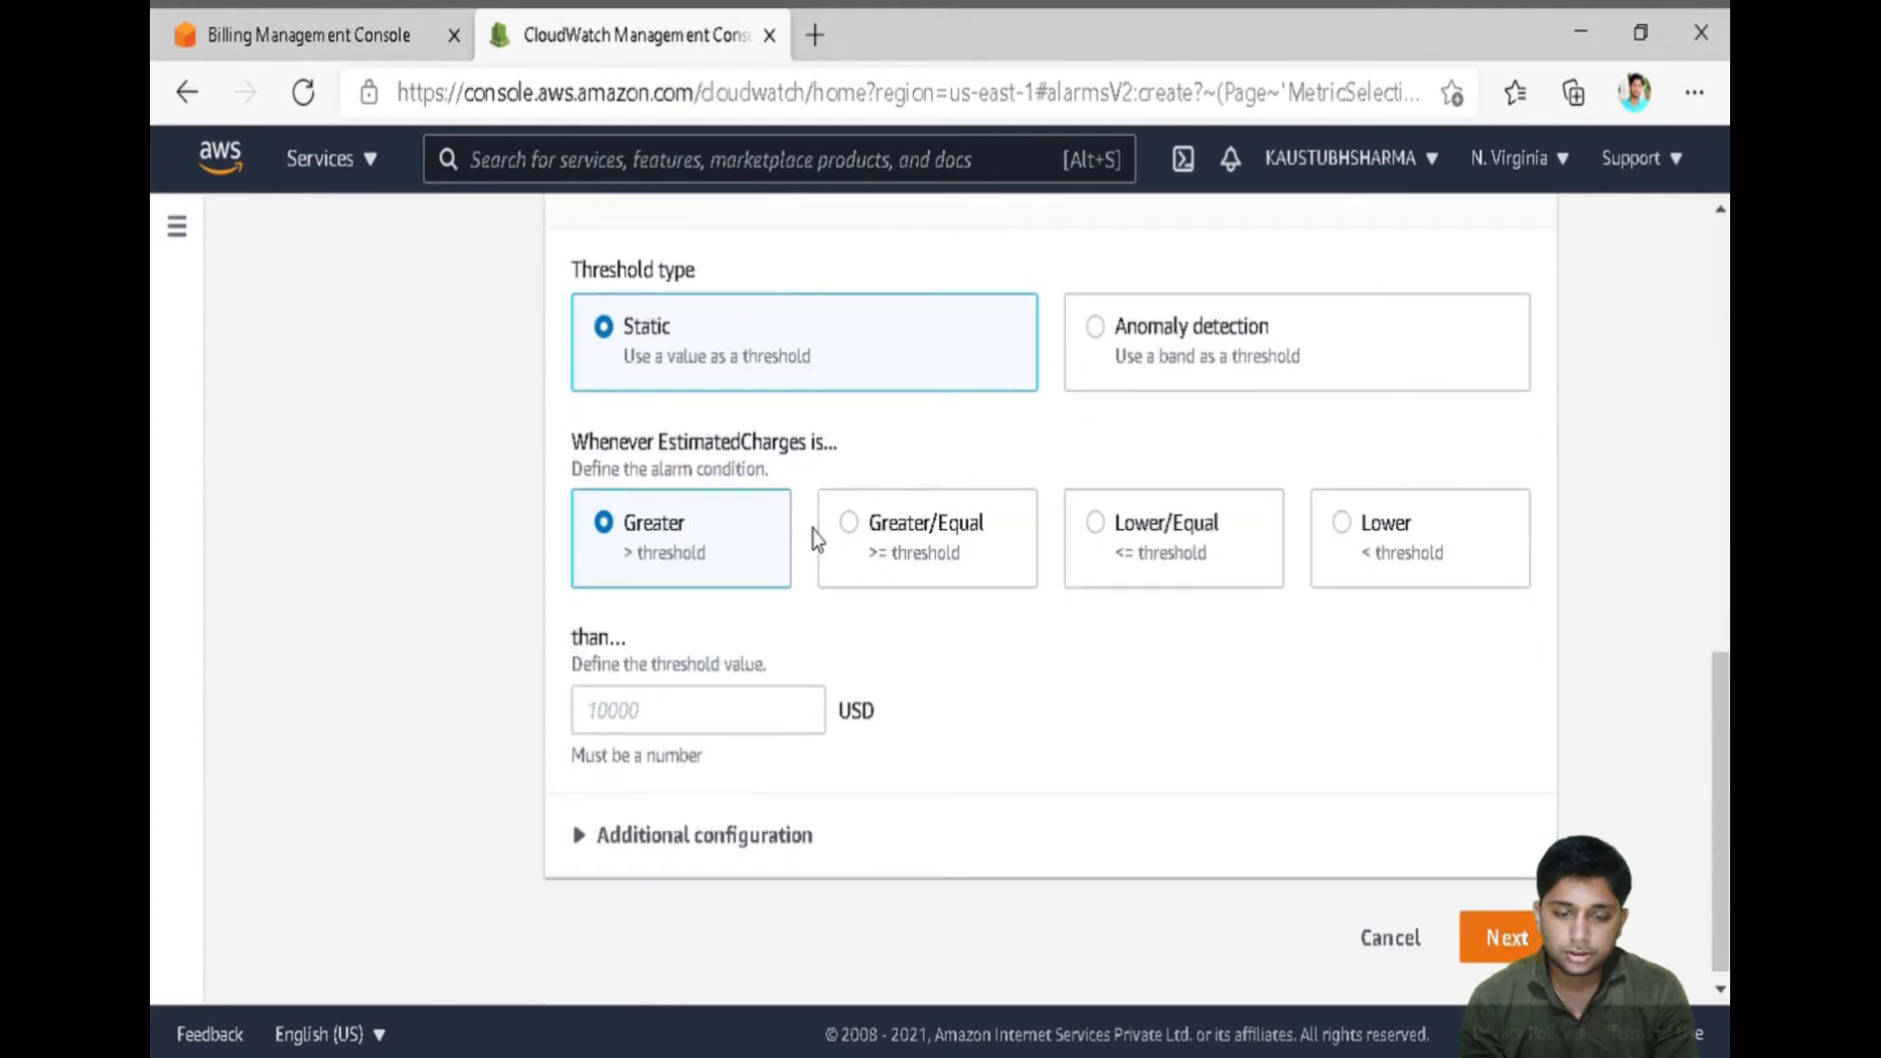
{"action": "left_click", "coordinate": [672, 727]}
{"action": "type", "text": "0"}
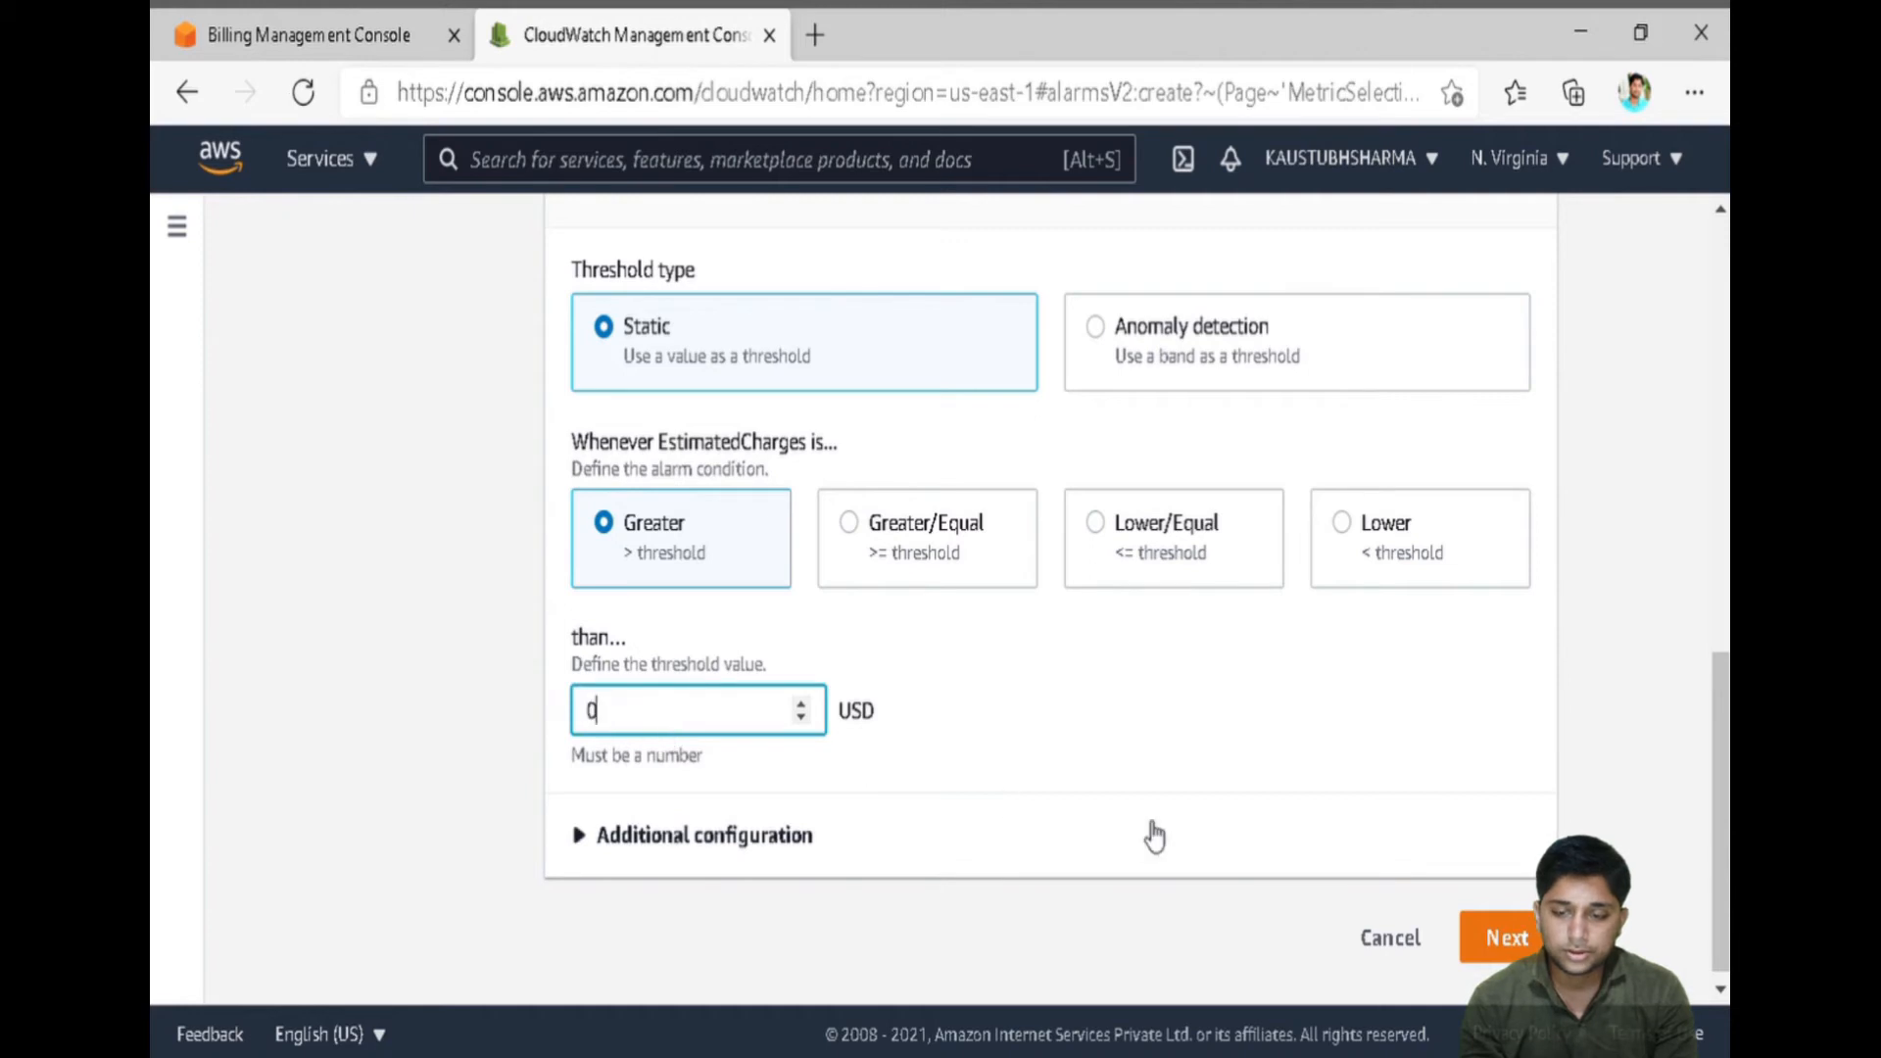
{"action": "scroll", "coordinate": [1150, 836], "scroll_direction": "down", "scroll_amount": 1}
{"action": "left_click", "coordinate": [1532, 929]}
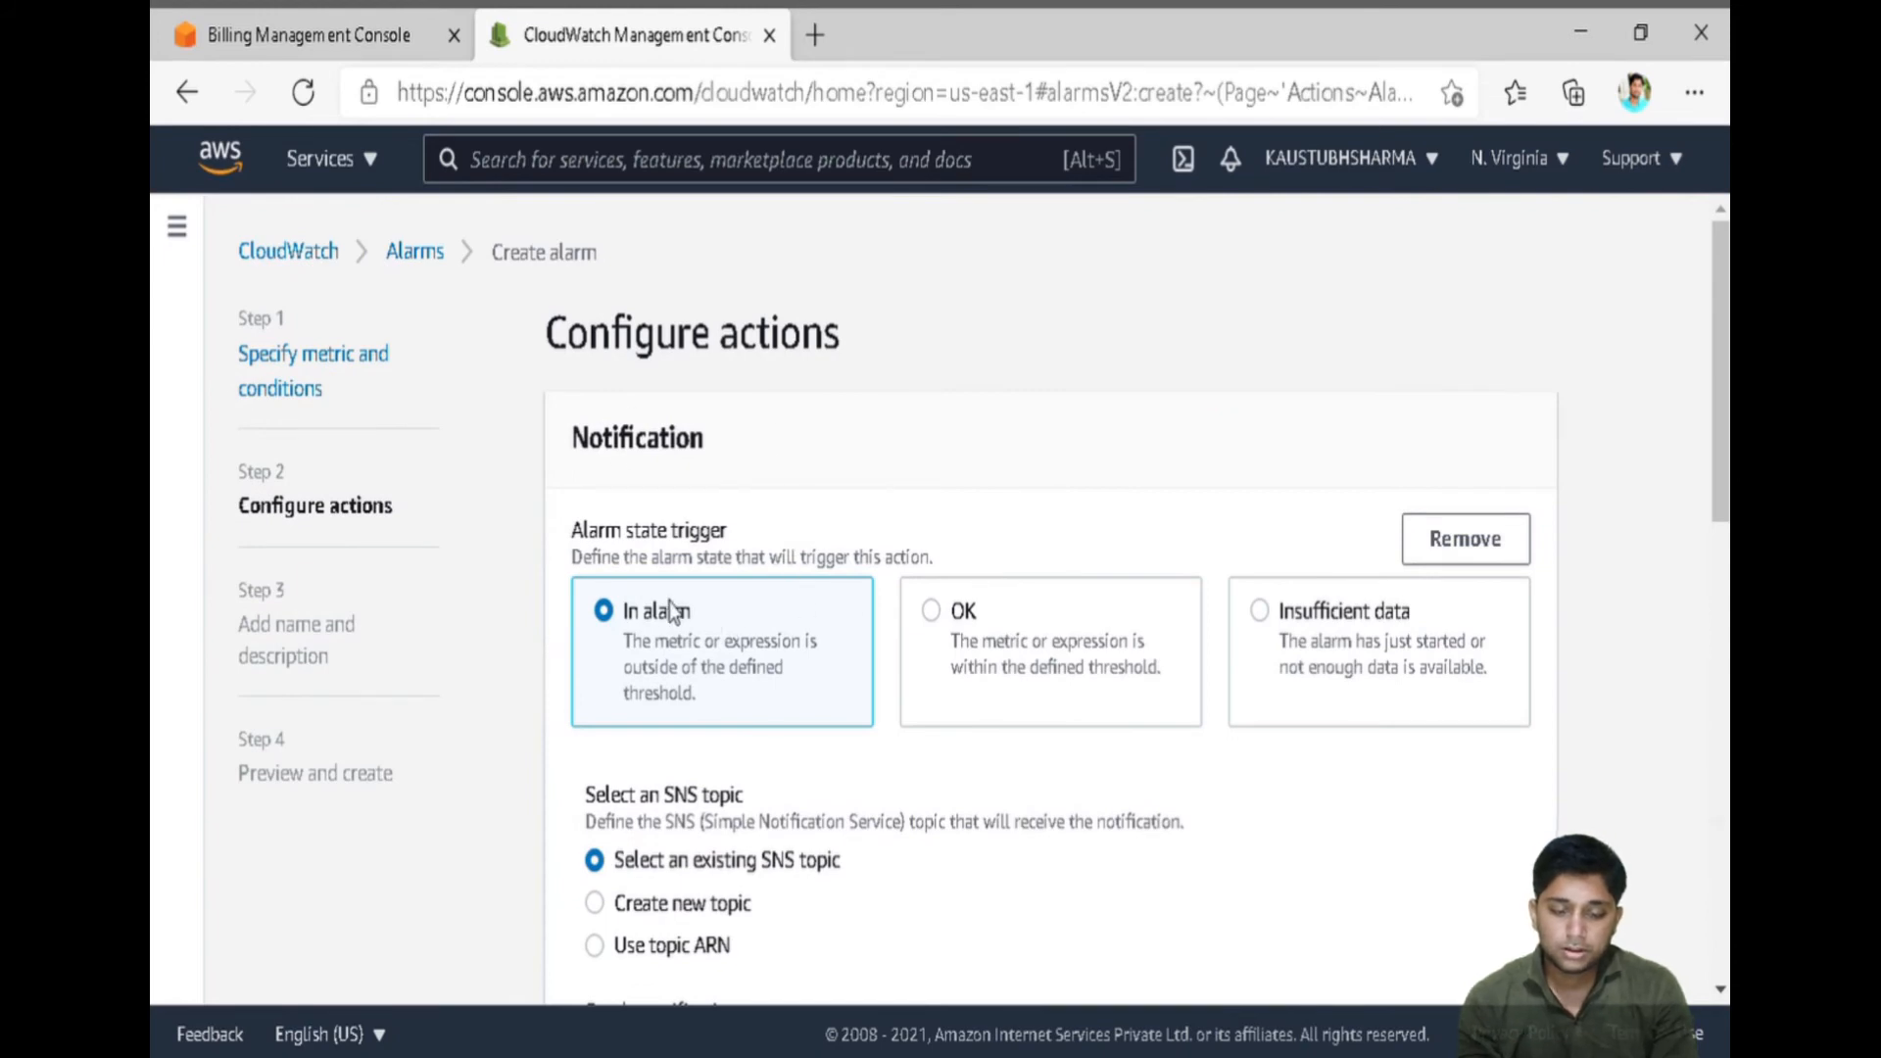
Choose to create a new SNS notification topic named Billing_Alarm.
{"action": "scroll", "coordinate": [875, 754], "scroll_direction": "down", "scroll_amount": 3}
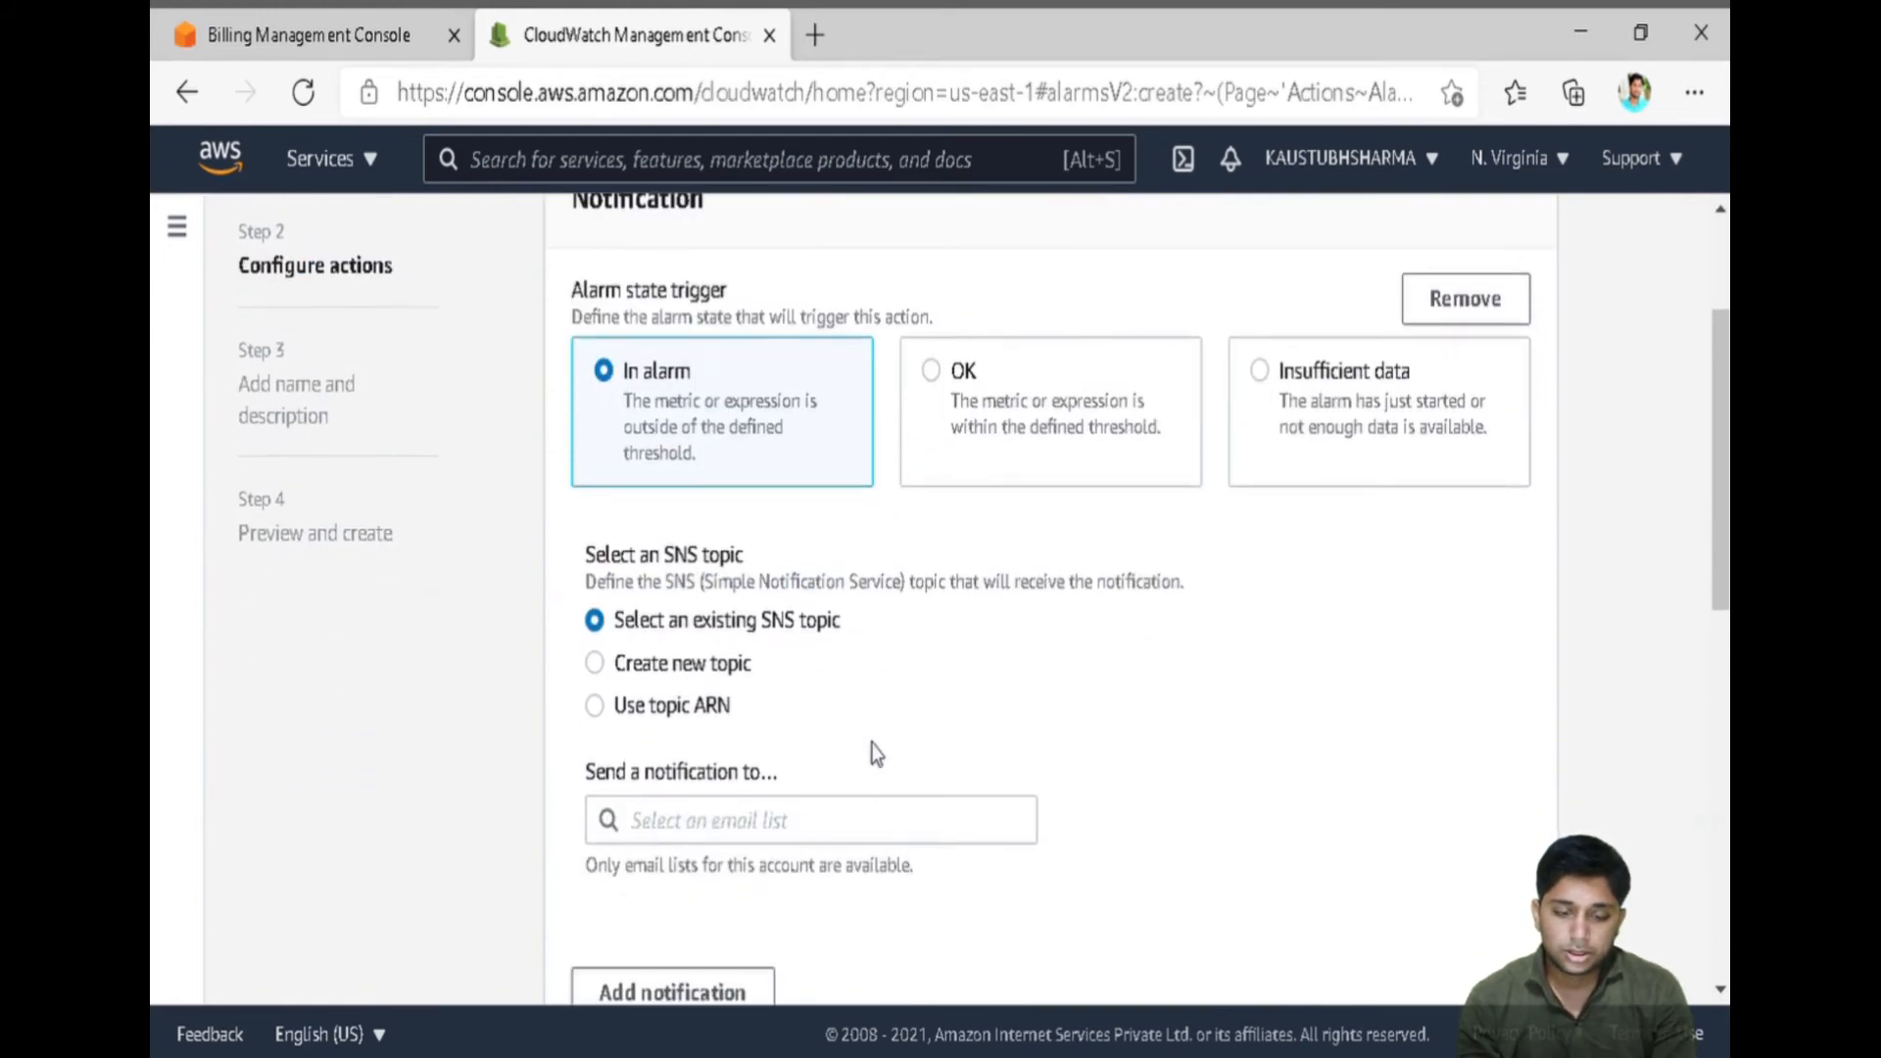
{"action": "scroll", "coordinate": [646, 628], "scroll_direction": "down", "scroll_amount": 2}
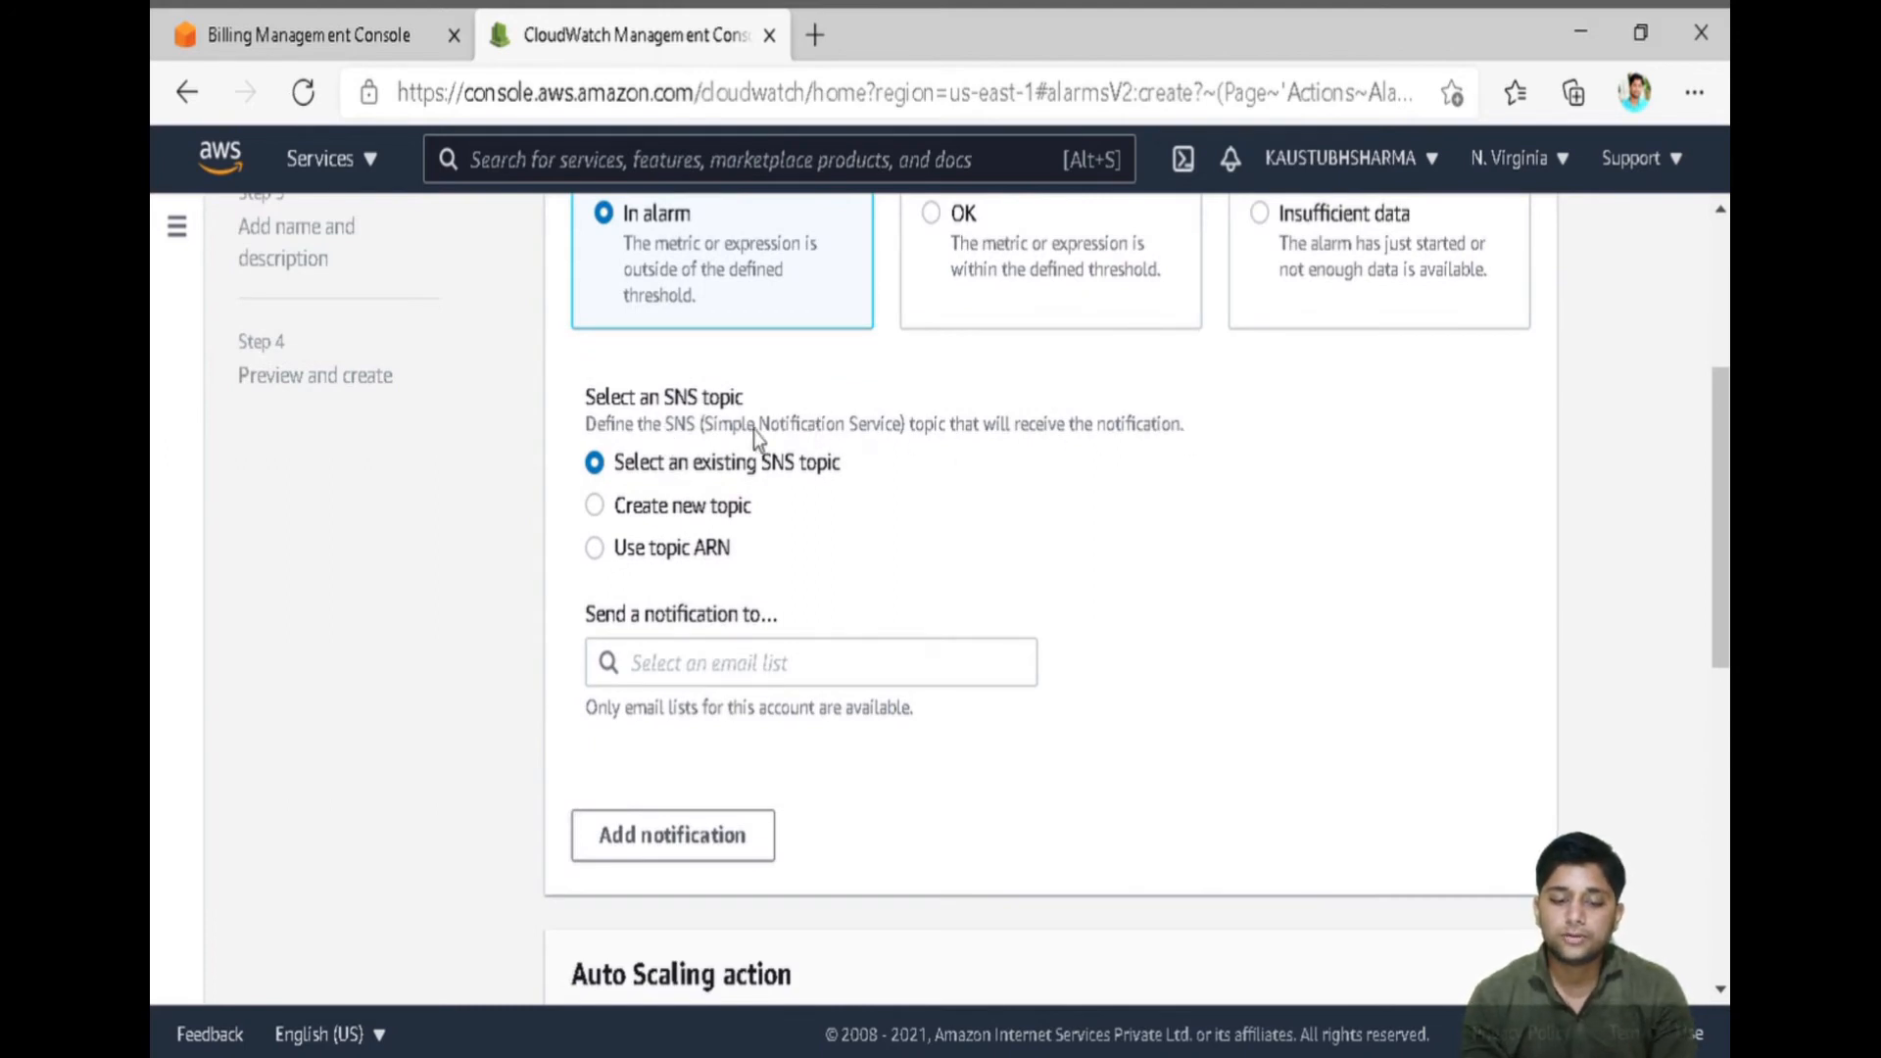
{"action": "left_click_drag", "start_coordinate": [666, 427], "coordinate": [1049, 433]}
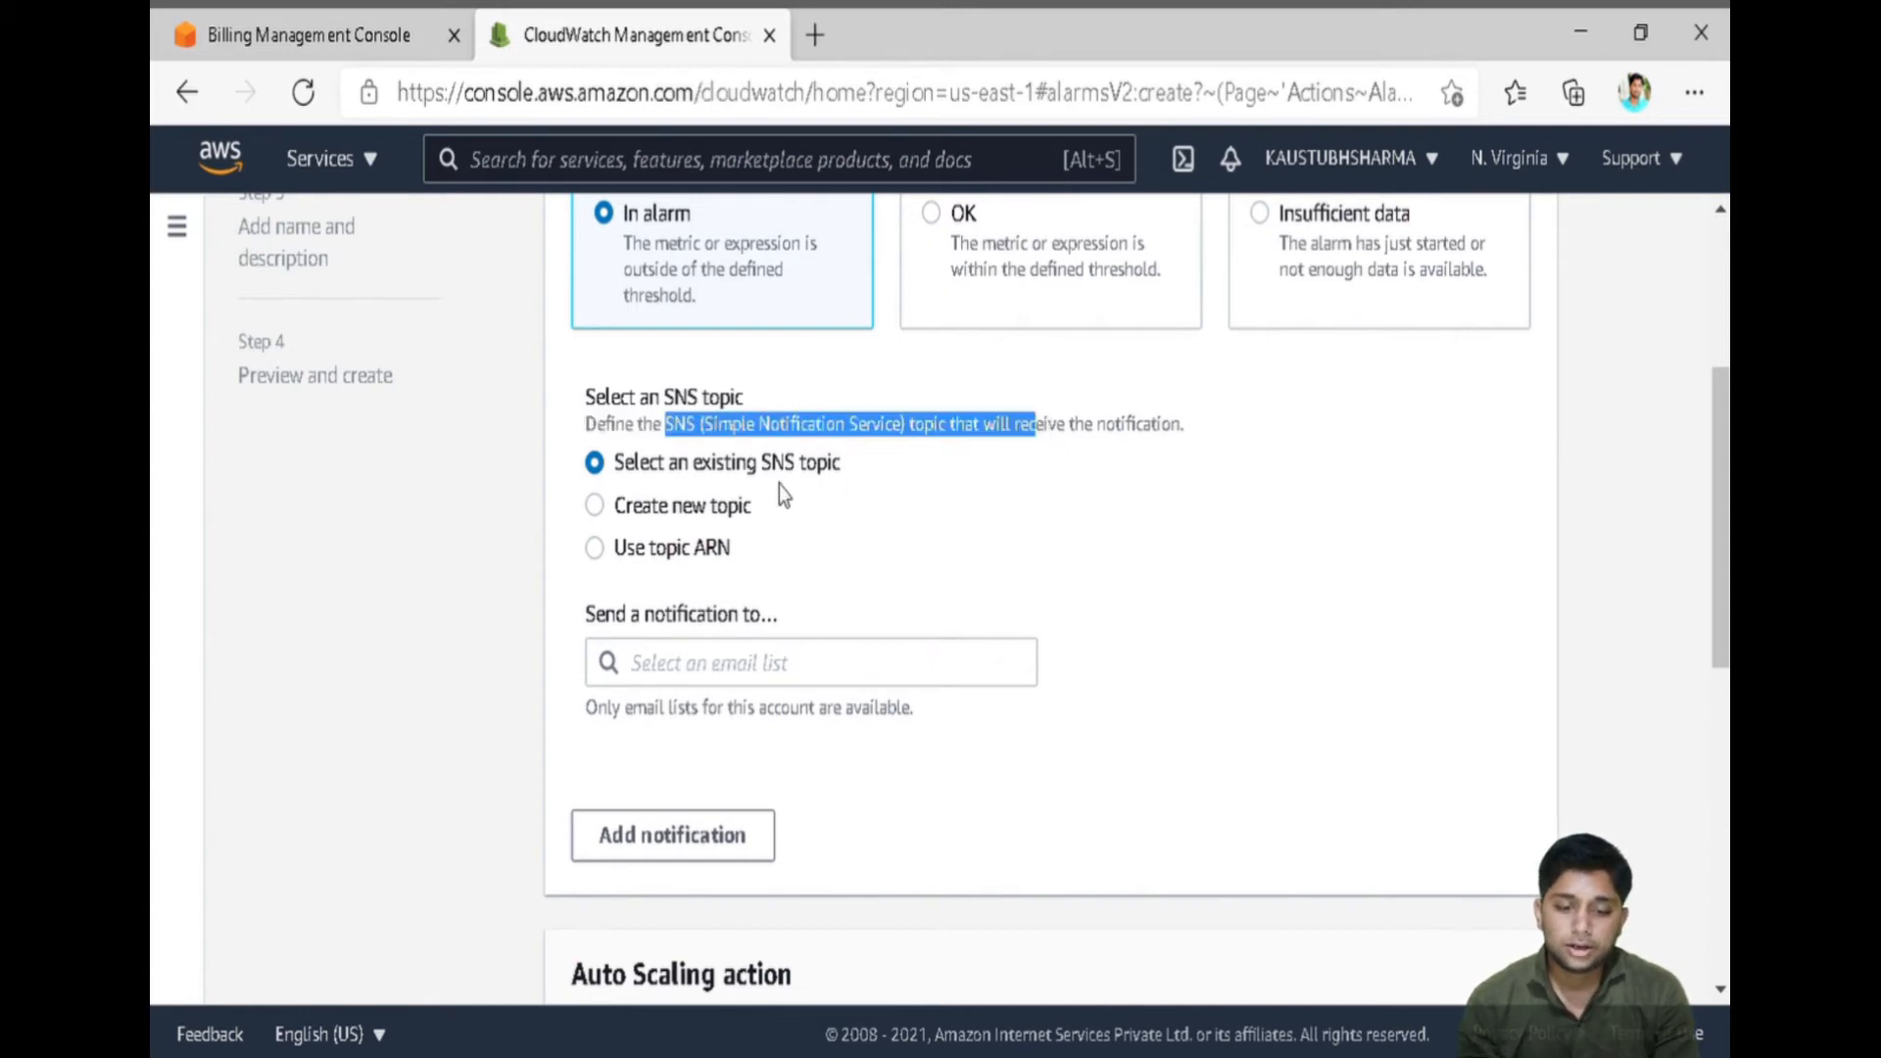
{"action": "left_click", "coordinate": [596, 508]}
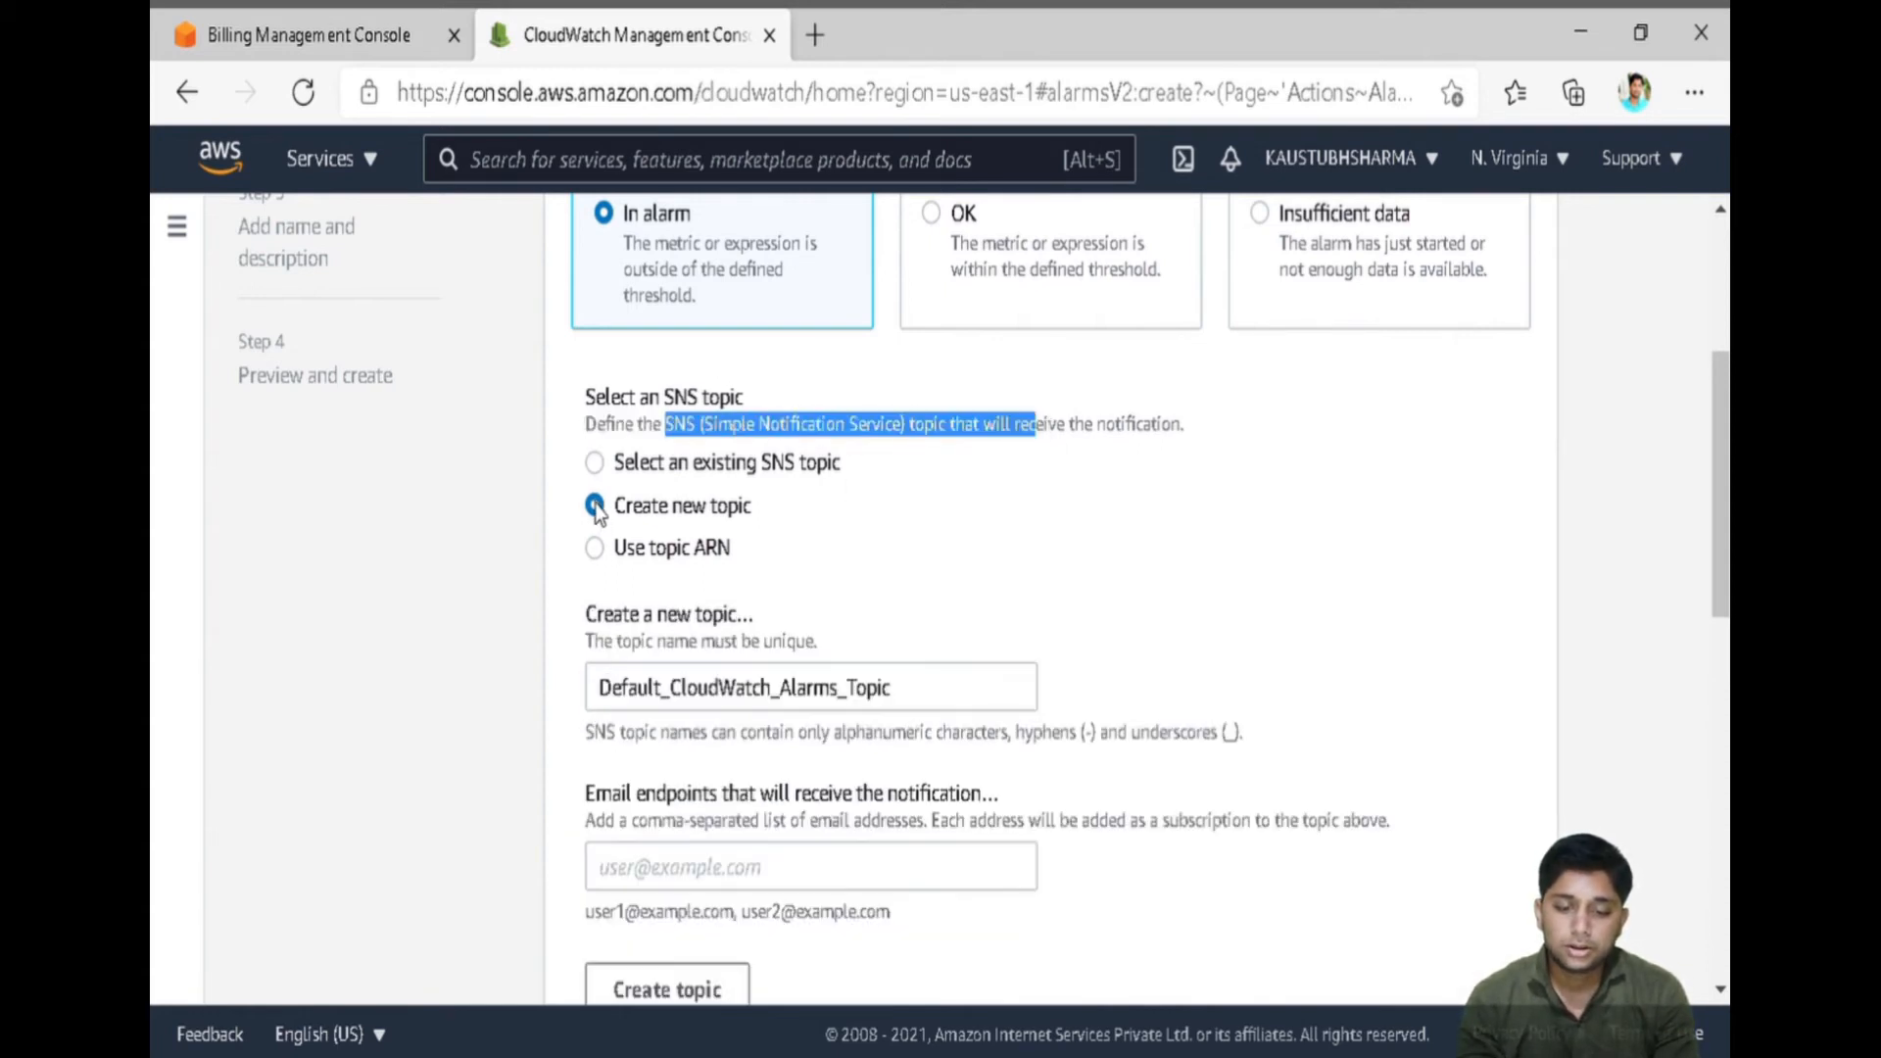
{"action": "left_click", "coordinate": [959, 705]}
{"action": "key", "text": "ctrl+a"}
{"action": "scroll", "coordinate": [409, 568], "scroll_direction": "down", "scroll_amount": 2}
{"action": "type", "text": "Bi"}
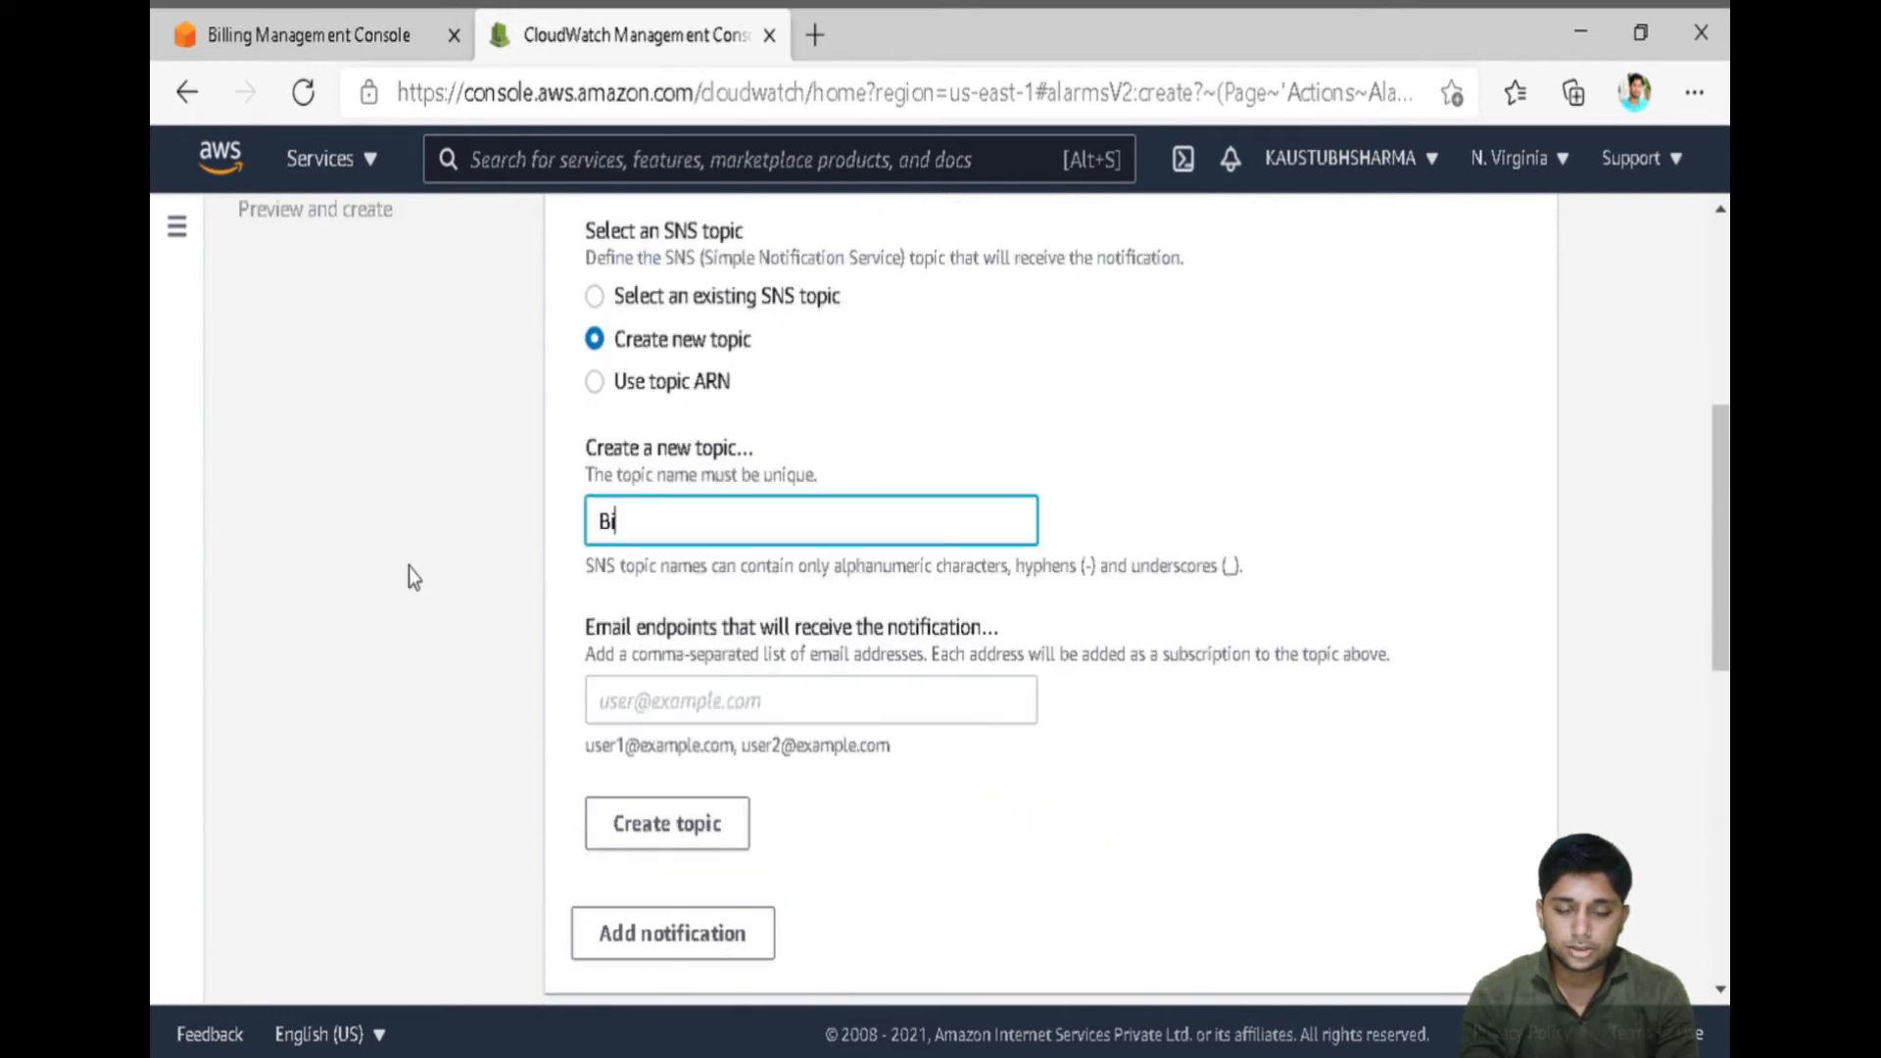
{"action": "type", "text": "lling_A"}
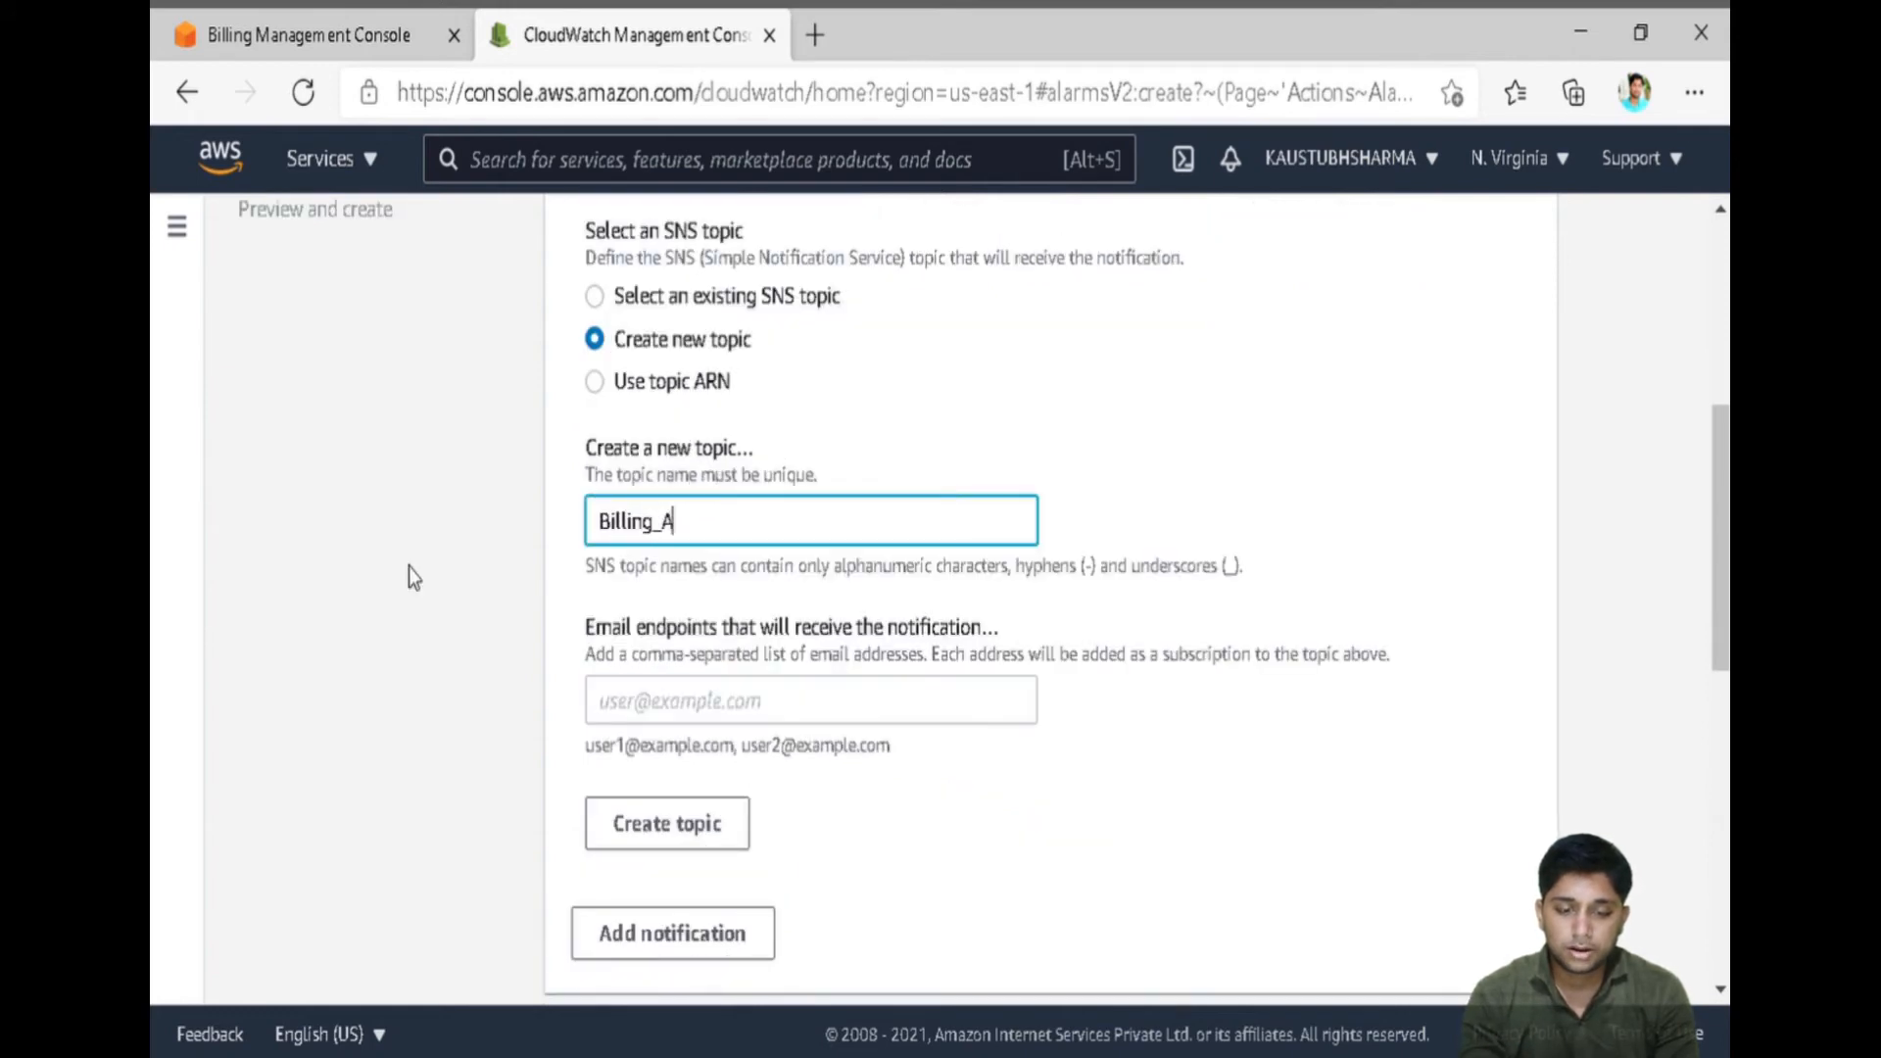
{"action": "type", "text": "larm"}
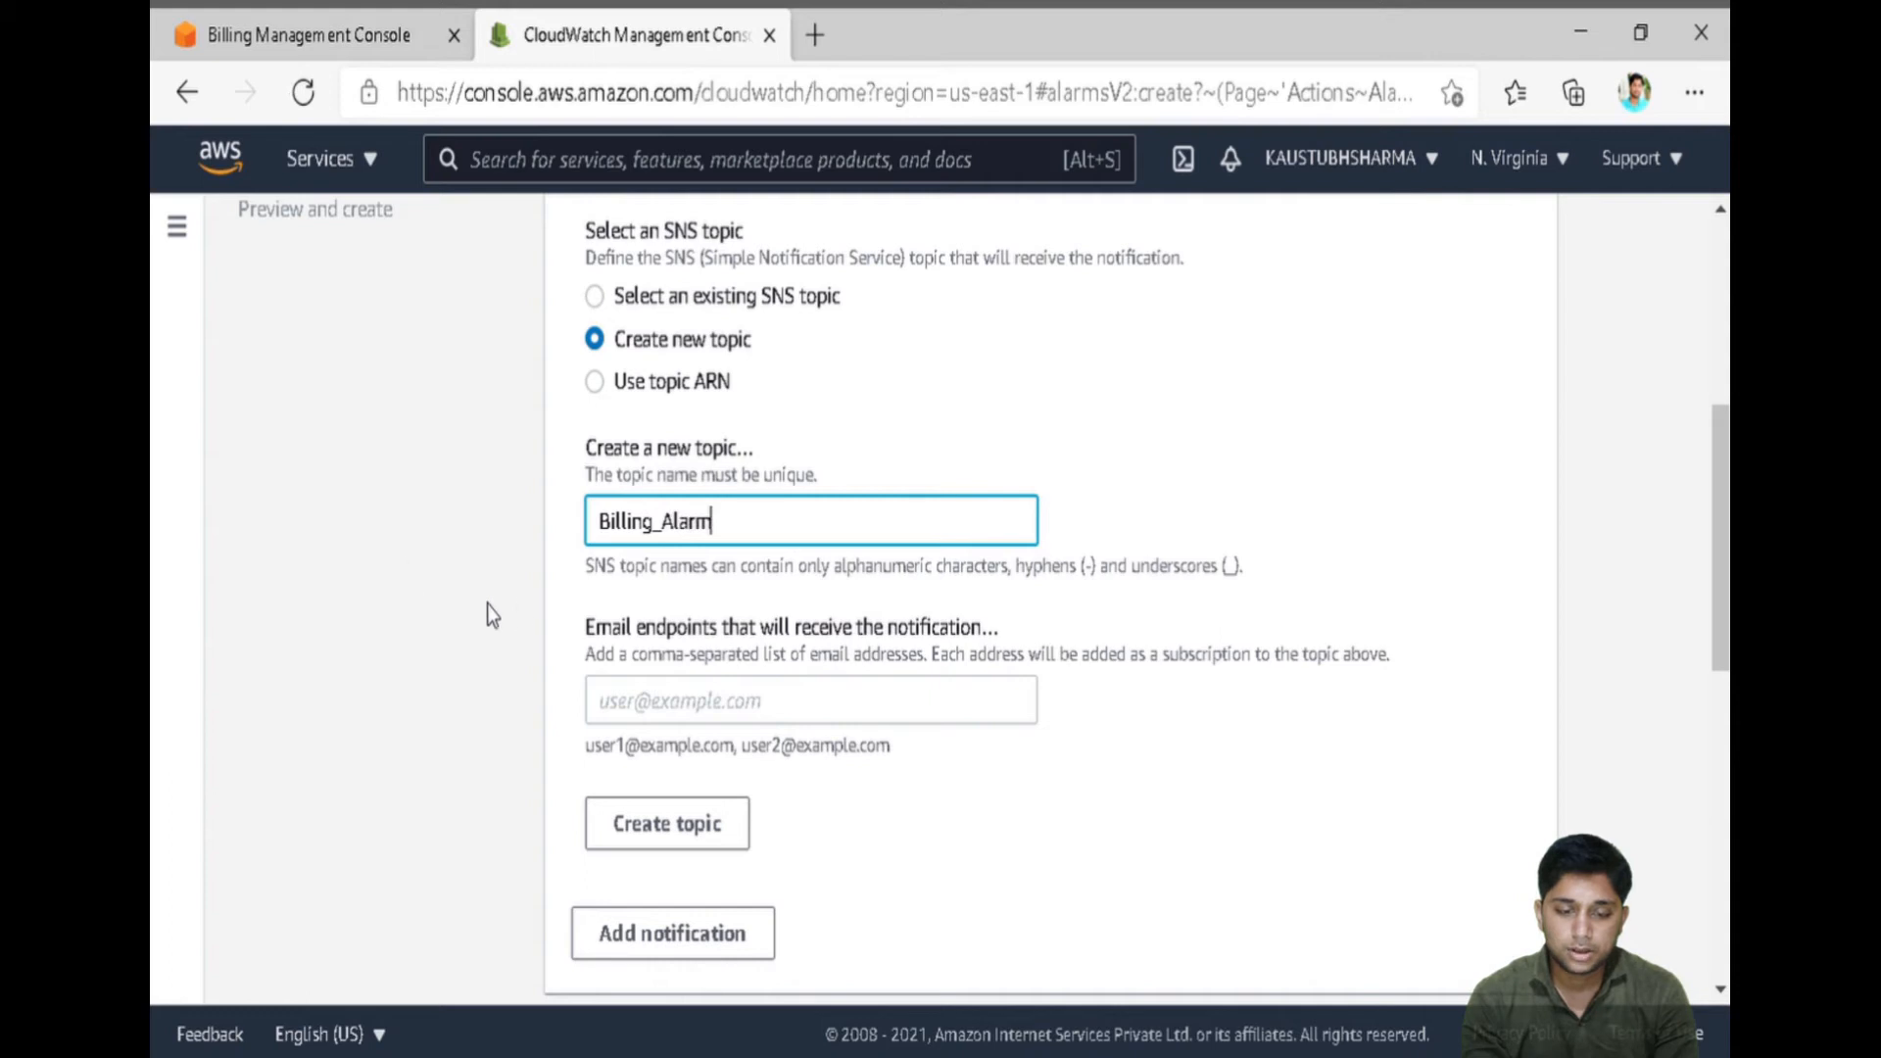
{"action": "left_click", "coordinate": [678, 729]}
Enter the account owner's email address as the endpoint and create the Billing_Alarm topic.
{"action": "left_click", "coordinate": [647, 710]}
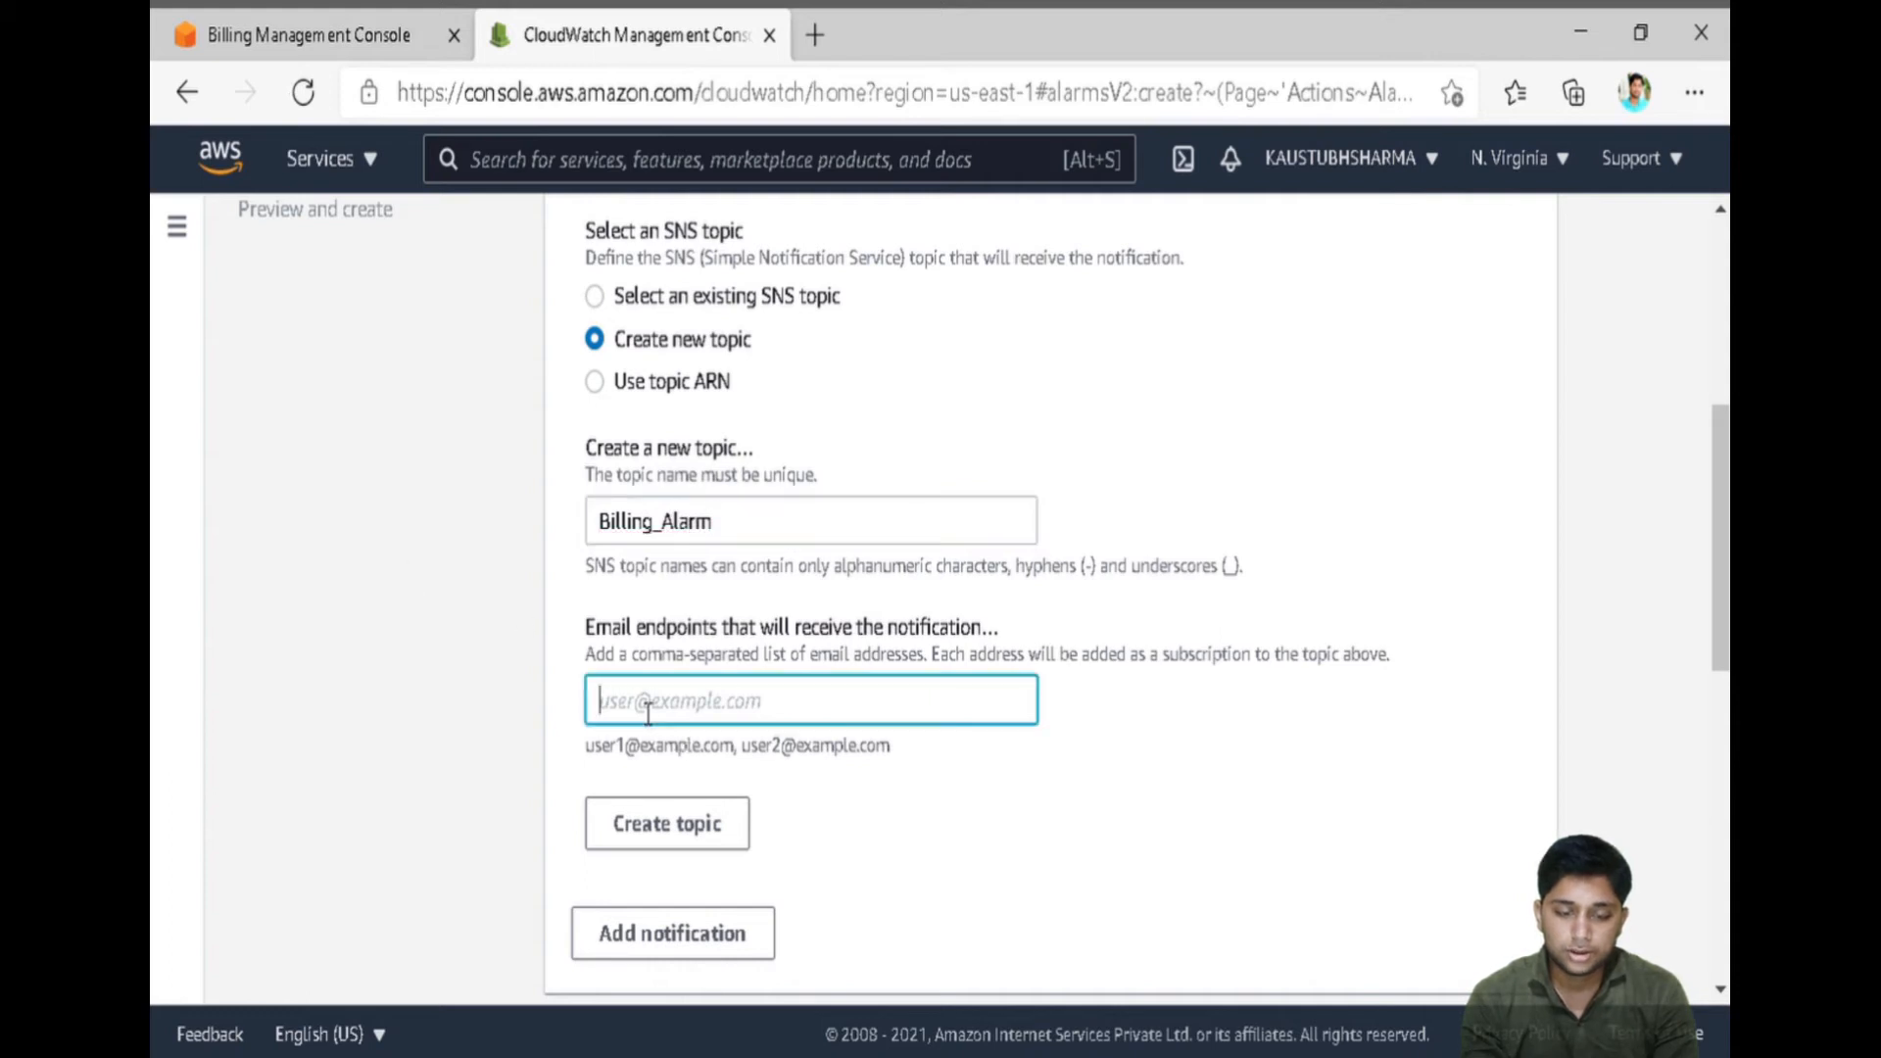
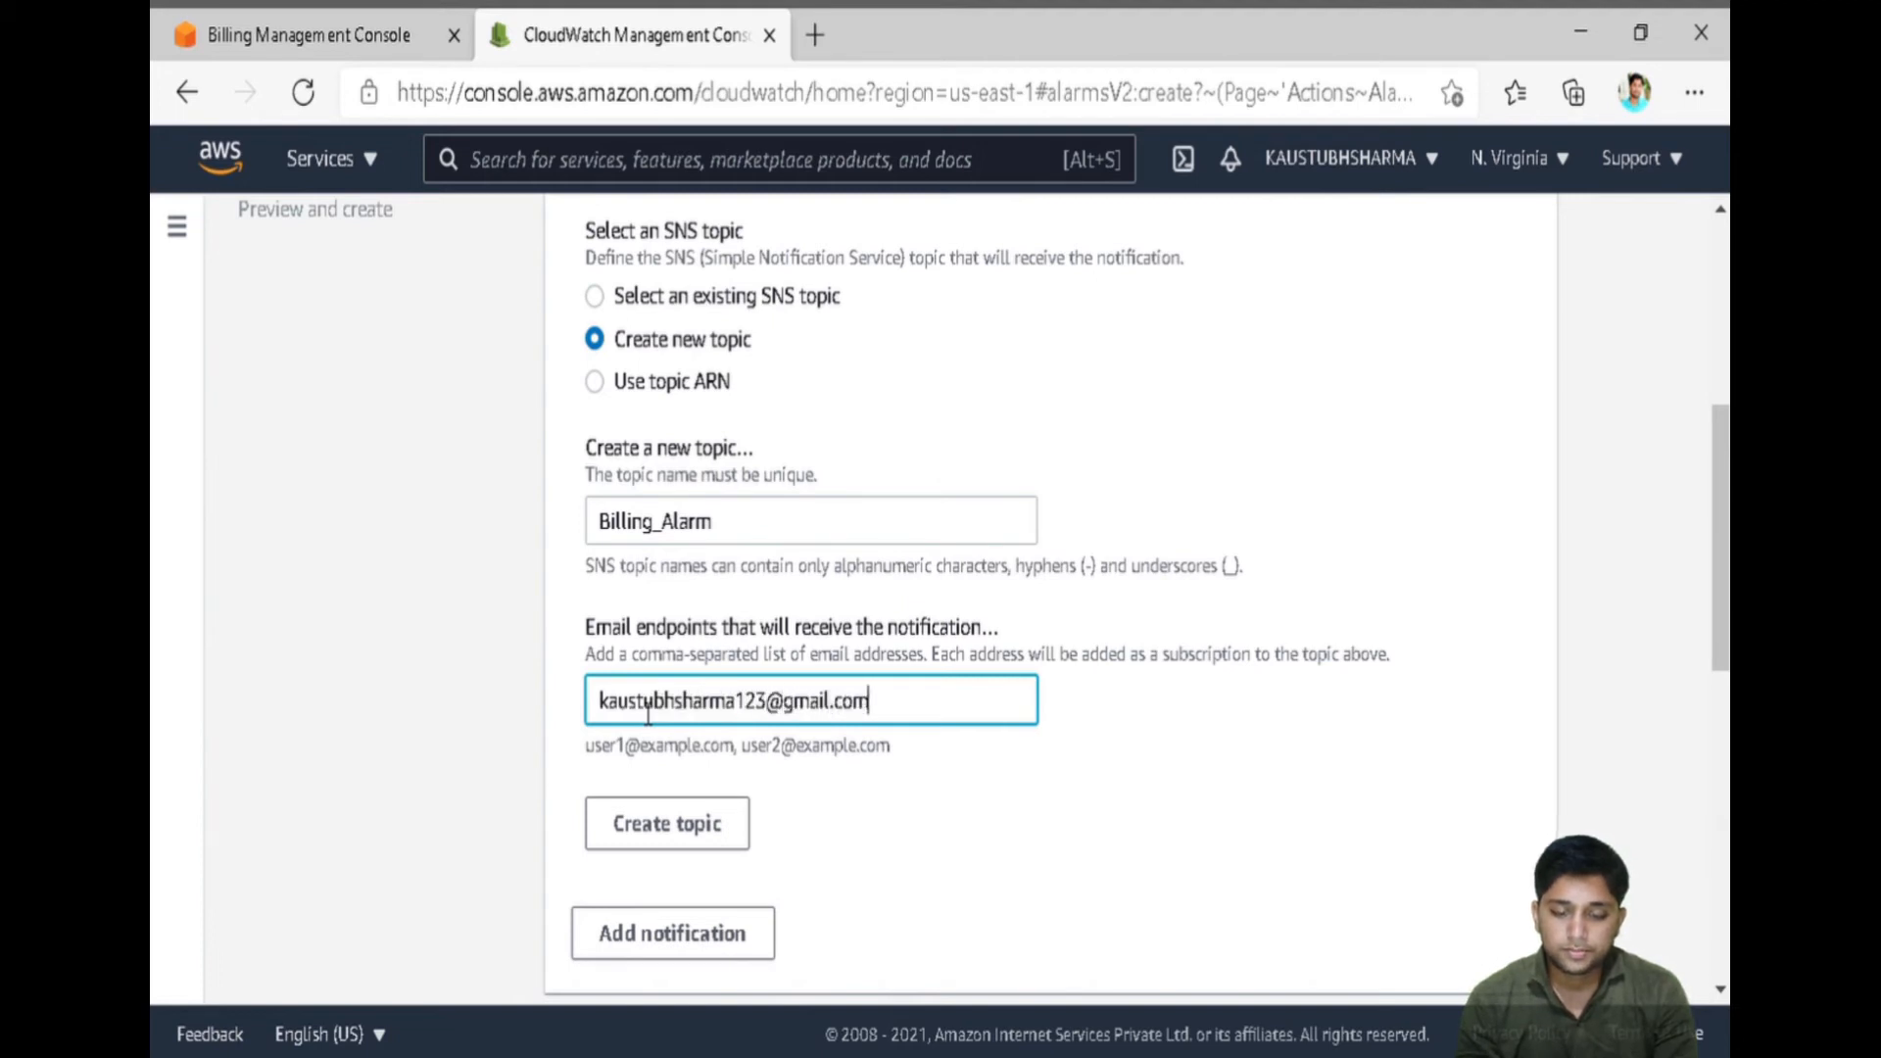
{"action": "scroll", "coordinate": [770, 868], "scroll_direction": "down", "scroll_amount": 2}
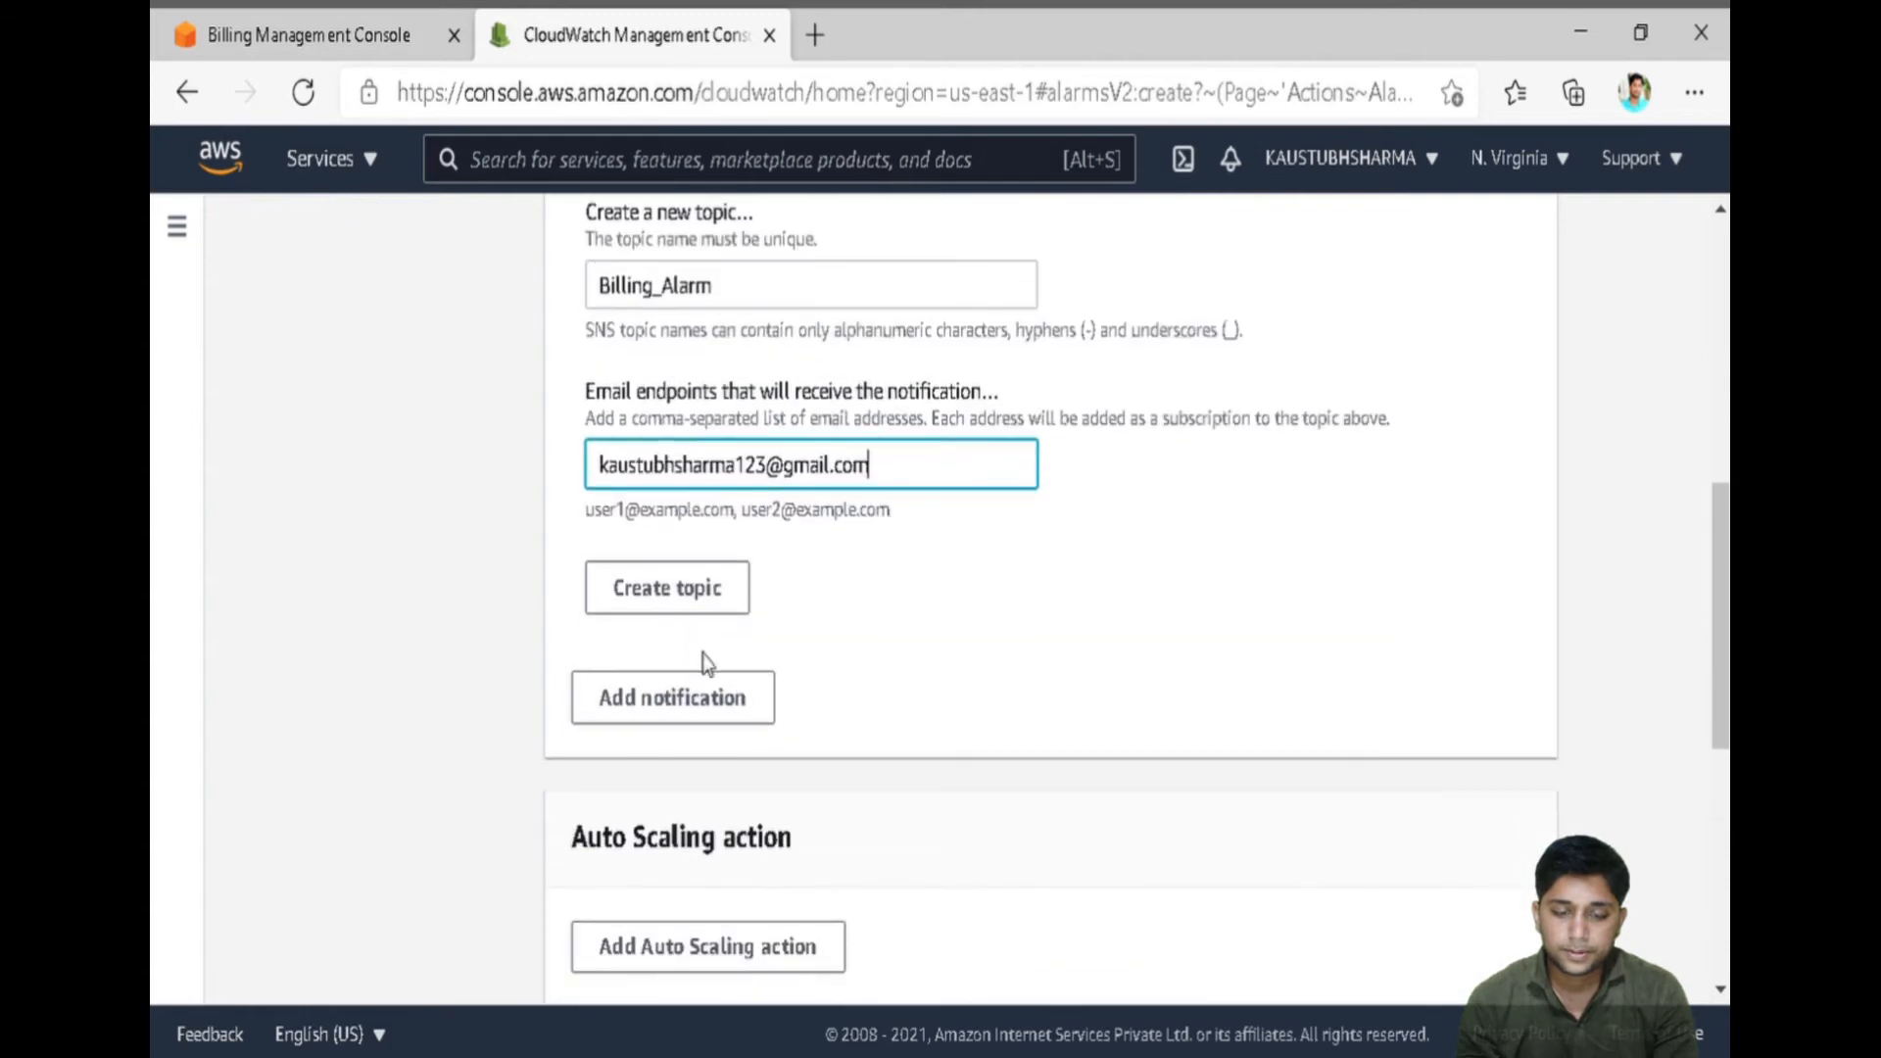
{"action": "left_click", "coordinate": [656, 590]}
Add a second notification, then remove it, keeping only the Billing_Alarm In alarm notification.
{"action": "scroll", "coordinate": [932, 549], "scroll_direction": "up", "scroll_amount": 2}
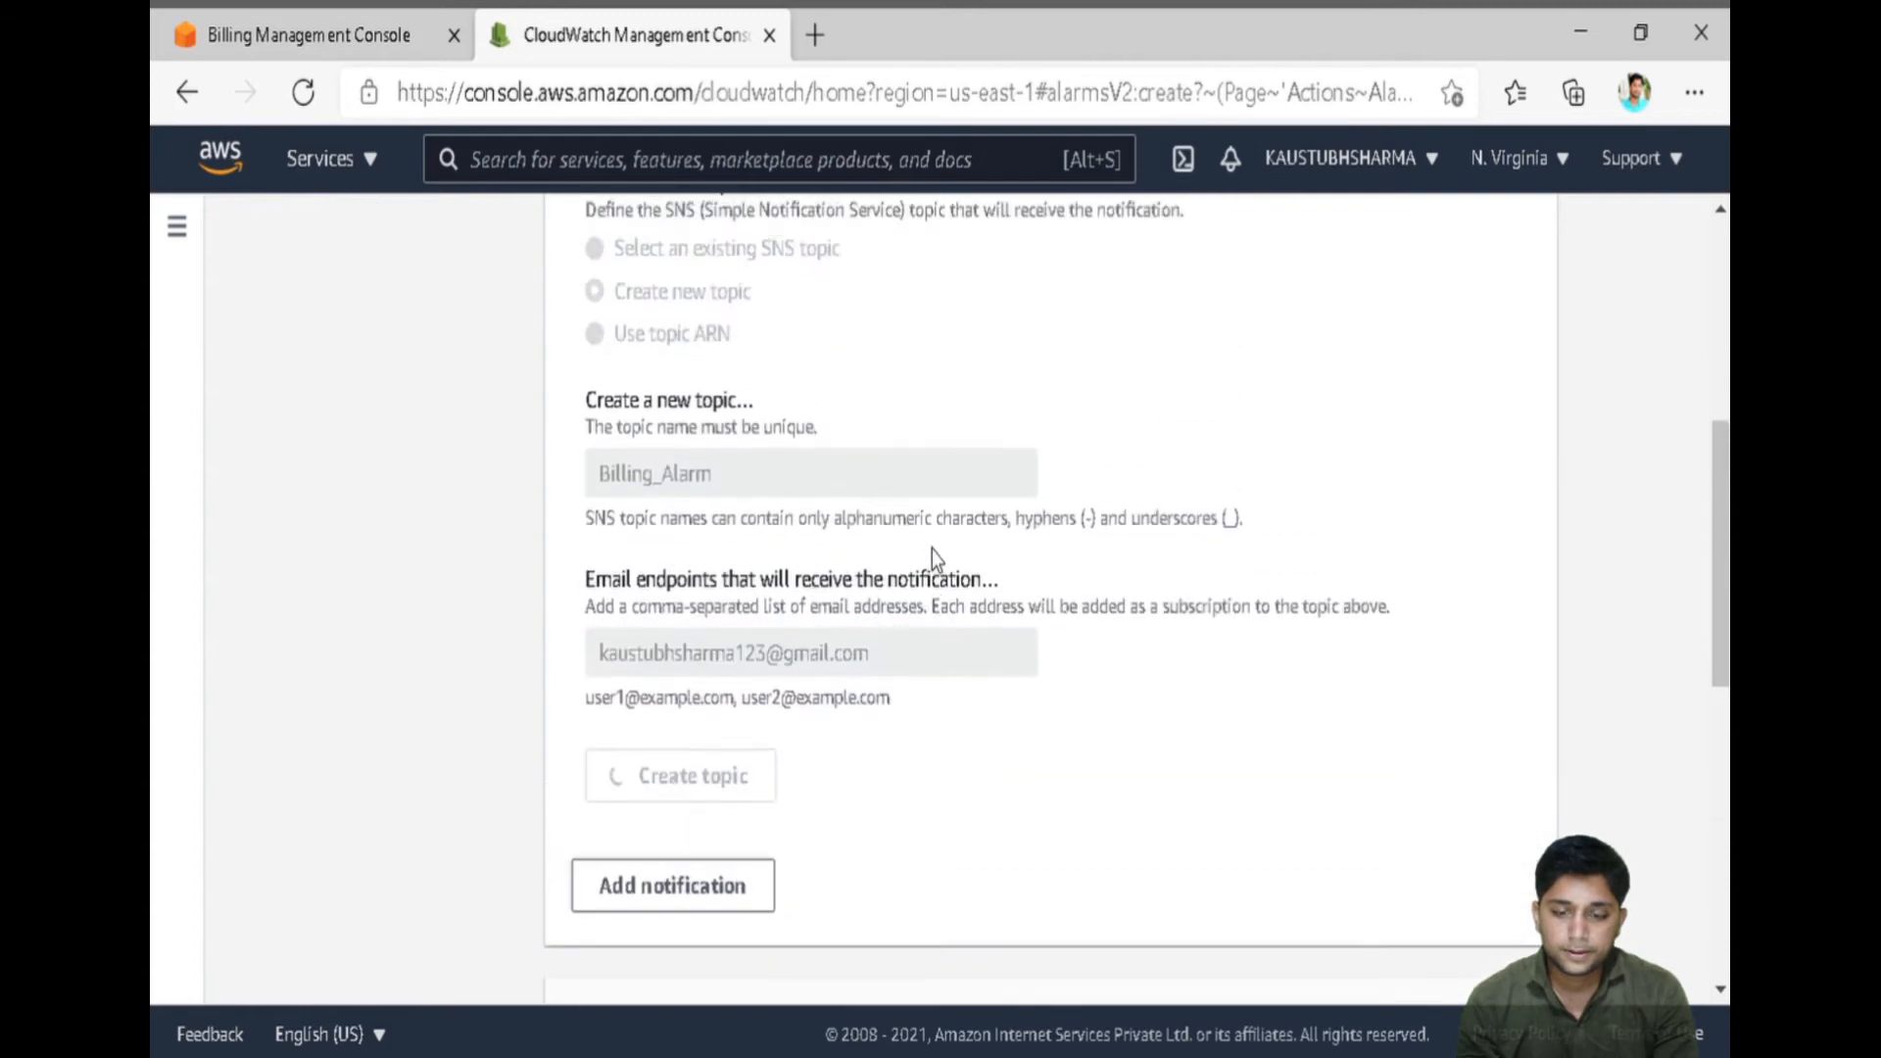
{"action": "scroll", "coordinate": [913, 484], "scroll_direction": "up", "scroll_amount": 2}
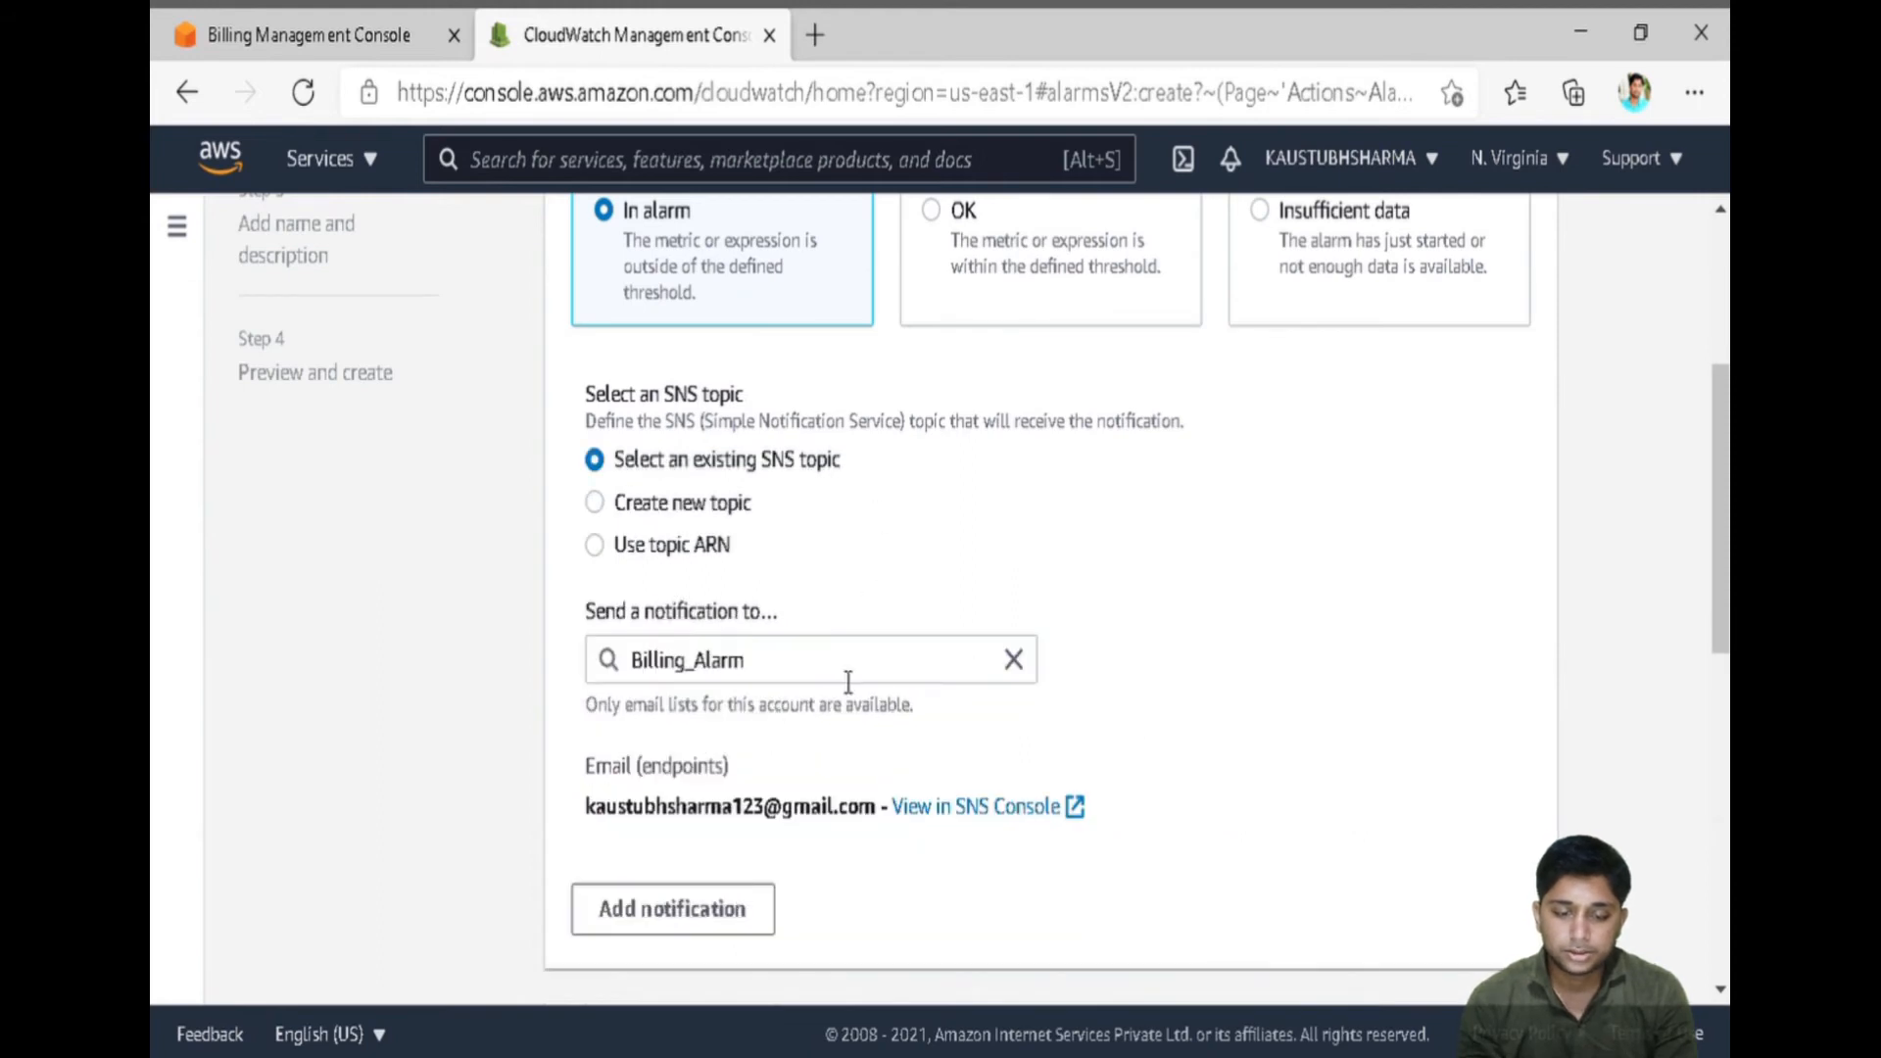
{"action": "scroll", "coordinate": [849, 718], "scroll_direction": "down", "scroll_amount": 2}
{"action": "scroll", "coordinate": [852, 803], "scroll_direction": "down", "scroll_amount": 3}
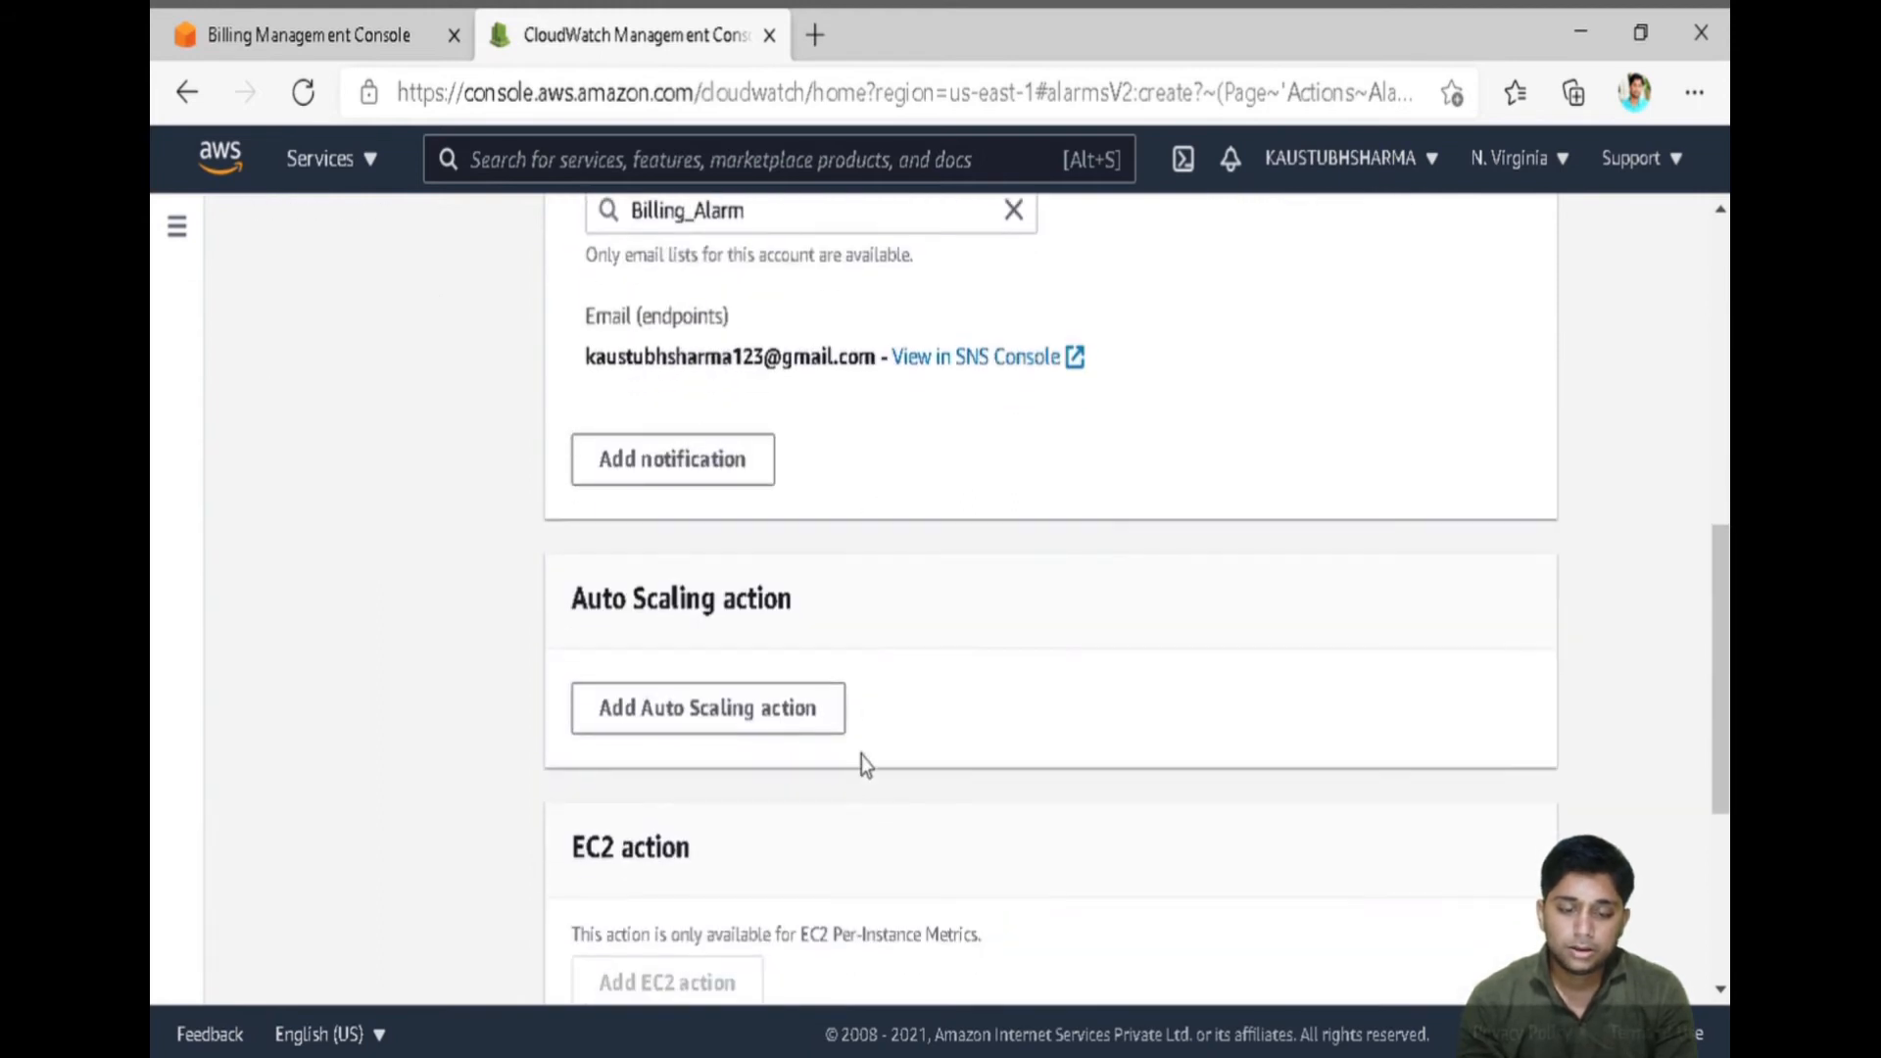
{"action": "left_click", "coordinate": [705, 473]}
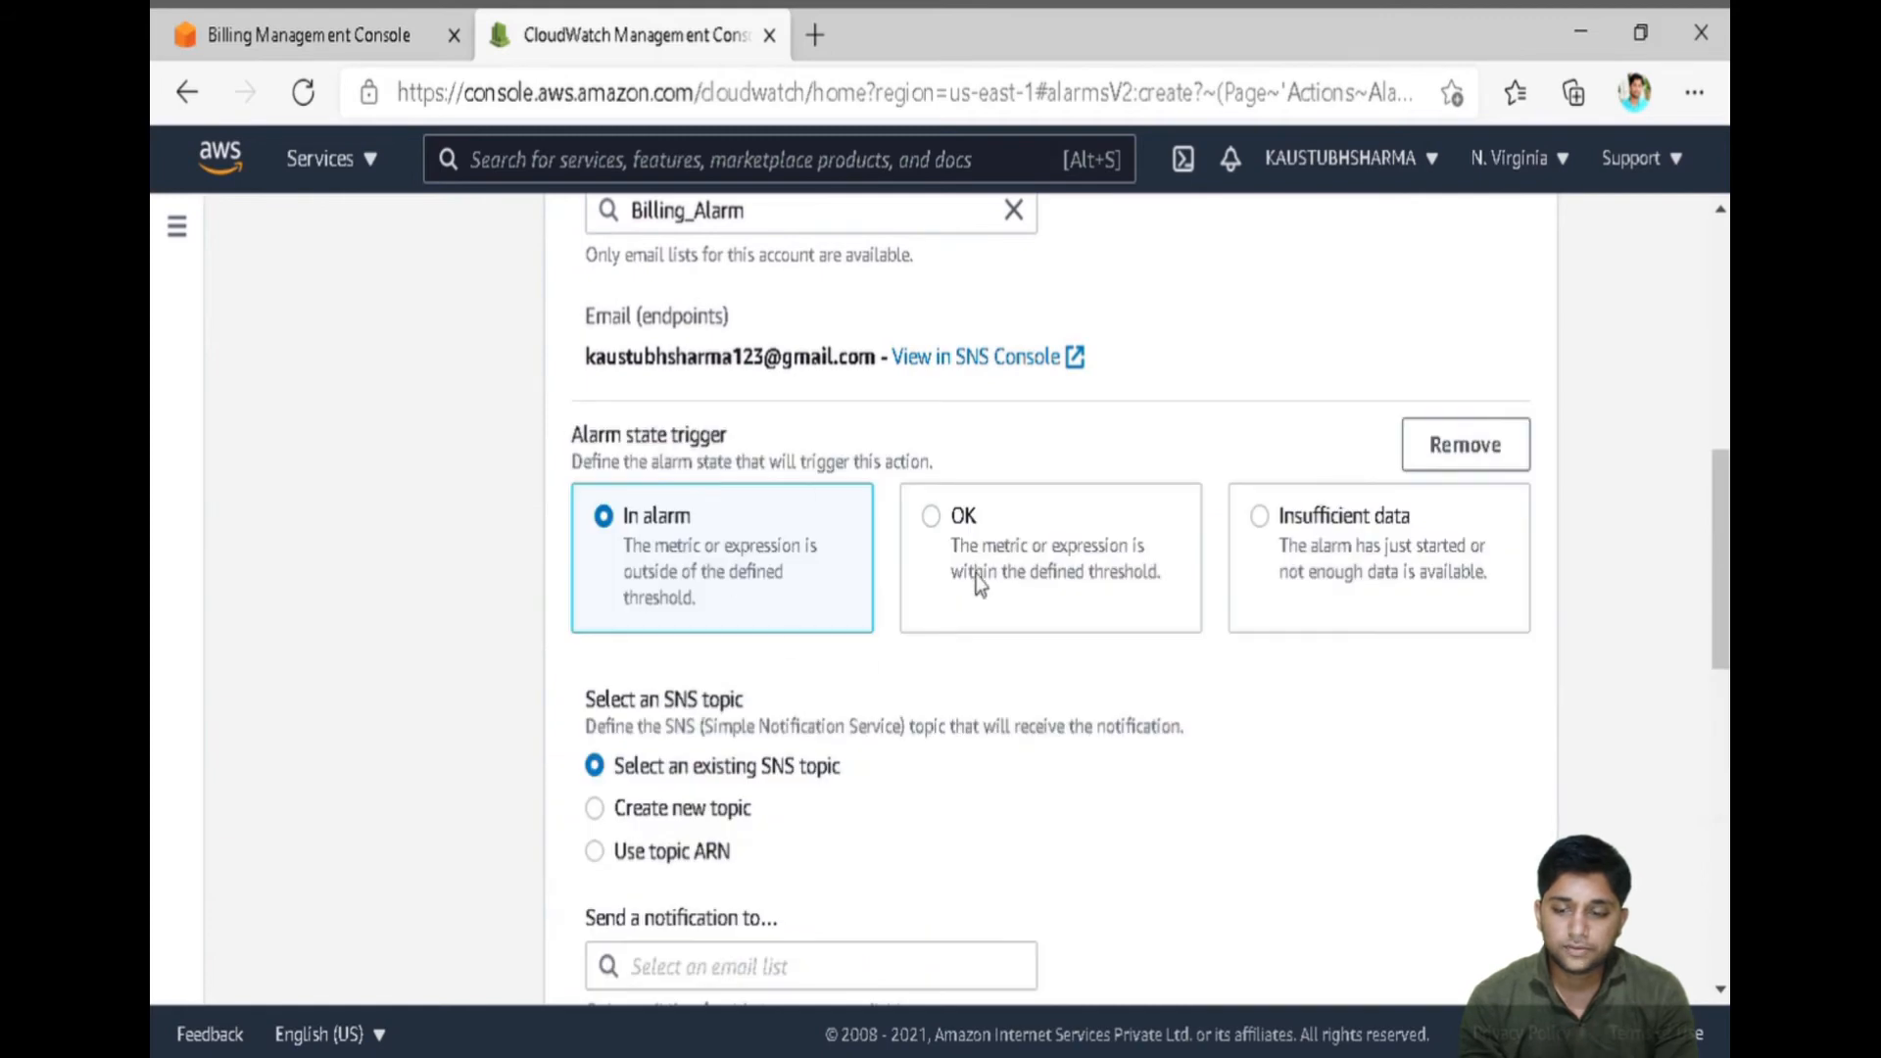
{"action": "scroll", "coordinate": [805, 833], "scroll_direction": "down", "scroll_amount": 2}
{"action": "scroll", "coordinate": [804, 829], "scroll_direction": "up", "scroll_amount": 1}
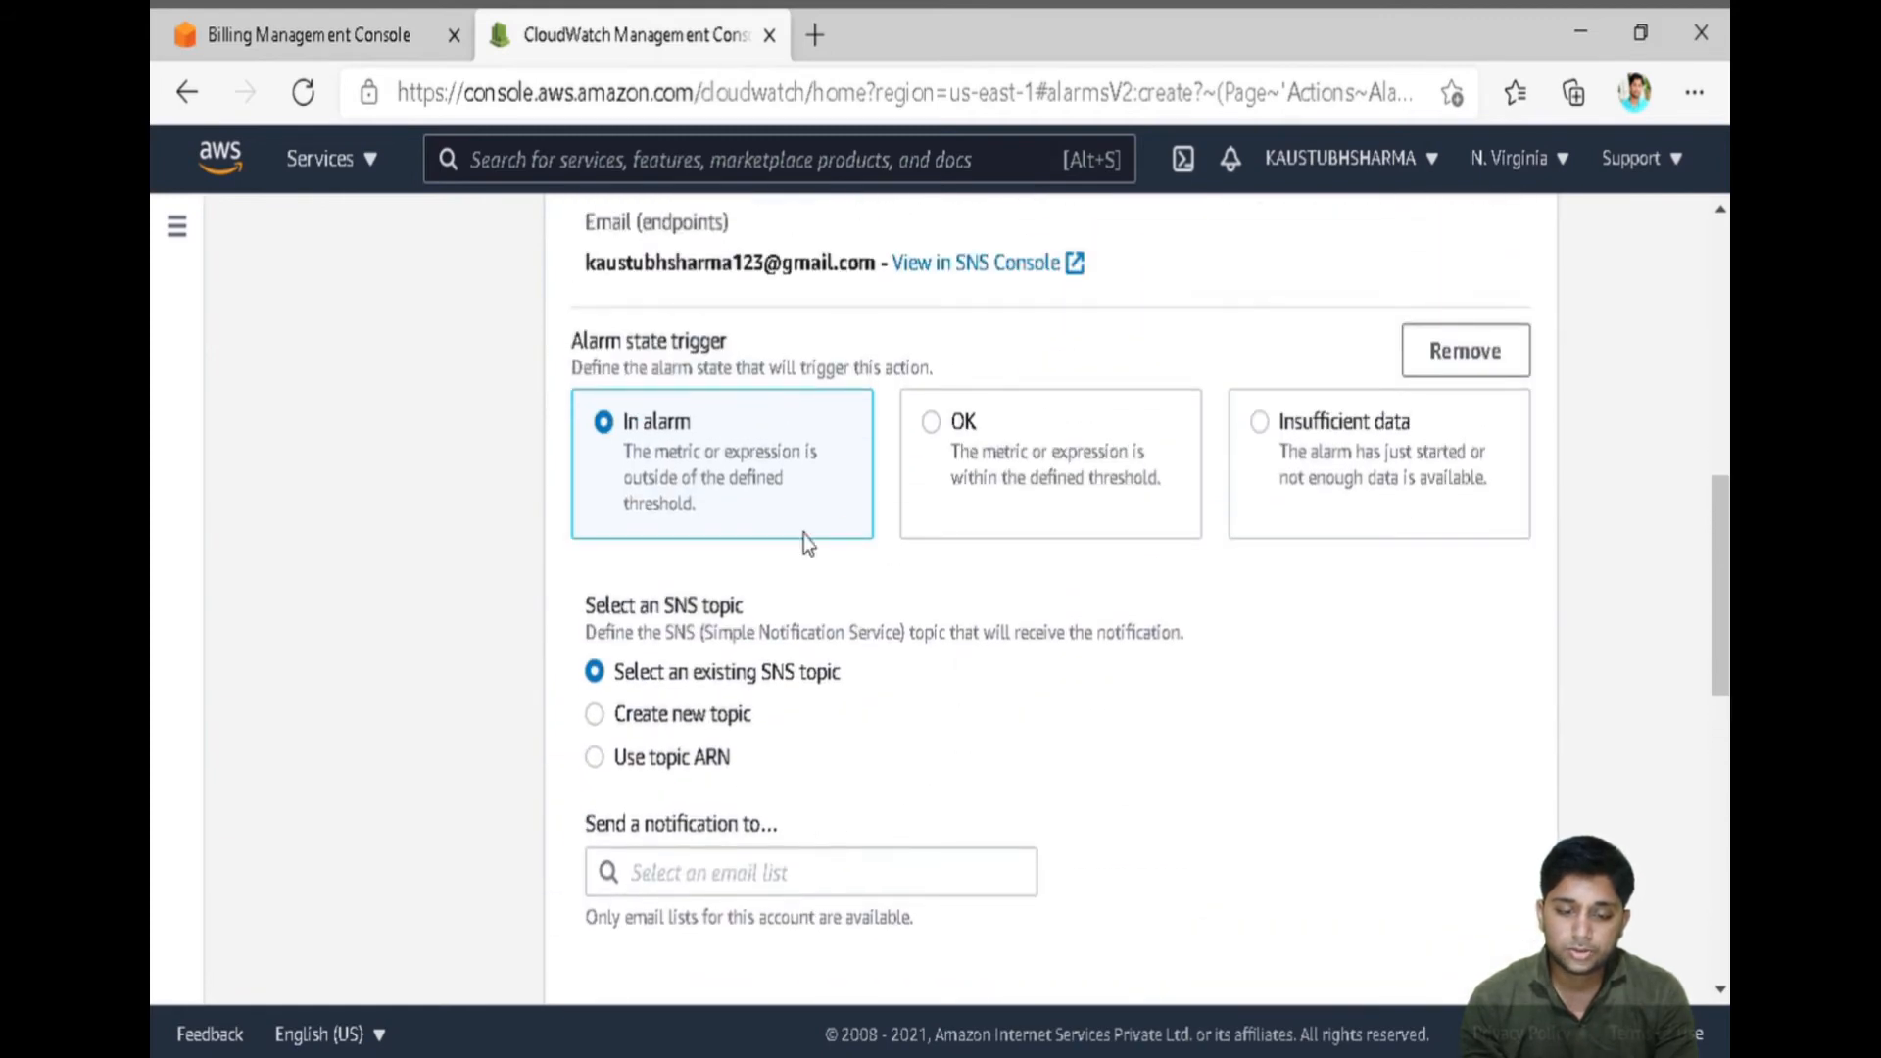
{"action": "left_click", "coordinate": [1451, 357]}
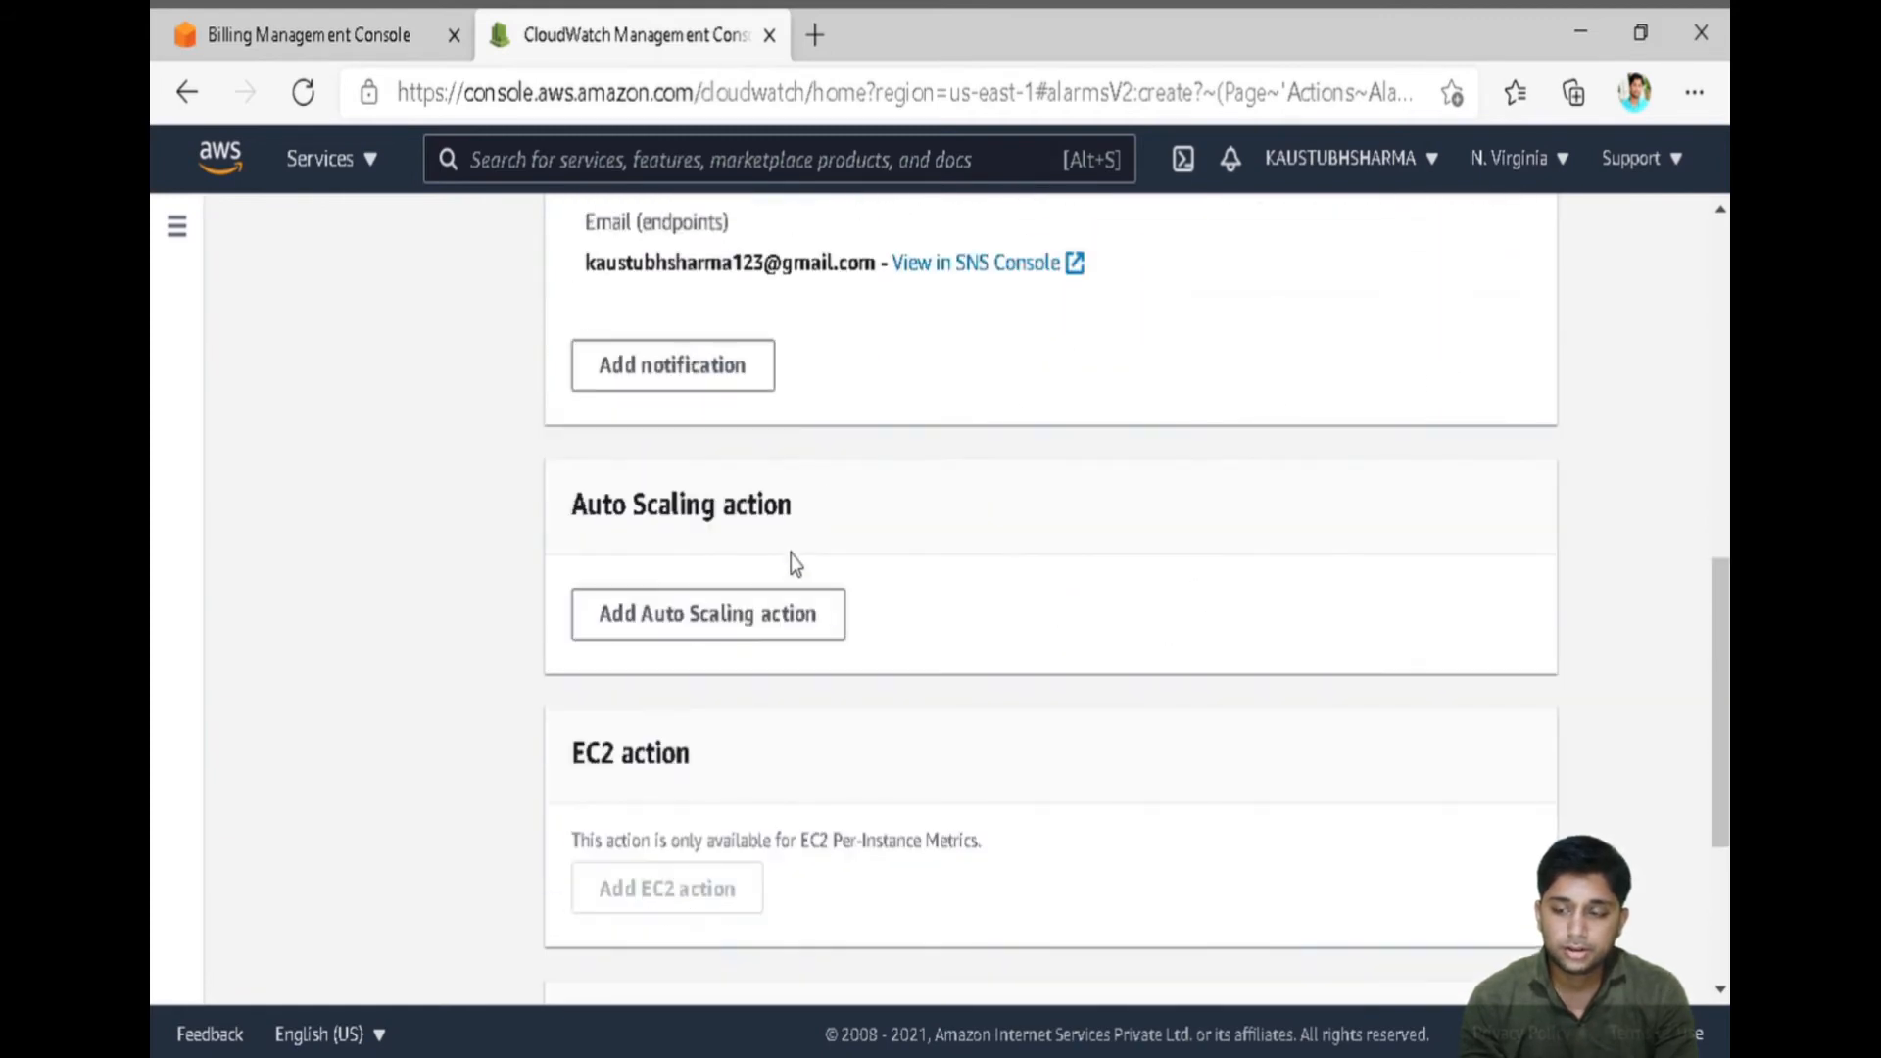
{"action": "scroll", "coordinate": [791, 555], "scroll_direction": "down", "scroll_amount": 4}
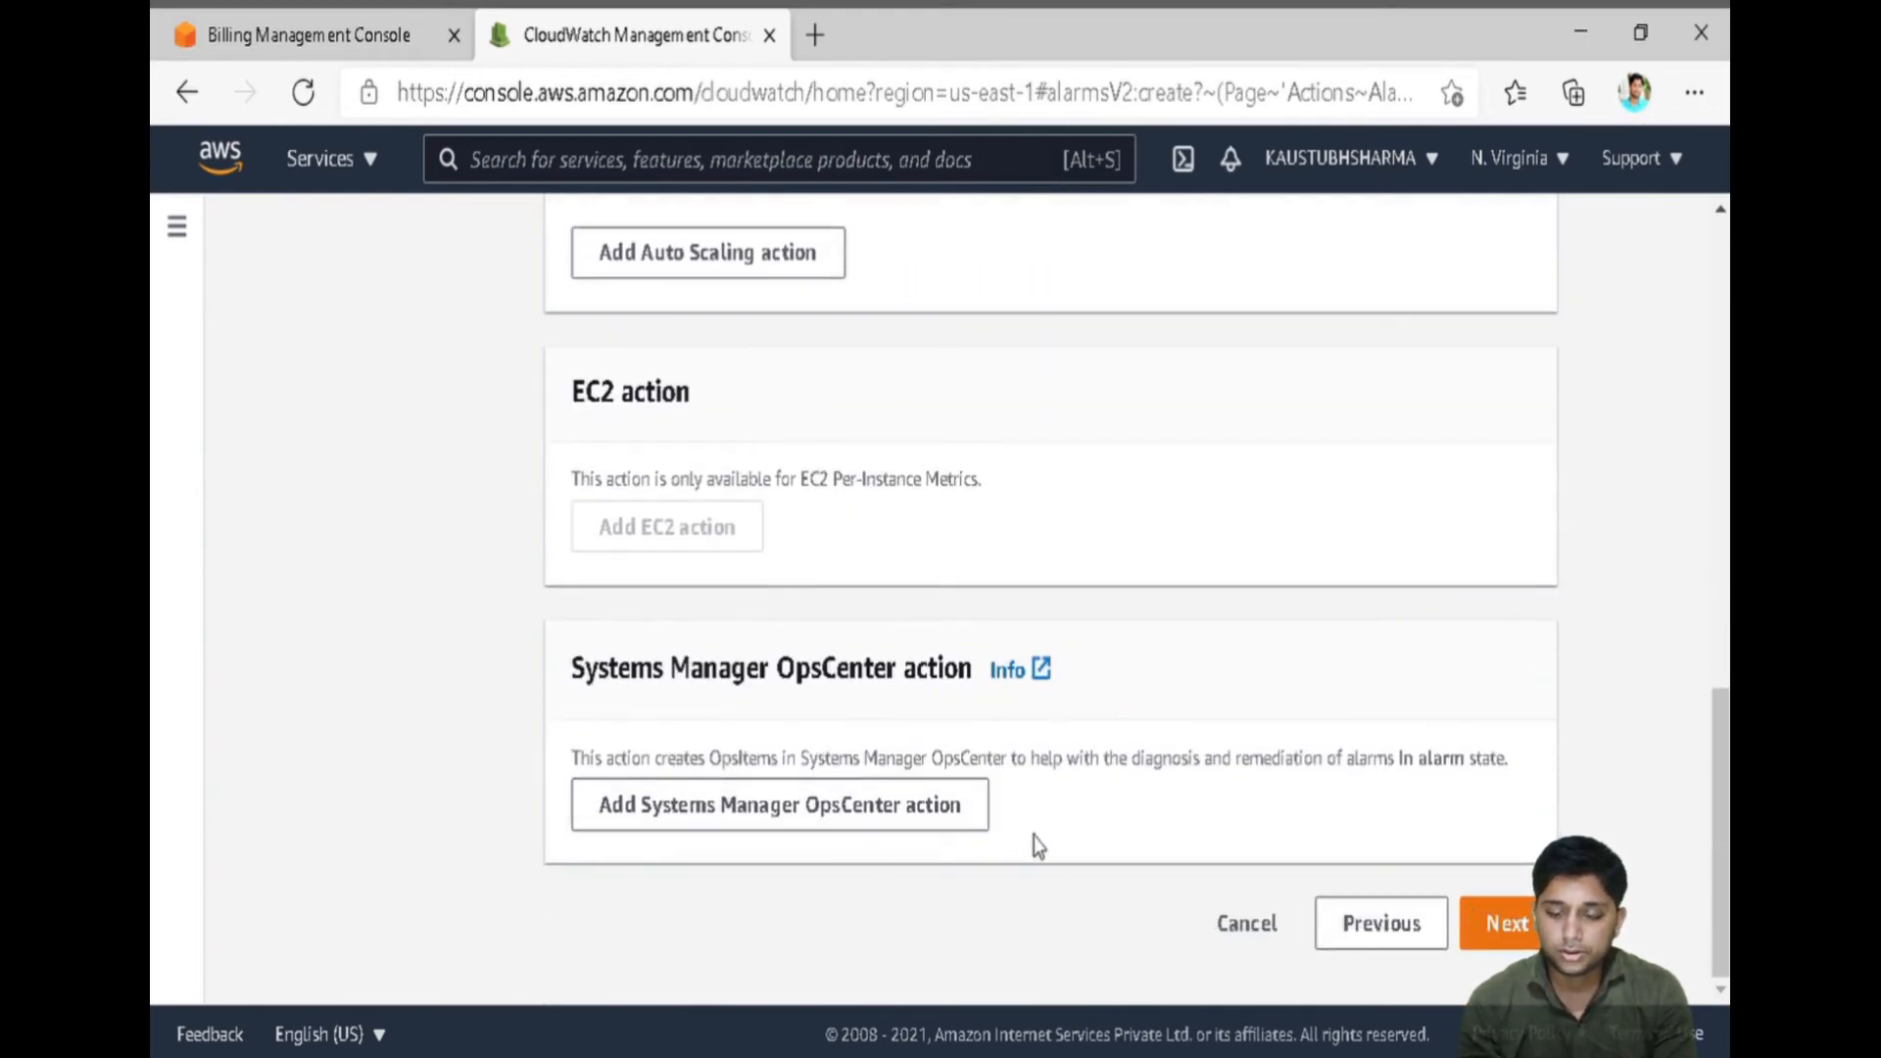
On Step 3, begin typing the alarm name 'AWS Bill-Check Righ' in the Alarm name field.
{"action": "left_click", "coordinate": [1500, 923]}
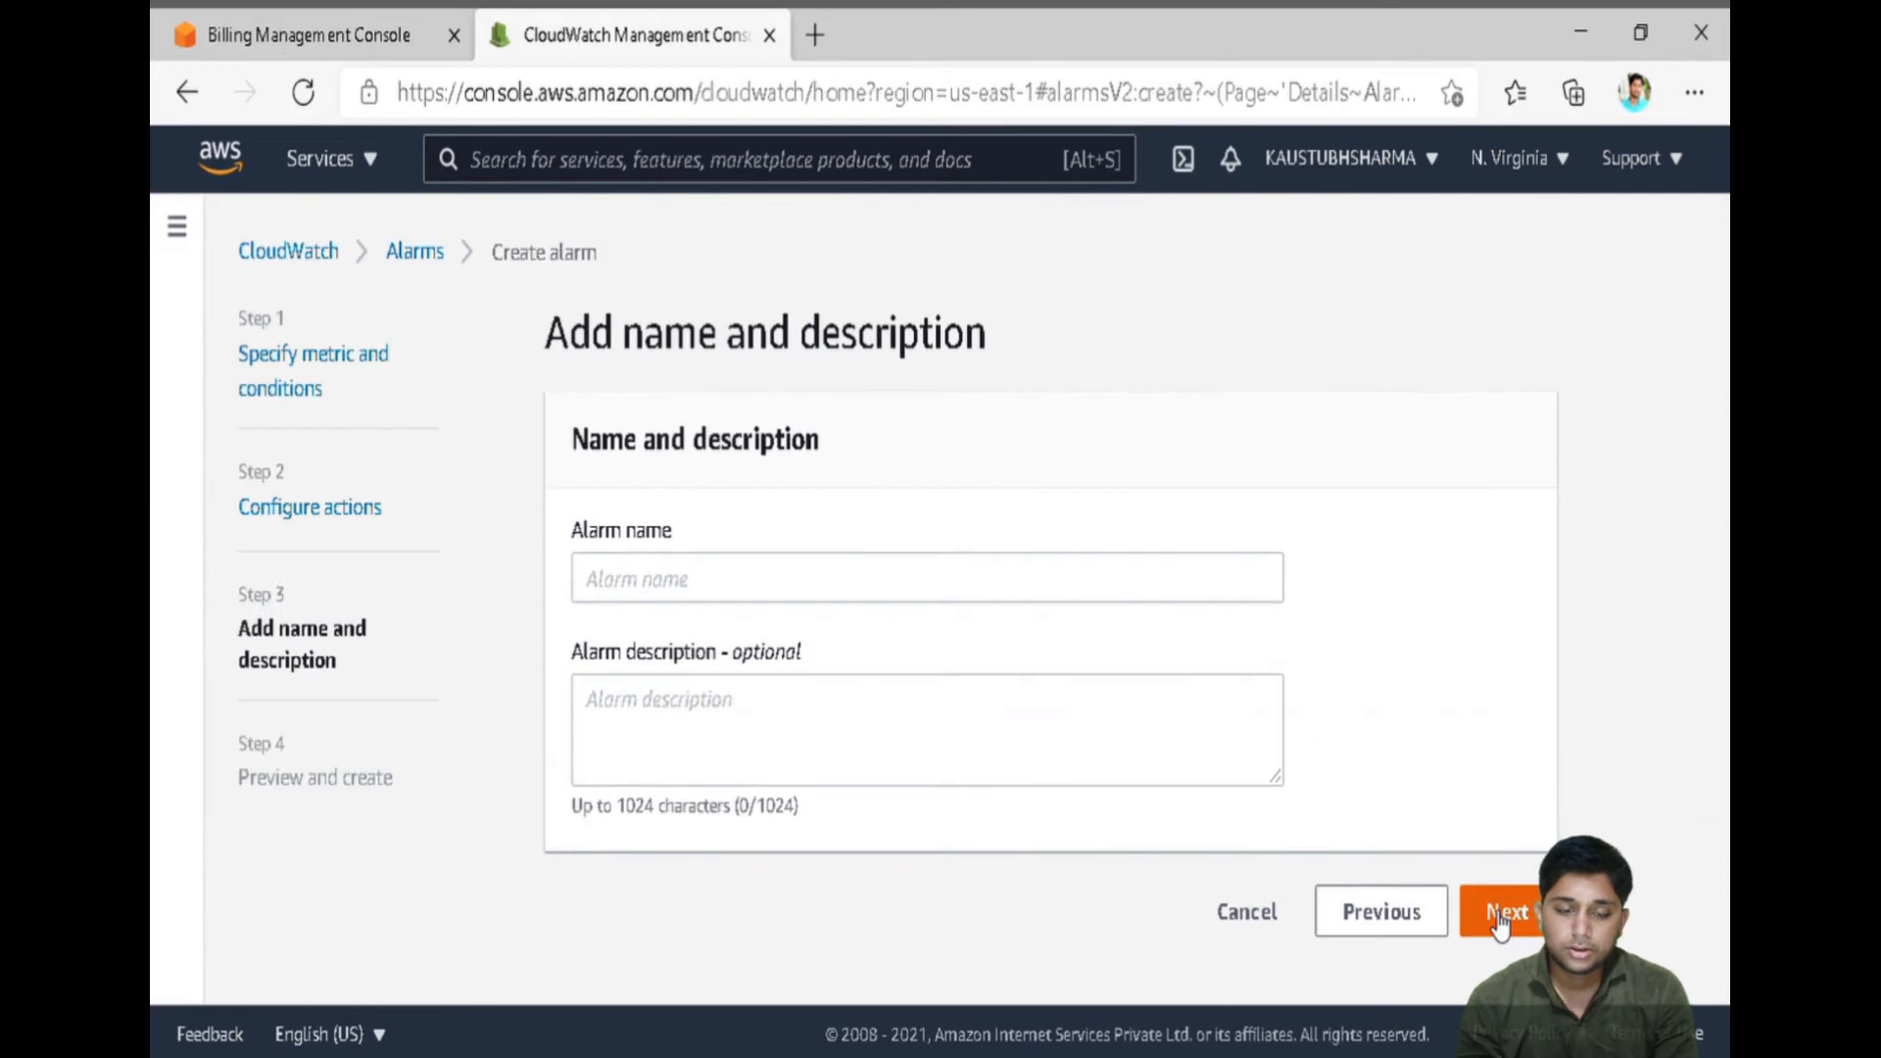
{"action": "left_click", "coordinate": [729, 583]}
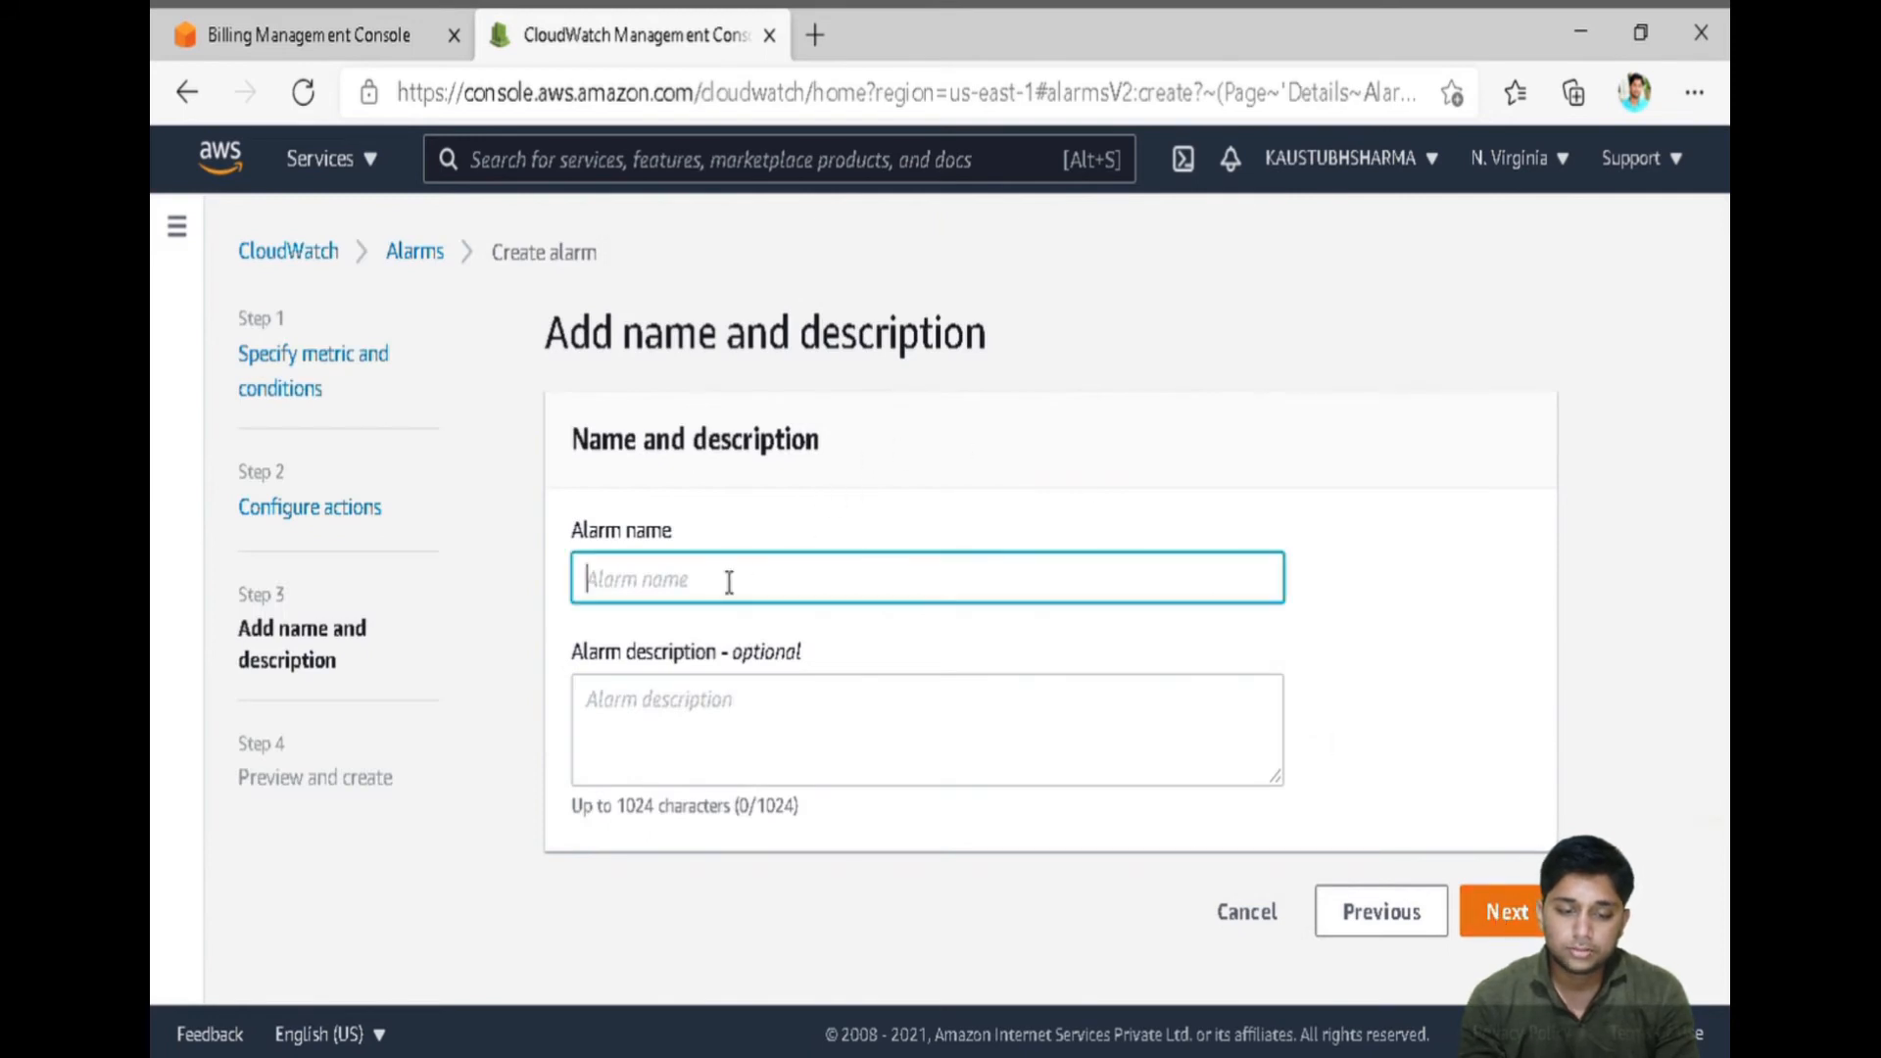
{"action": "type", "text": "AWS"}
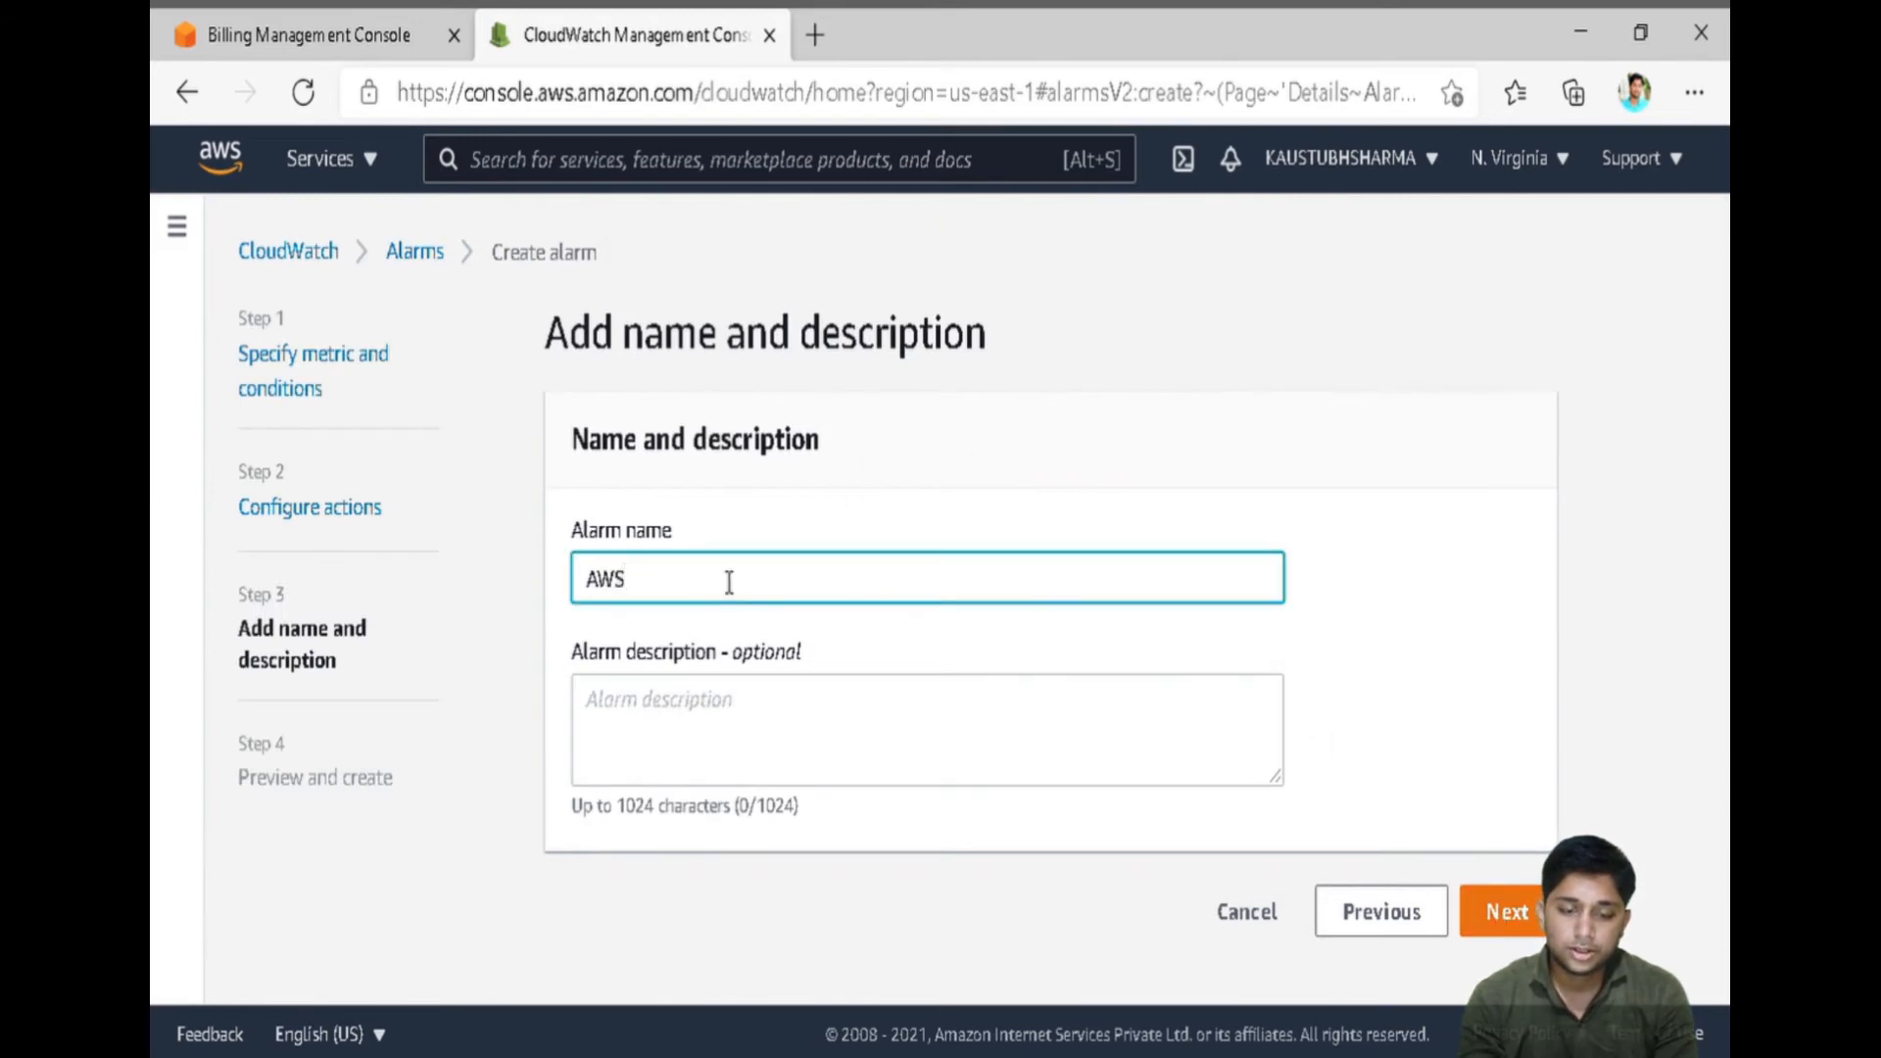
{"action": "type", "text": " Bill"}
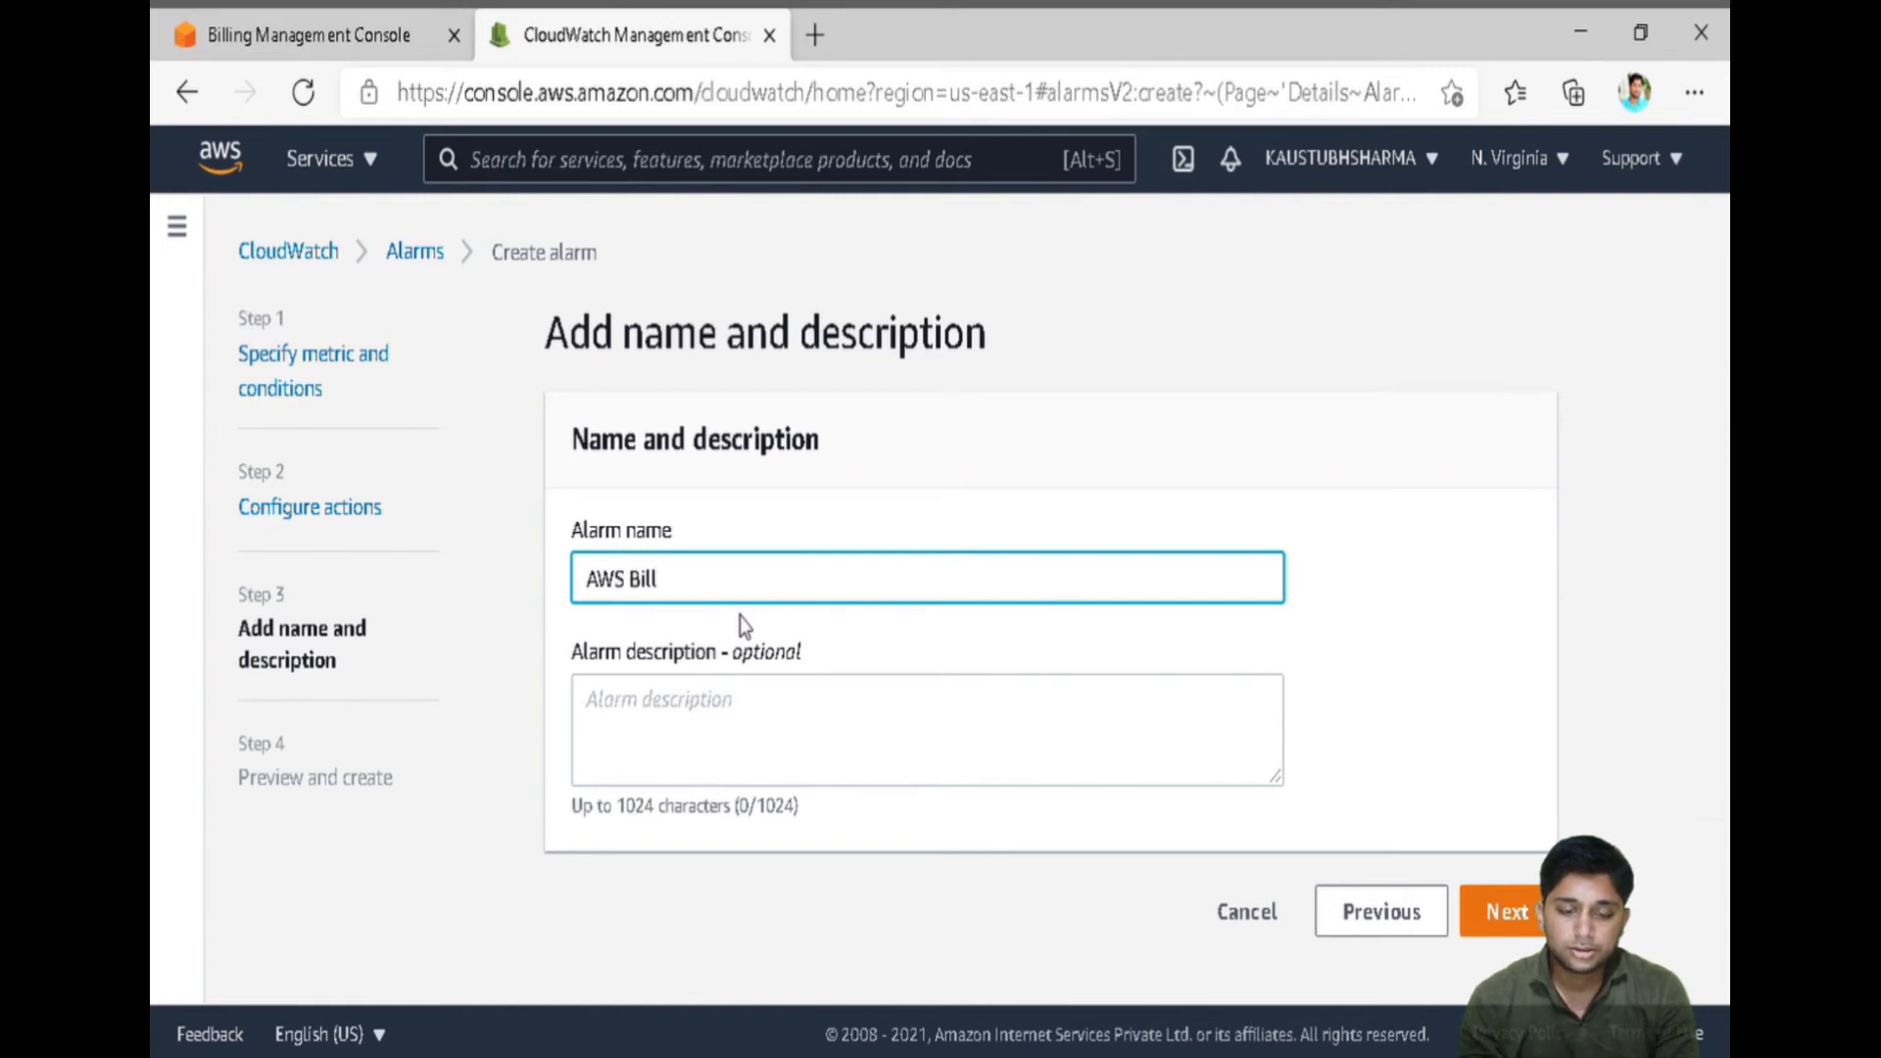
{"action": "type", "text": "-"}
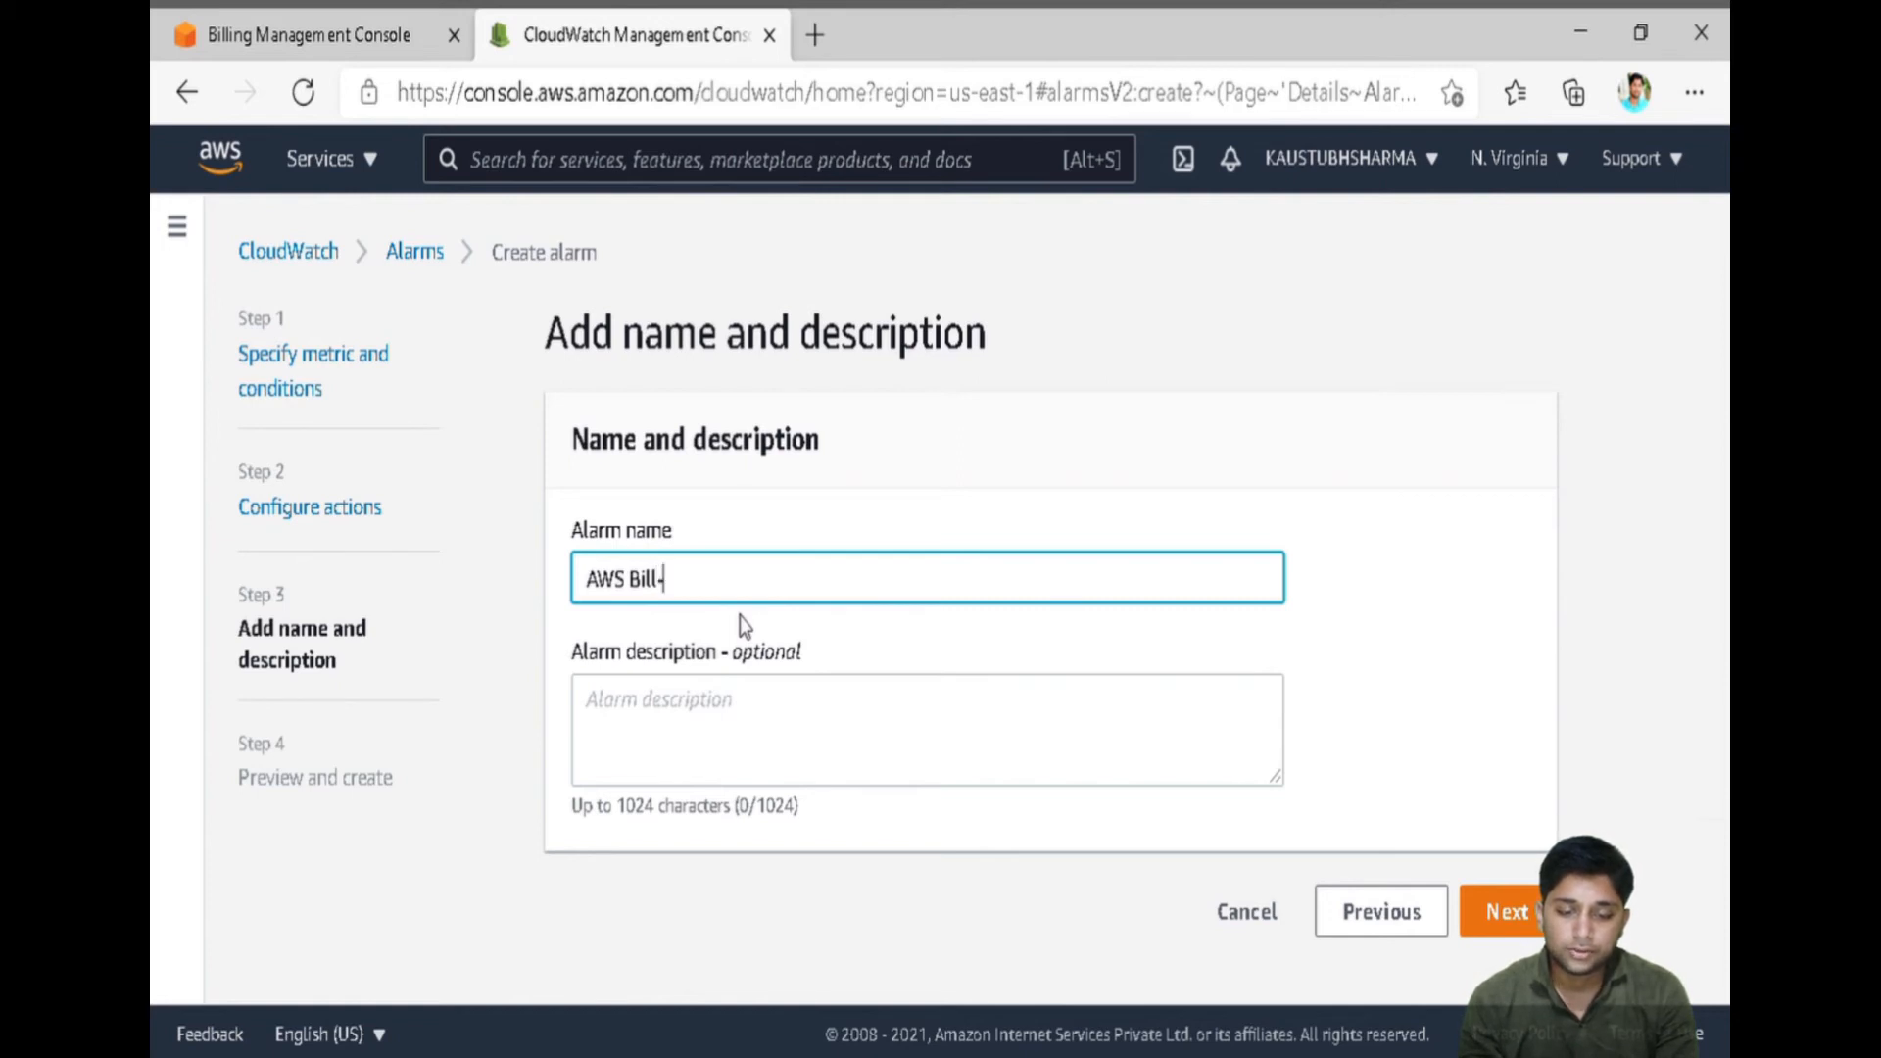
{"action": "type", "text": "Check Ri"}
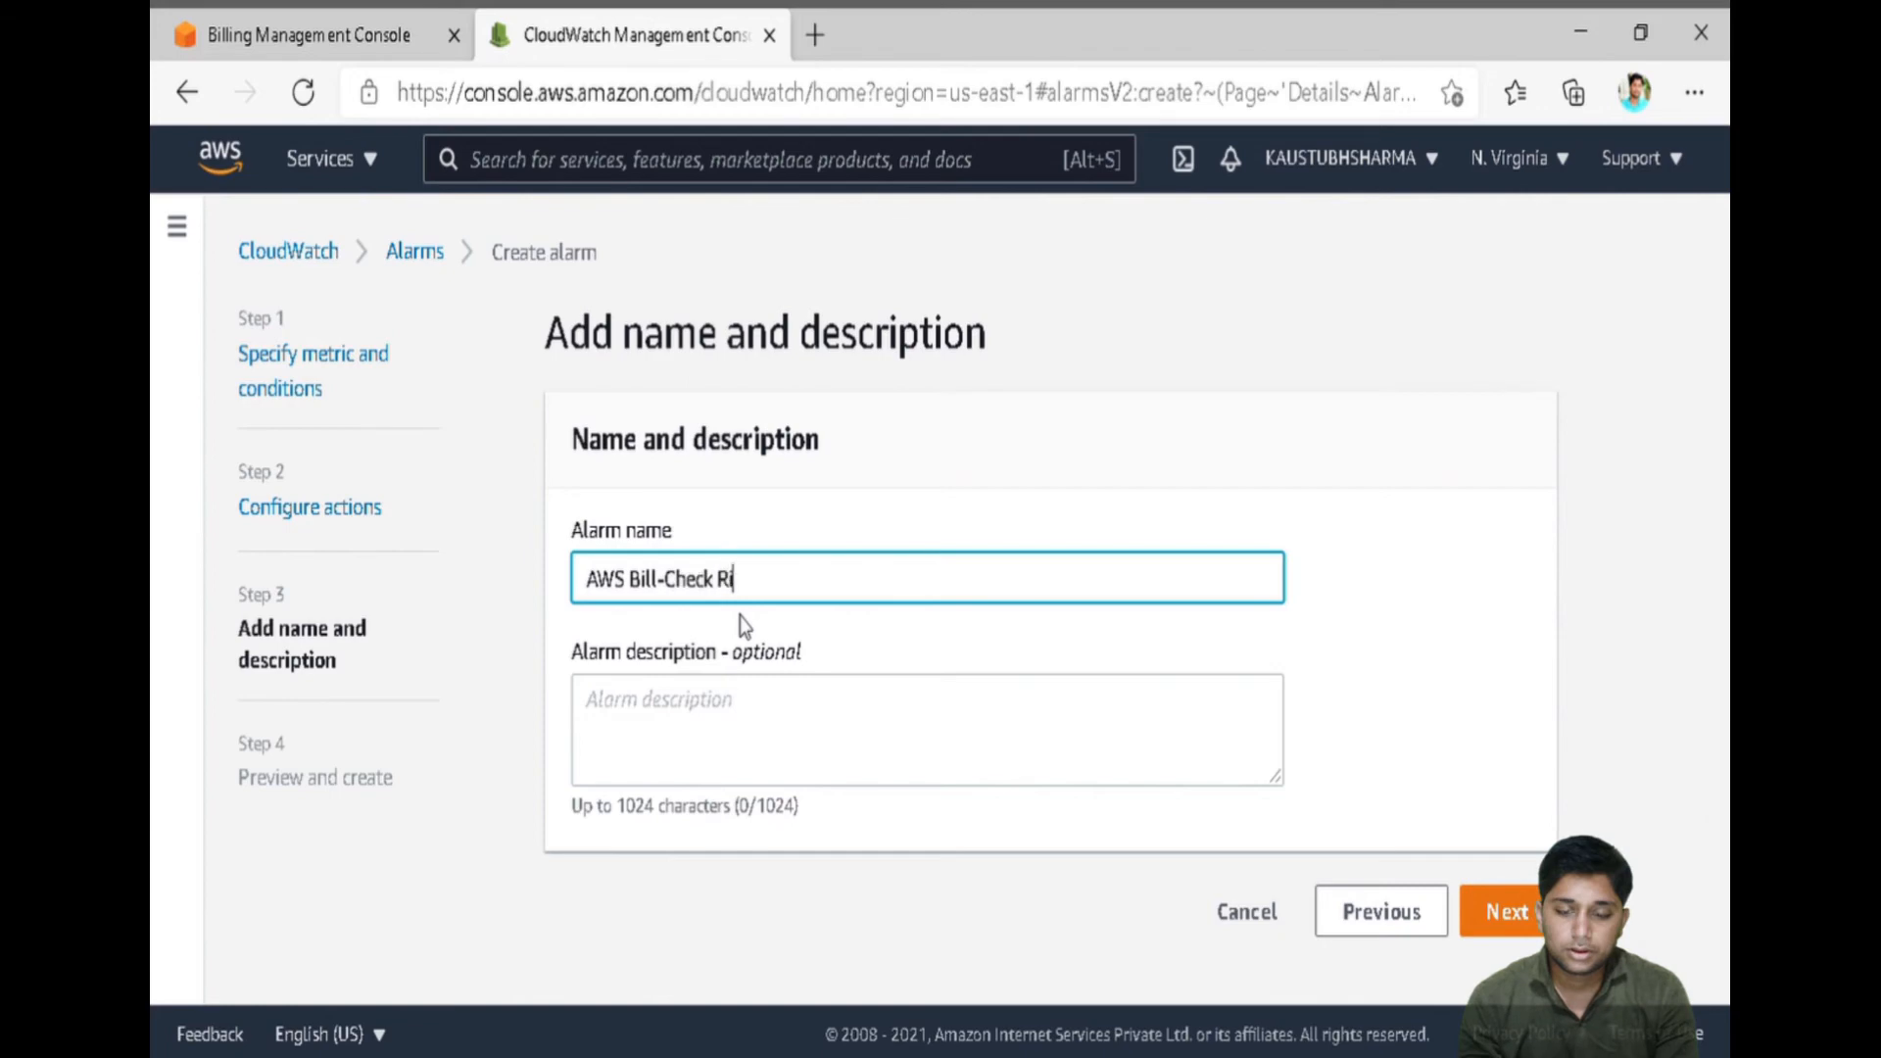
{"action": "type", "text": "gh"}
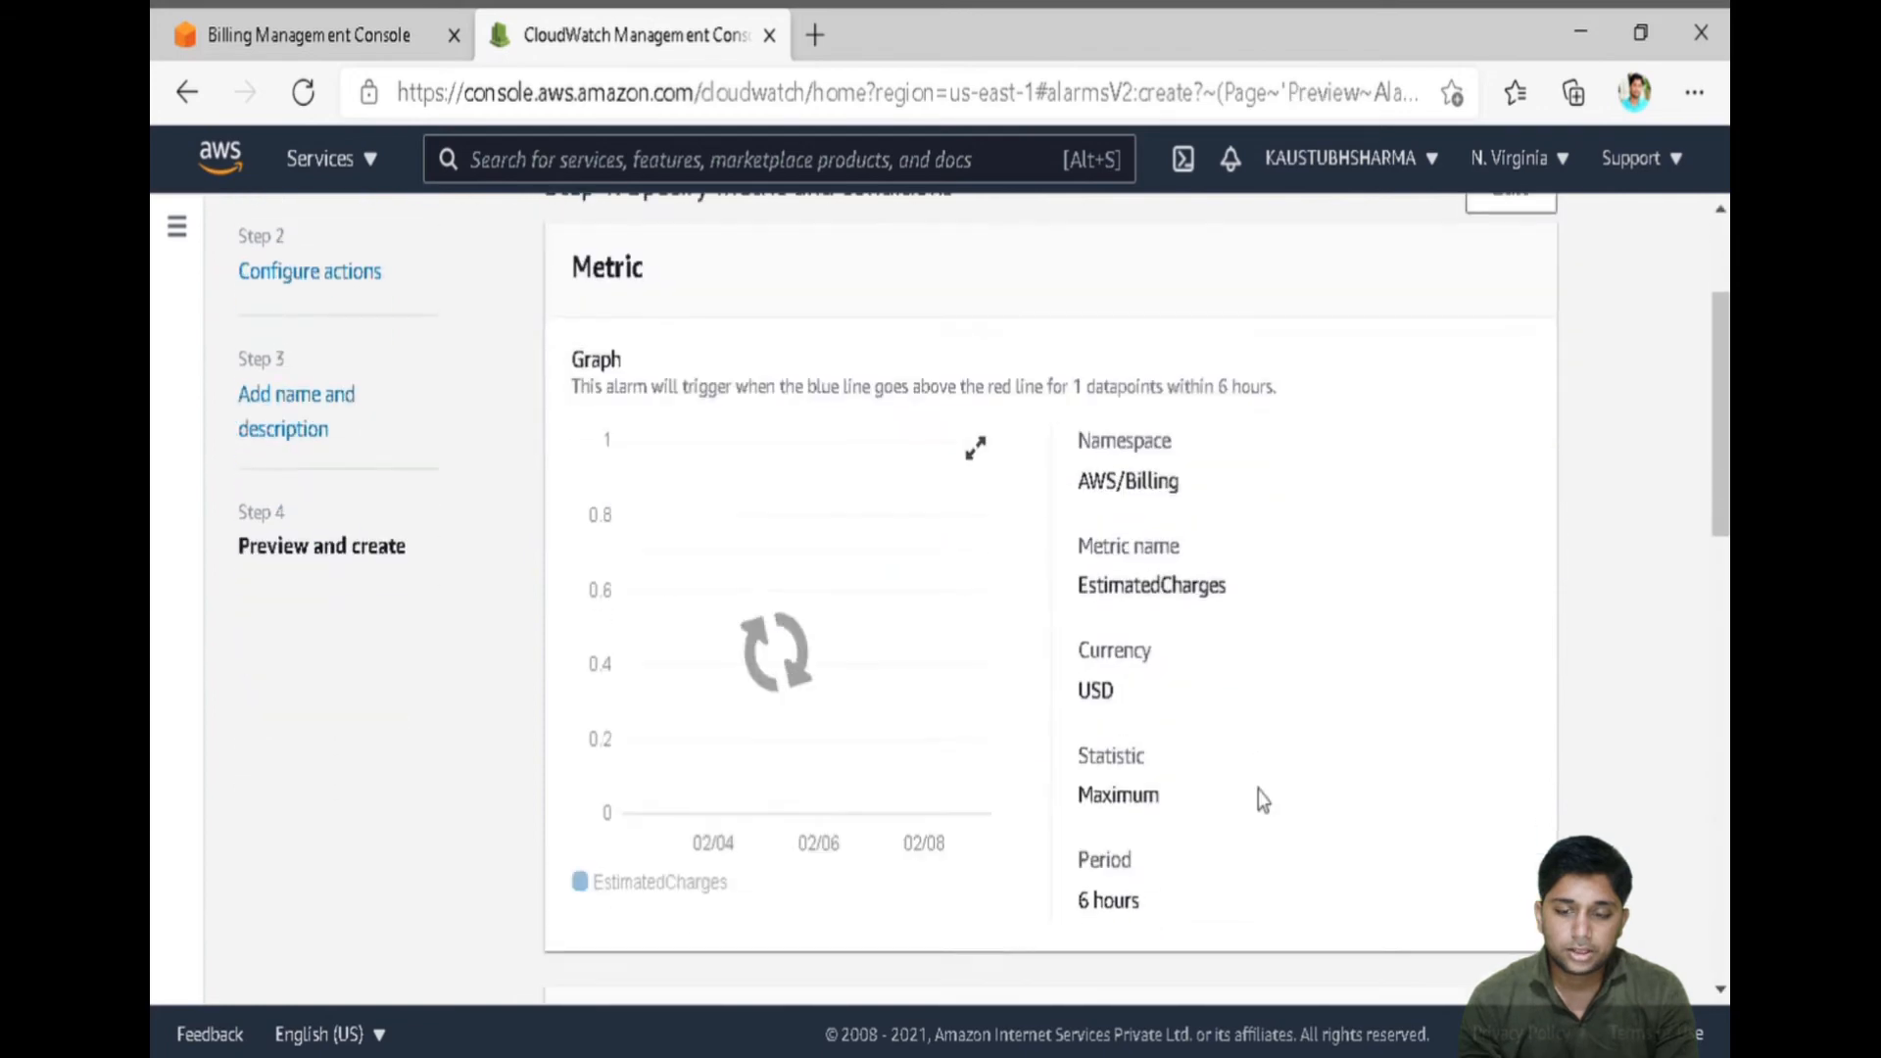
Review the metric, conditions, actions and name, then create the 'AWS Bill-Check Right Now!!!' alarm.
{"action": "scroll", "coordinate": [1258, 784], "scroll_direction": "down", "scroll_amount": 3}
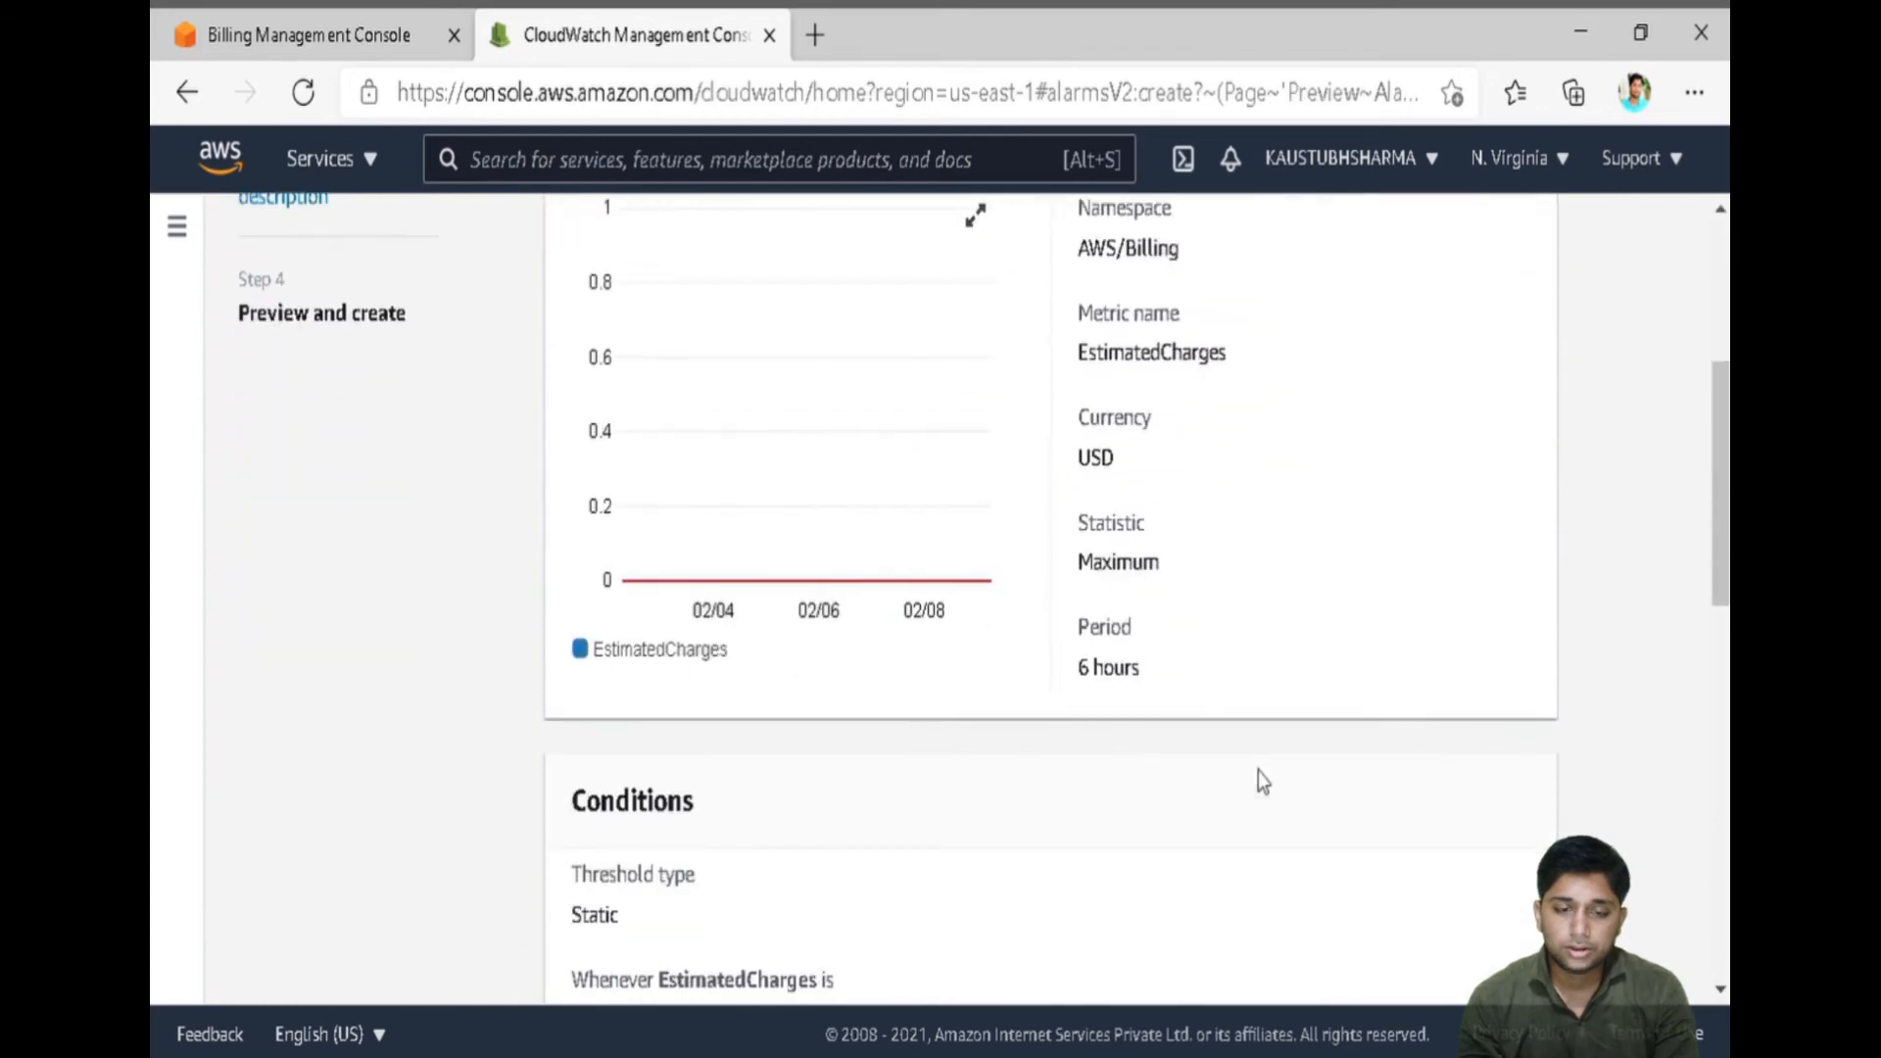
{"action": "scroll", "coordinate": [1121, 639], "scroll_direction": "up", "scroll_amount": 2}
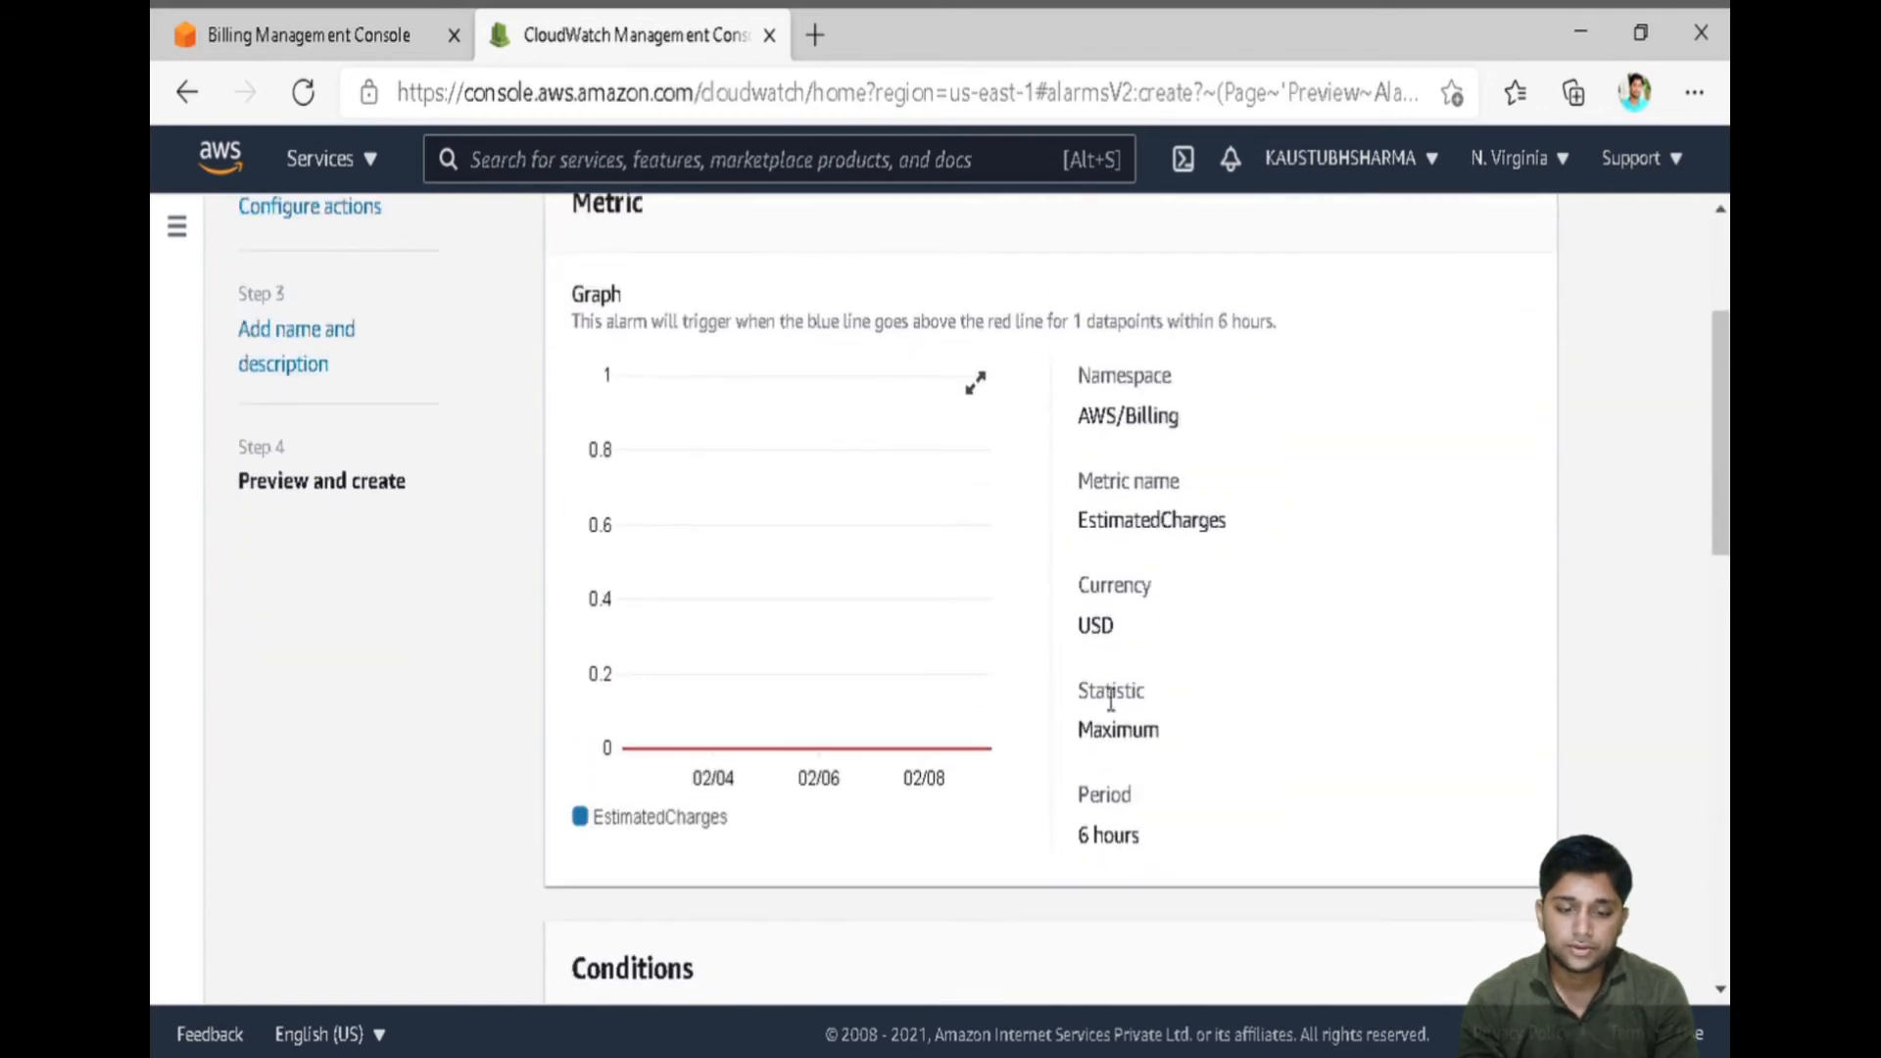
{"action": "scroll", "coordinate": [1108, 754], "scroll_direction": "down", "scroll_amount": 7}
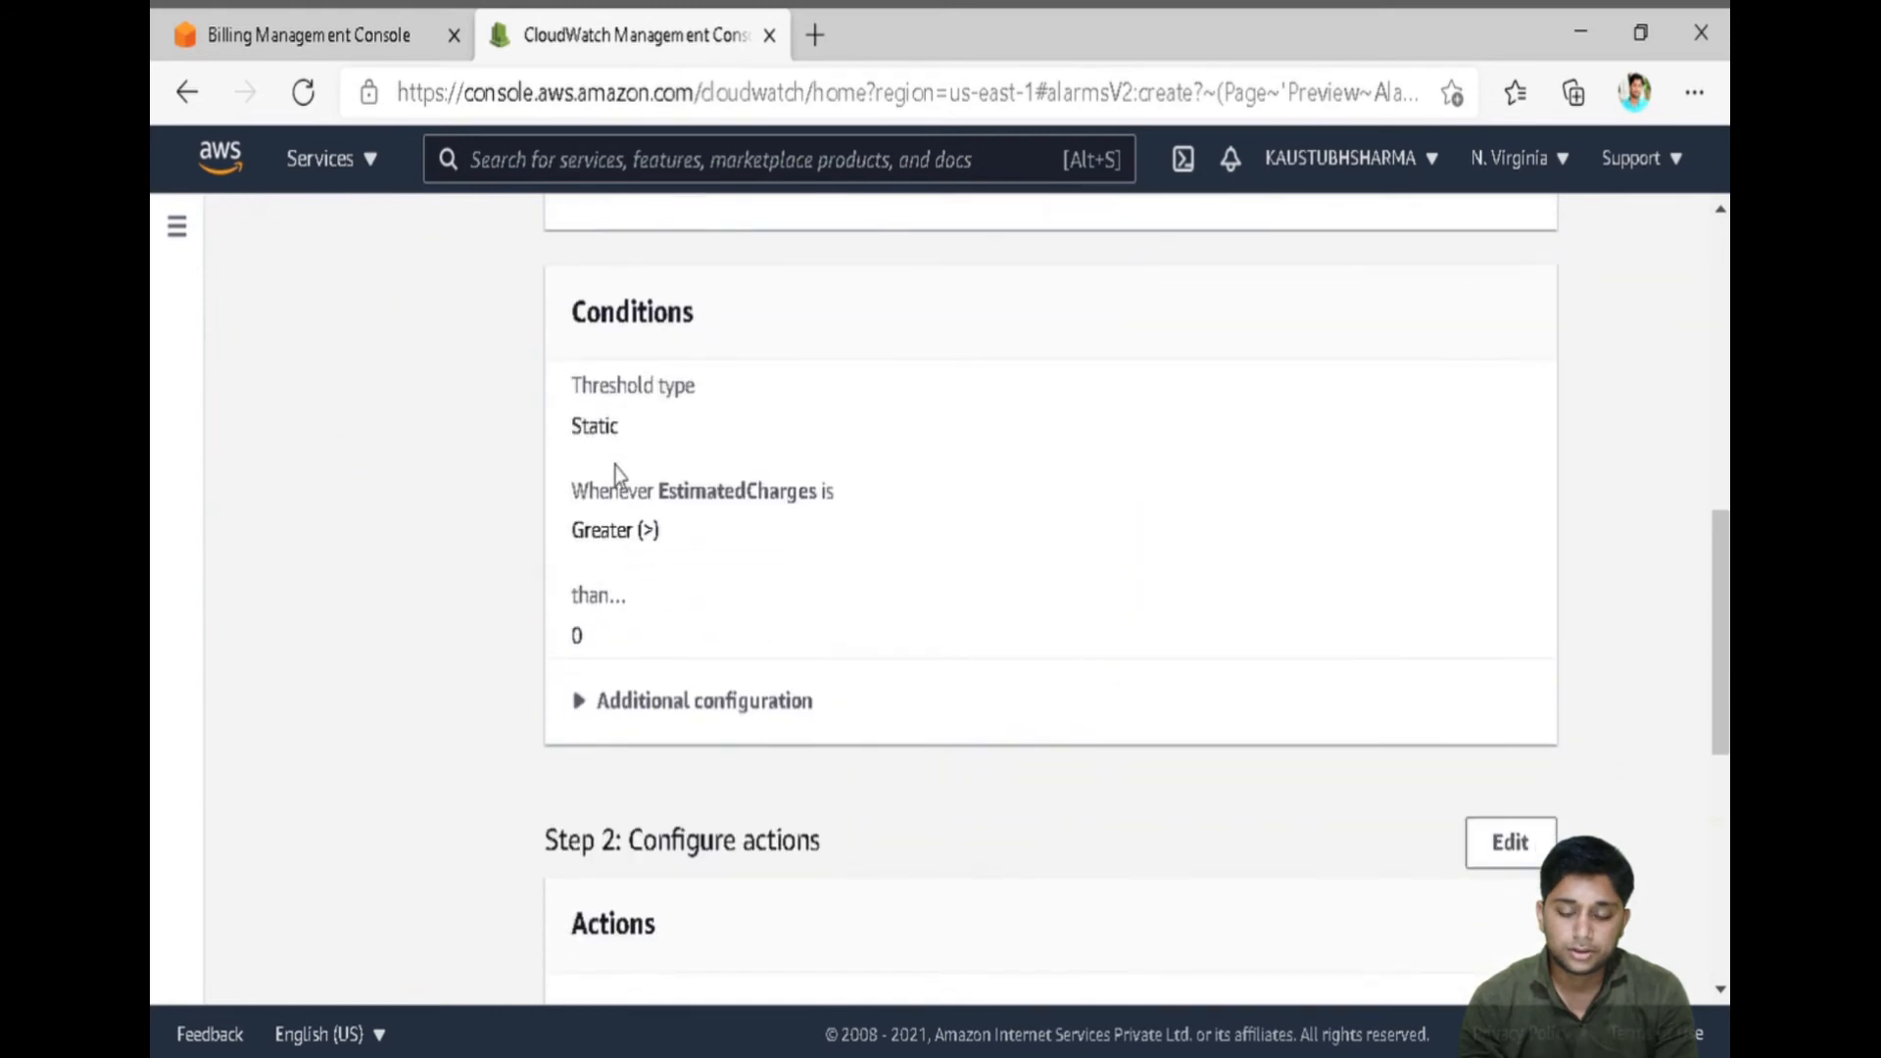
{"action": "scroll", "coordinate": [653, 606], "scroll_direction": "down", "scroll_amount": 6}
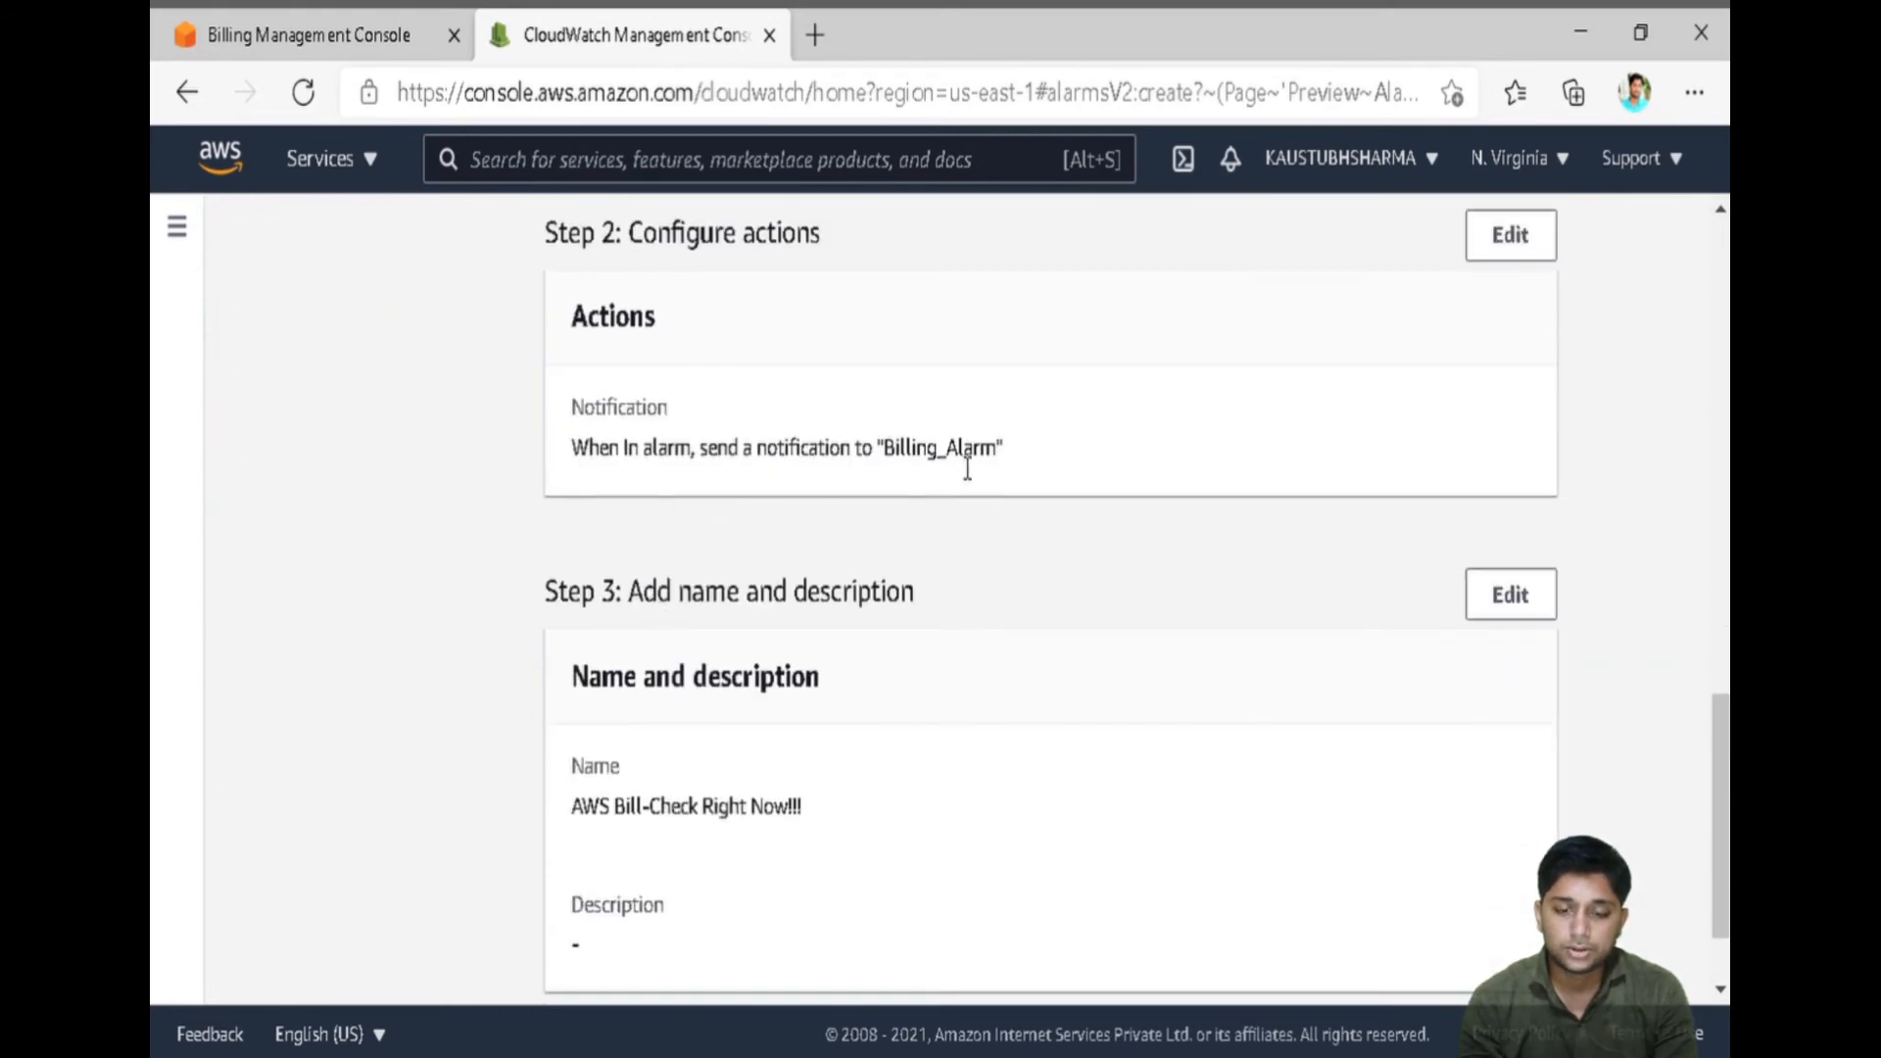
{"action": "triple_click", "coordinate": [953, 455]}
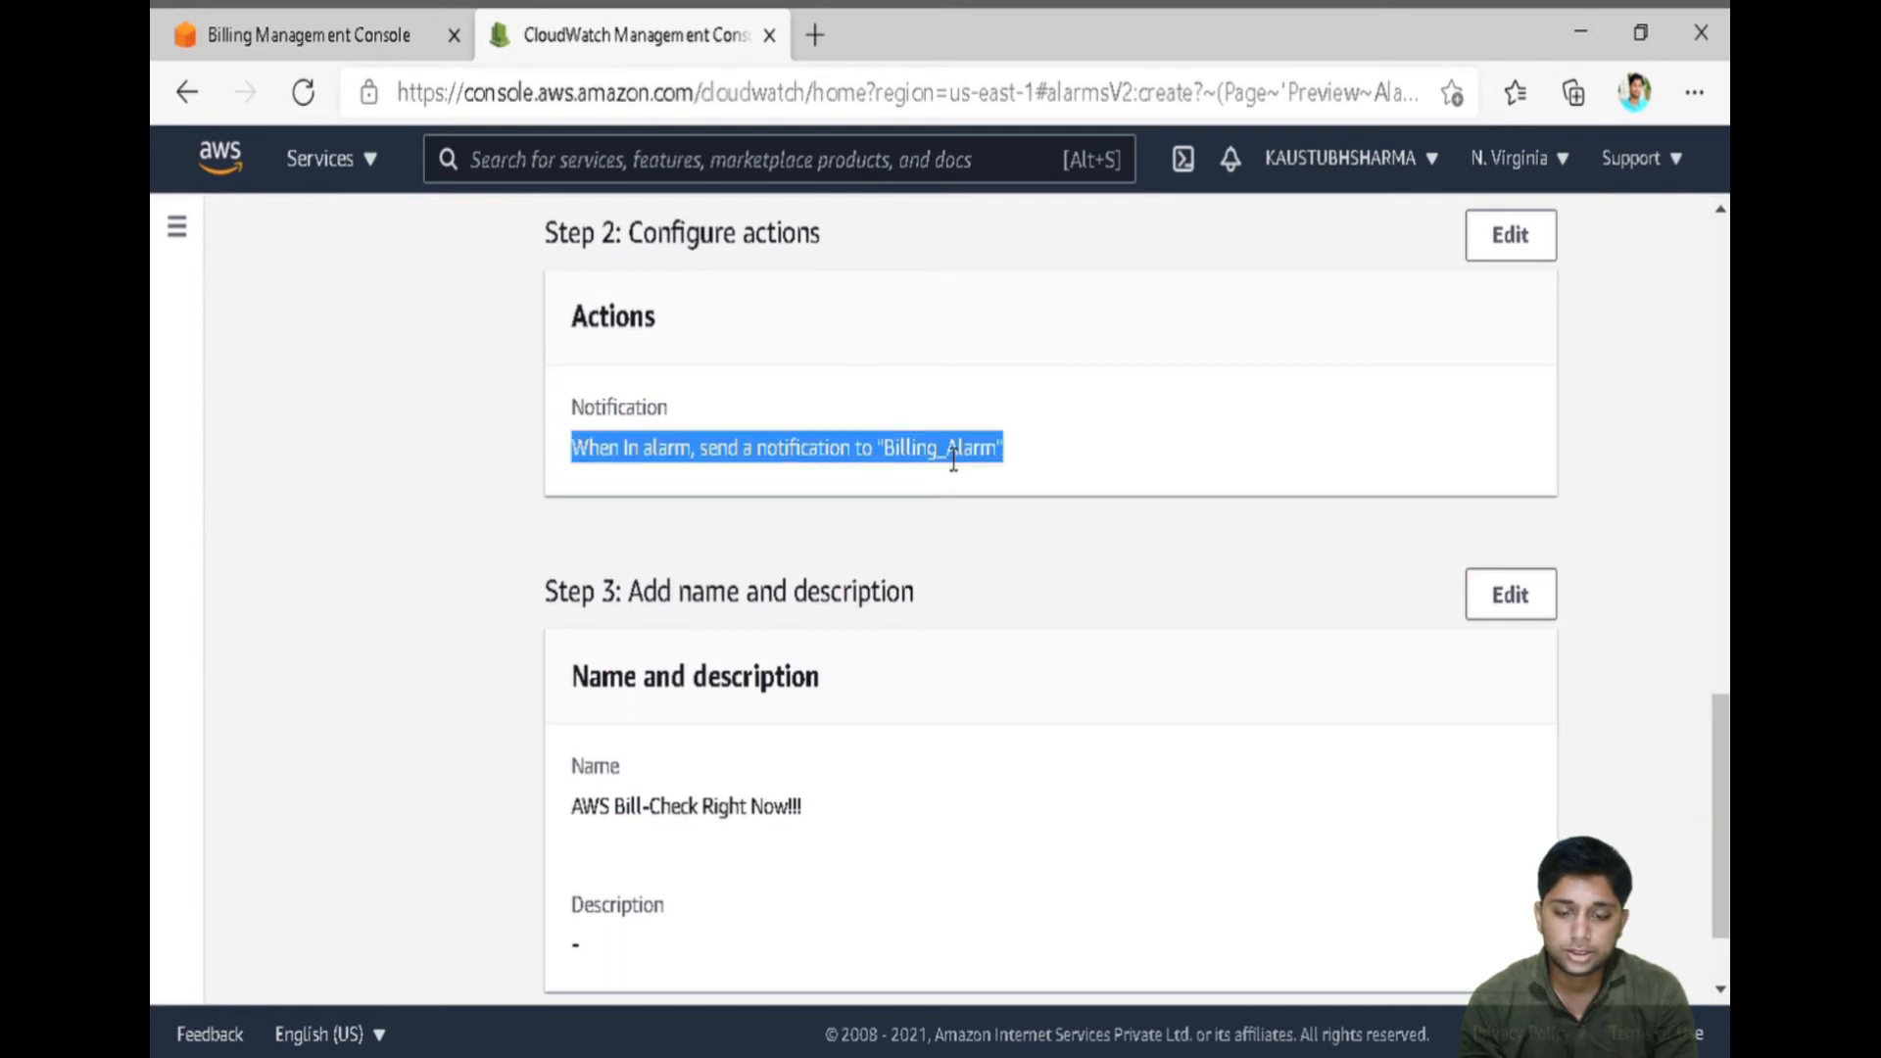
{"action": "scroll", "coordinate": [949, 456], "scroll_direction": "down", "scroll_amount": 2}
{"action": "left_click", "coordinate": [895, 411]}
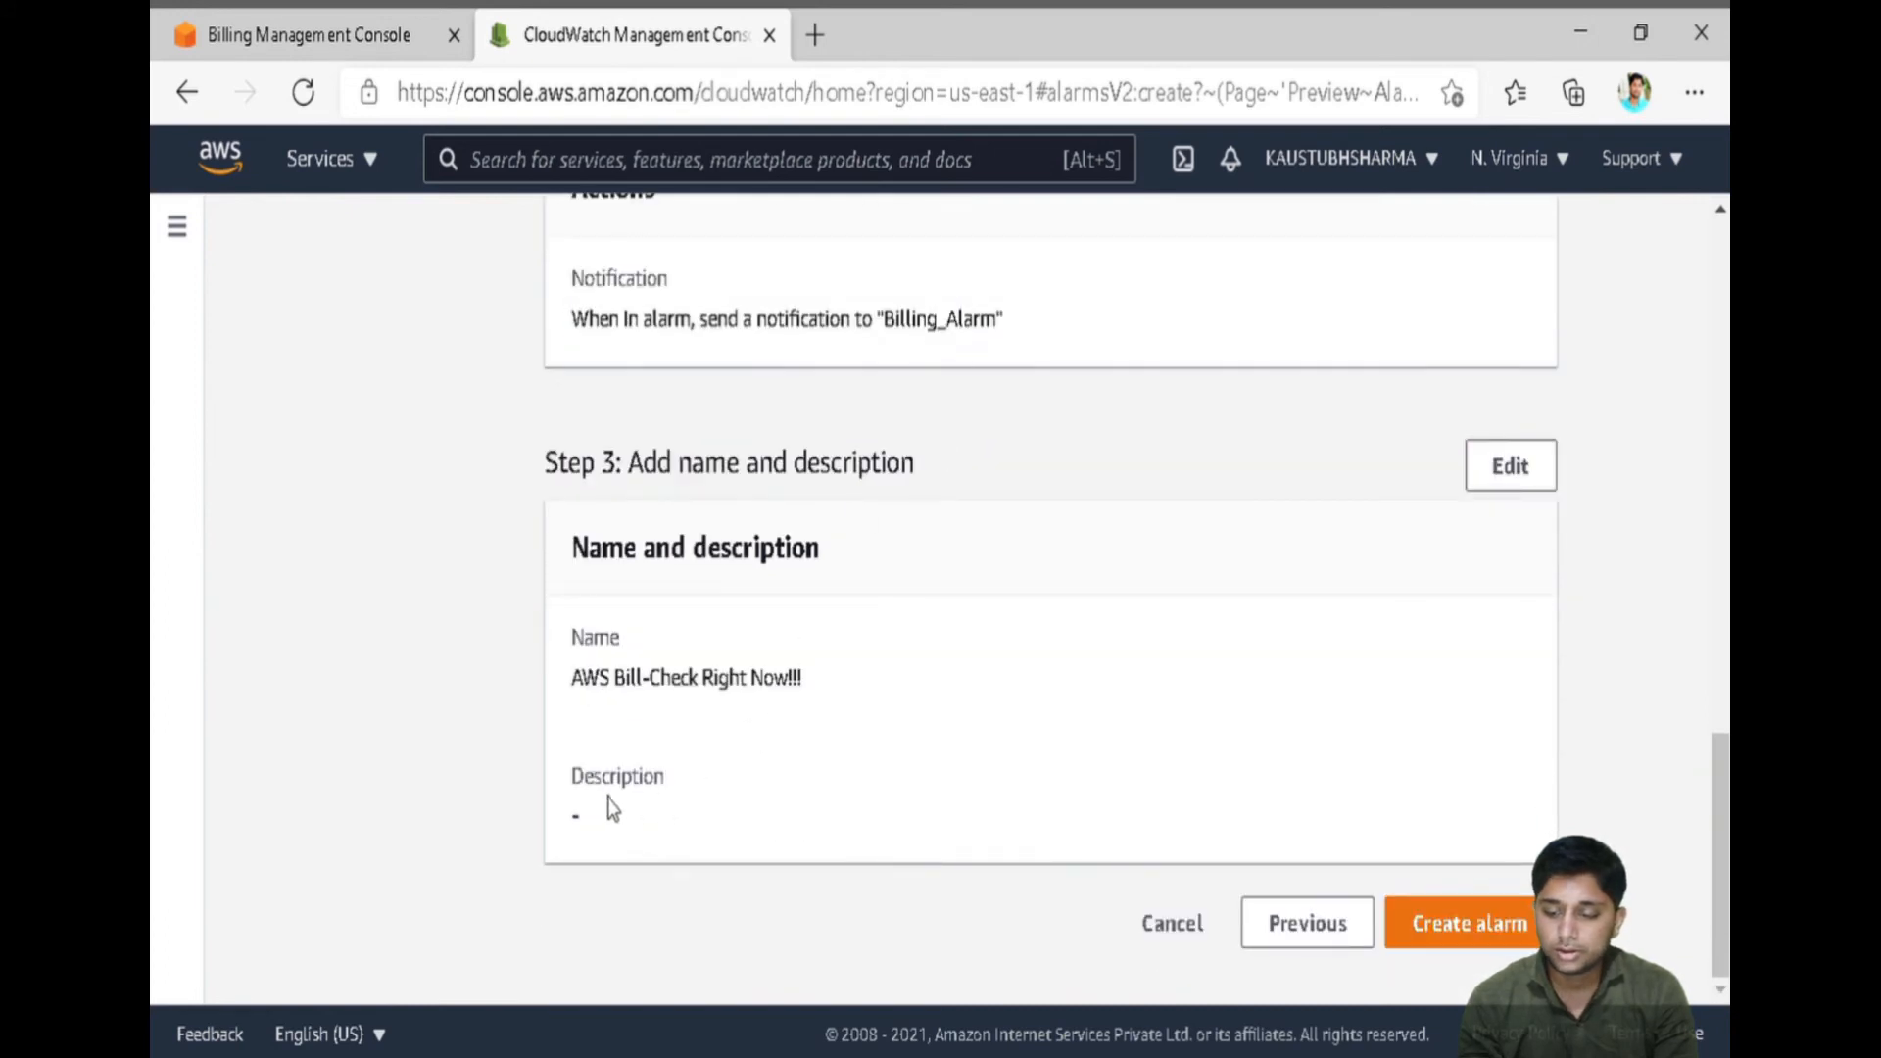
{"action": "left_click", "coordinate": [1441, 925]}
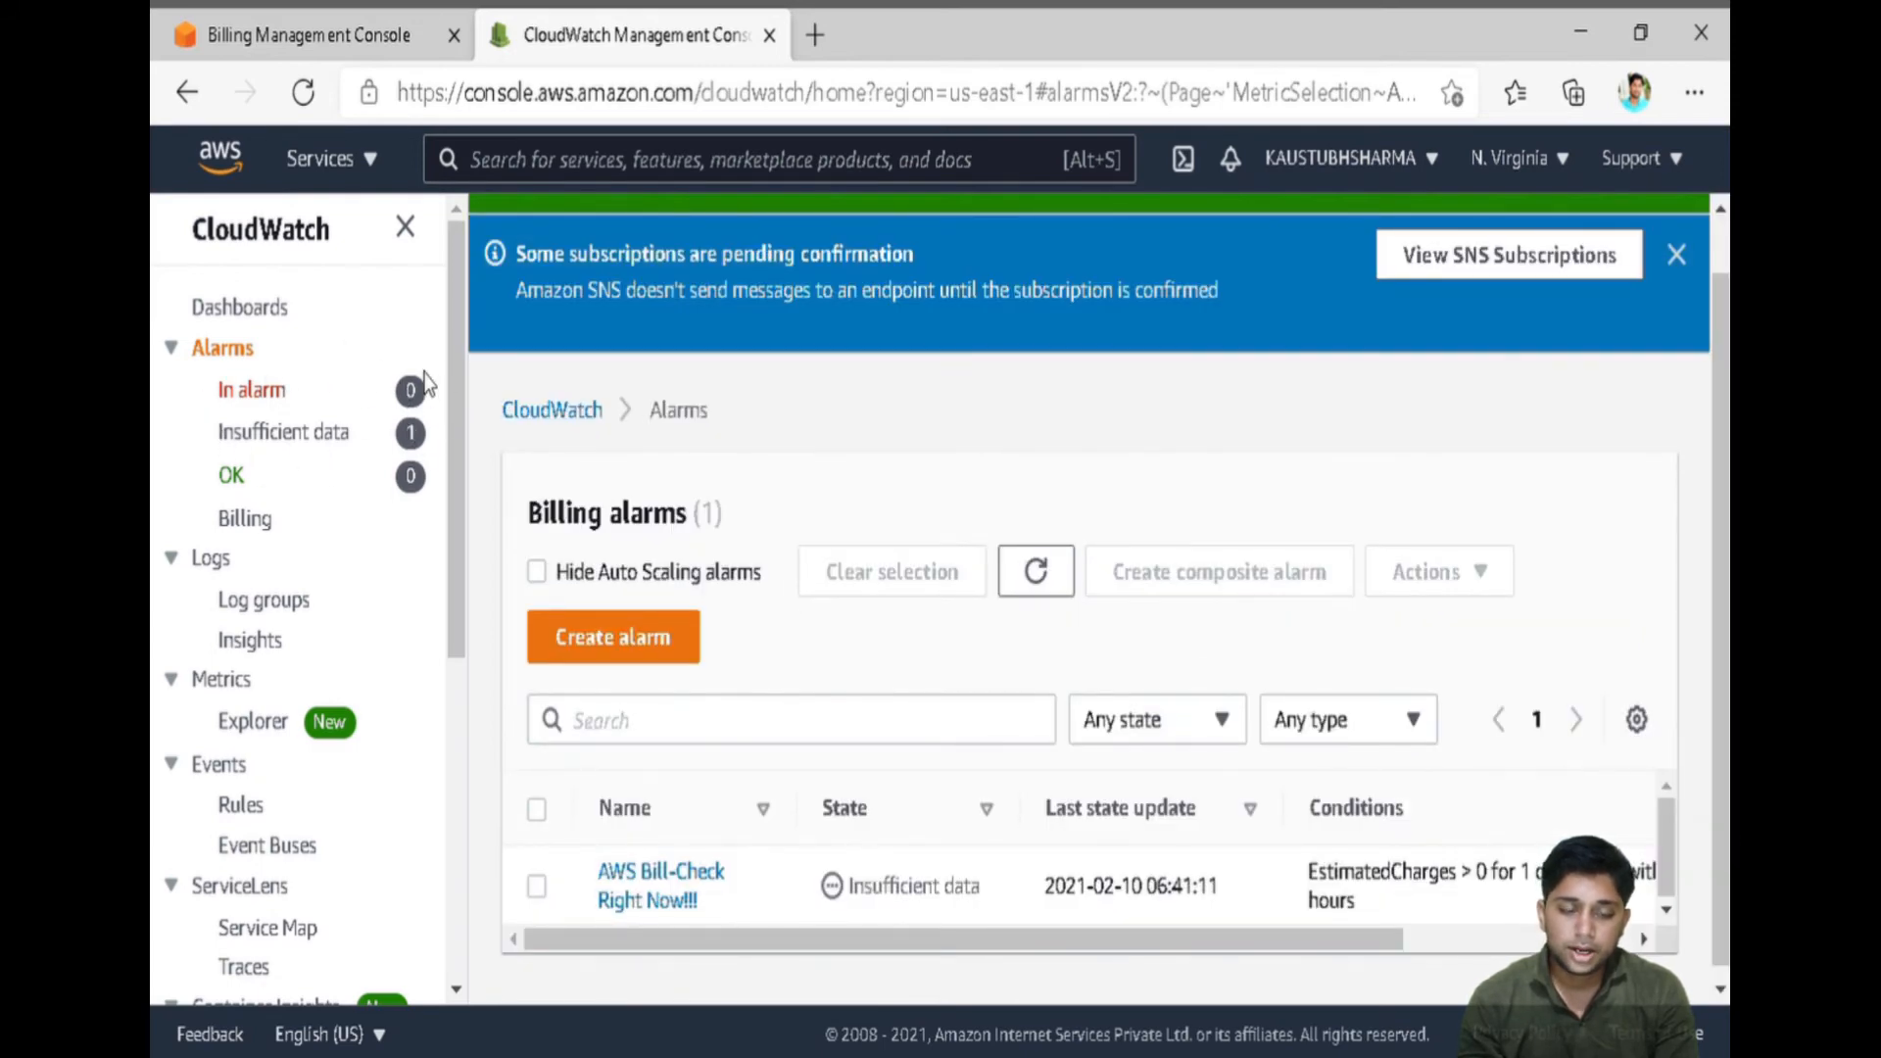
Refresh the alarm list, check why the email subscription is pending, and open SNS Subscriptions.
{"action": "left_click", "coordinate": [1068, 574]}
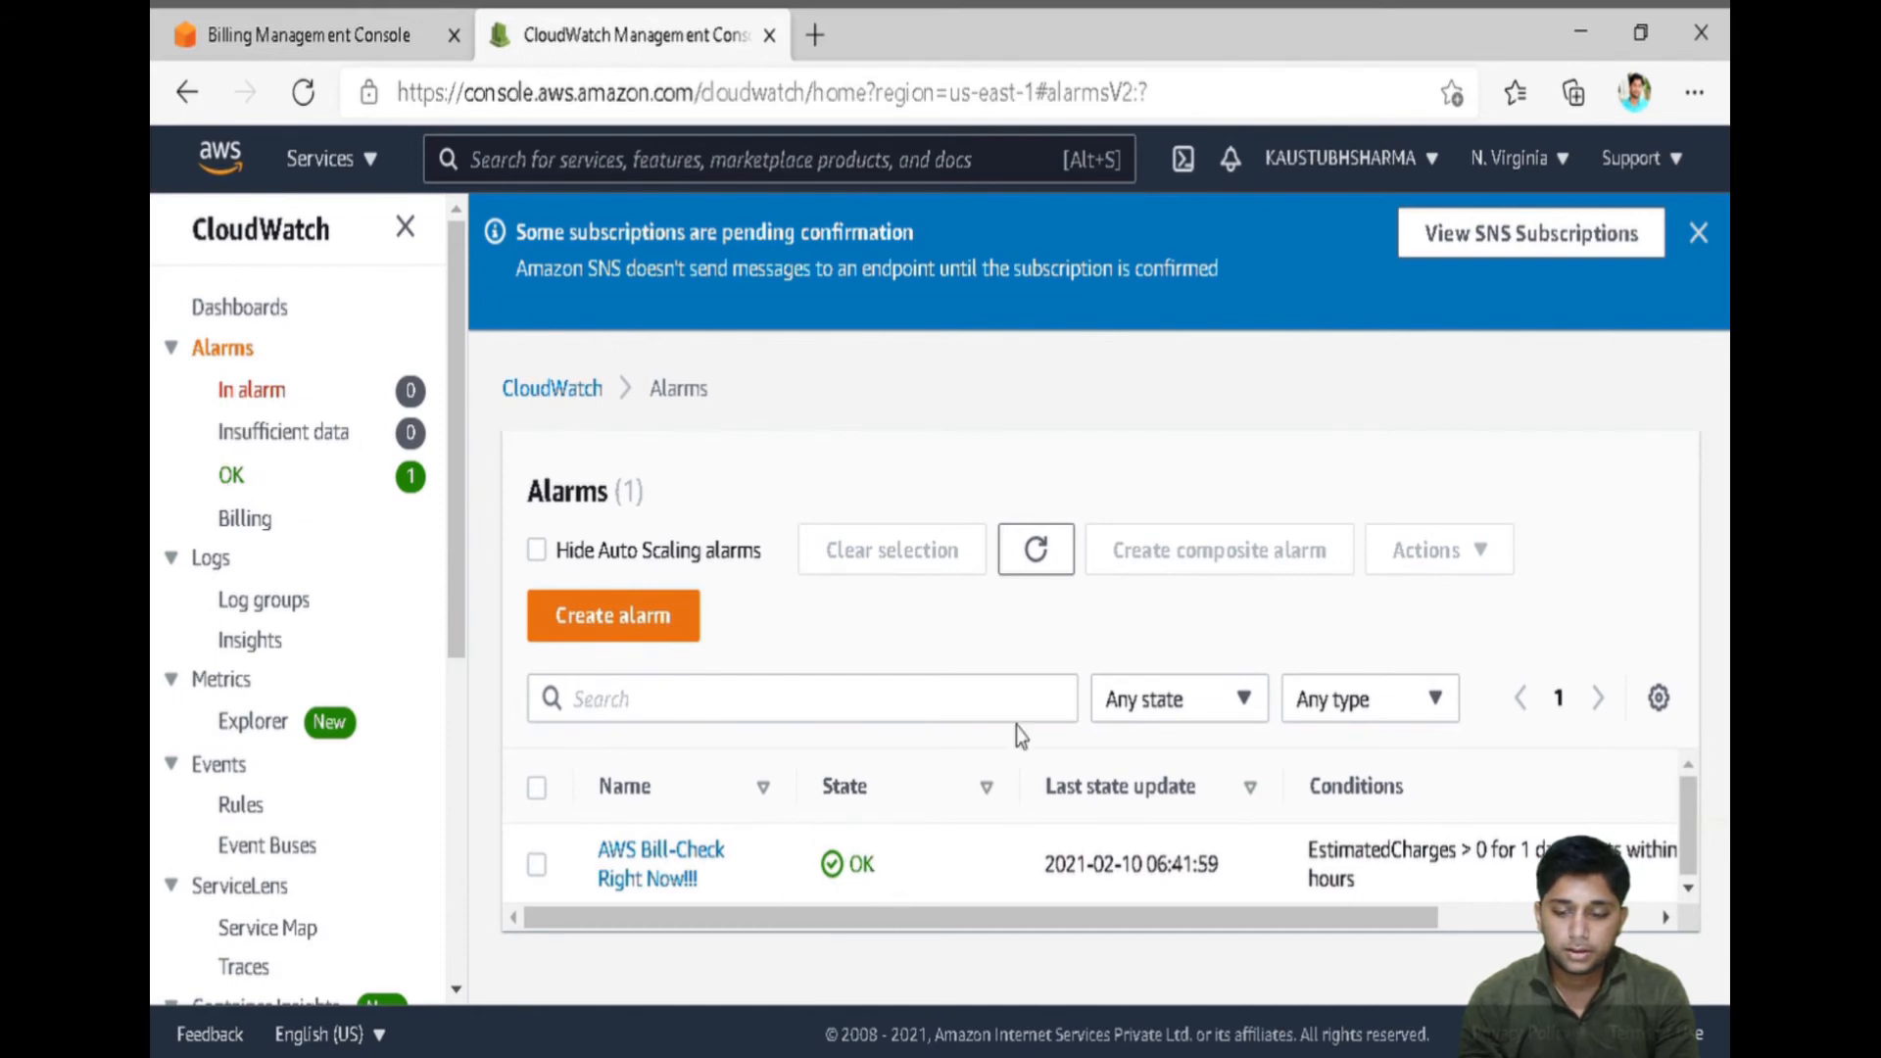
{"action": "scroll", "coordinate": [1113, 832], "scroll_direction": "right", "scroll_amount": 3}
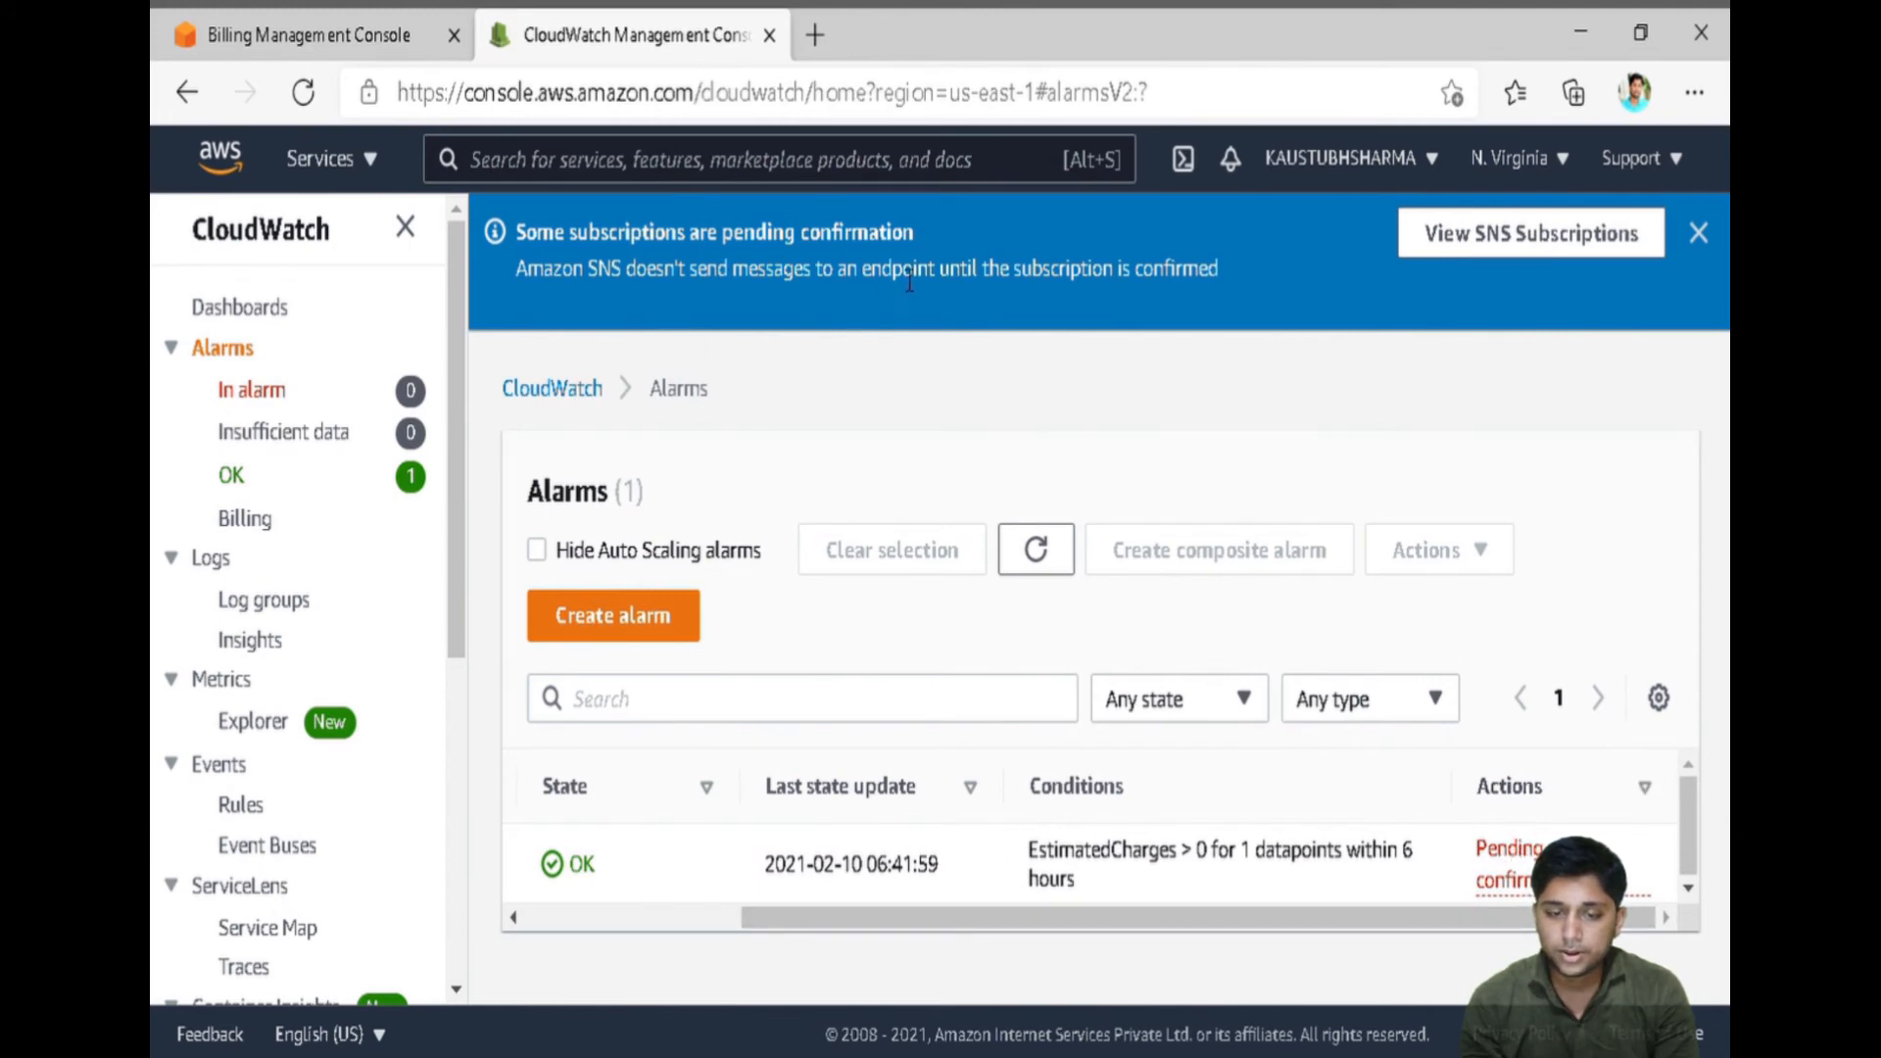
{"action": "left_click_drag", "start_coordinate": [518, 270], "coordinate": [1050, 276]}
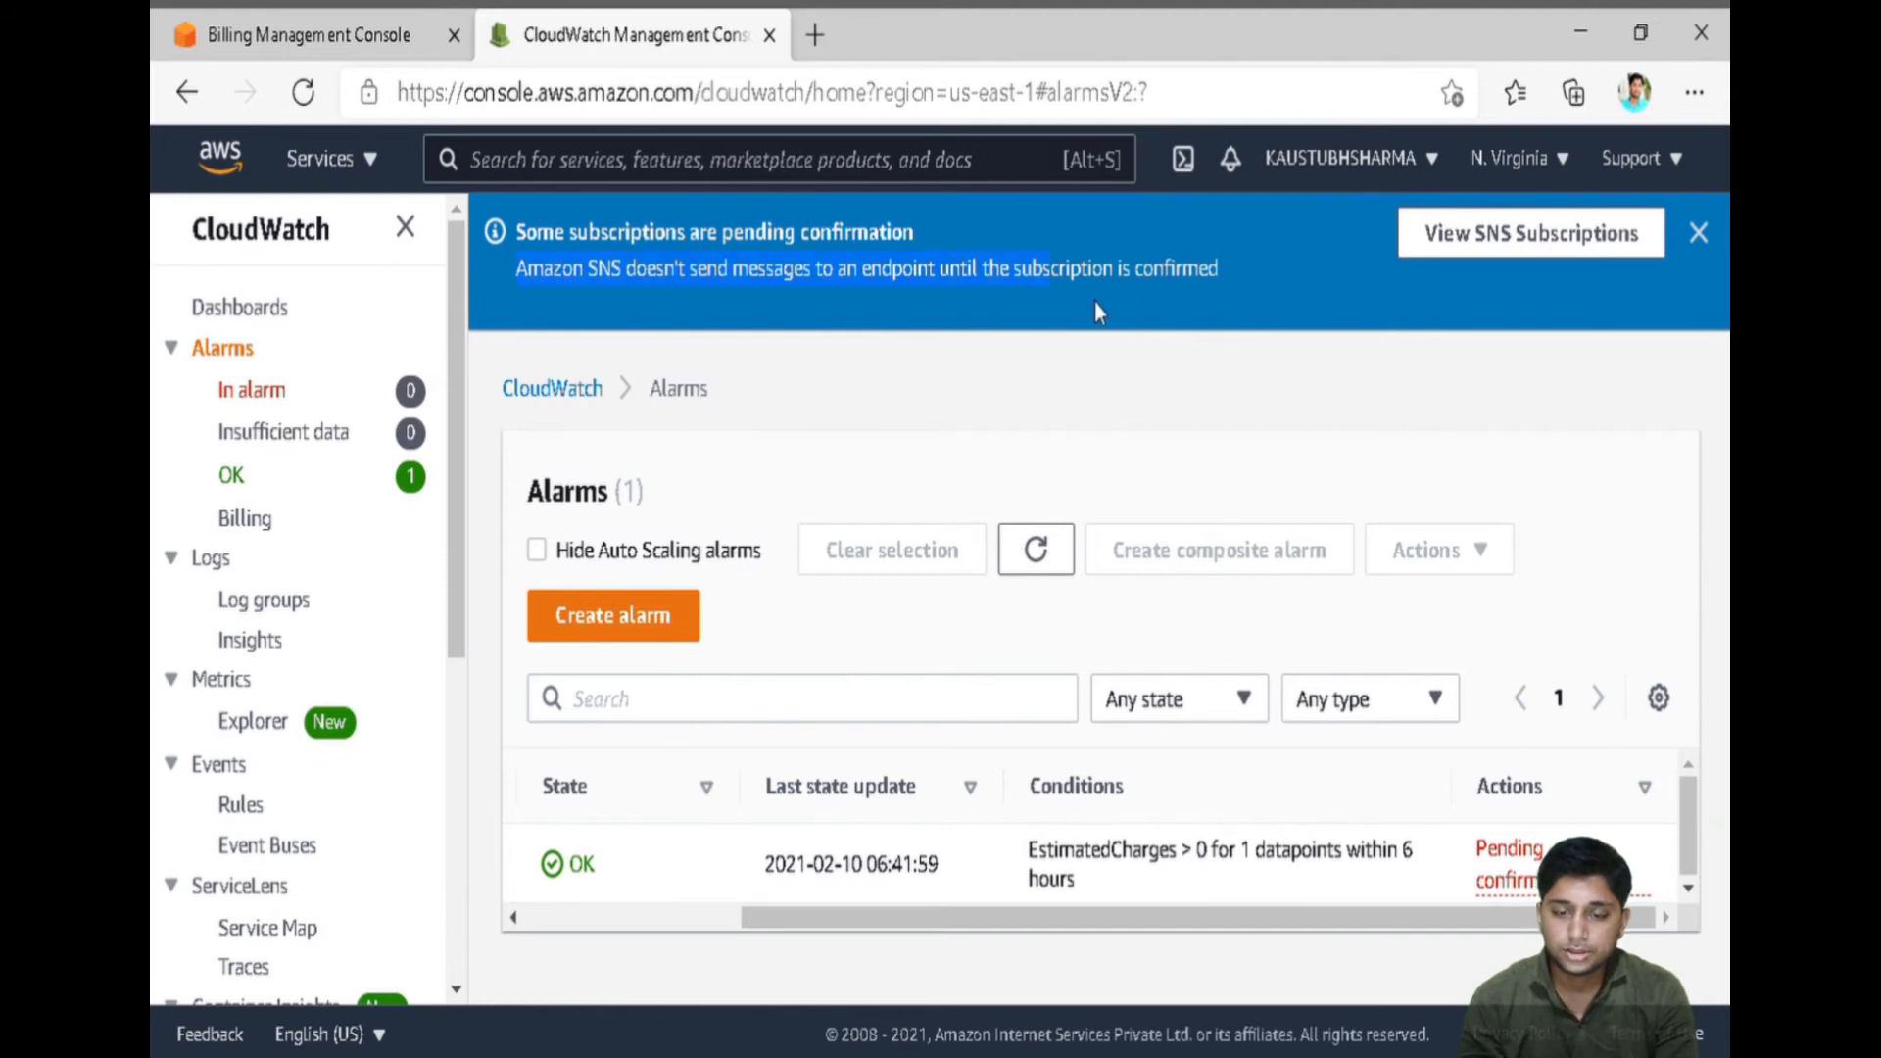
{"action": "left_click", "coordinate": [1283, 314]}
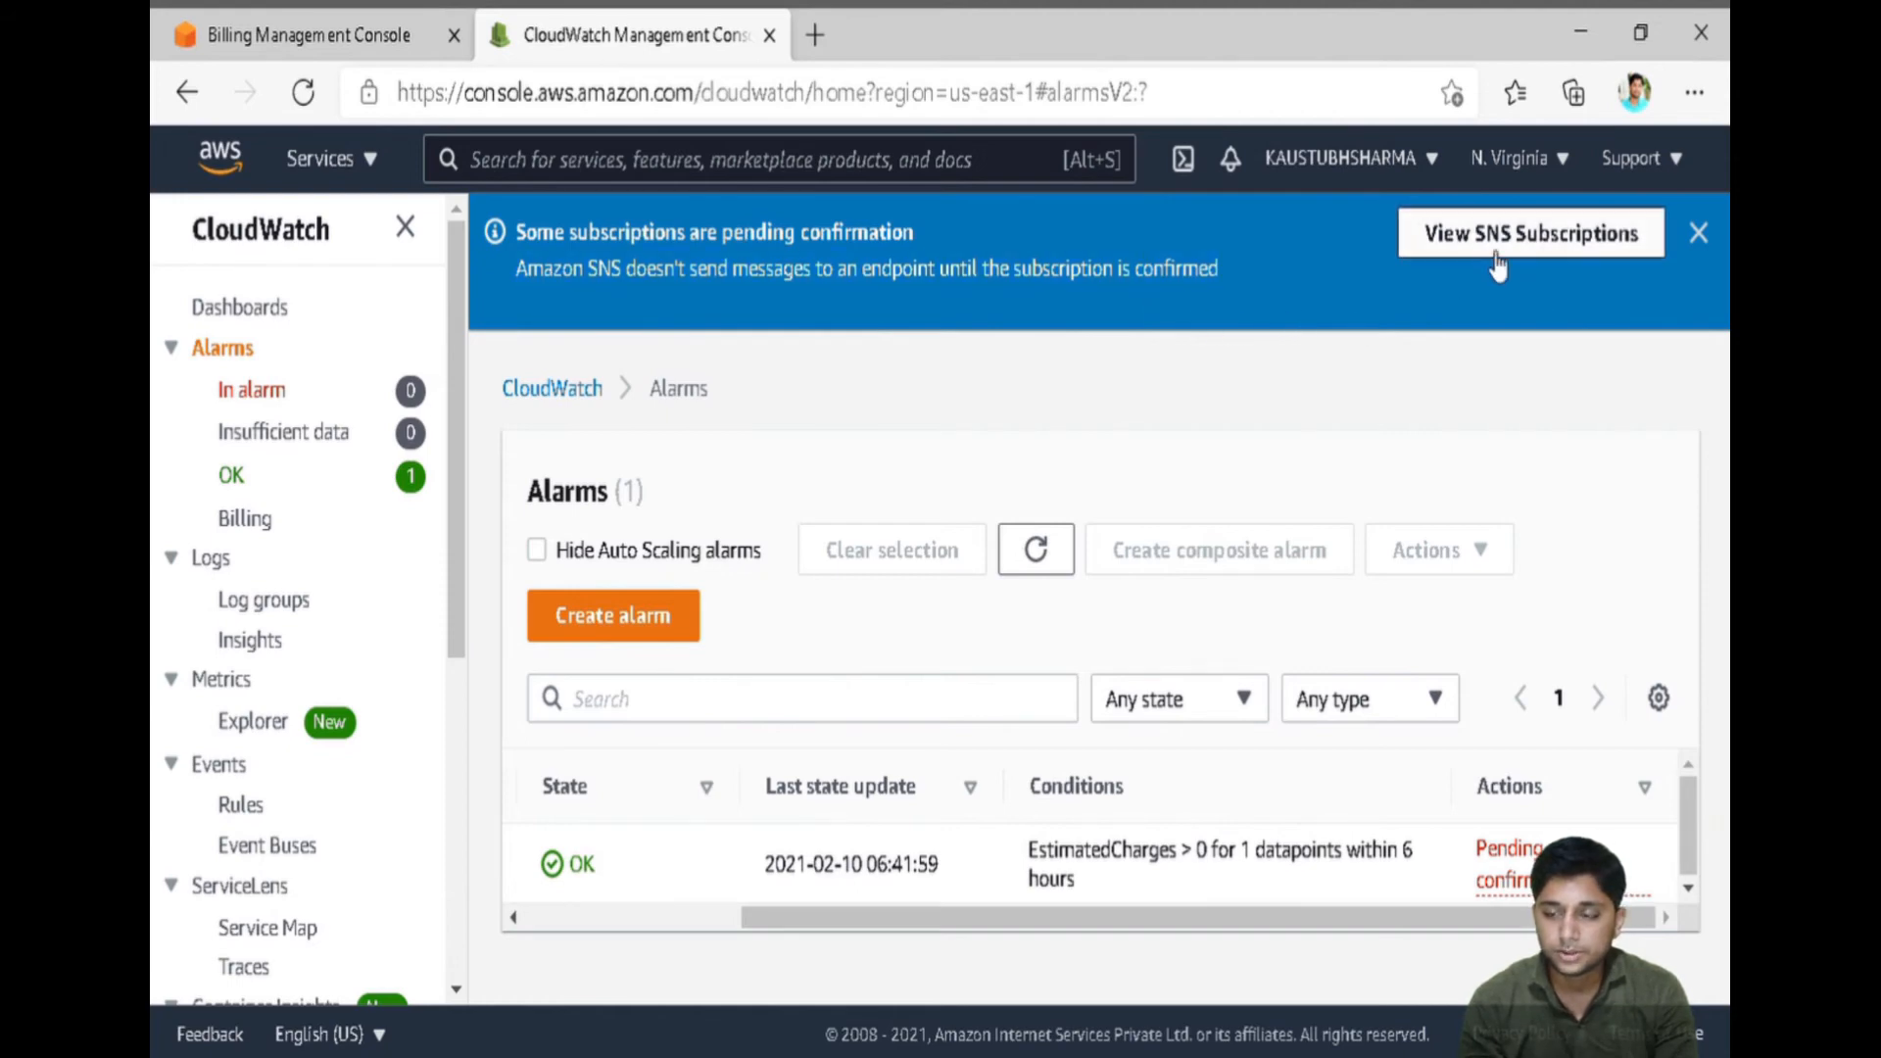
{"action": "left_click", "coordinate": [1519, 867]}
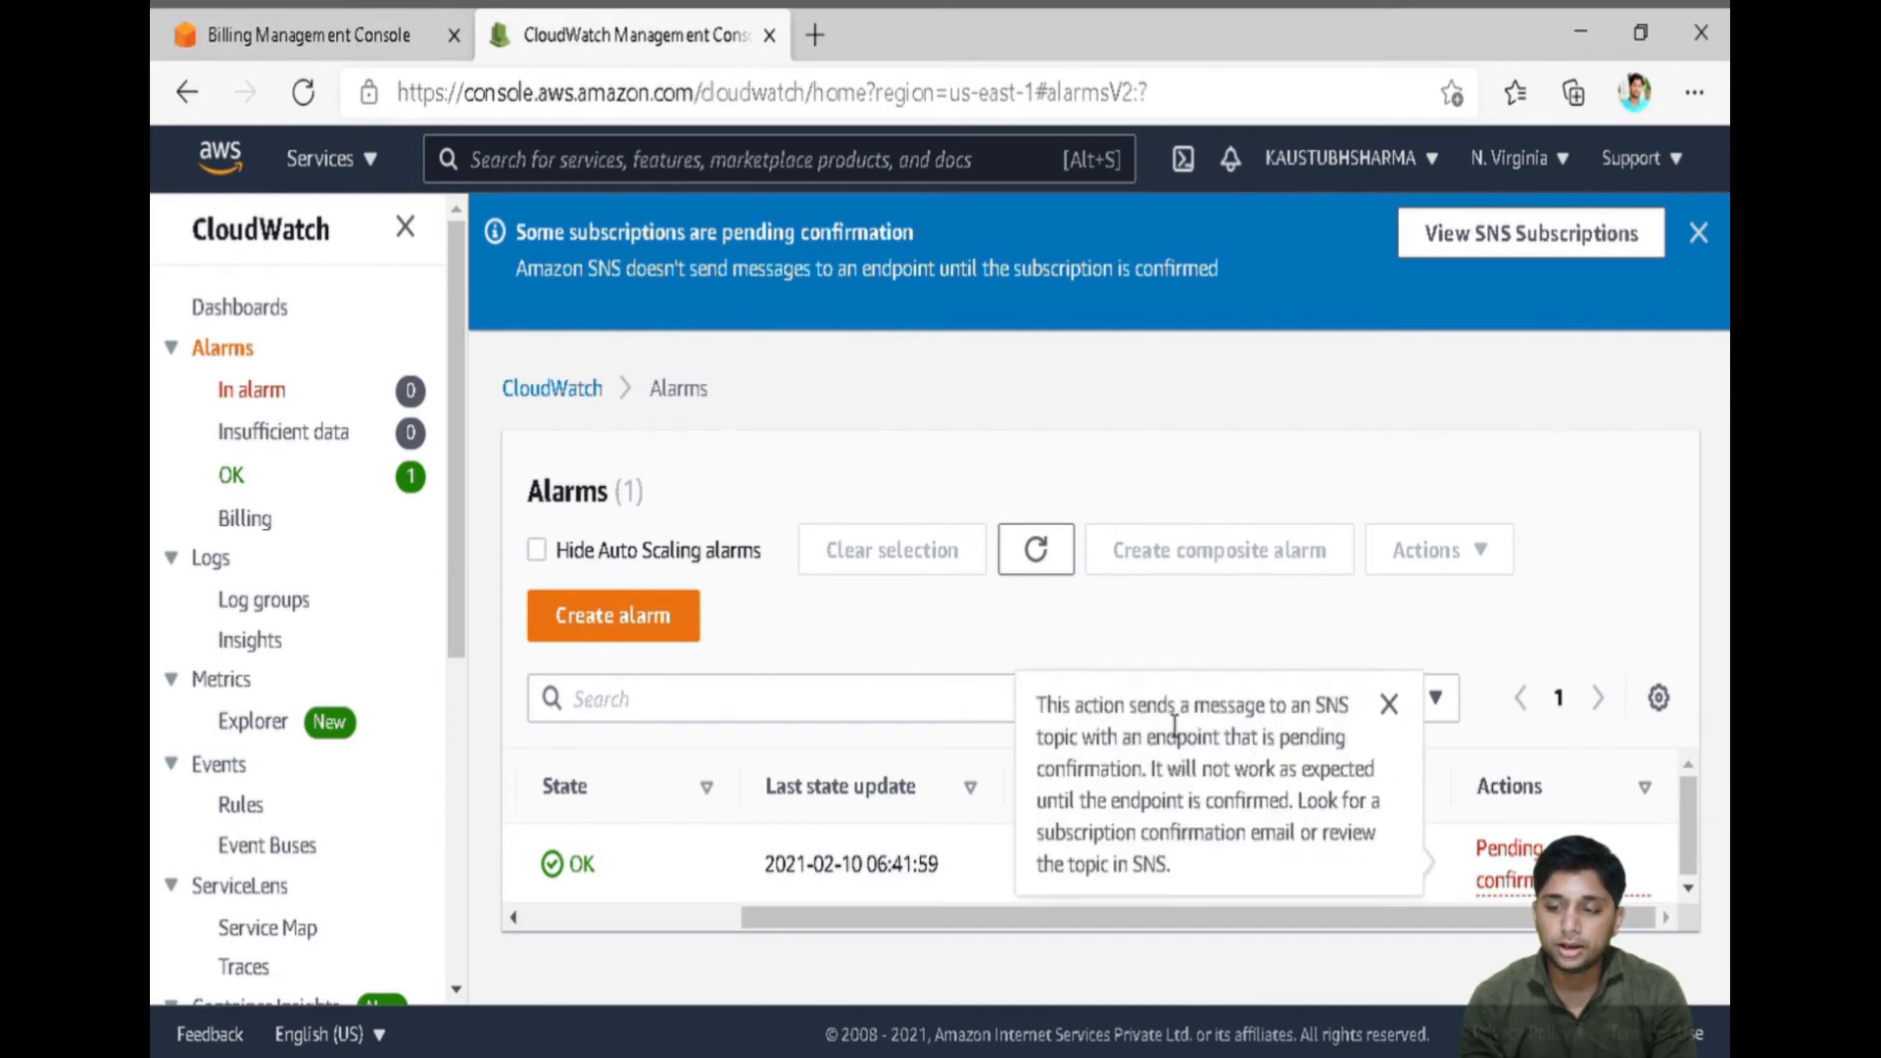
{"action": "left_click", "coordinate": [1471, 277]}
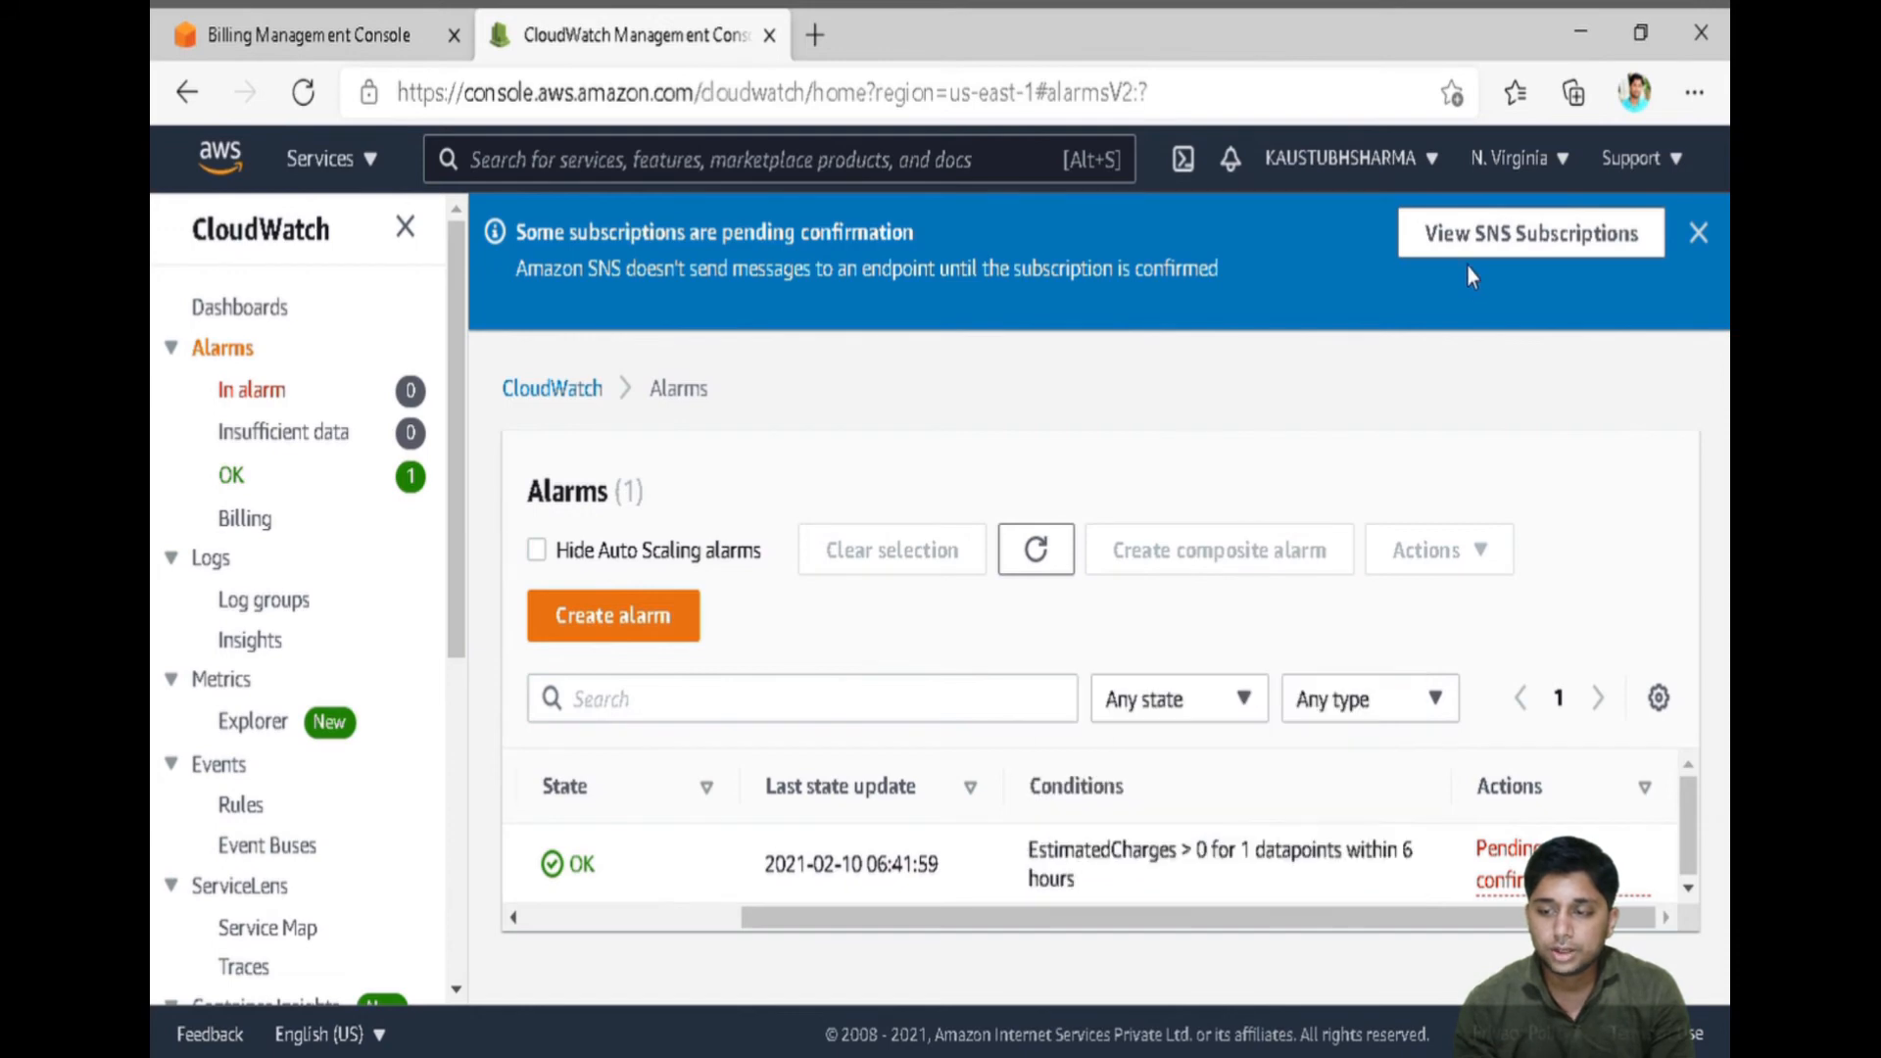
{"action": "left_click", "coordinate": [1454, 257]}
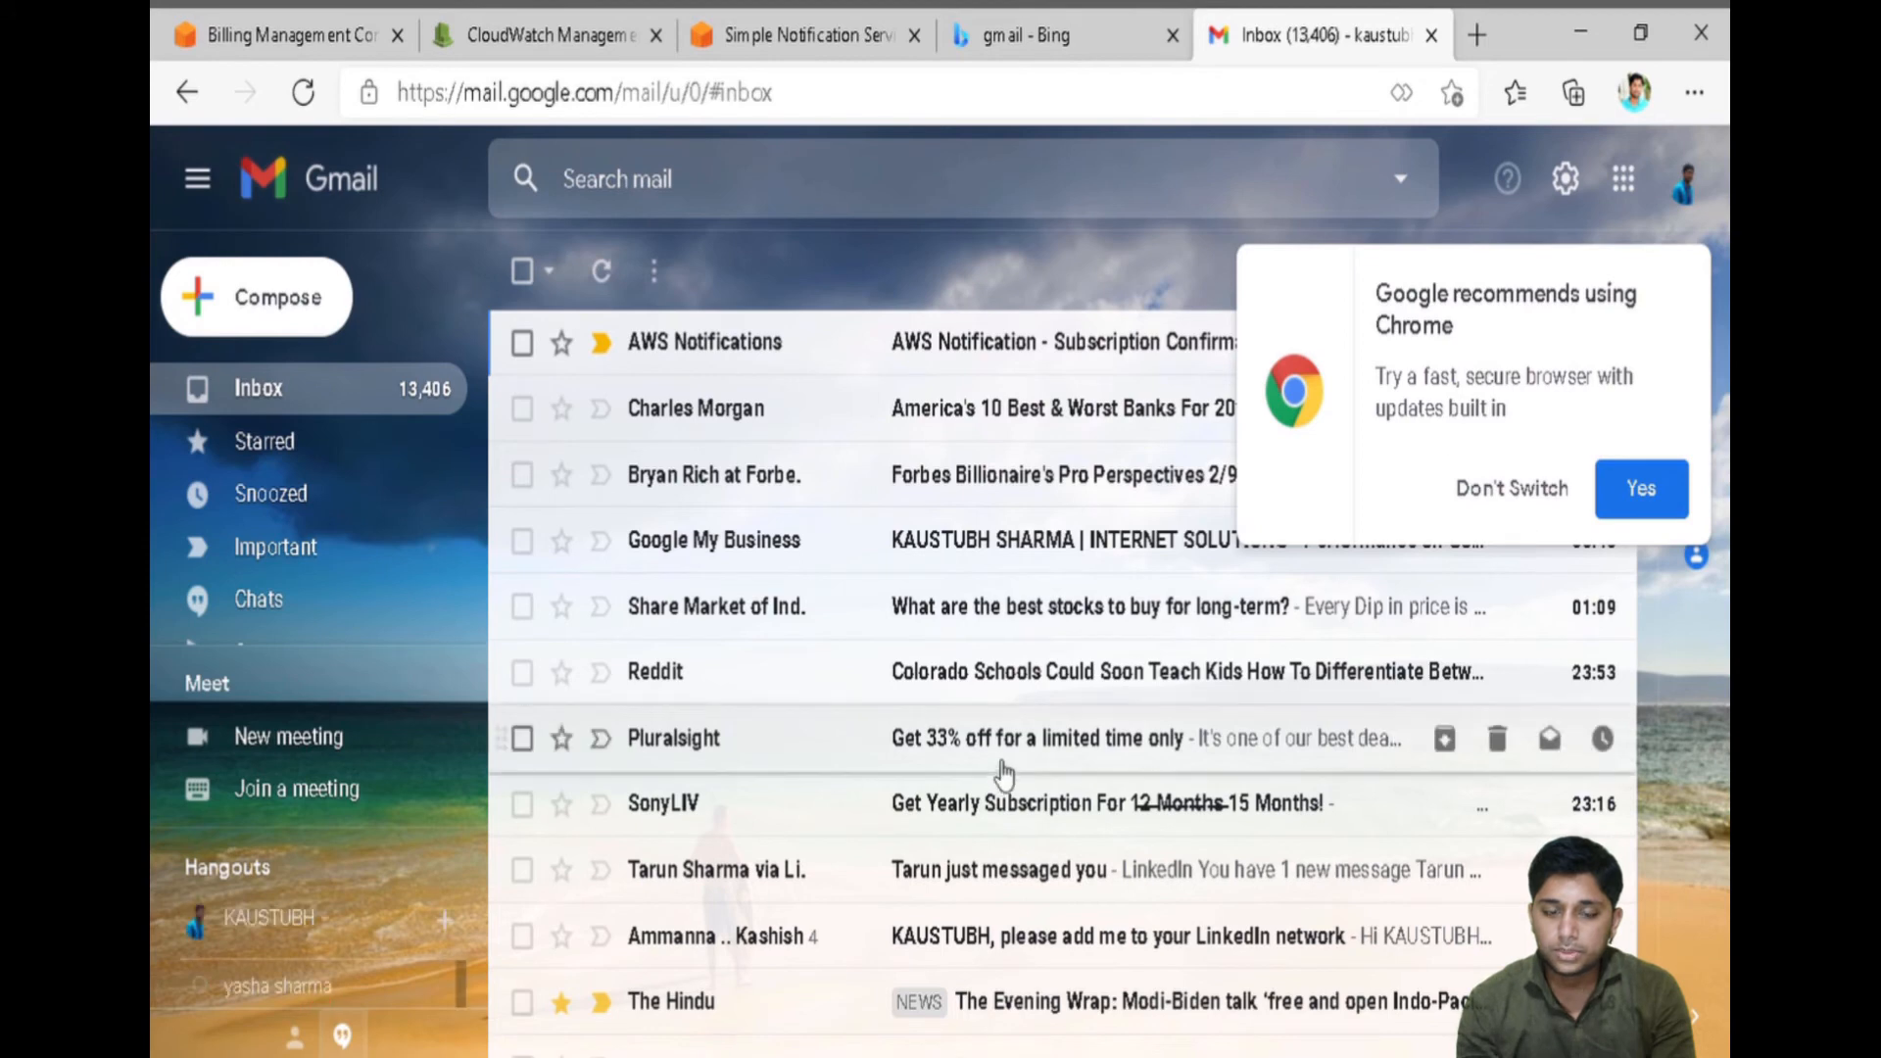
In Gmail, confirm the Billing_Alarm subscription from the AWS Notification email, then return to CloudWatch.
{"action": "left_click", "coordinate": [1515, 490]}
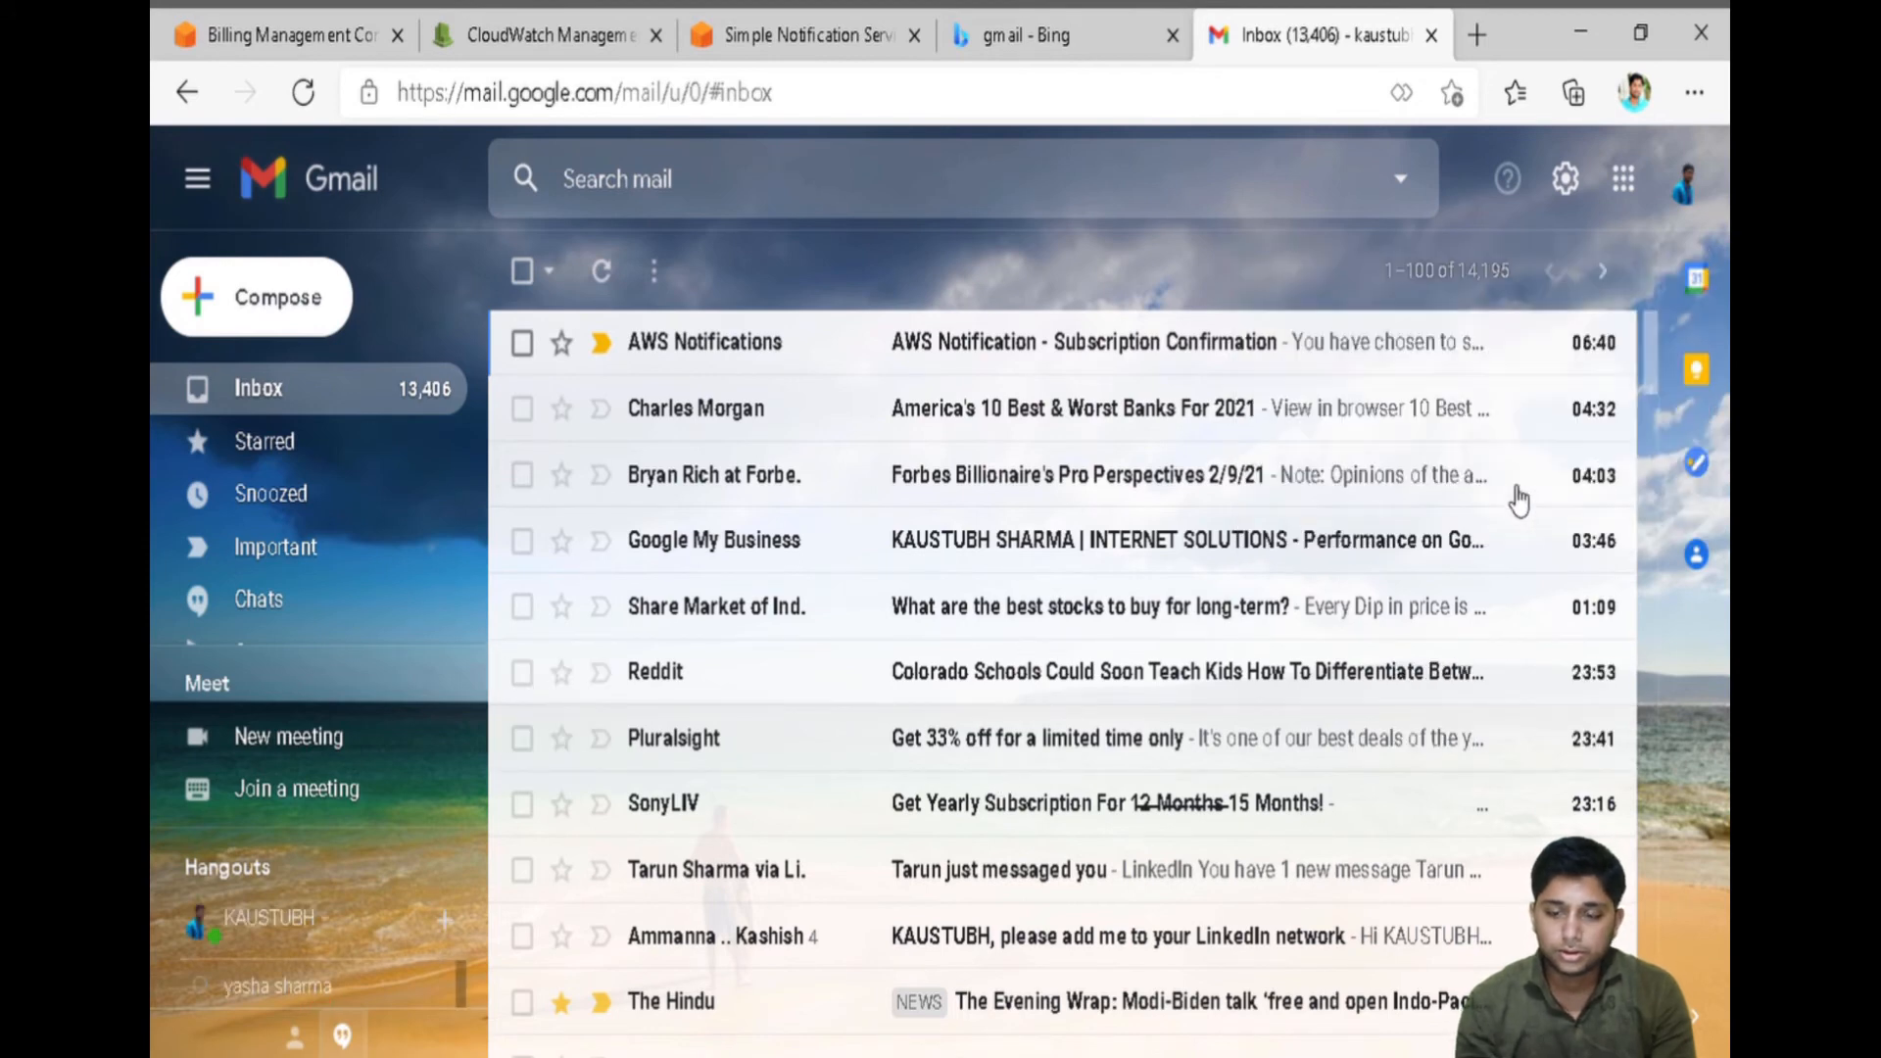
{"action": "left_click", "coordinate": [922, 370]}
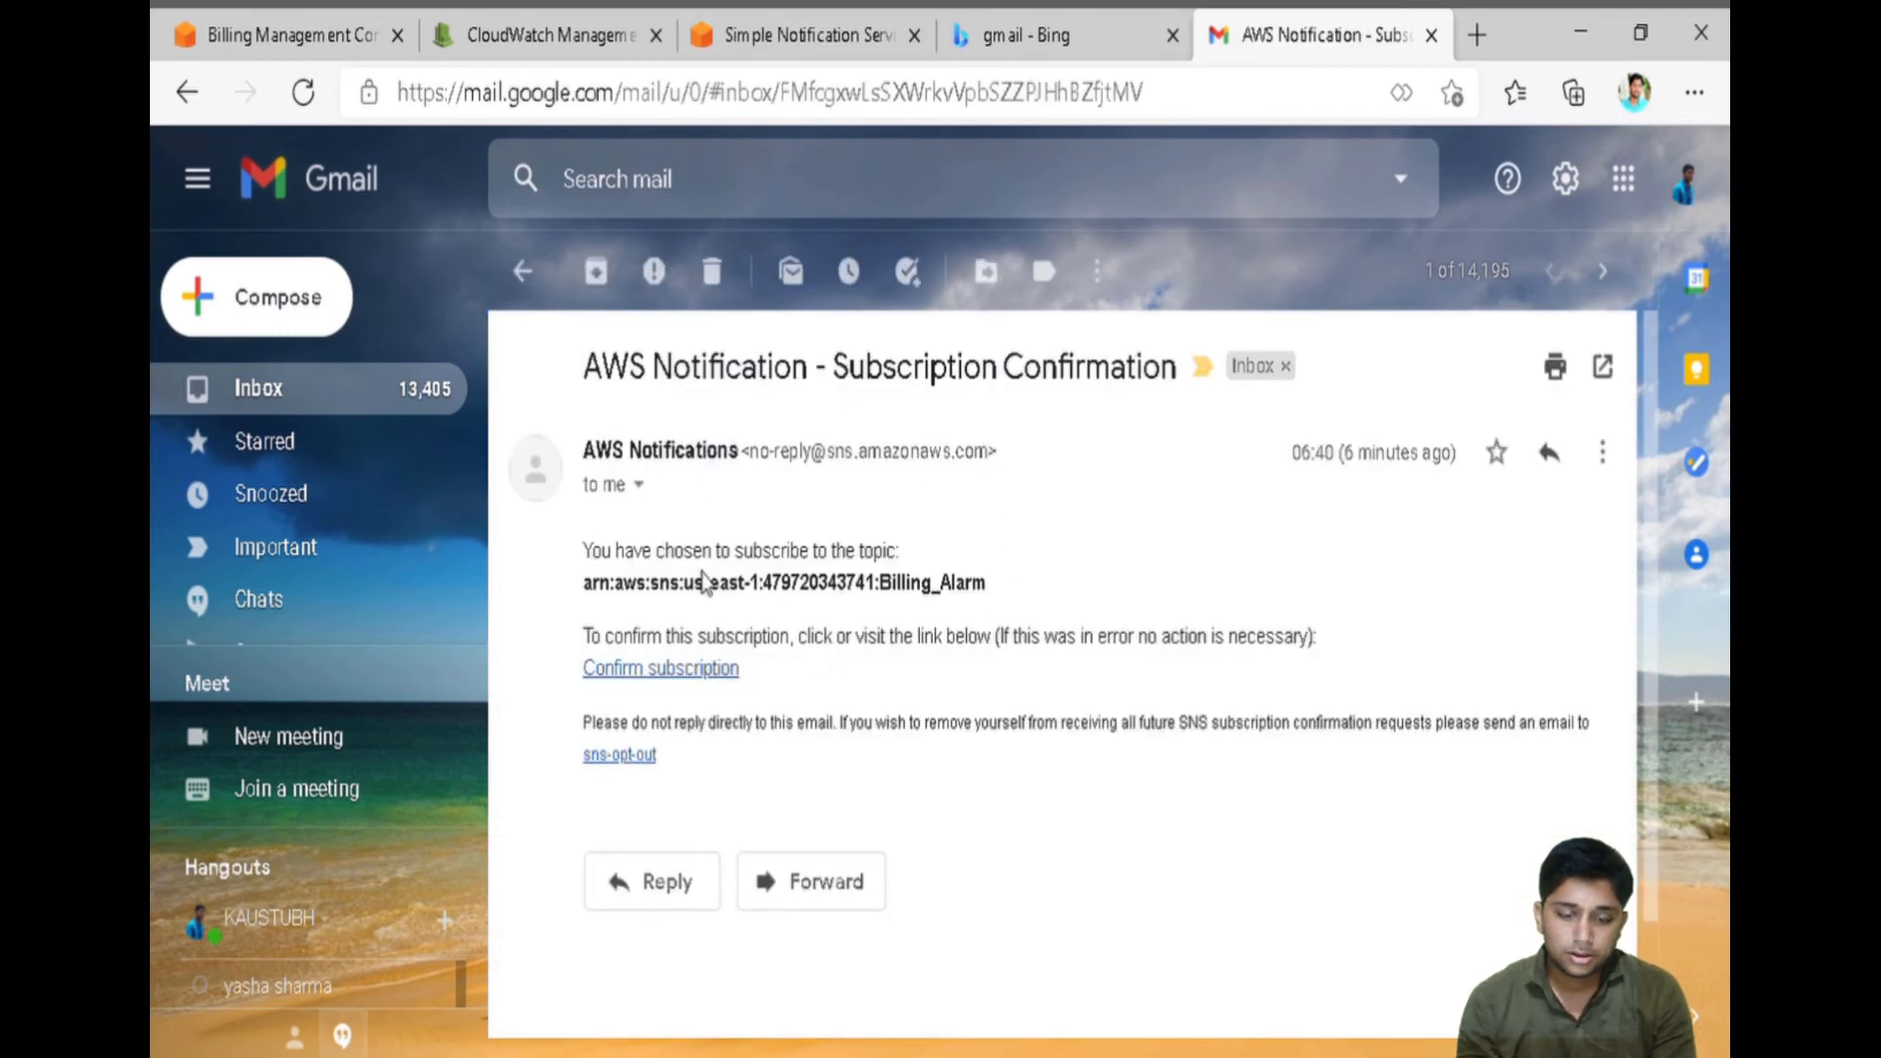
{"action": "left_click", "coordinate": [656, 670]}
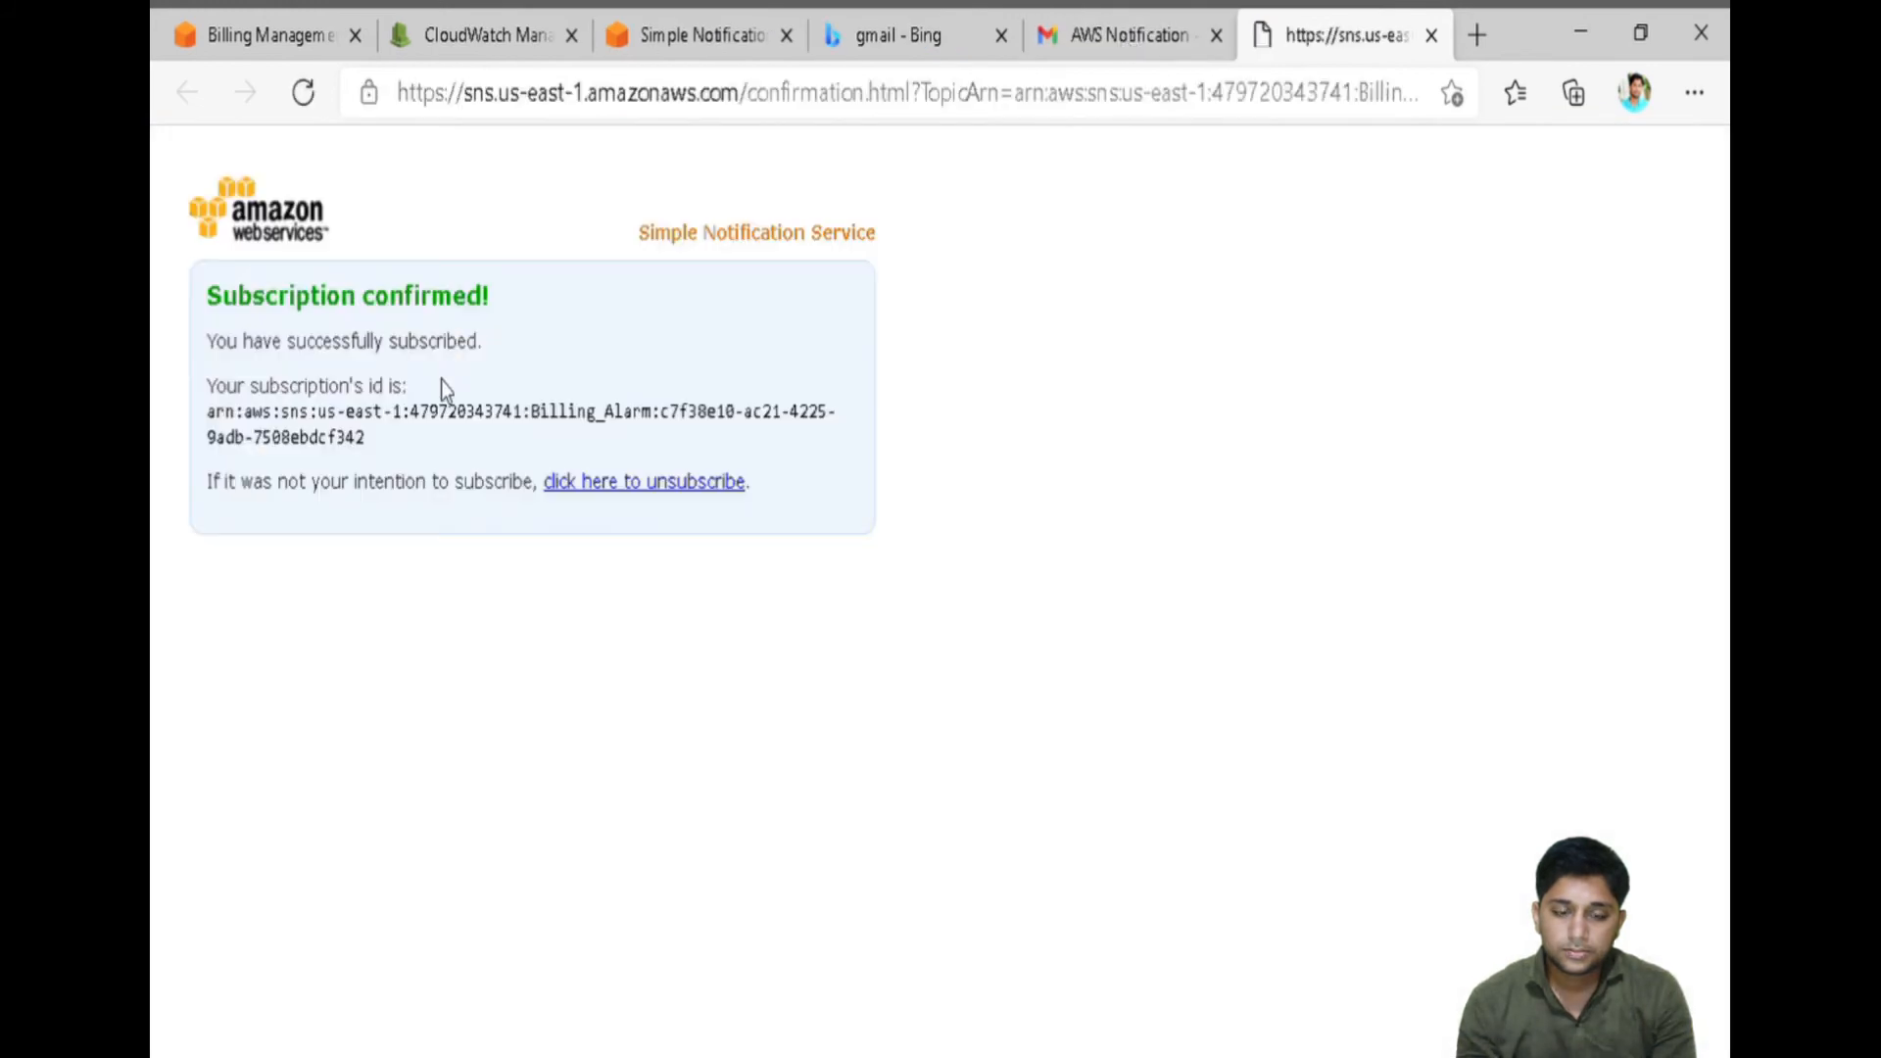
{"action": "left_click_drag", "start_coordinate": [441, 380], "coordinate": [800, 444]}
{"action": "left_click", "coordinate": [799, 444]}
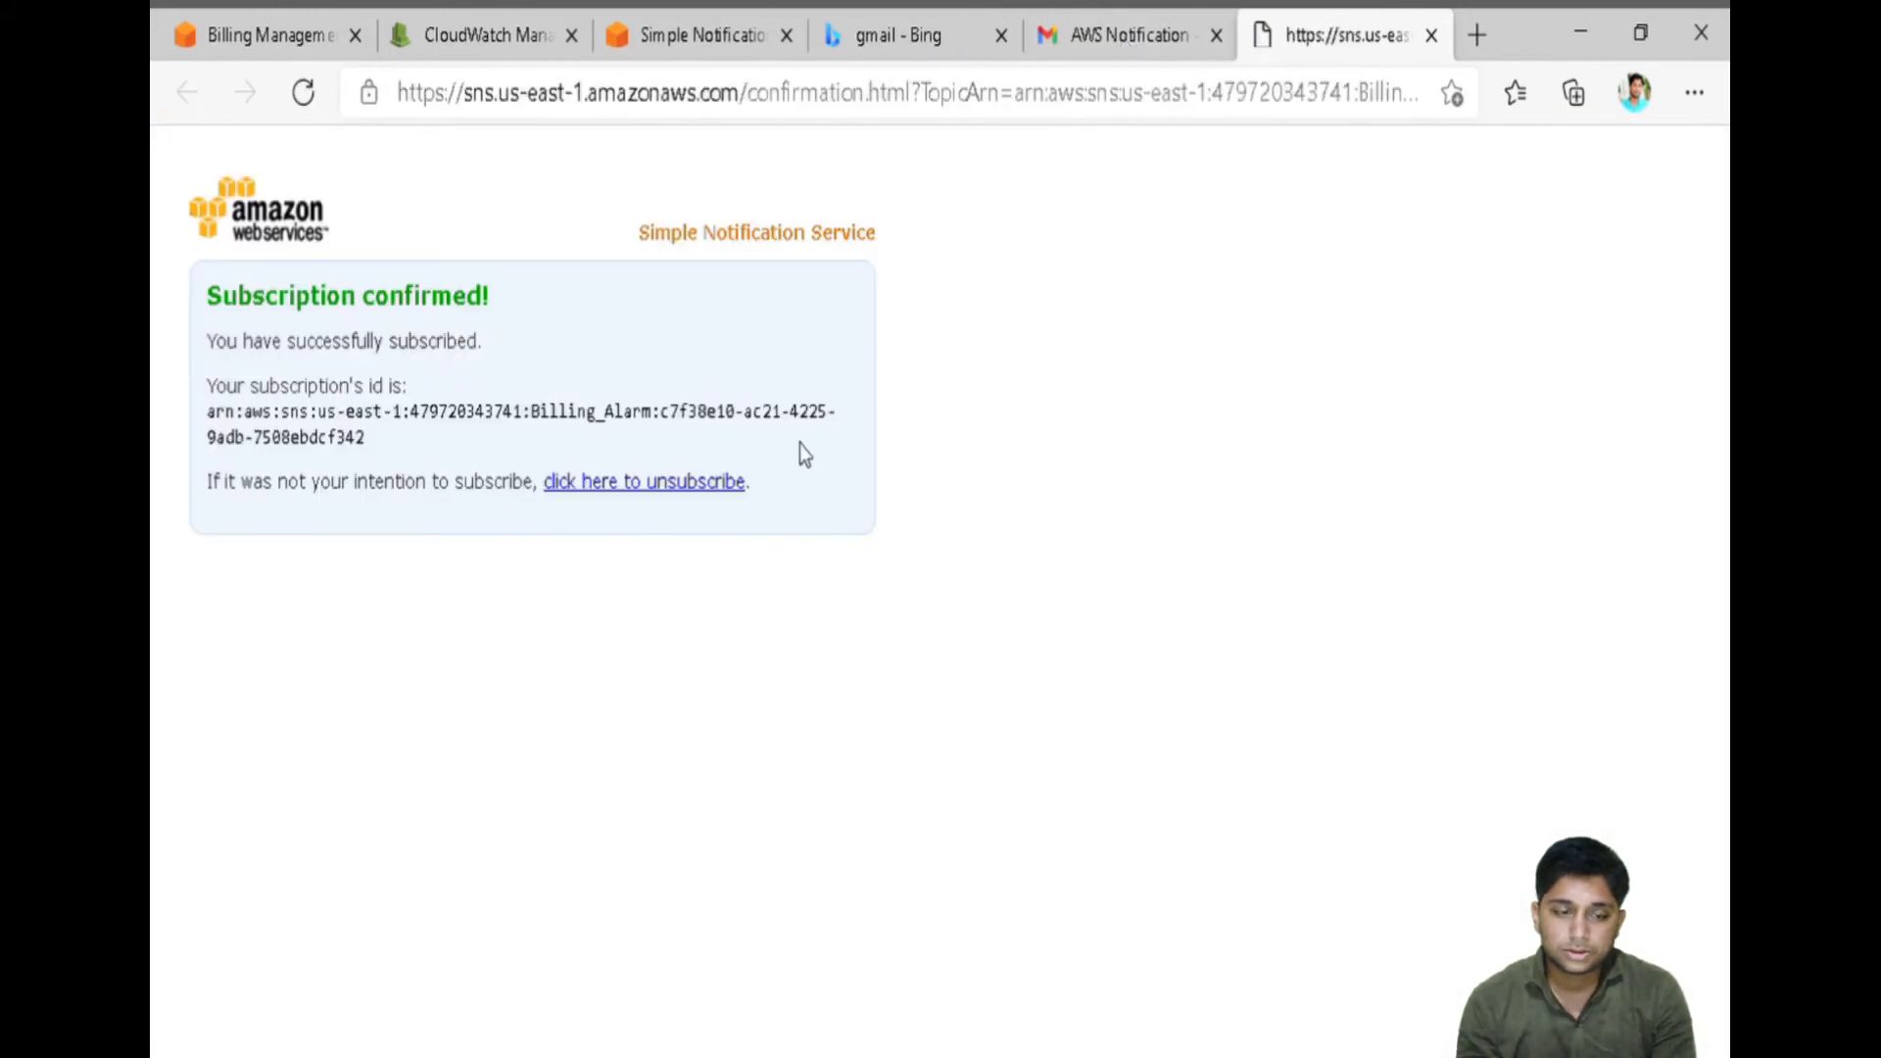
{"action": "left_click", "coordinate": [602, 19]}
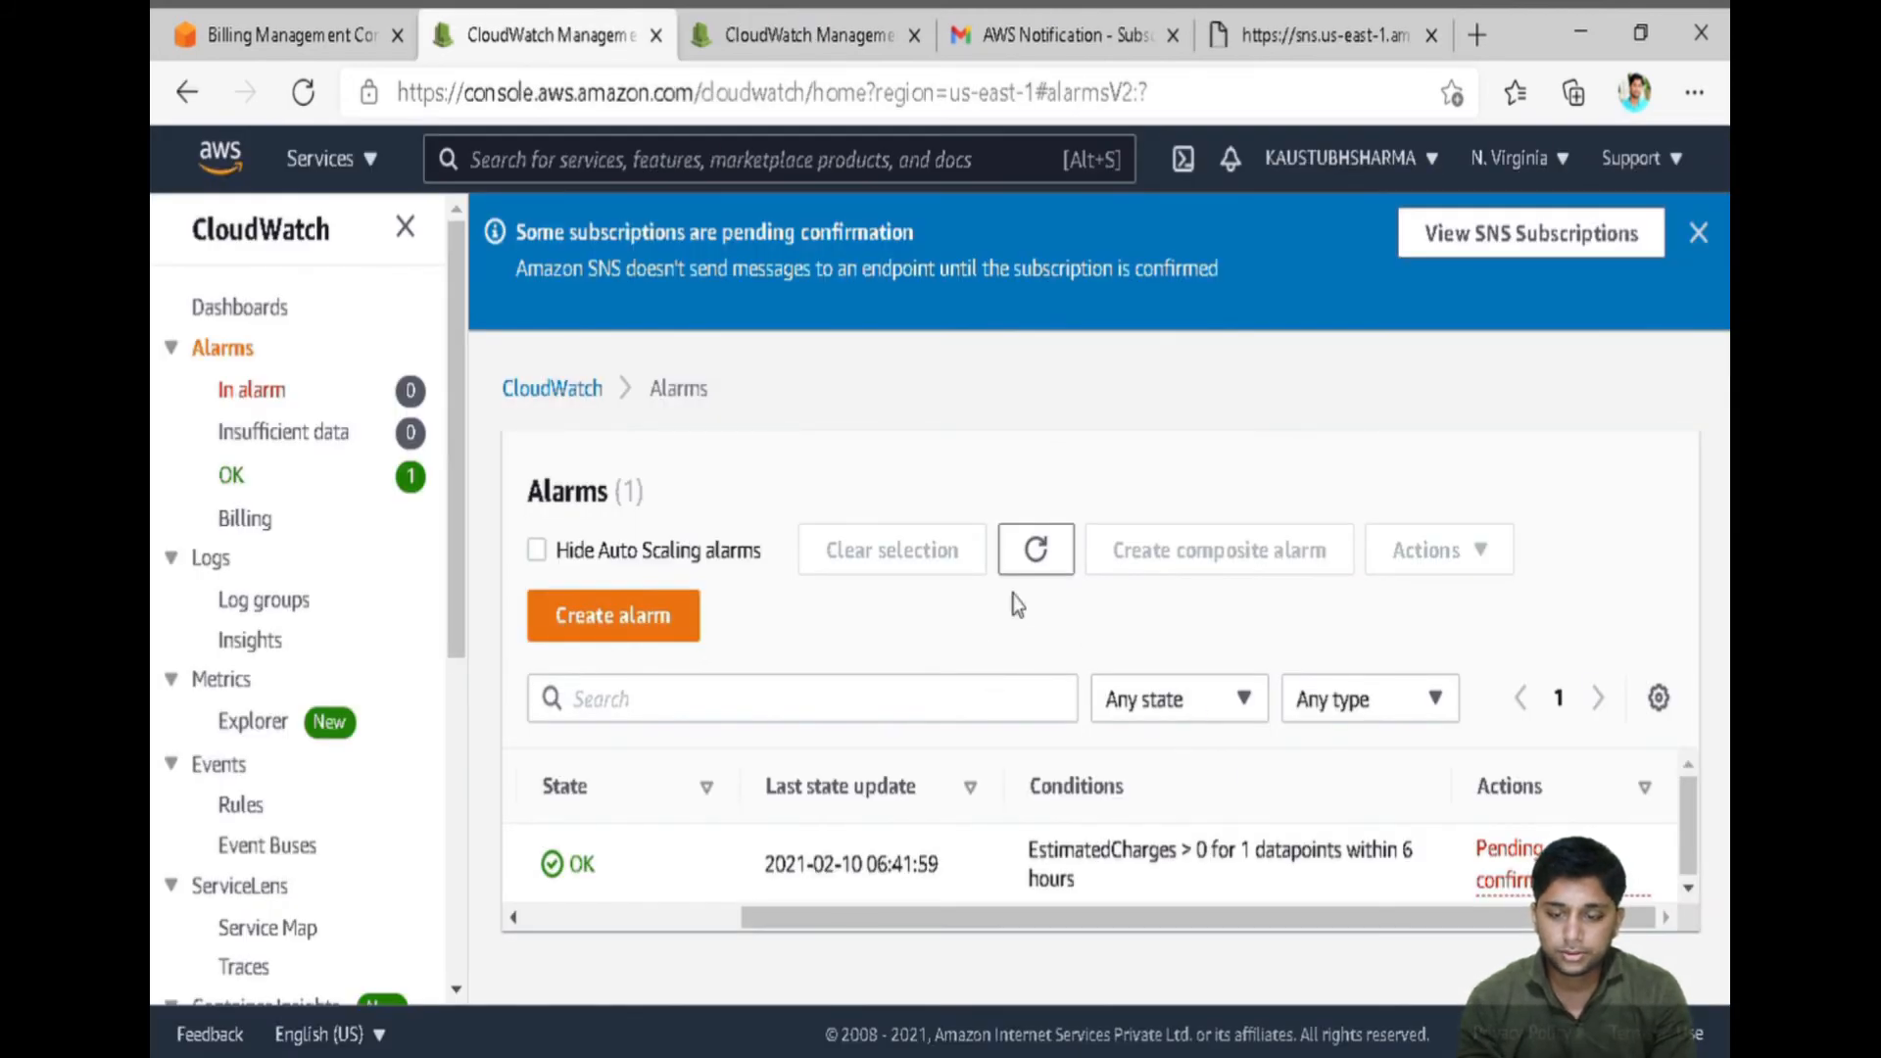
Refresh the Alarms table and open the SNS Subscriptions page in a new tab.
{"action": "left_click", "coordinate": [1037, 549]}
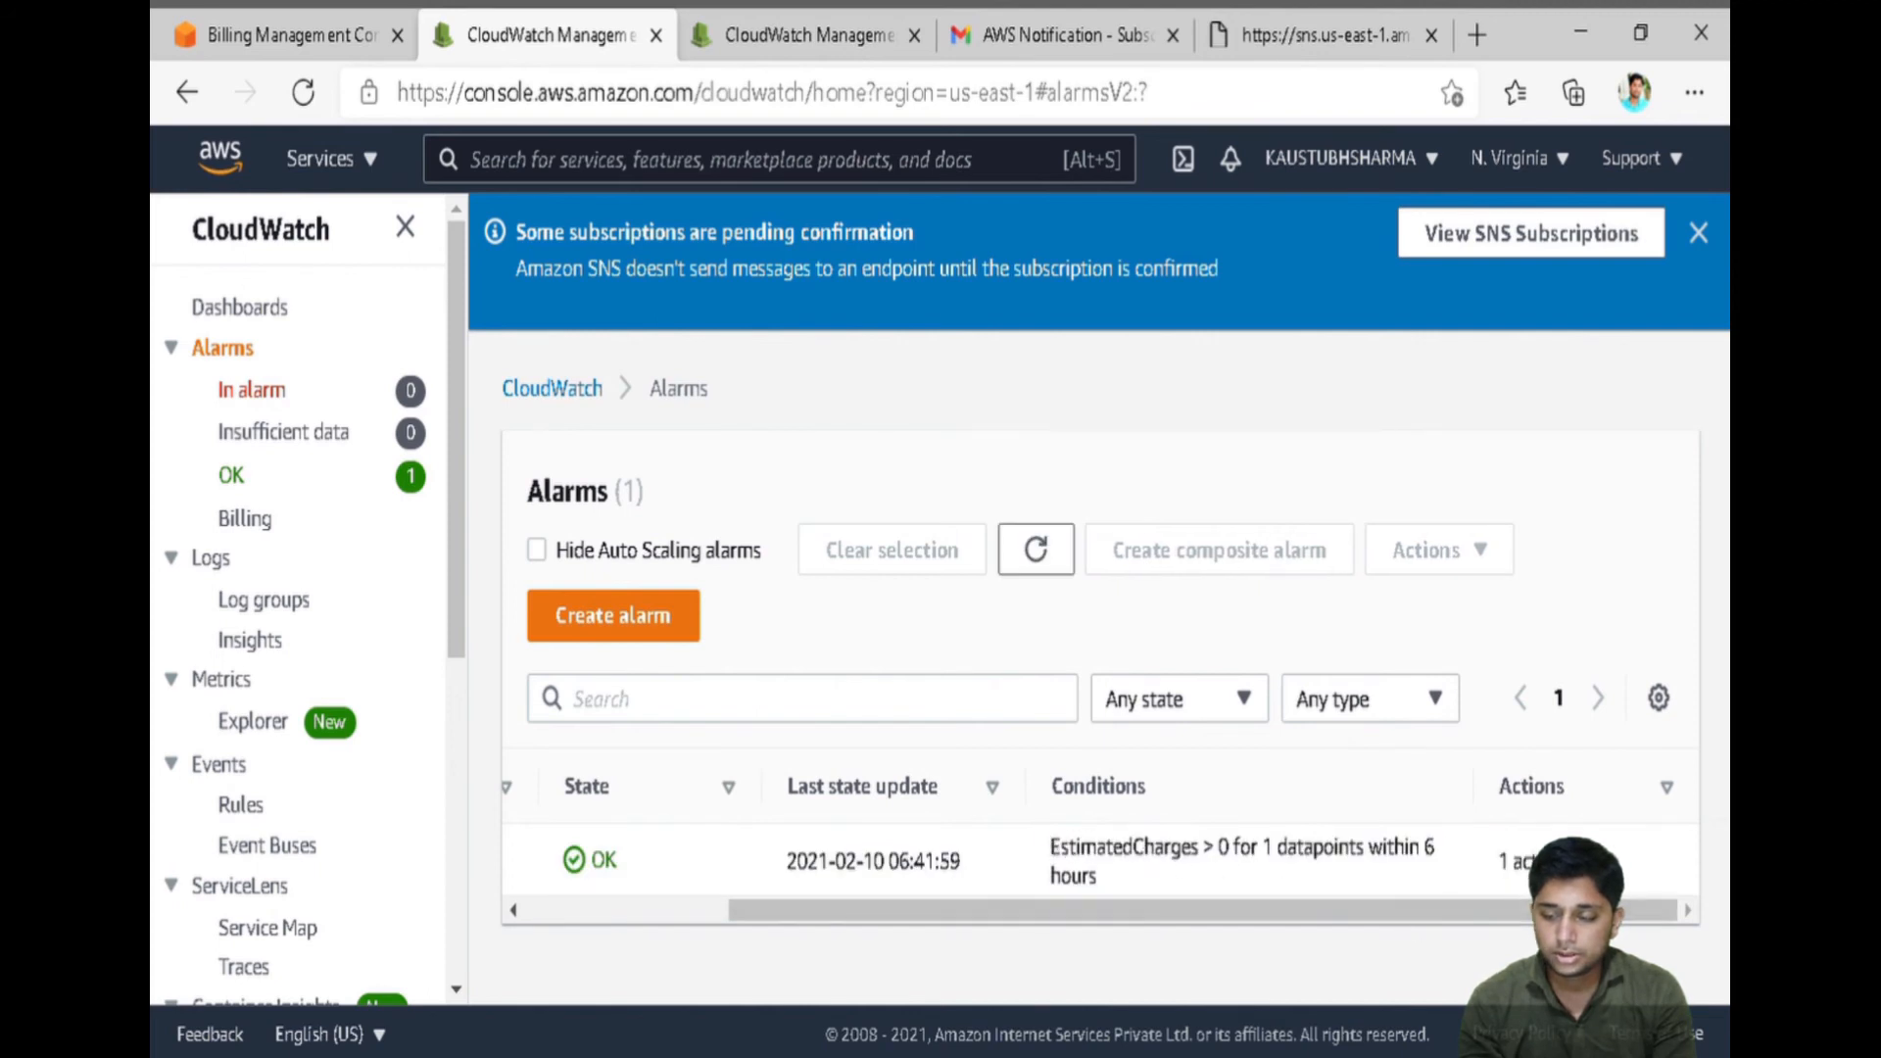
{"action": "scroll", "coordinate": [1206, 864], "scroll_direction": "left", "scroll_amount": 5}
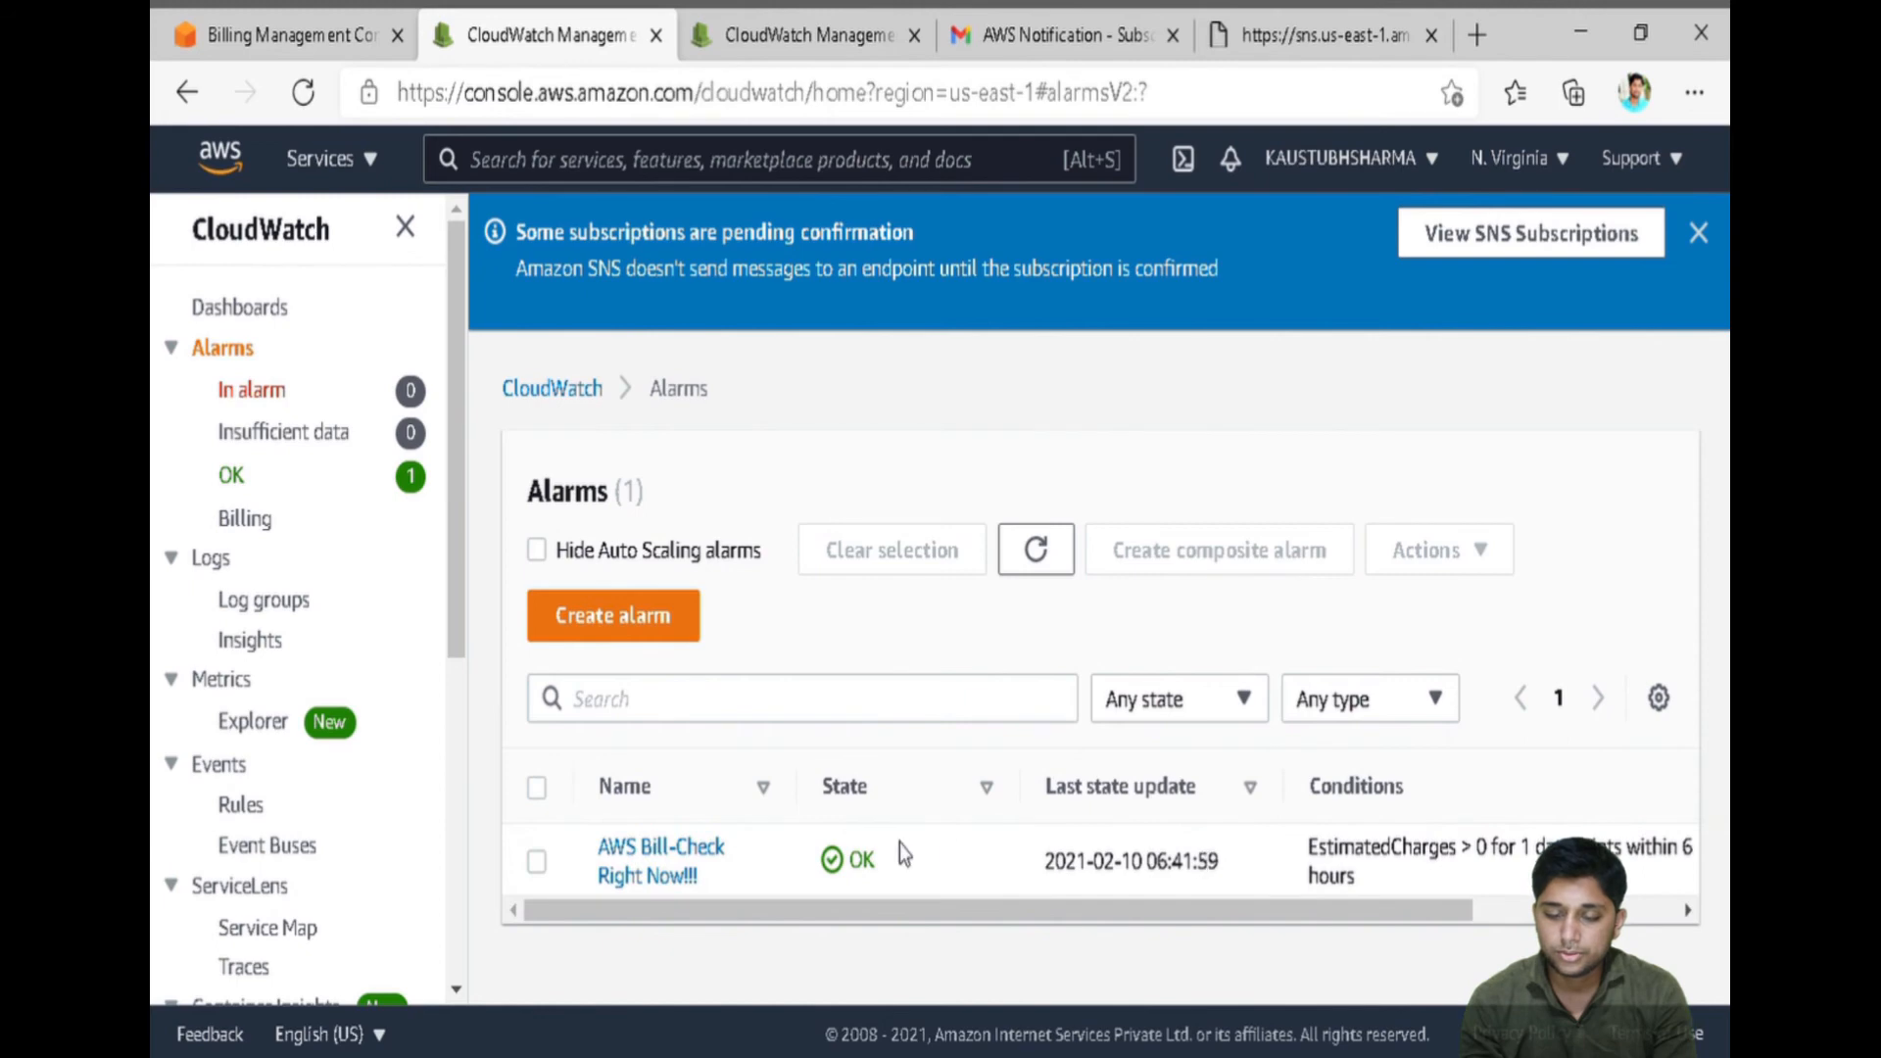
{"action": "left_click", "coordinate": [1435, 251]}
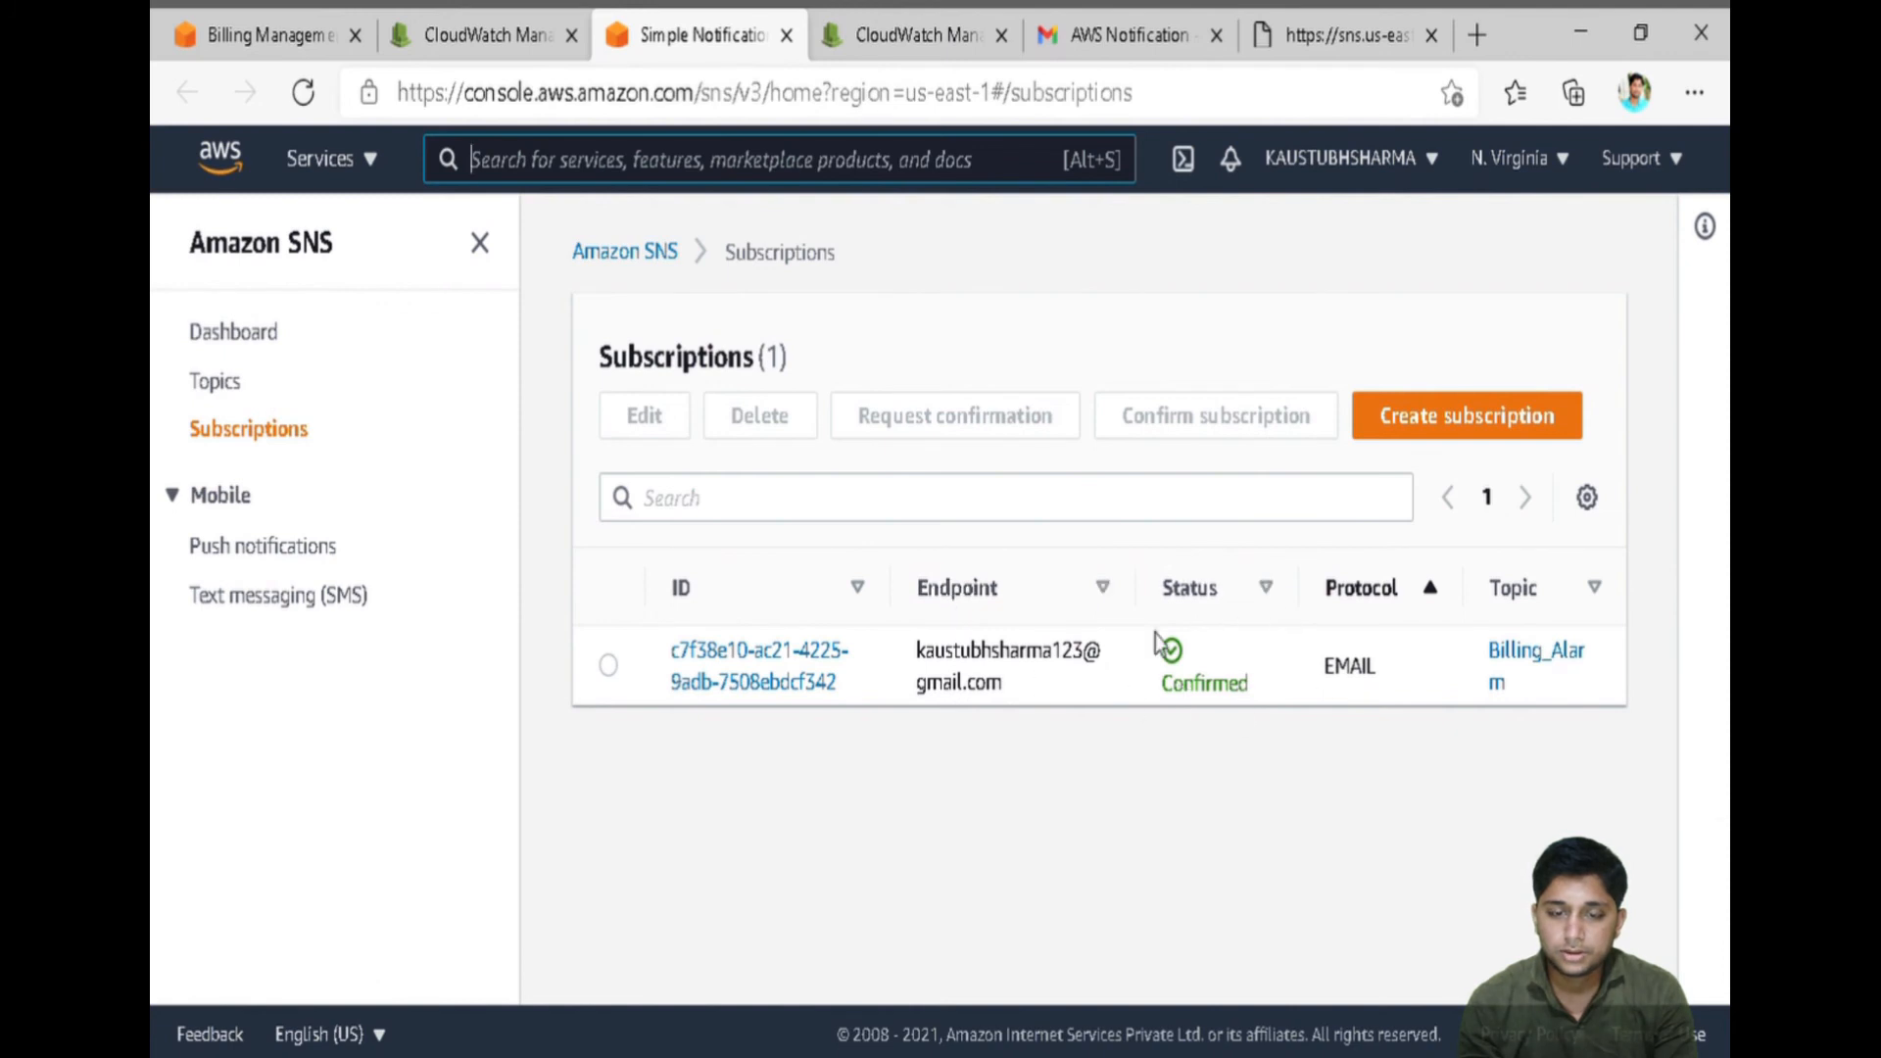
Verify the Billing_Alarm email subscription's status reads Confirmed, then type 'budget' in the search.
{"action": "left_click_drag", "start_coordinate": [1164, 686], "coordinate": [1279, 692]}
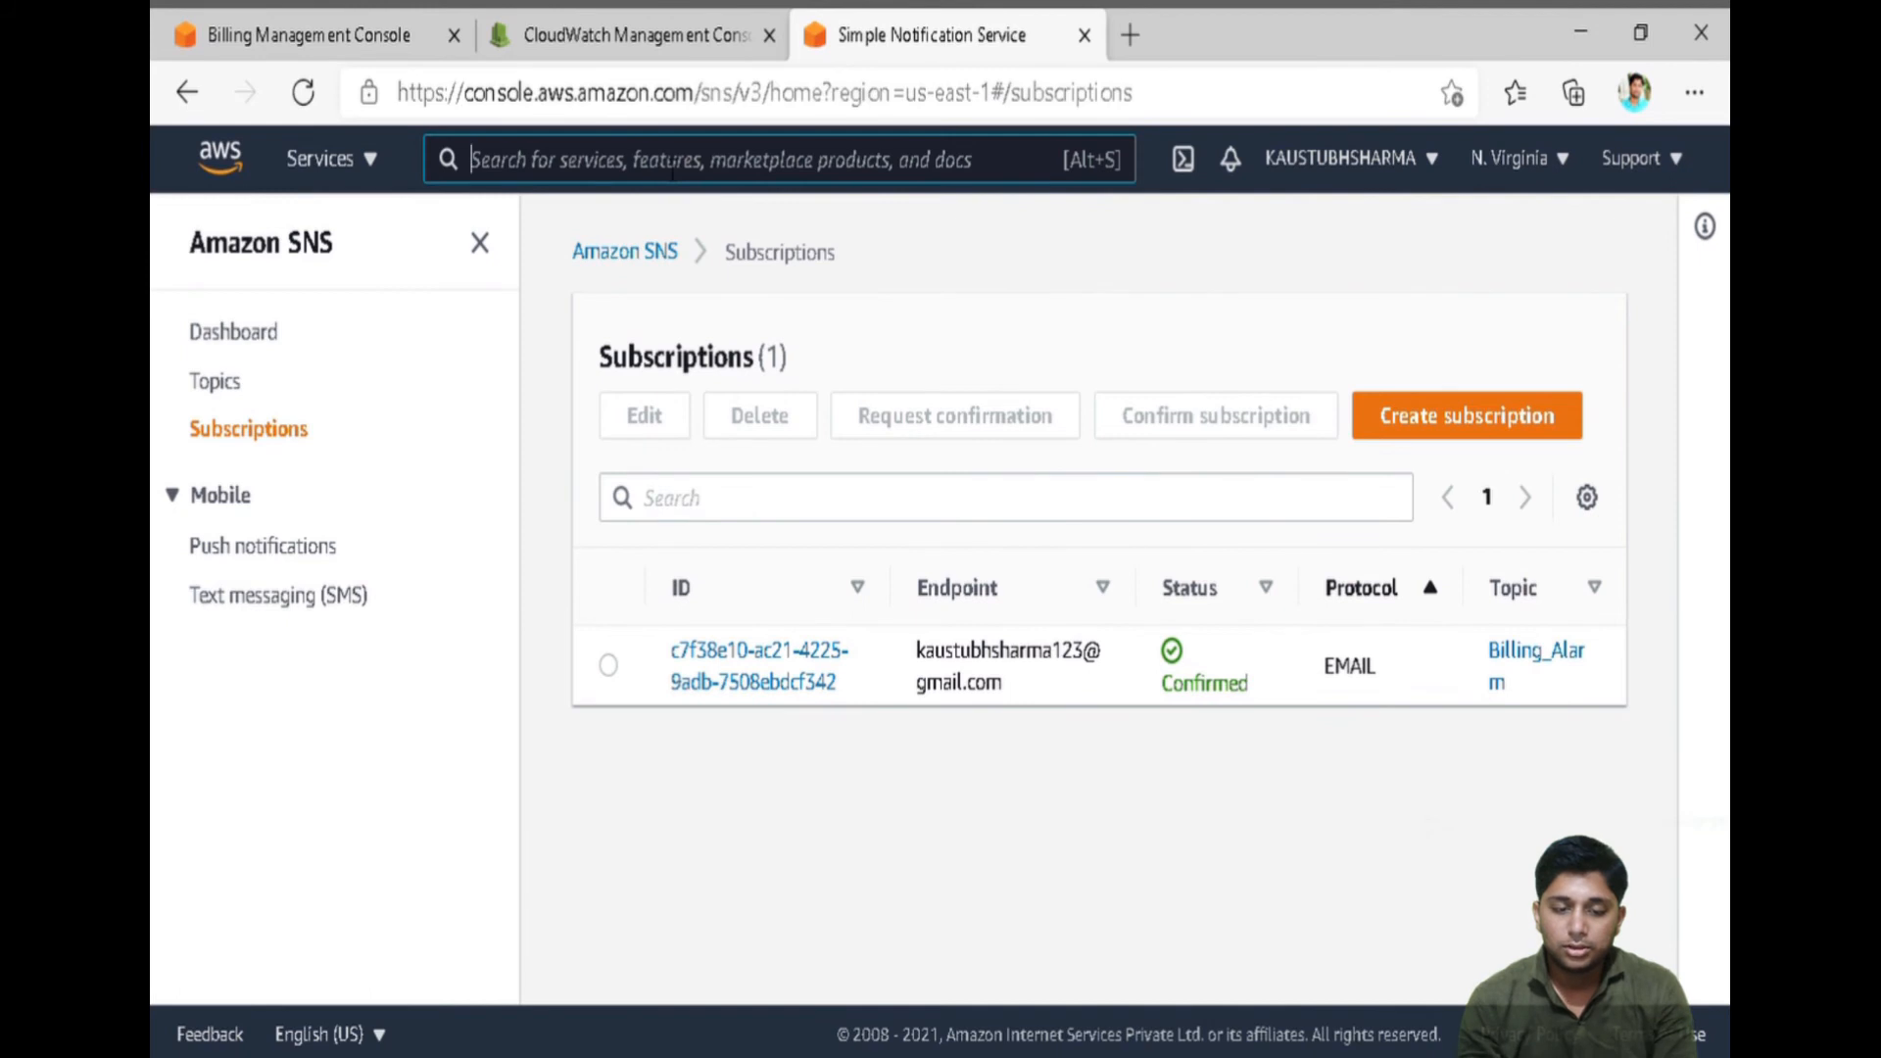
{"action": "type", "text": "budget"}
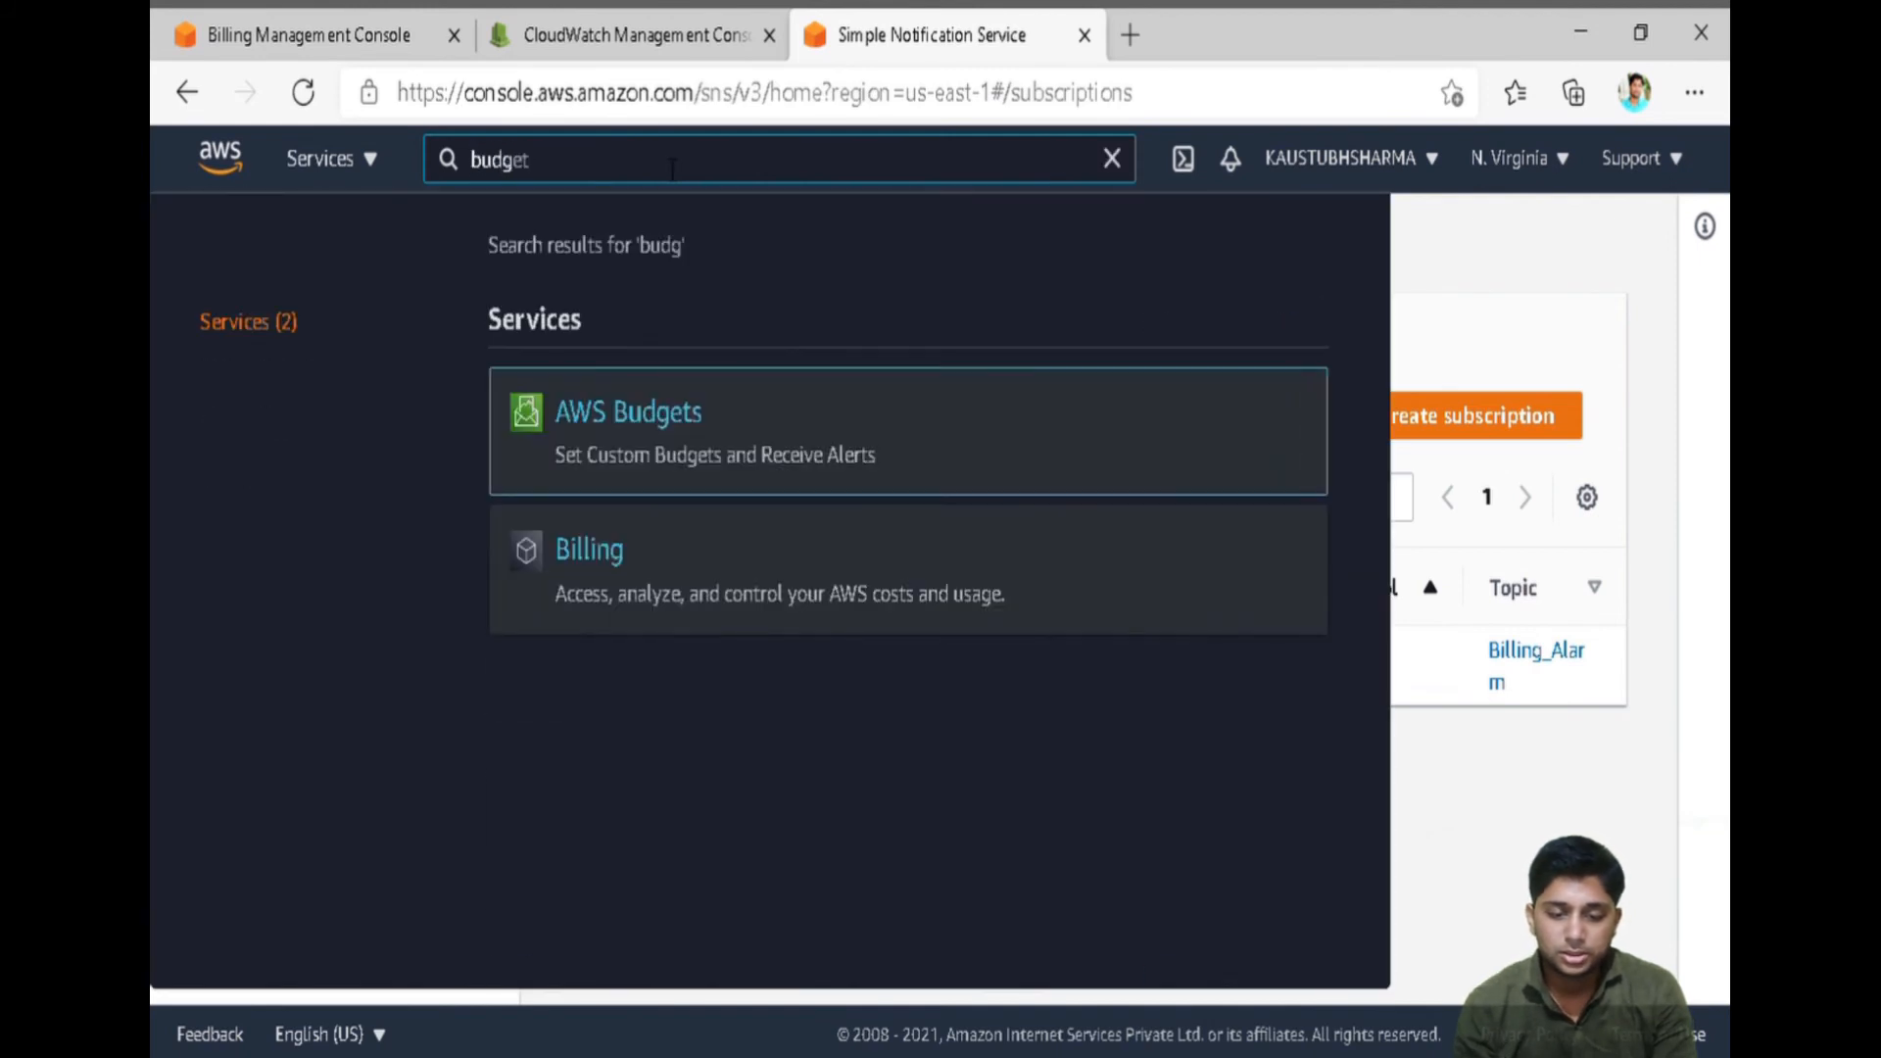
Open AWS Budgets and start a new Cost budget, advancing to Set your budget.
{"action": "left_click", "coordinate": [640, 429]}
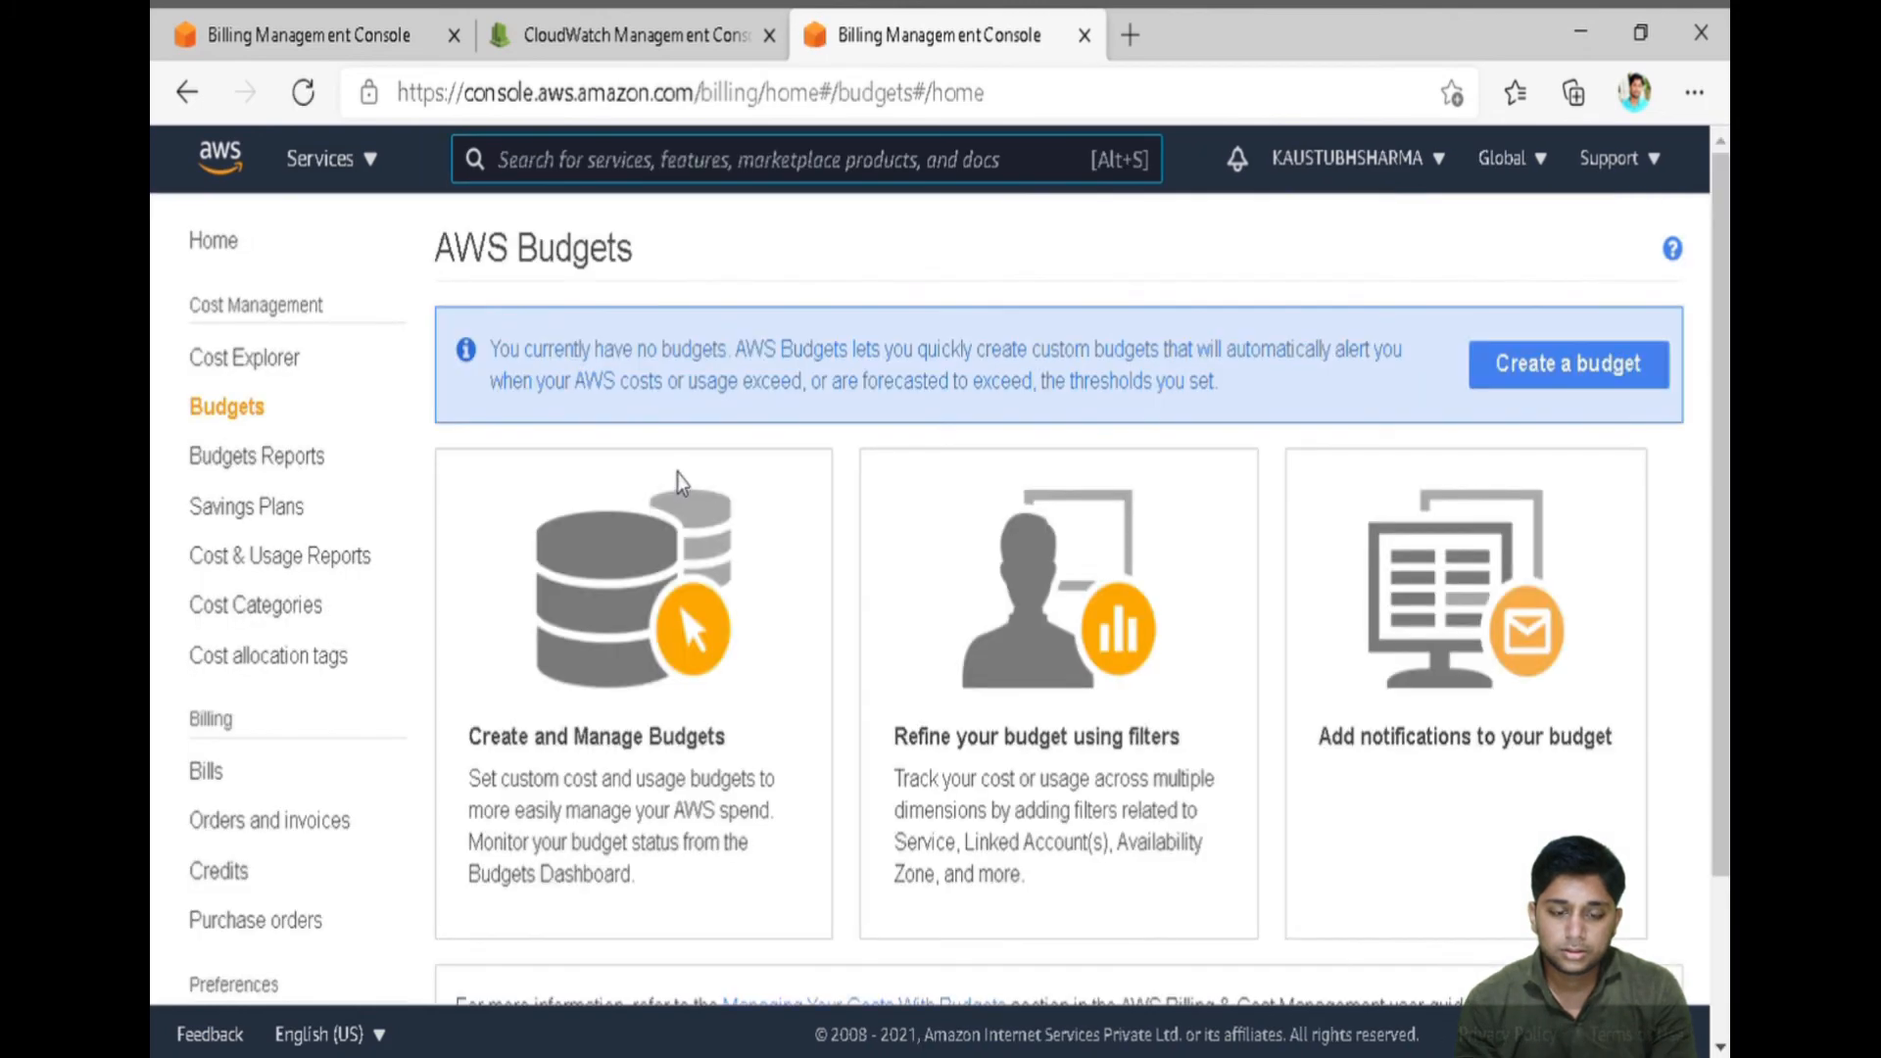
{"action": "scroll", "coordinate": [829, 668], "scroll_direction": "down", "scroll_amount": 2}
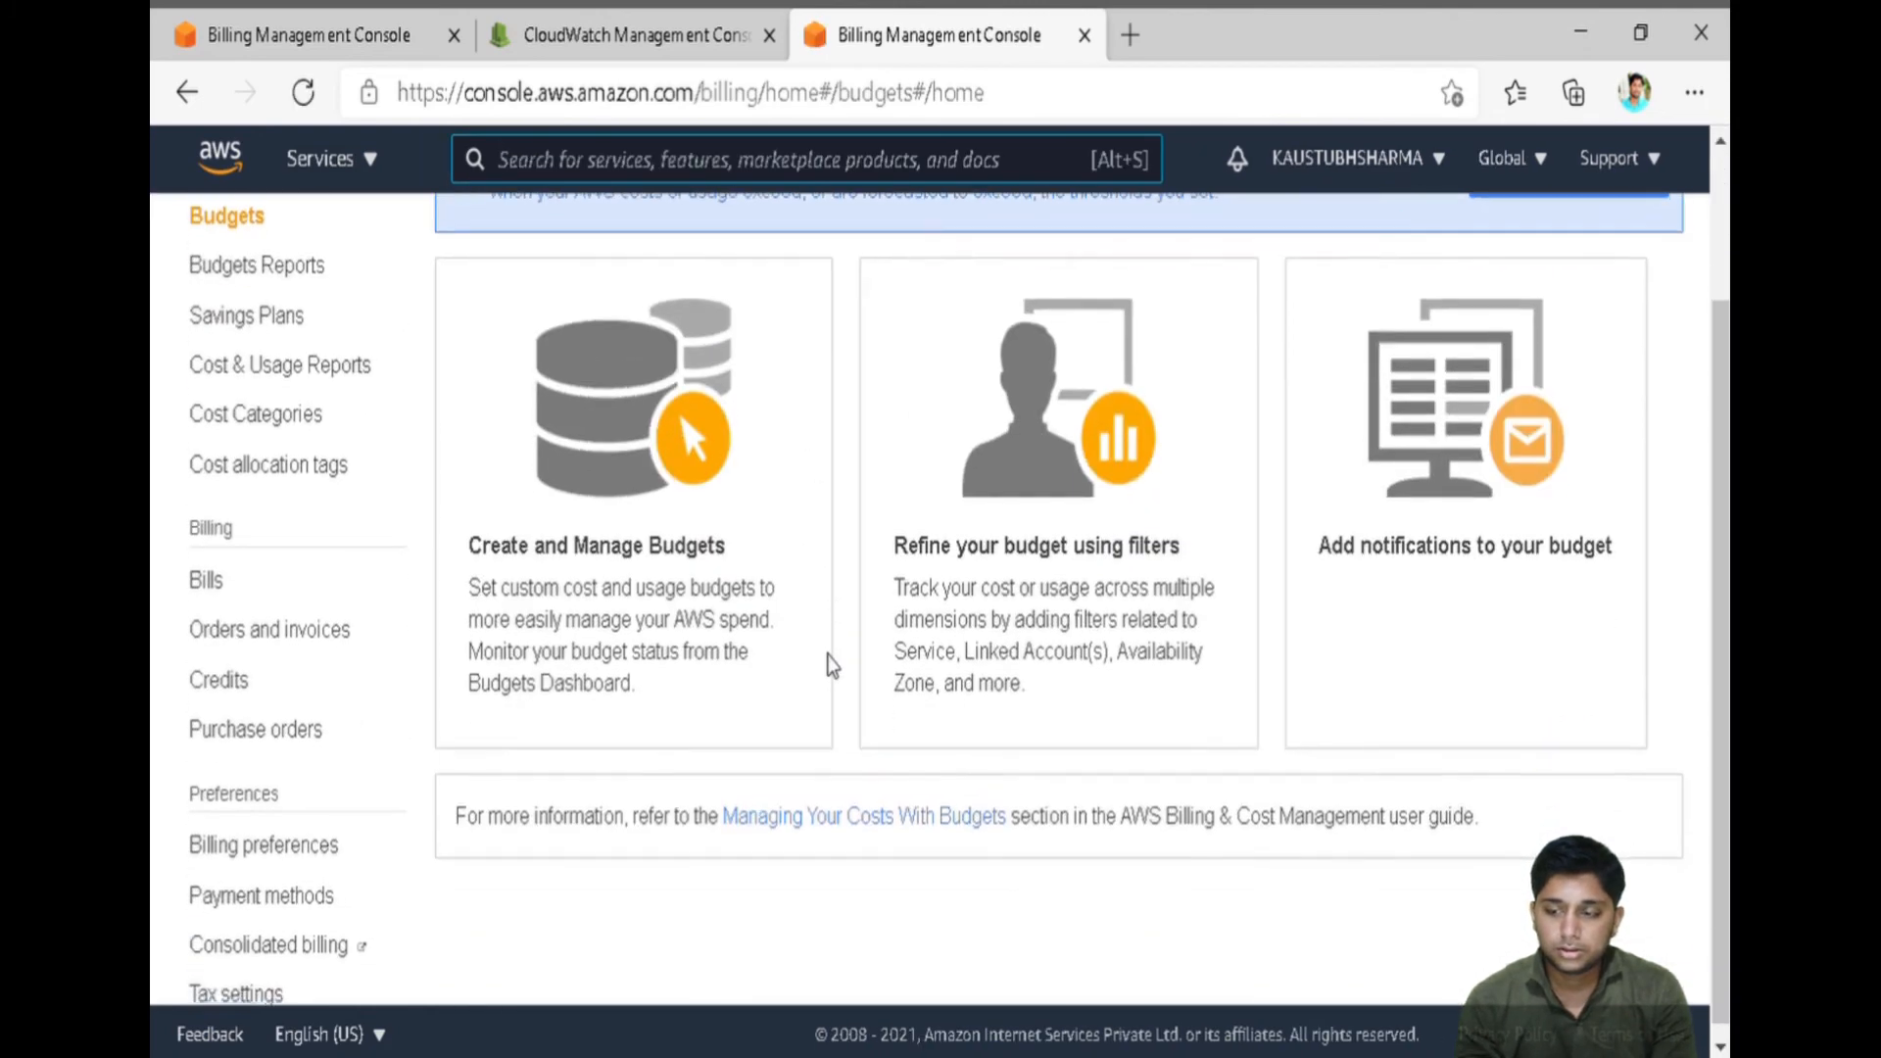
{"action": "scroll", "coordinate": [829, 667], "scroll_direction": "up", "scroll_amount": 2}
{"action": "left_click", "coordinate": [1548, 372]}
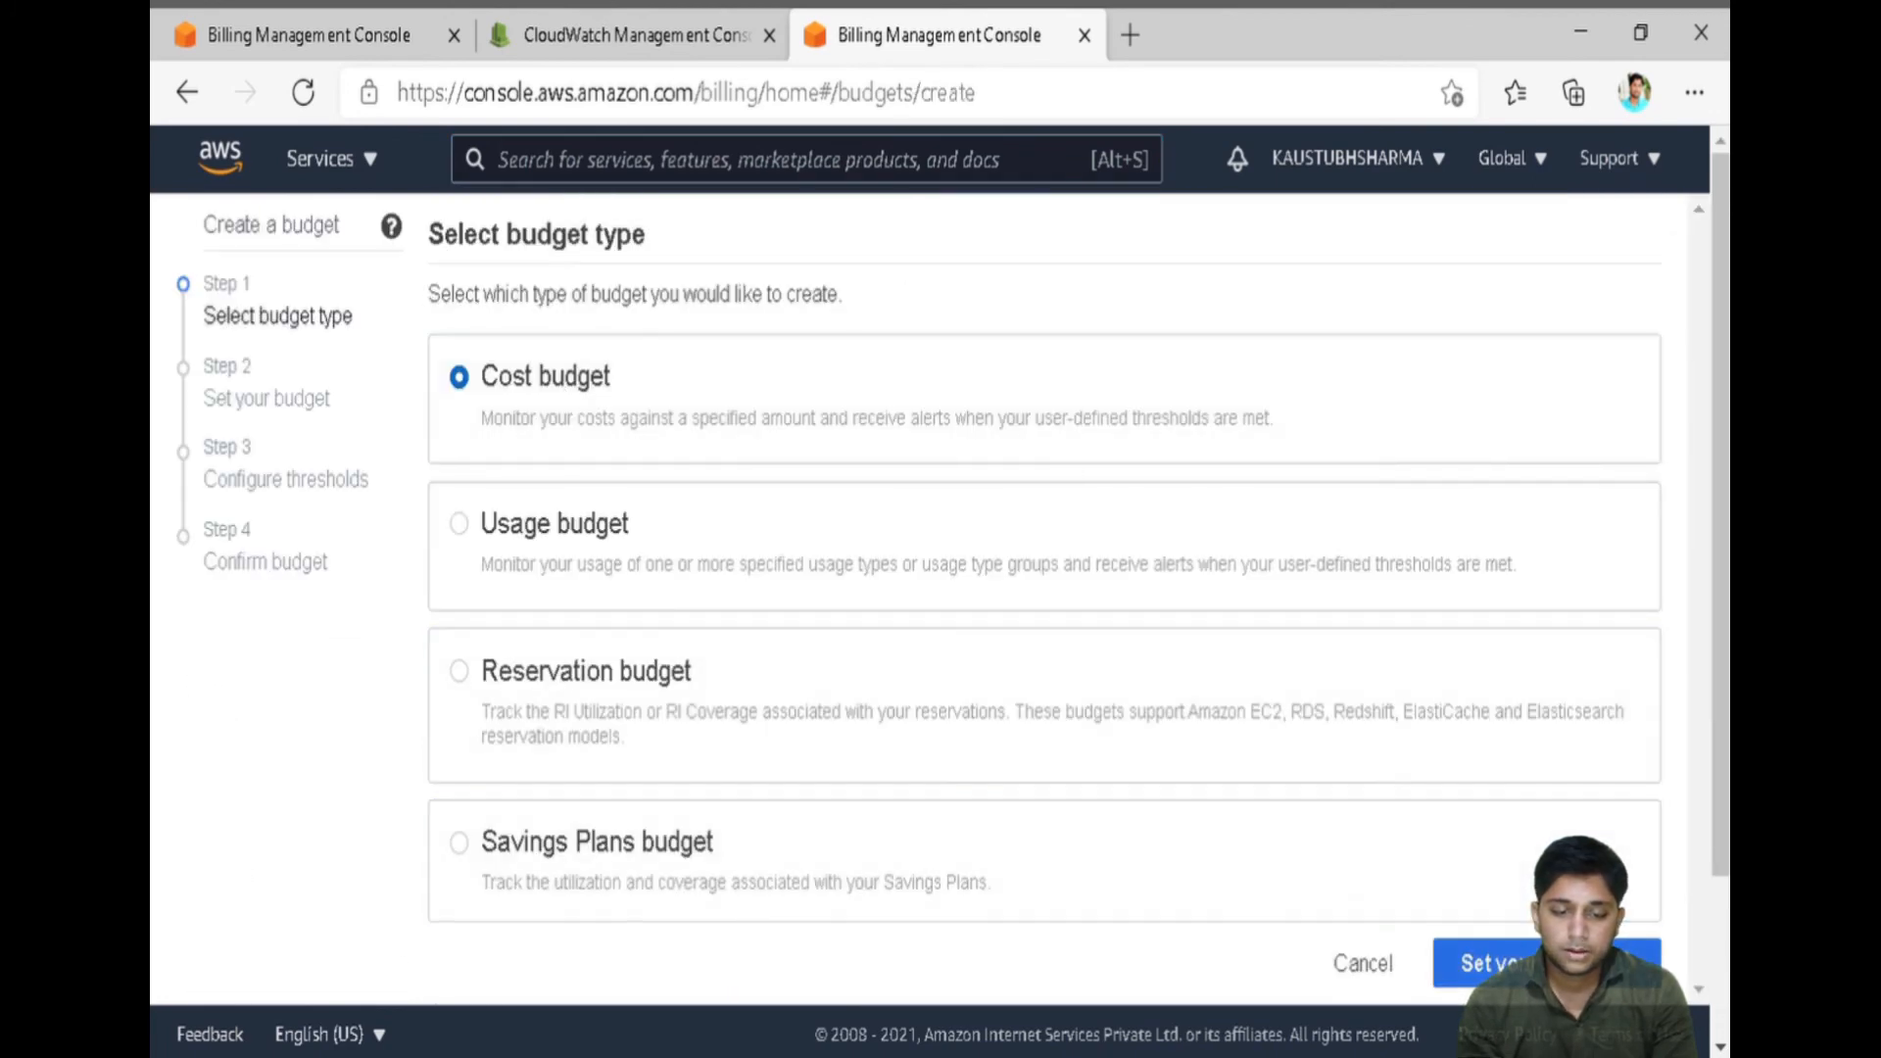
{"action": "left_click", "coordinate": [1548, 963]}
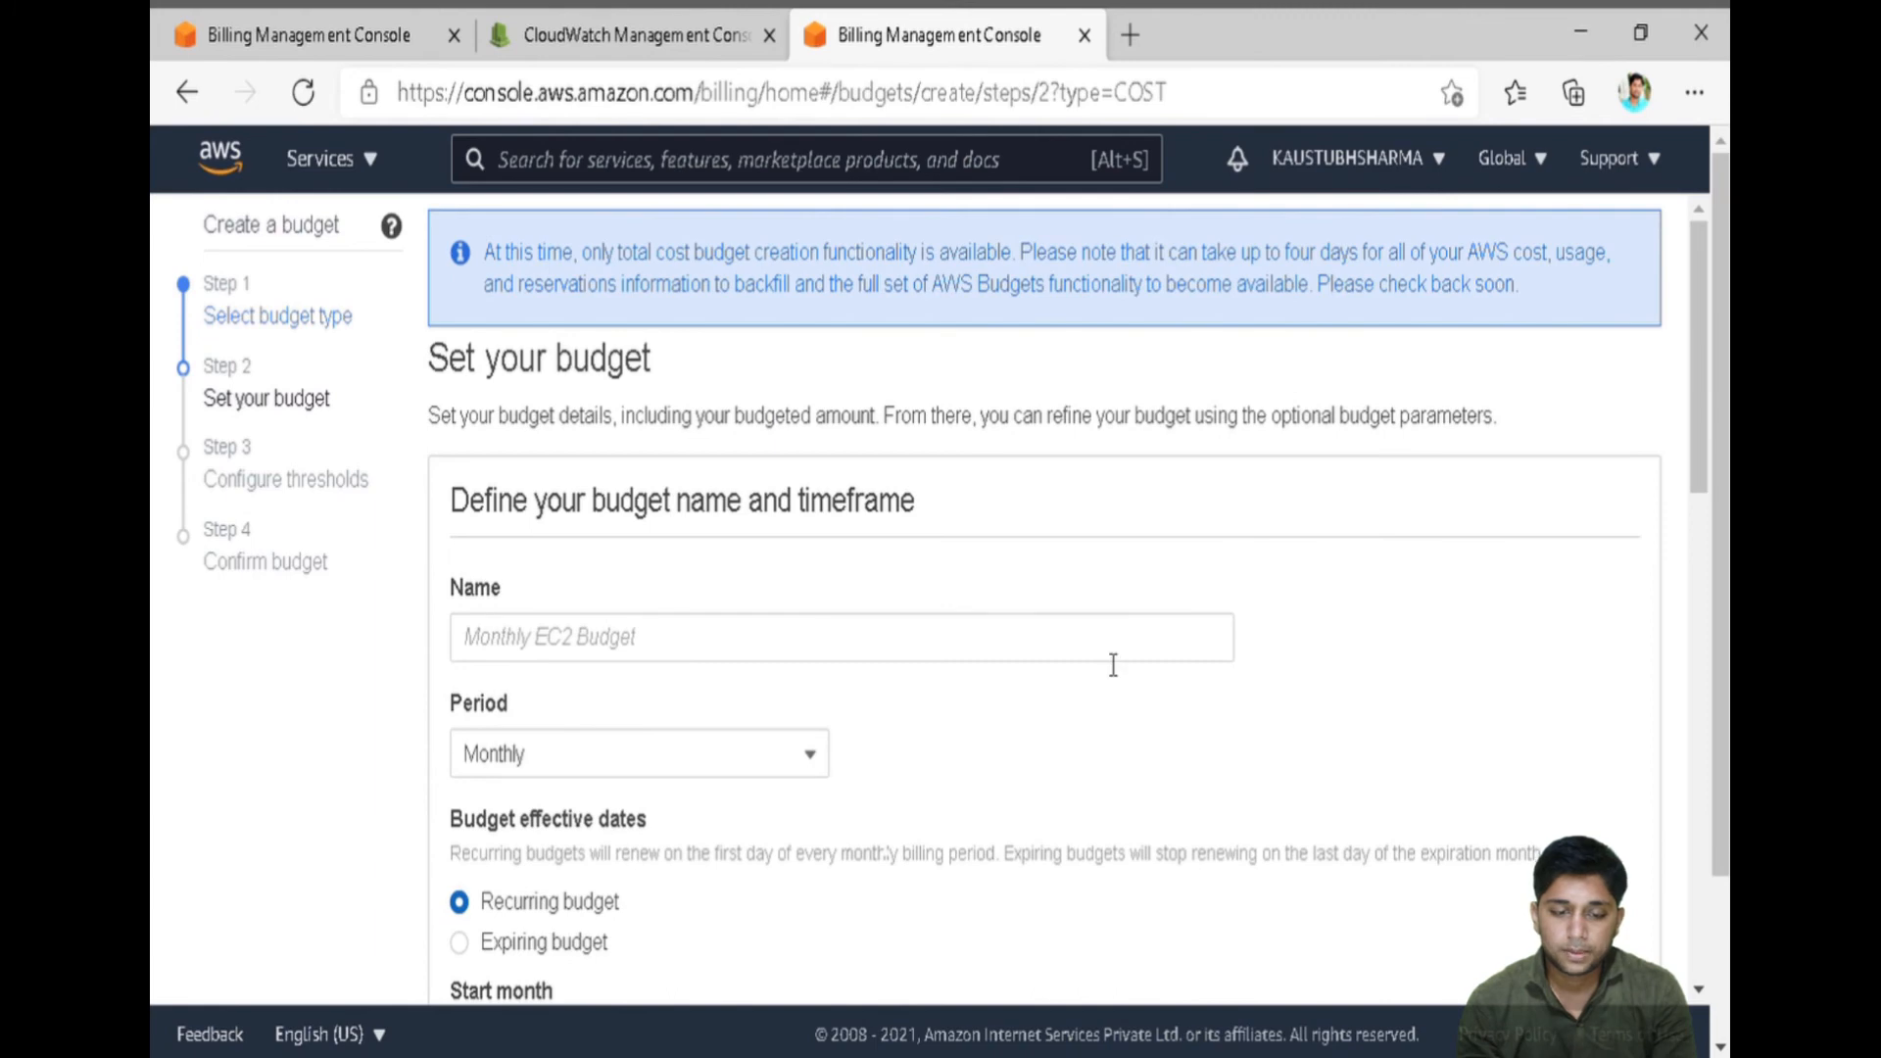
Name the budget 'AWS Bill'.
{"action": "left_click", "coordinate": [652, 658]}
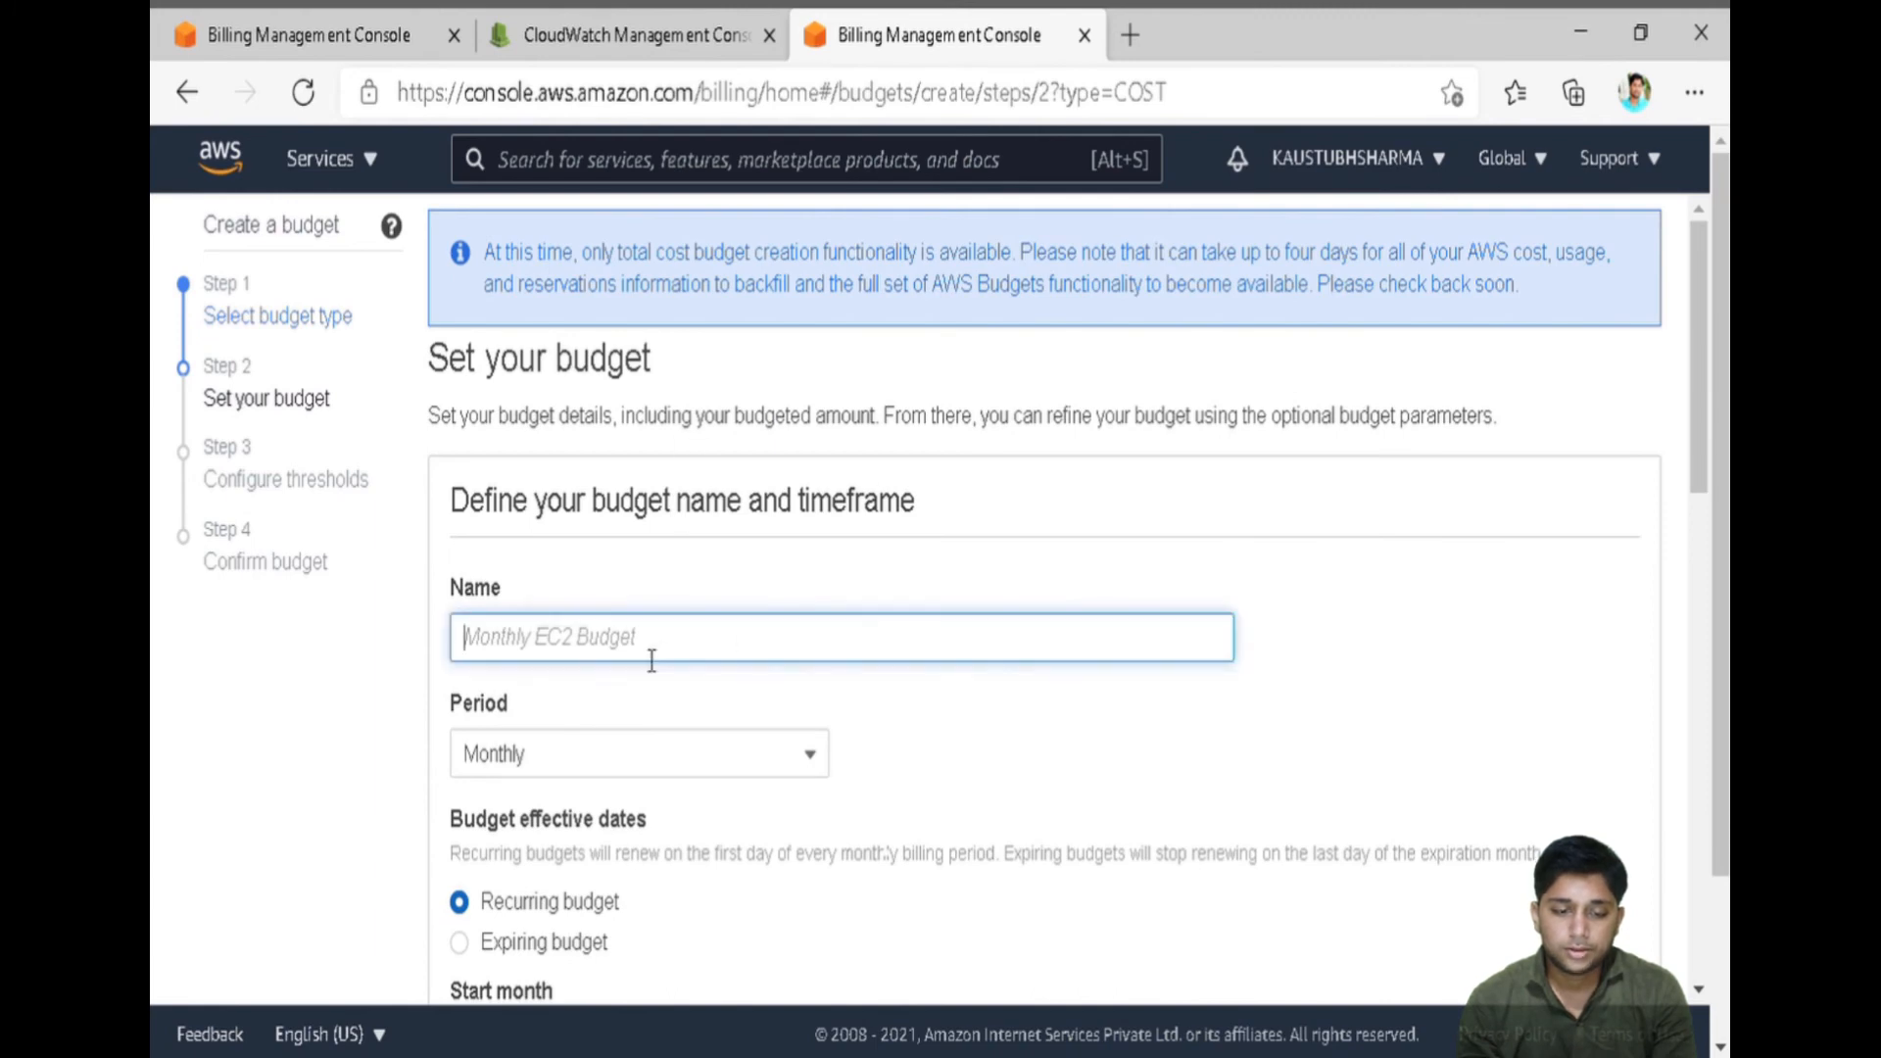
{"action": "scroll", "coordinate": [651, 659], "scroll_direction": "down", "scroll_amount": 2}
{"action": "type", "text": "AWS"}
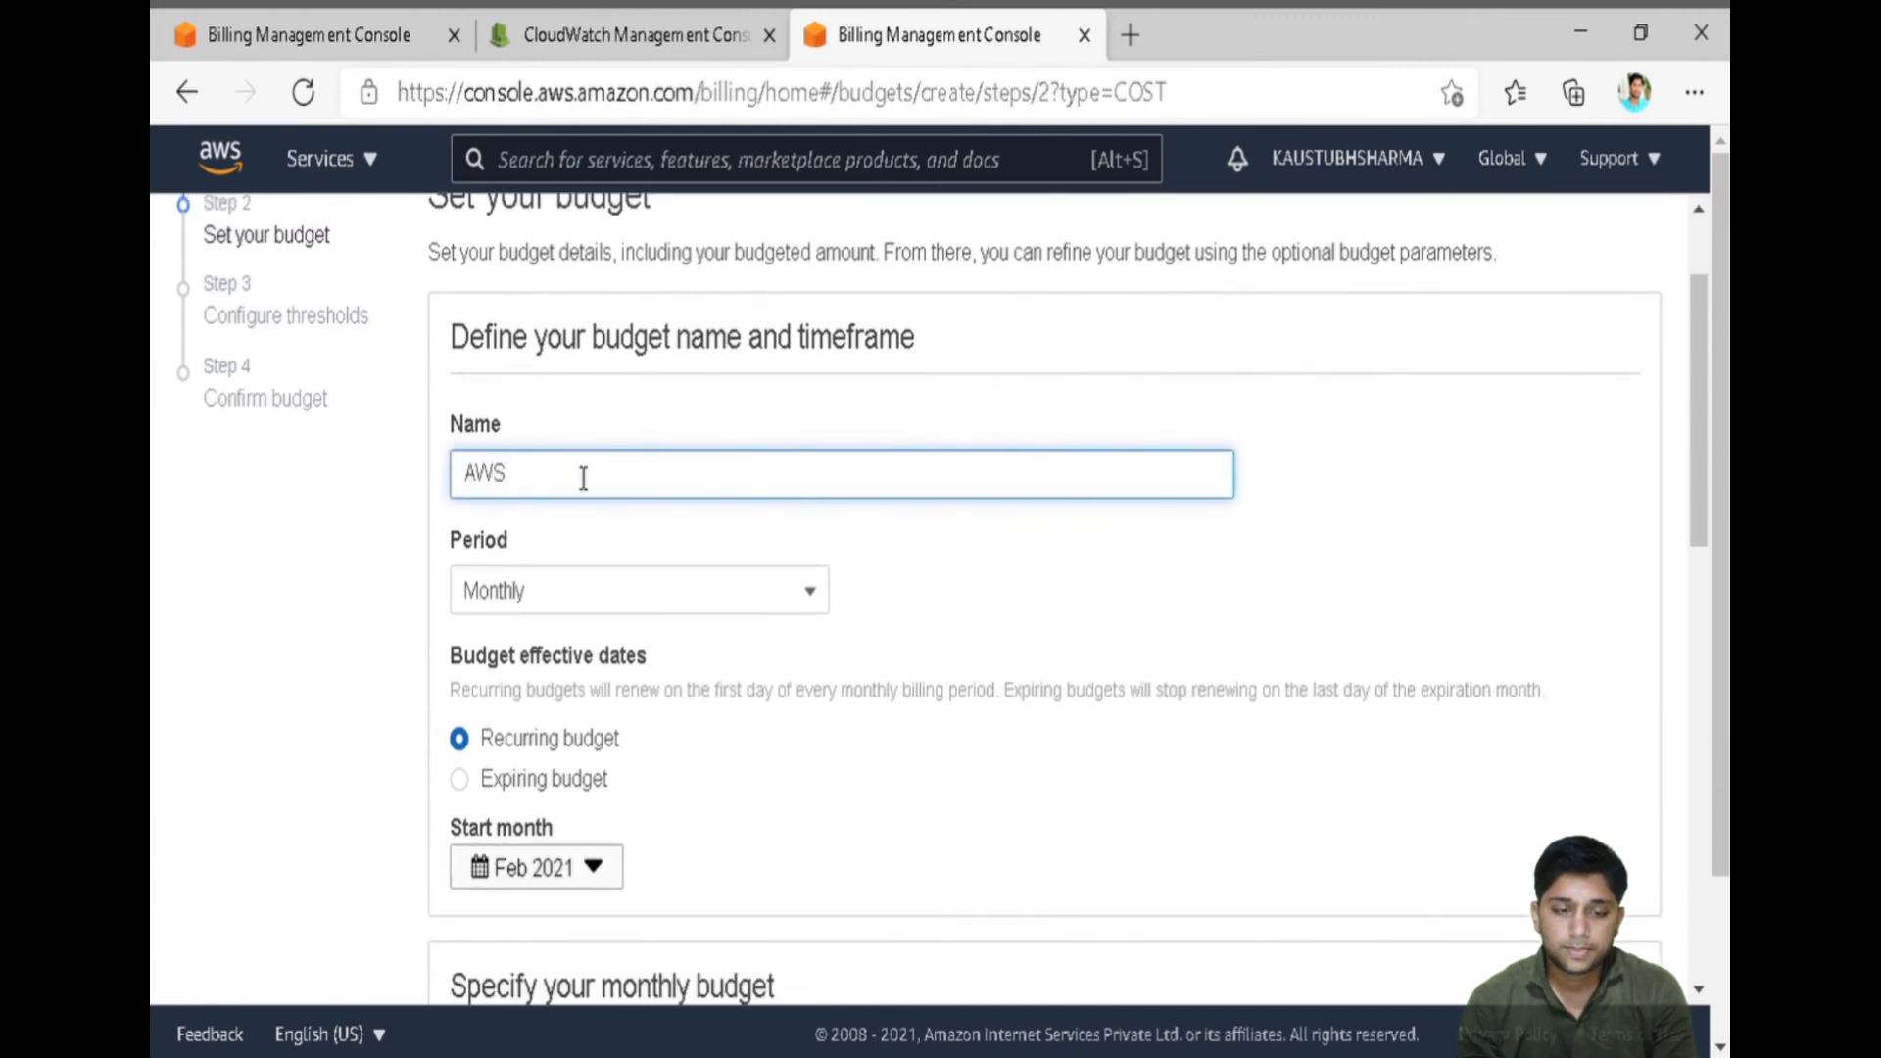
{"action": "type", "text": " Bil"}
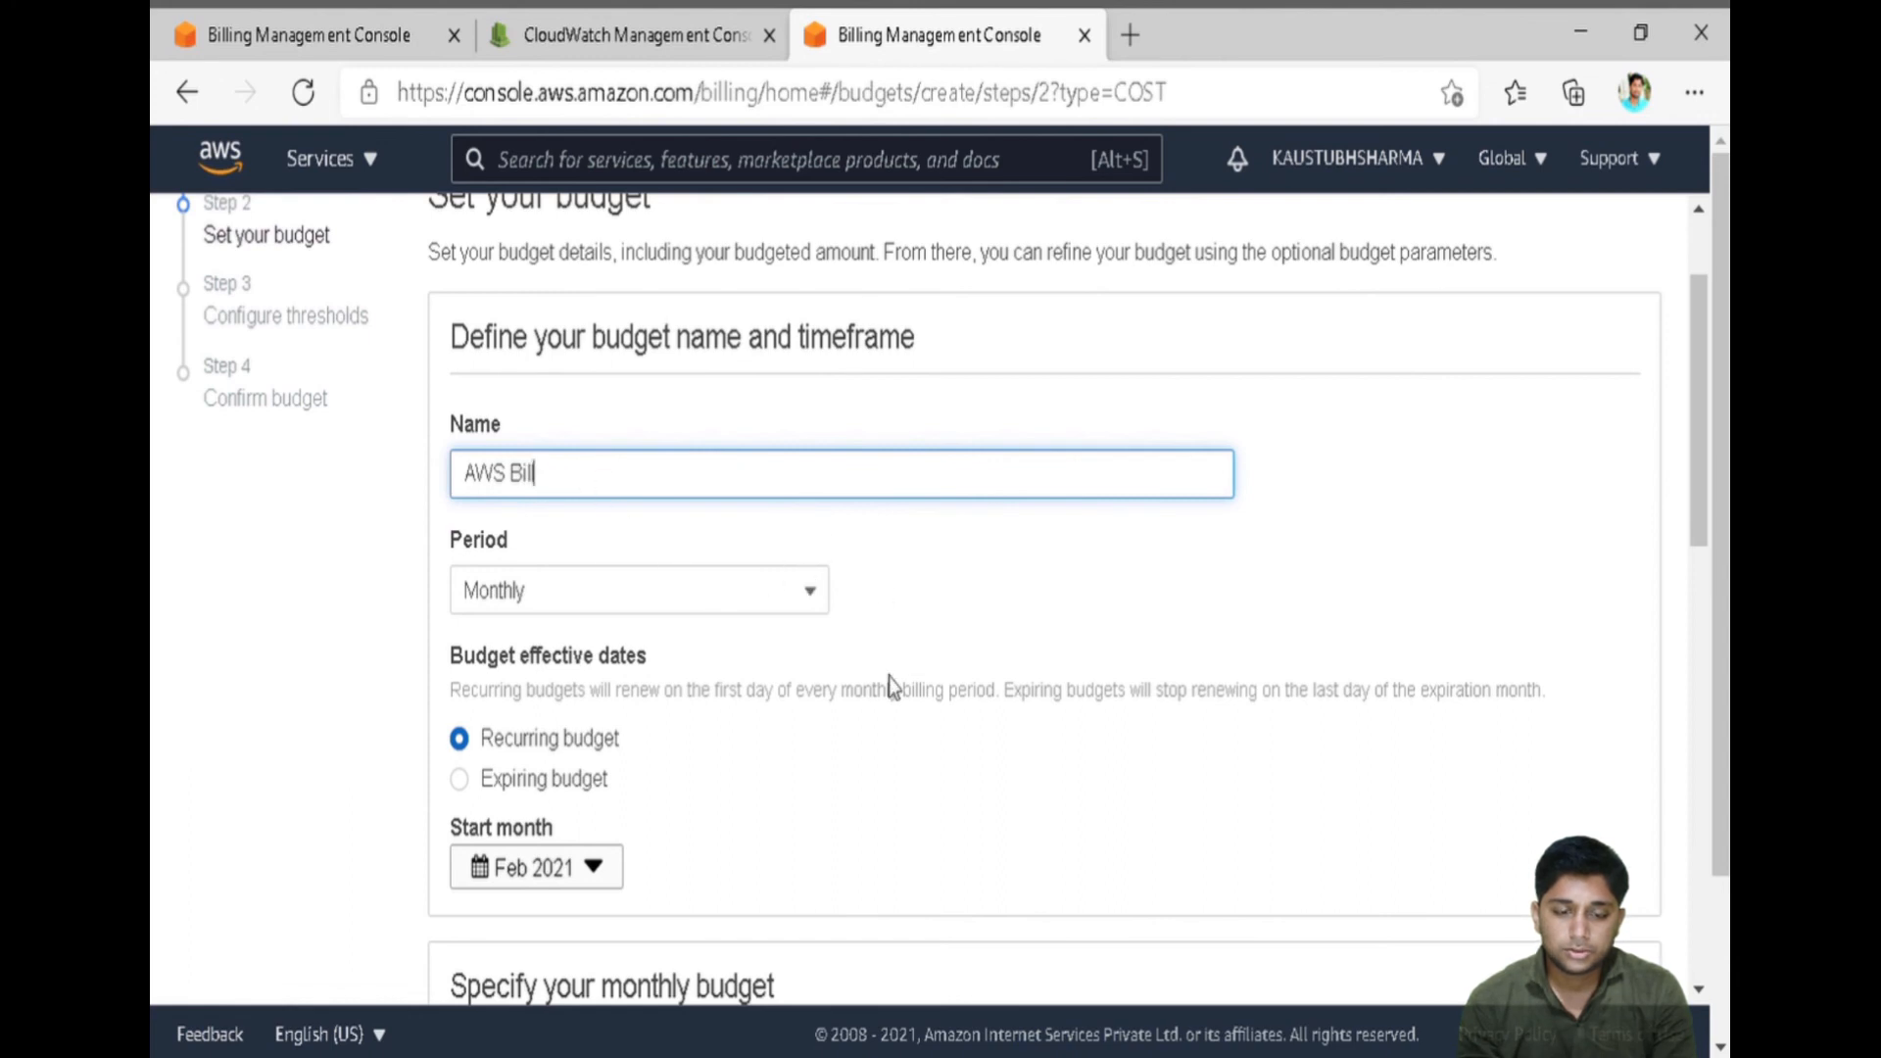
{"action": "scroll", "coordinate": [890, 678], "scroll_direction": "down", "scroll_amount": 1}
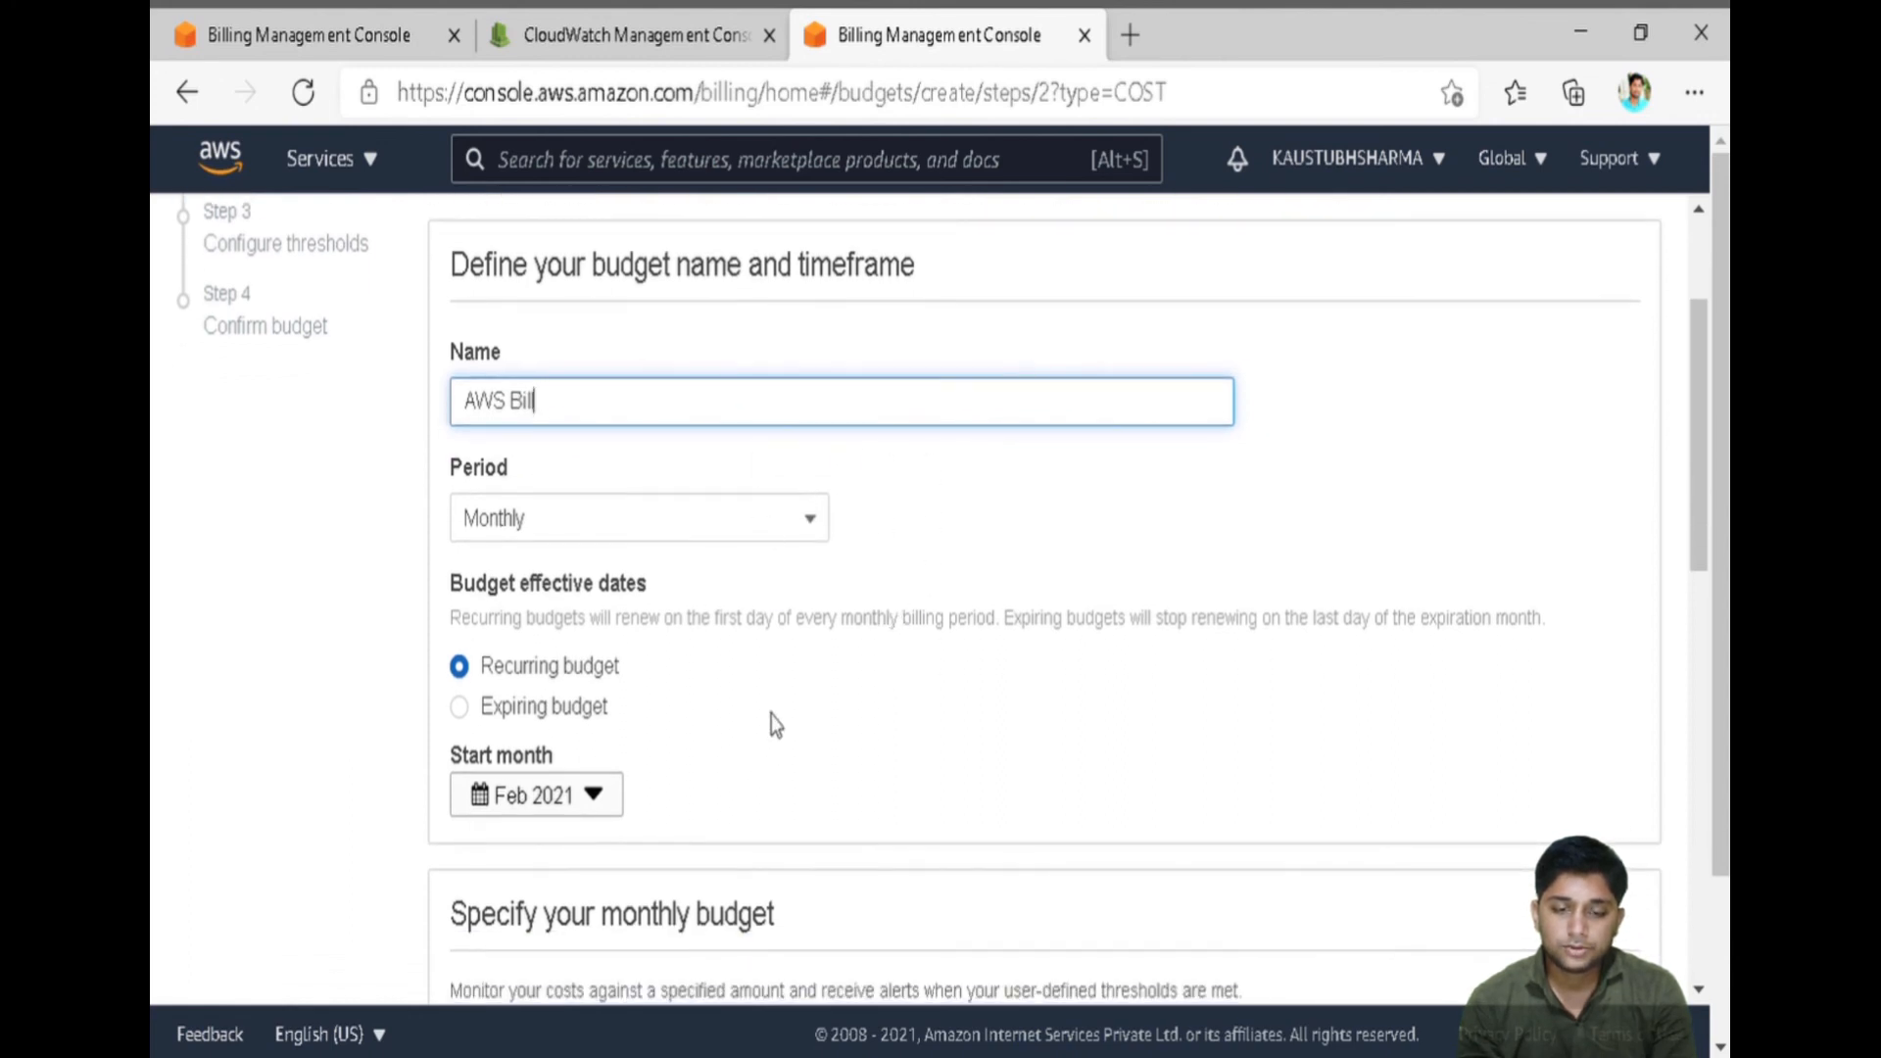
{"action": "scroll", "coordinate": [768, 723], "scroll_direction": "down", "scroll_amount": 2}
{"action": "scroll", "coordinate": [627, 618], "scroll_direction": "down", "scroll_amount": 3}
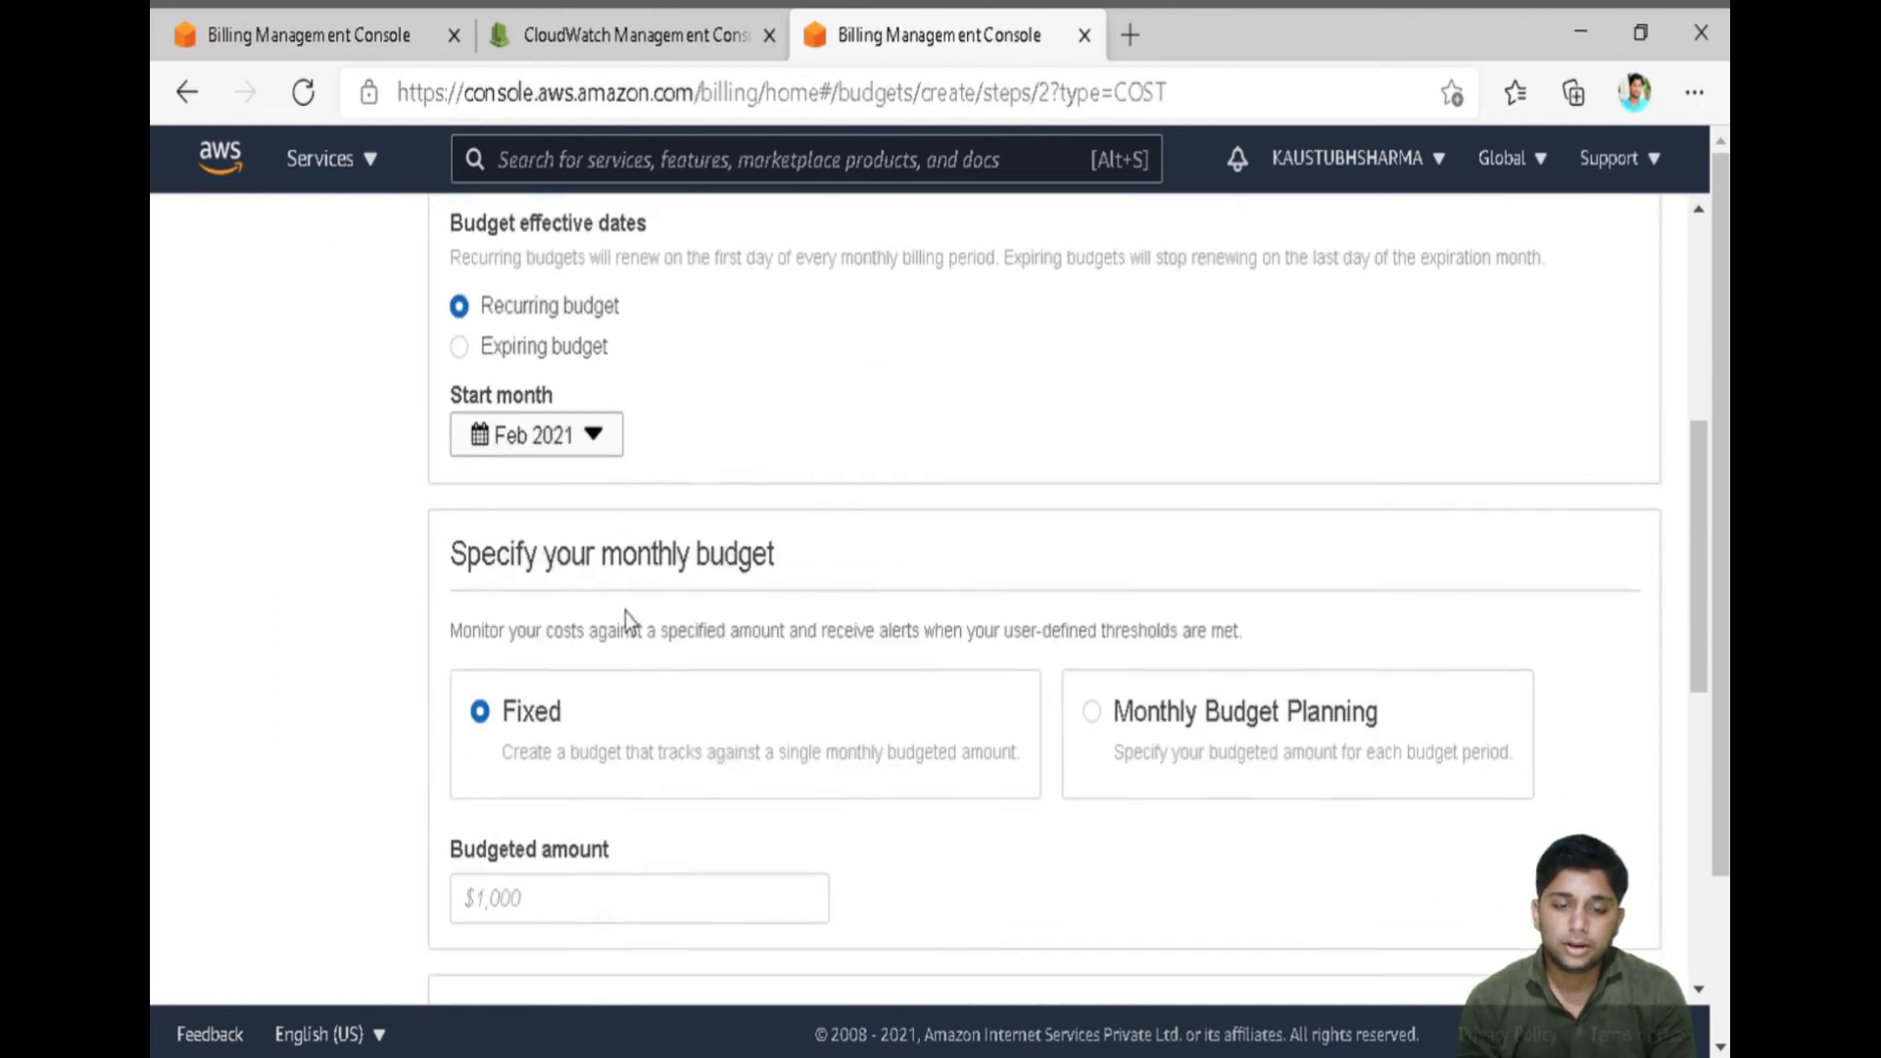
{"action": "scroll", "coordinate": [788, 623], "scroll_direction": "down", "scroll_amount": 3}
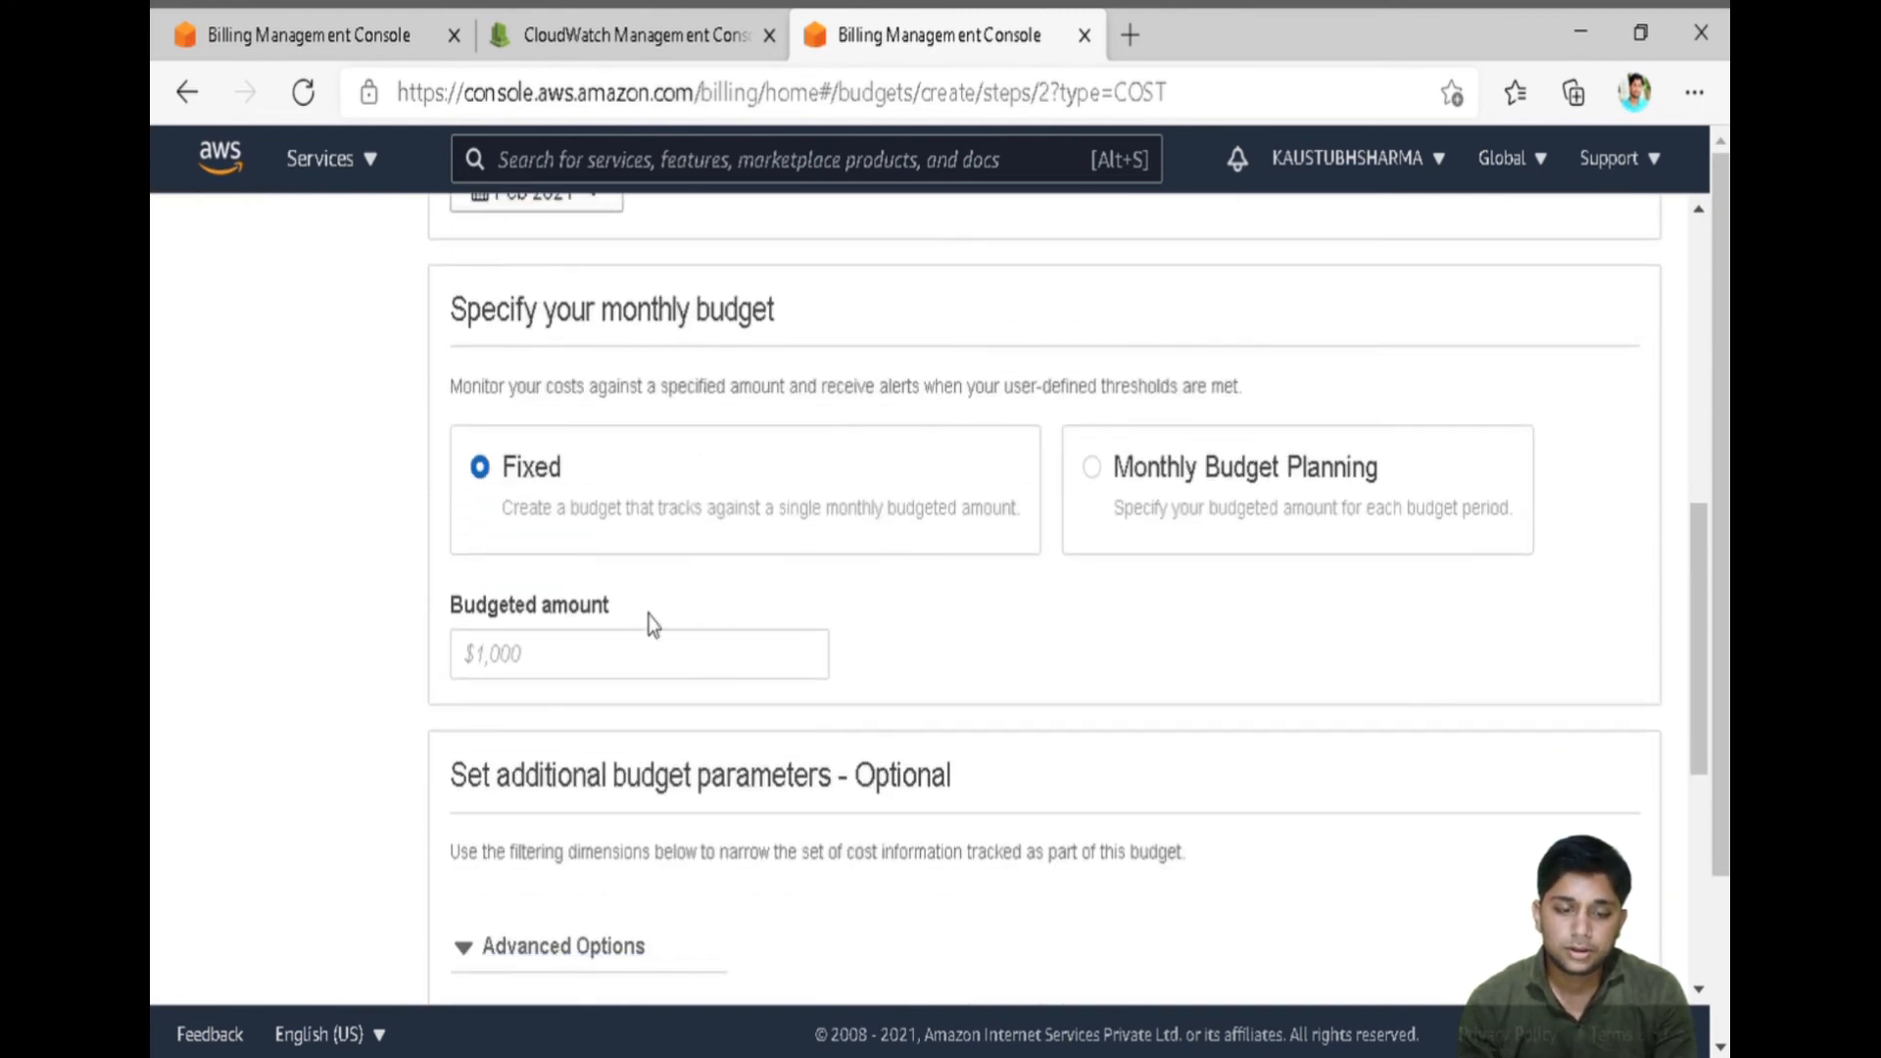
Set a fixed budgeted amount of $0.0000000001.
{"action": "left_click", "coordinate": [542, 653]}
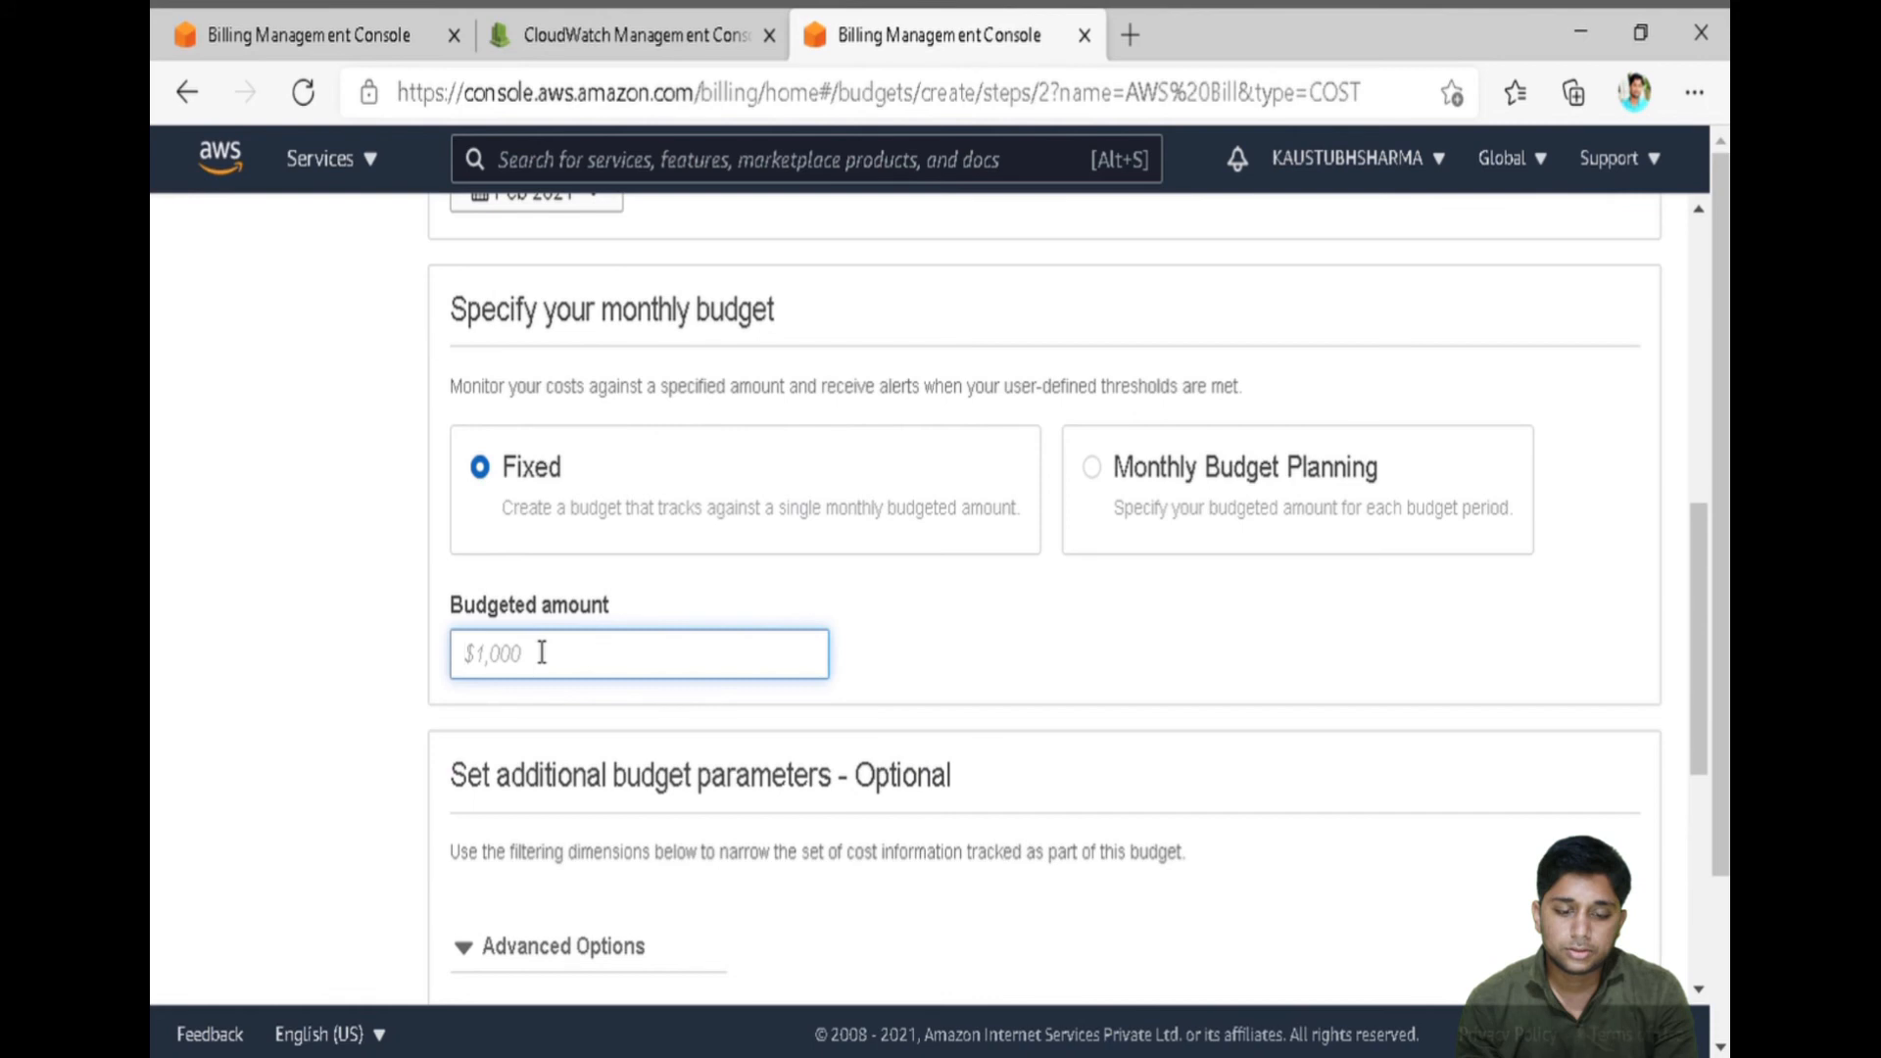
{"action": "type", "text": "0"}
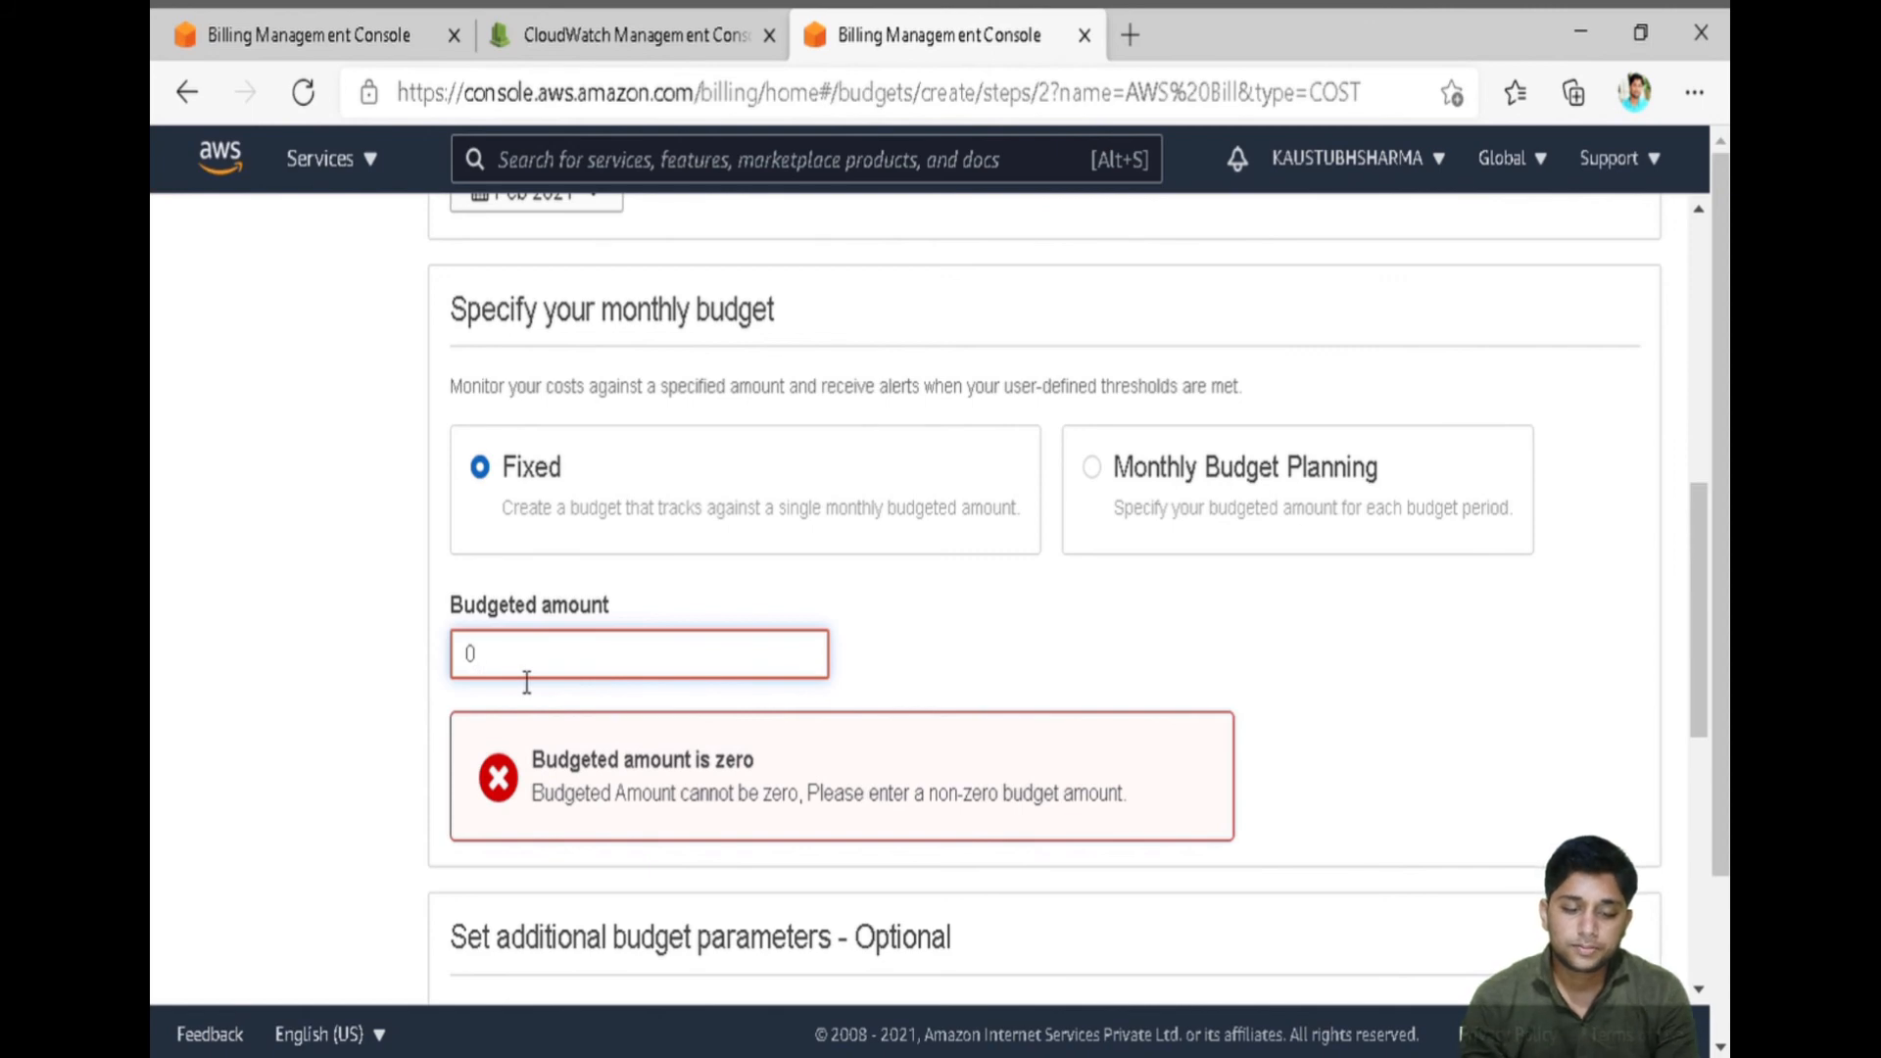
{"action": "type", "text": ".0"}
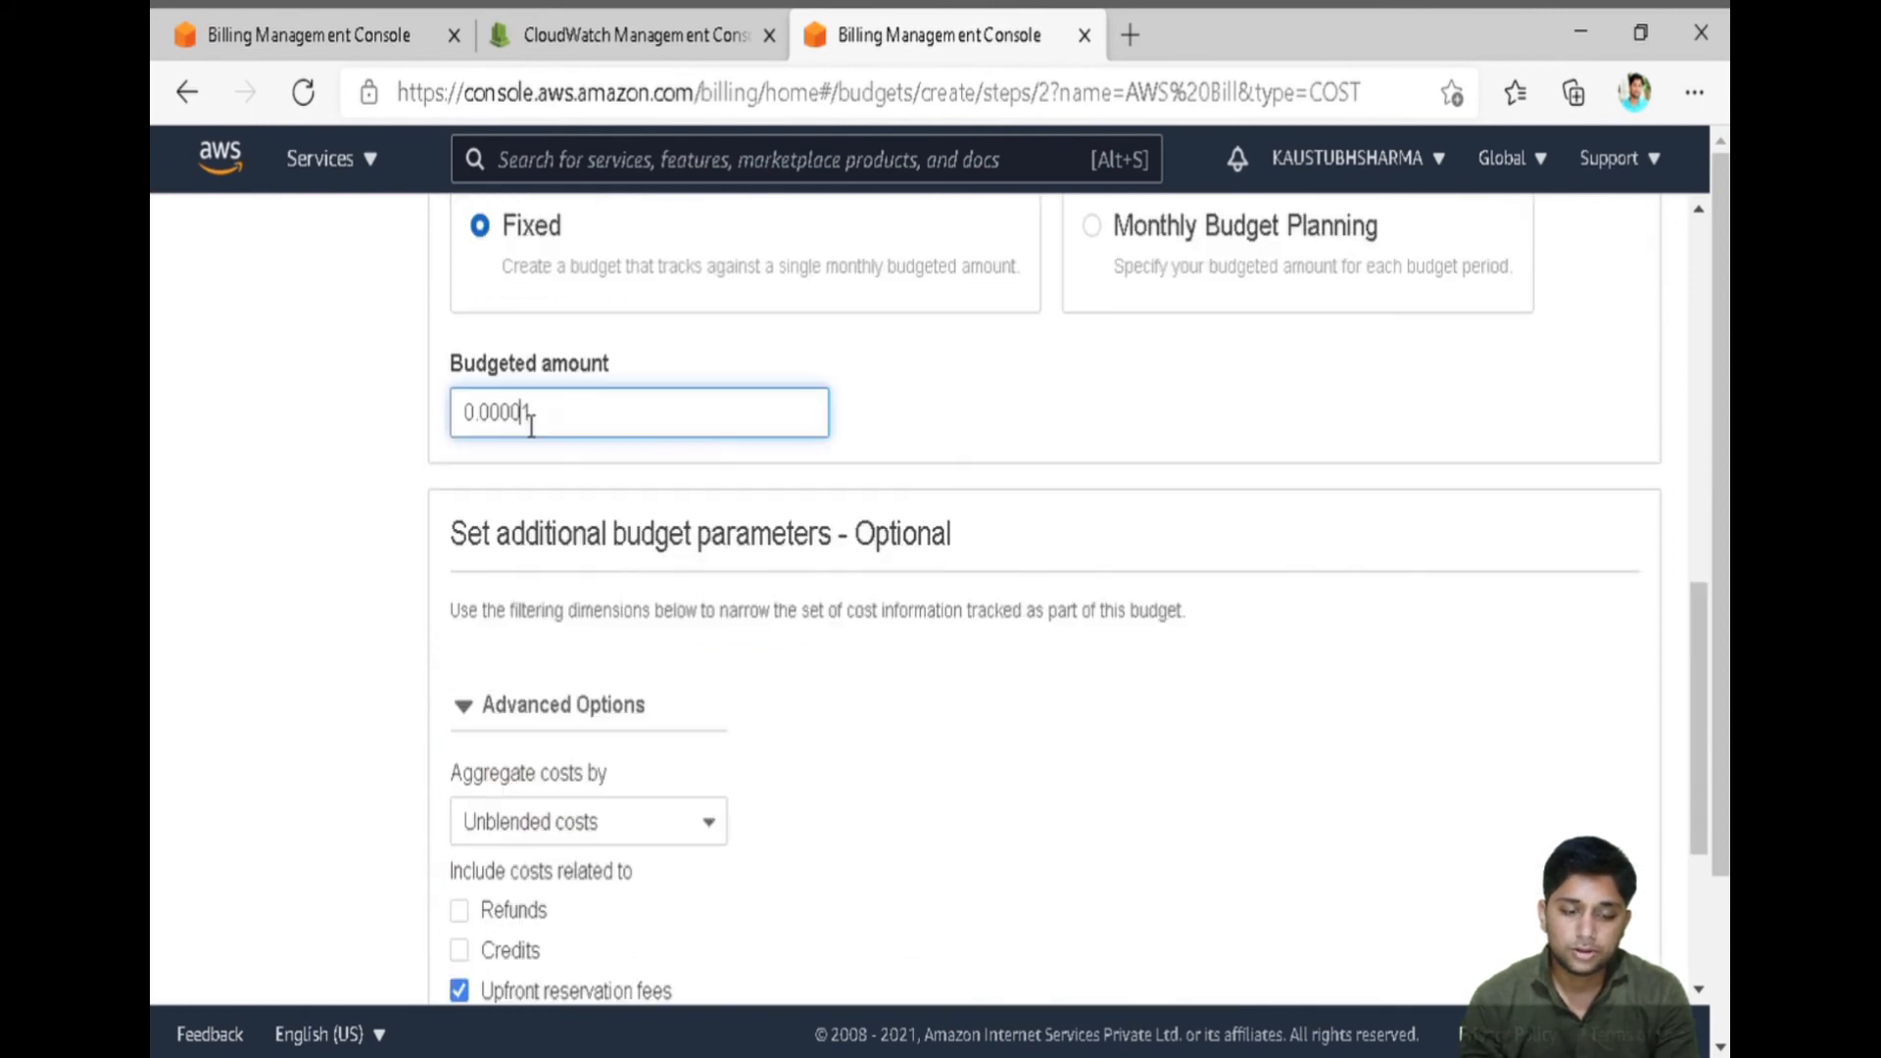
{"action": "type", "text": "000000001"}
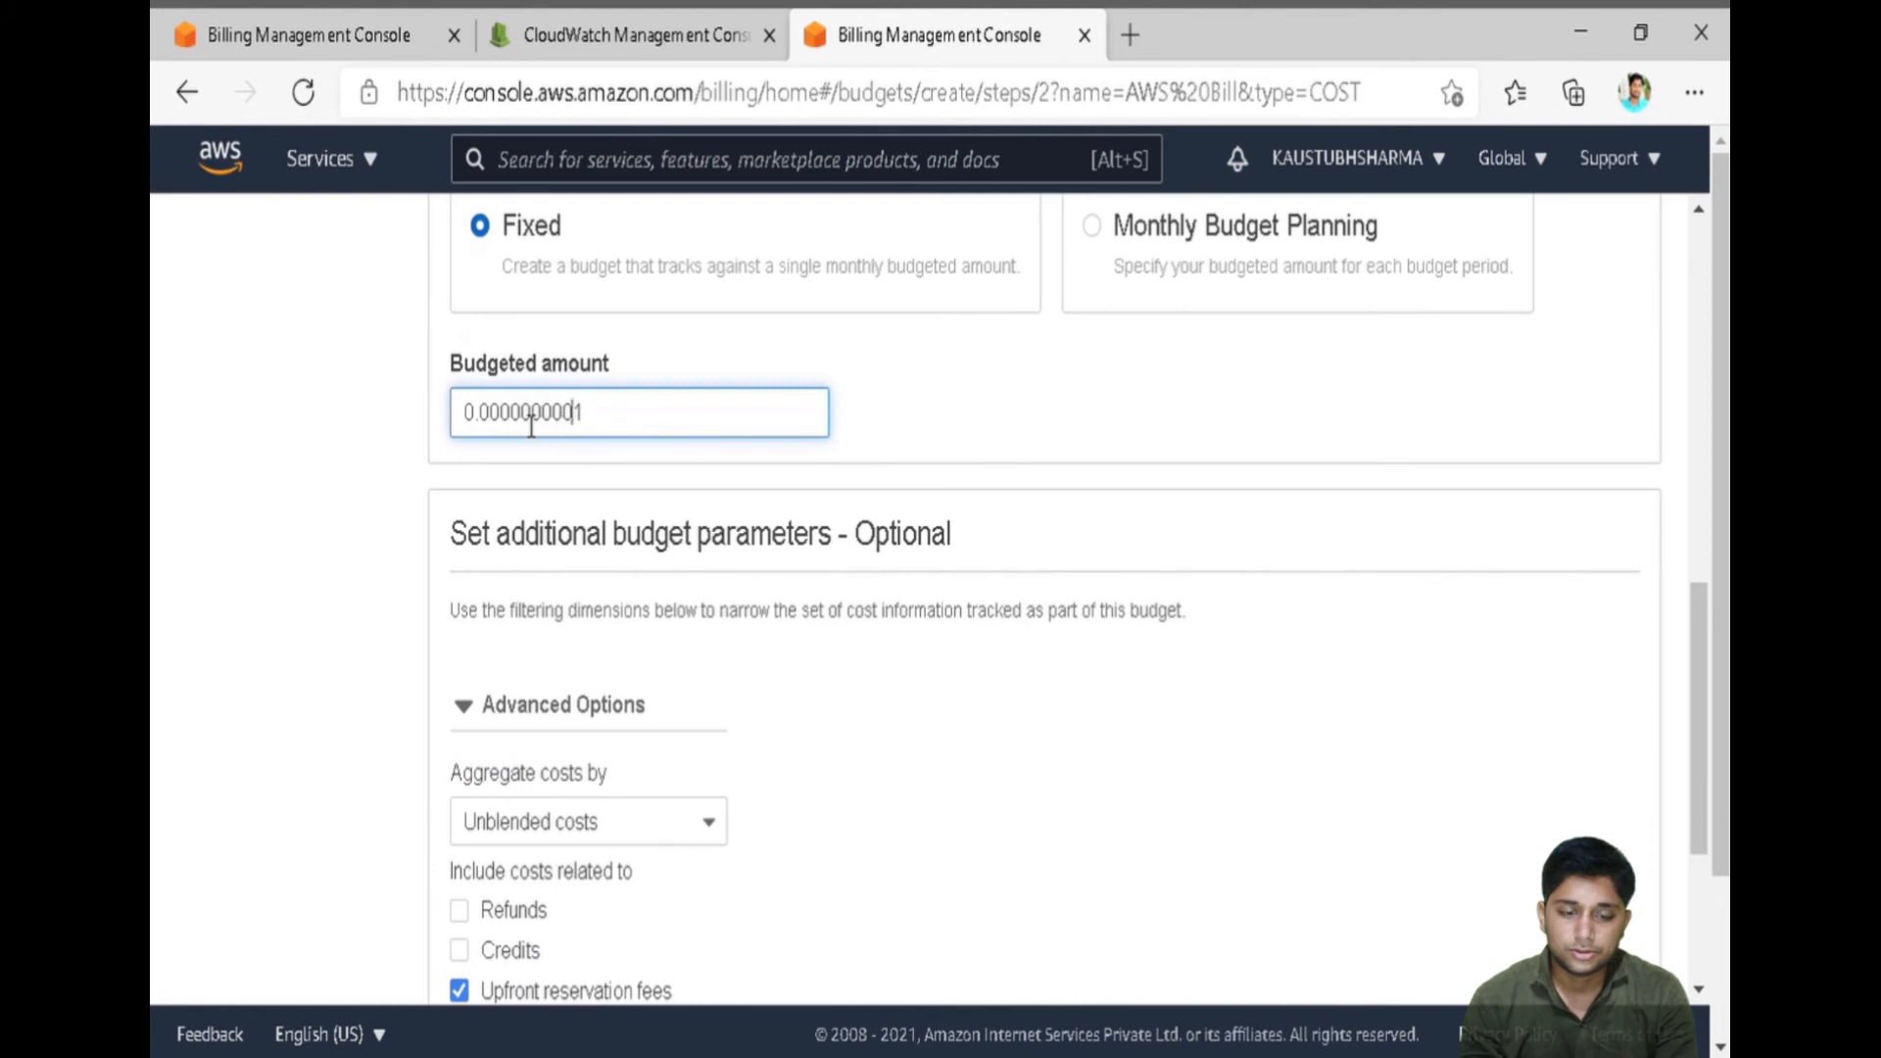
{"action": "left_click", "coordinate": [899, 408]}
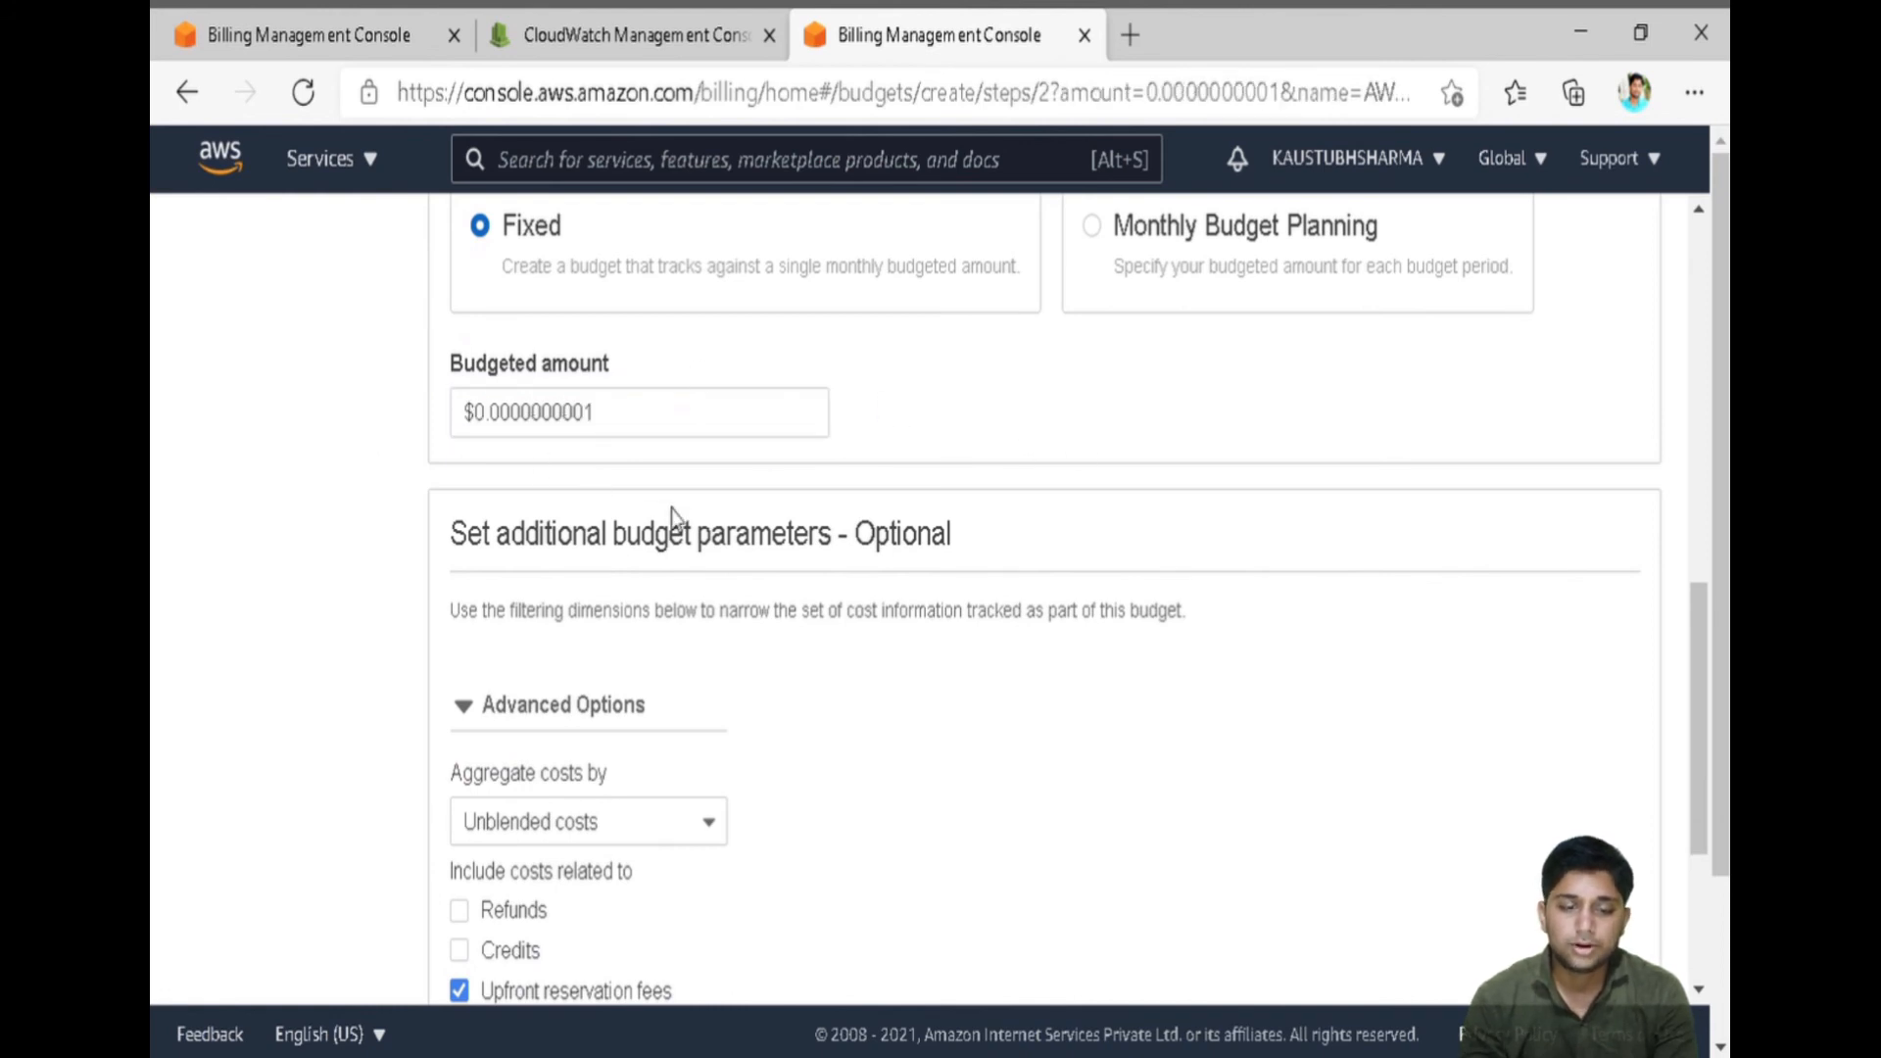
Tick Credits under Advanced Options so every cost type is included.
{"action": "scroll", "coordinate": [672, 509], "scroll_direction": "up", "scroll_amount": 1}
{"action": "scroll", "coordinate": [672, 509], "scroll_direction": "down", "scroll_amount": 2}
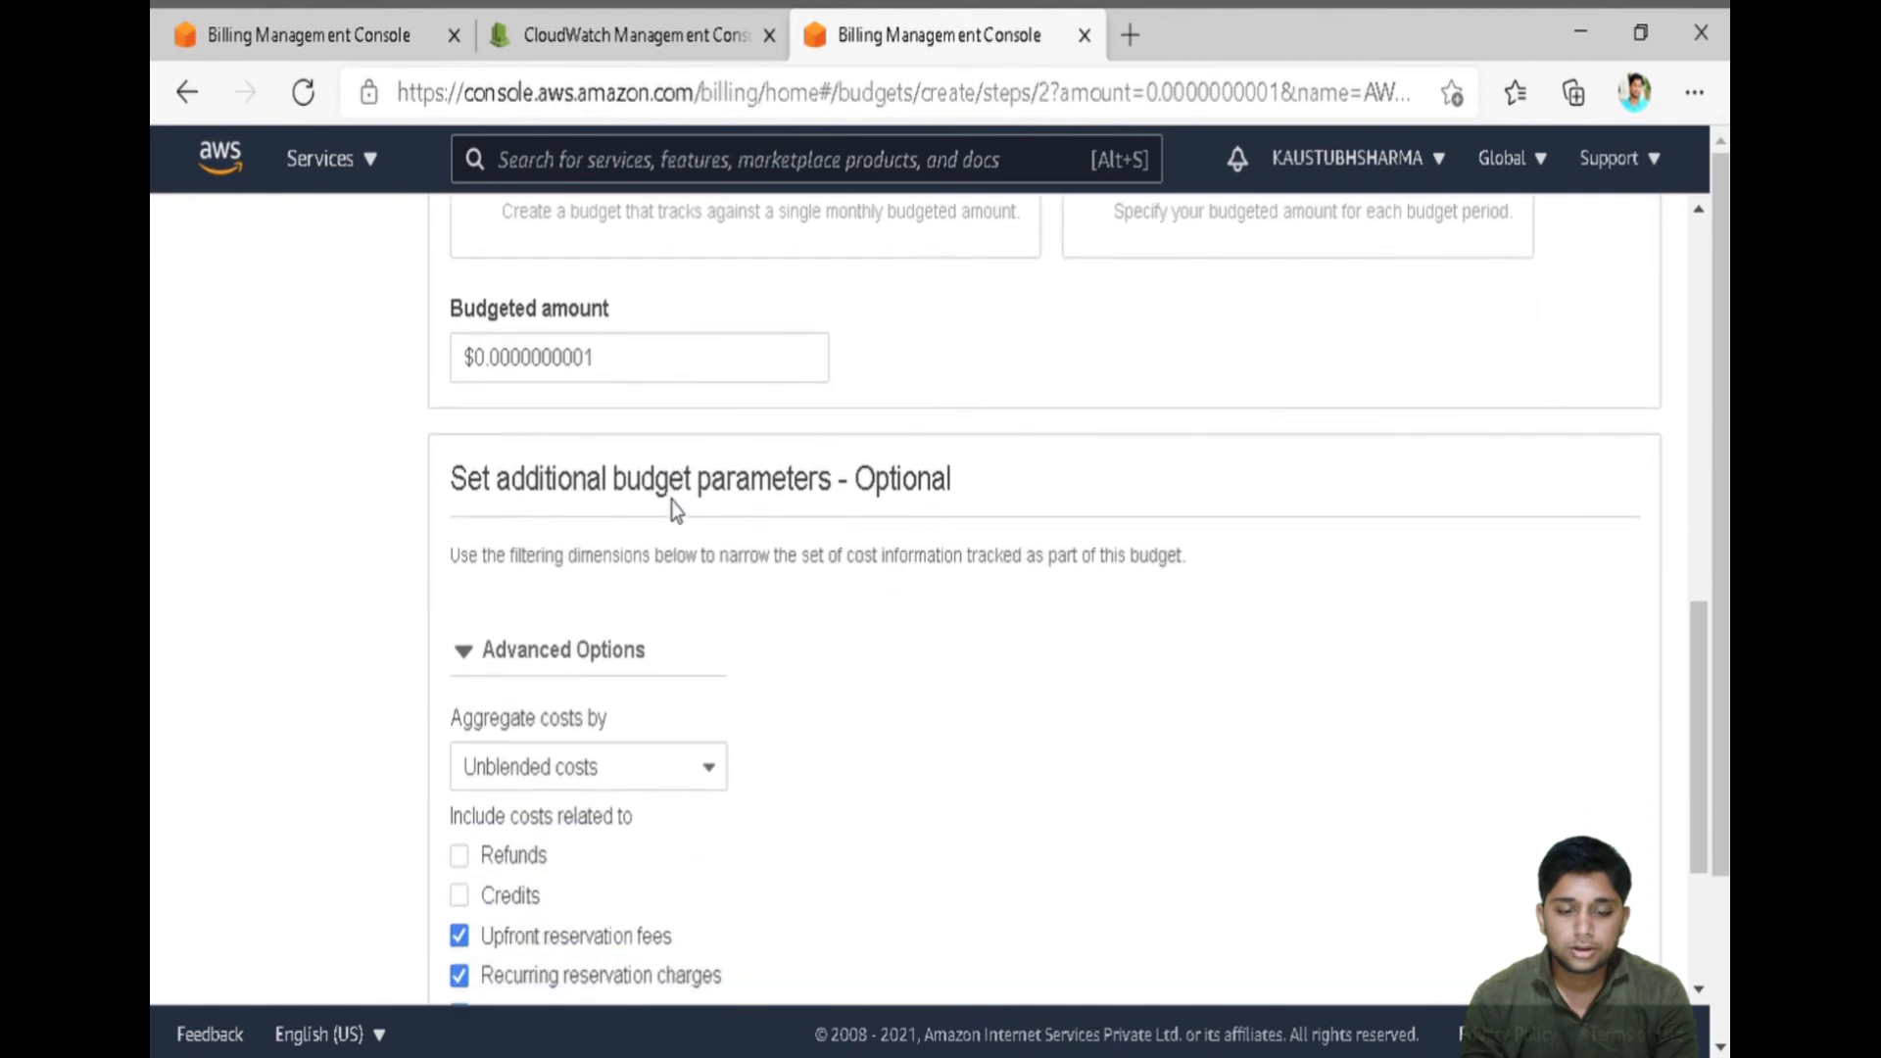
{"action": "scroll", "coordinate": [627, 500], "scroll_direction": "down", "scroll_amount": 2}
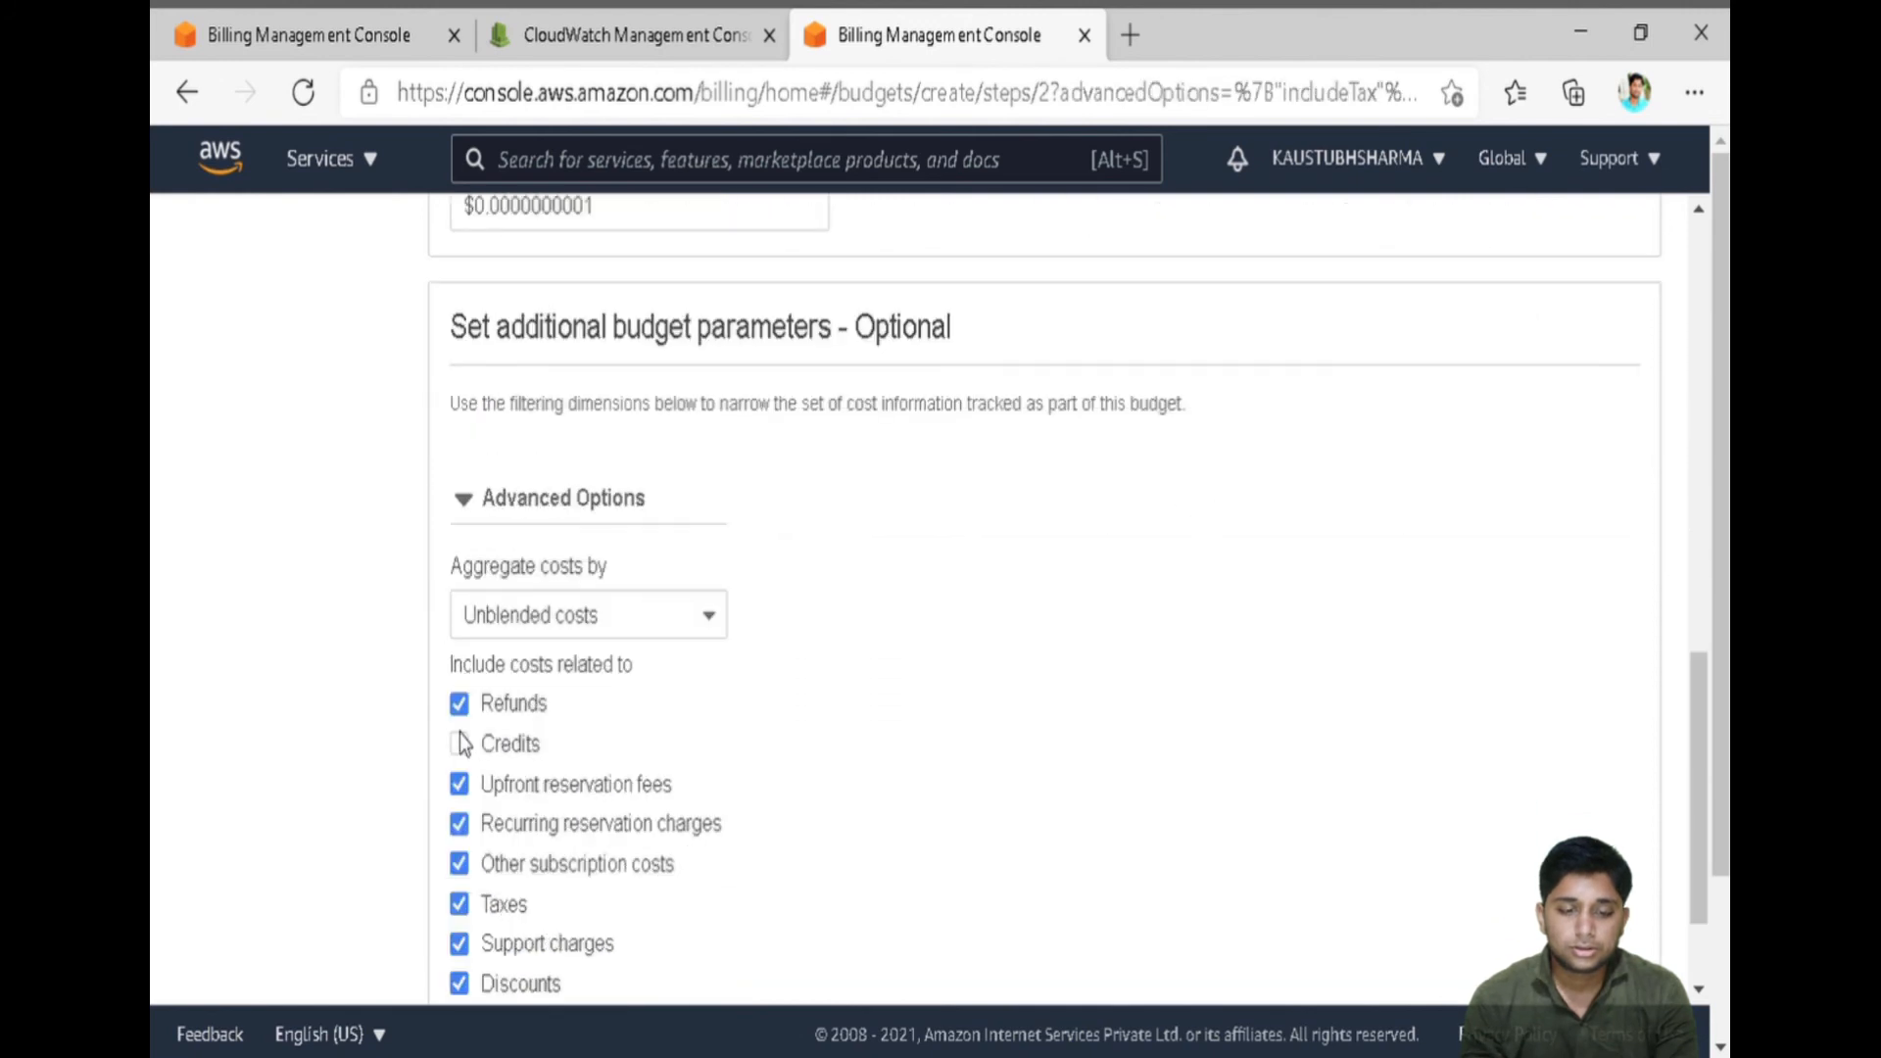
{"action": "left_click", "coordinate": [460, 705]}
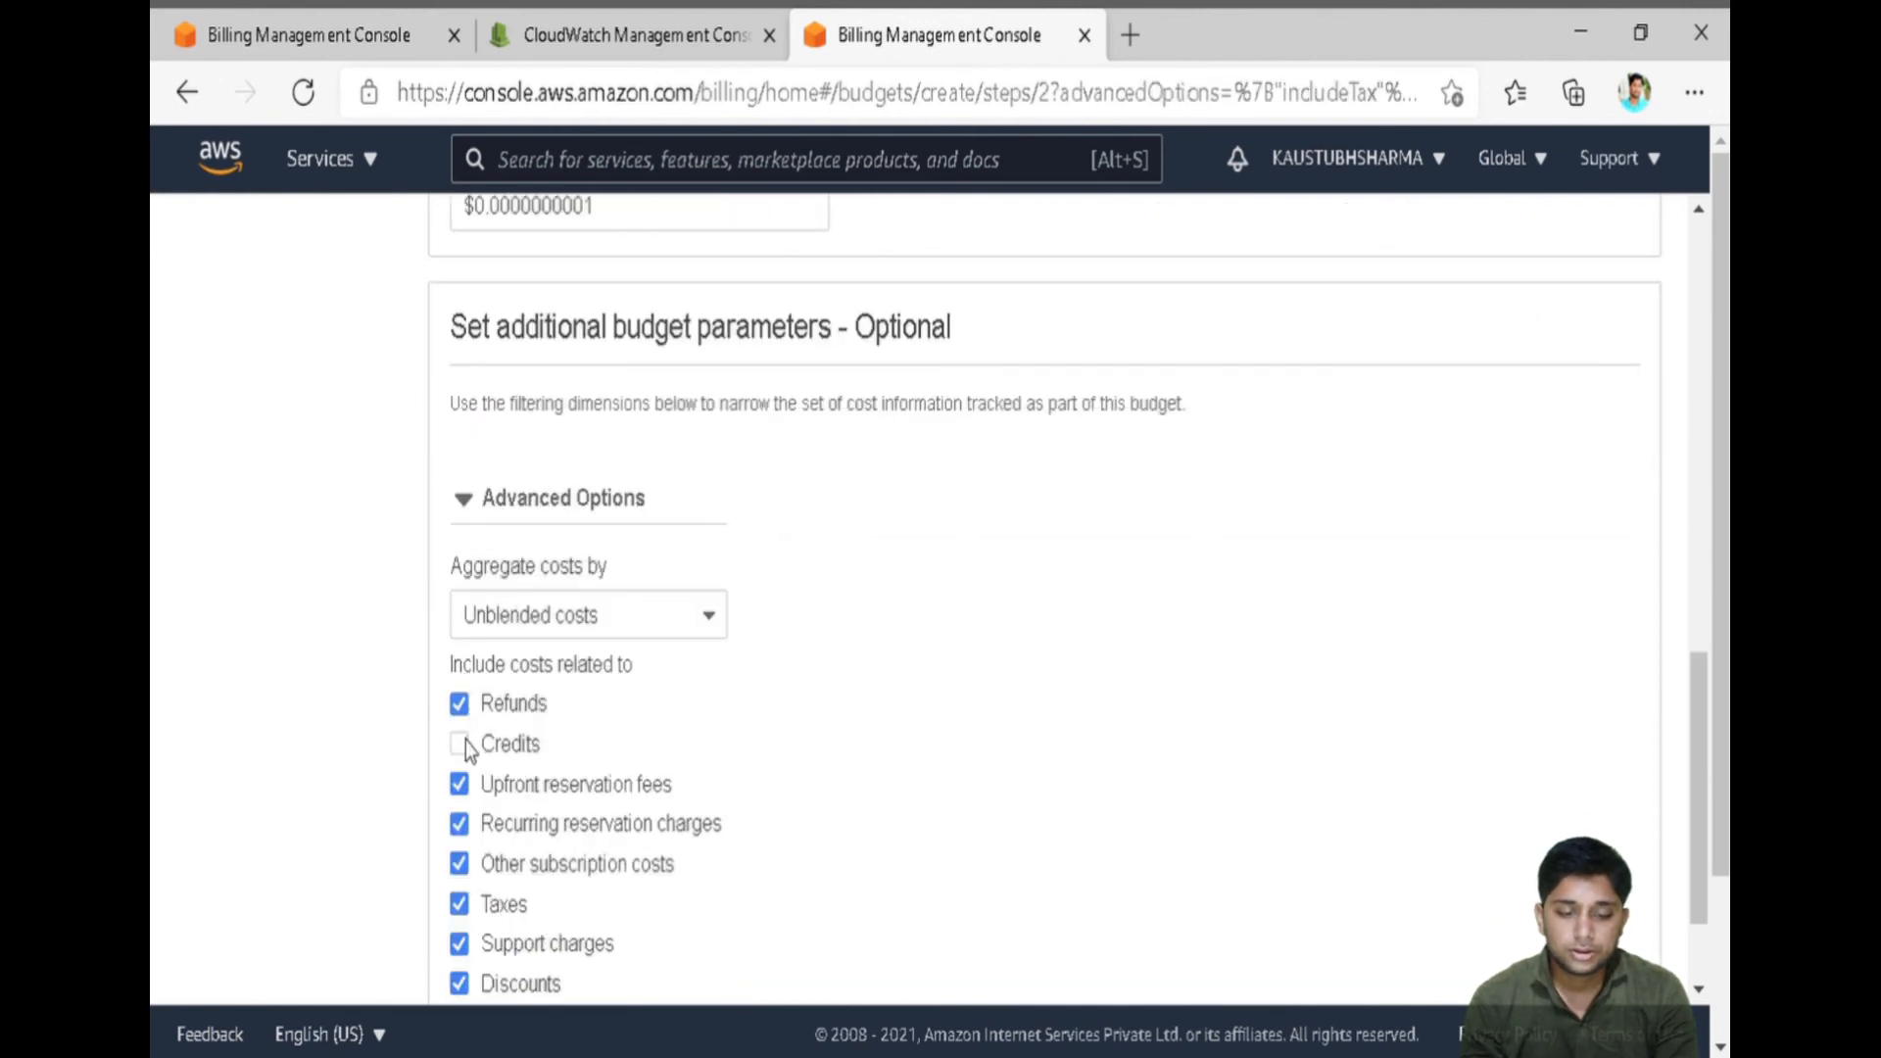
{"action": "scroll", "coordinate": [585, 715], "scroll_direction": "down", "scroll_amount": 2}
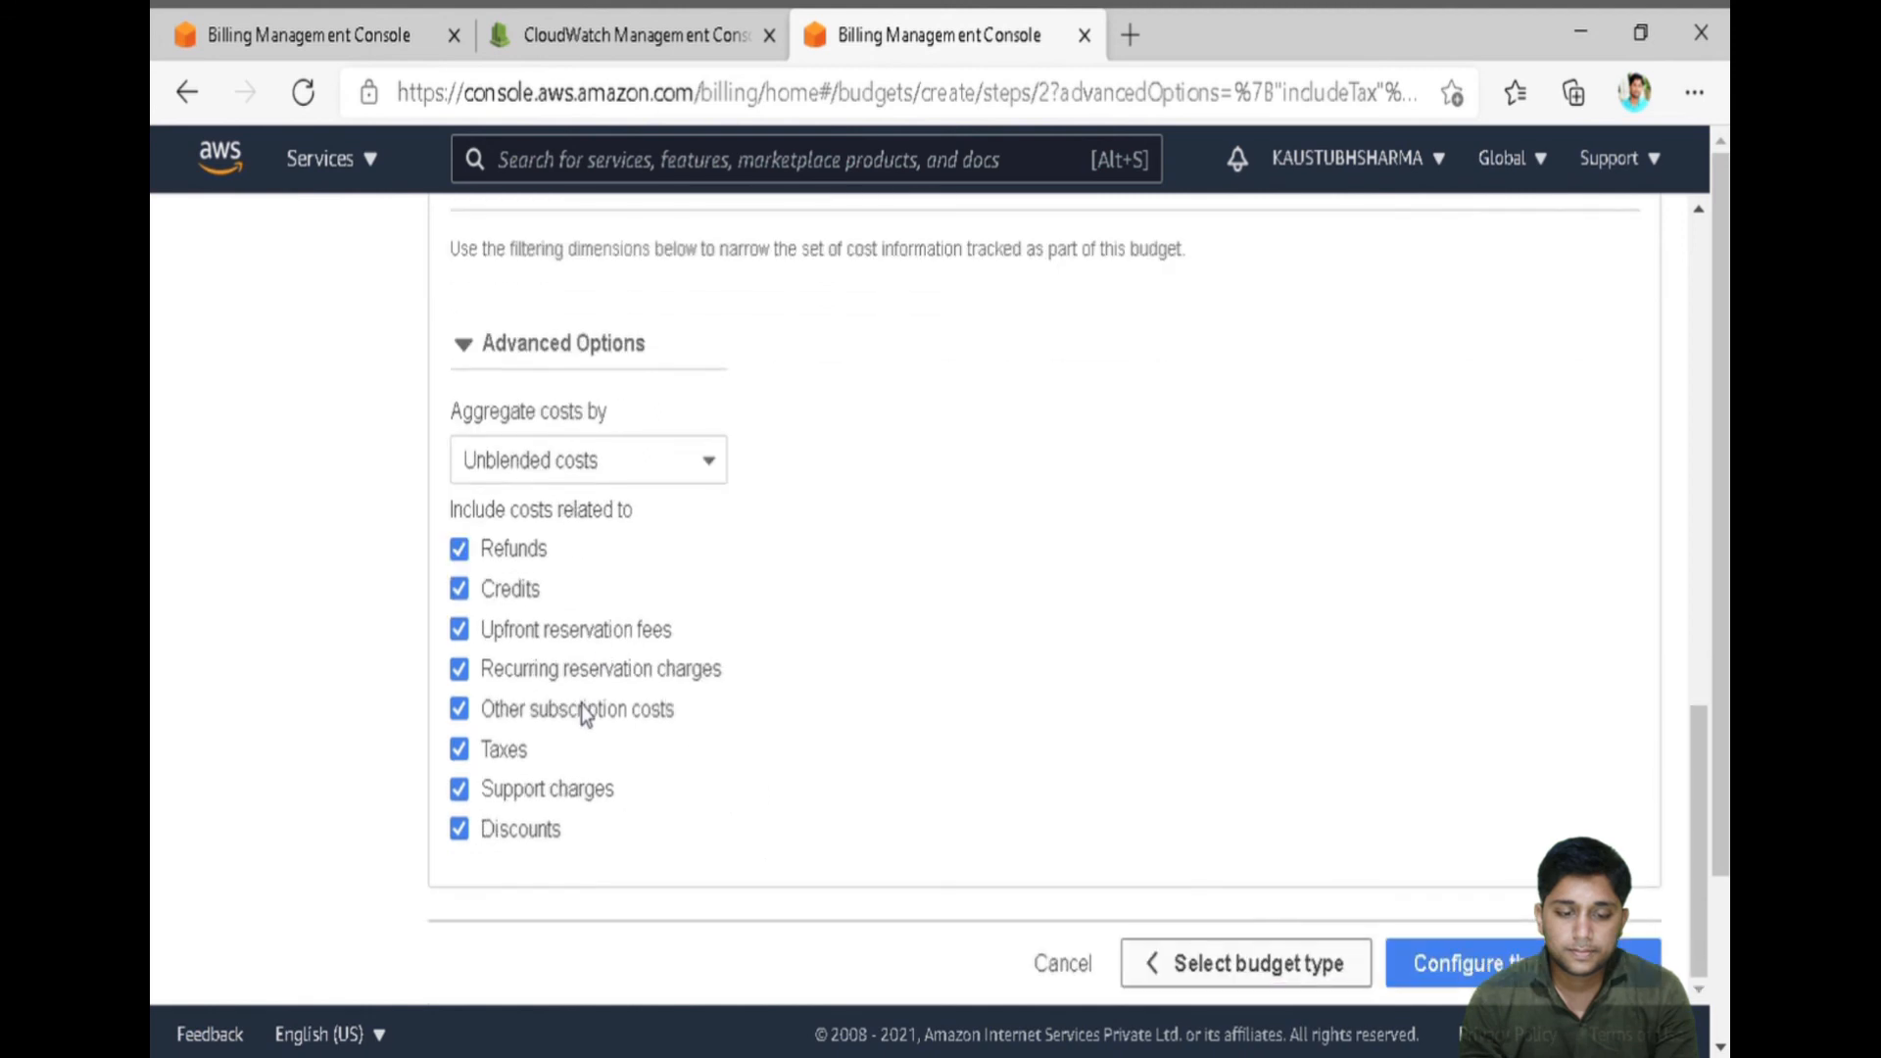
{"action": "scroll", "coordinate": [585, 715], "scroll_direction": "up", "scroll_amount": 2}
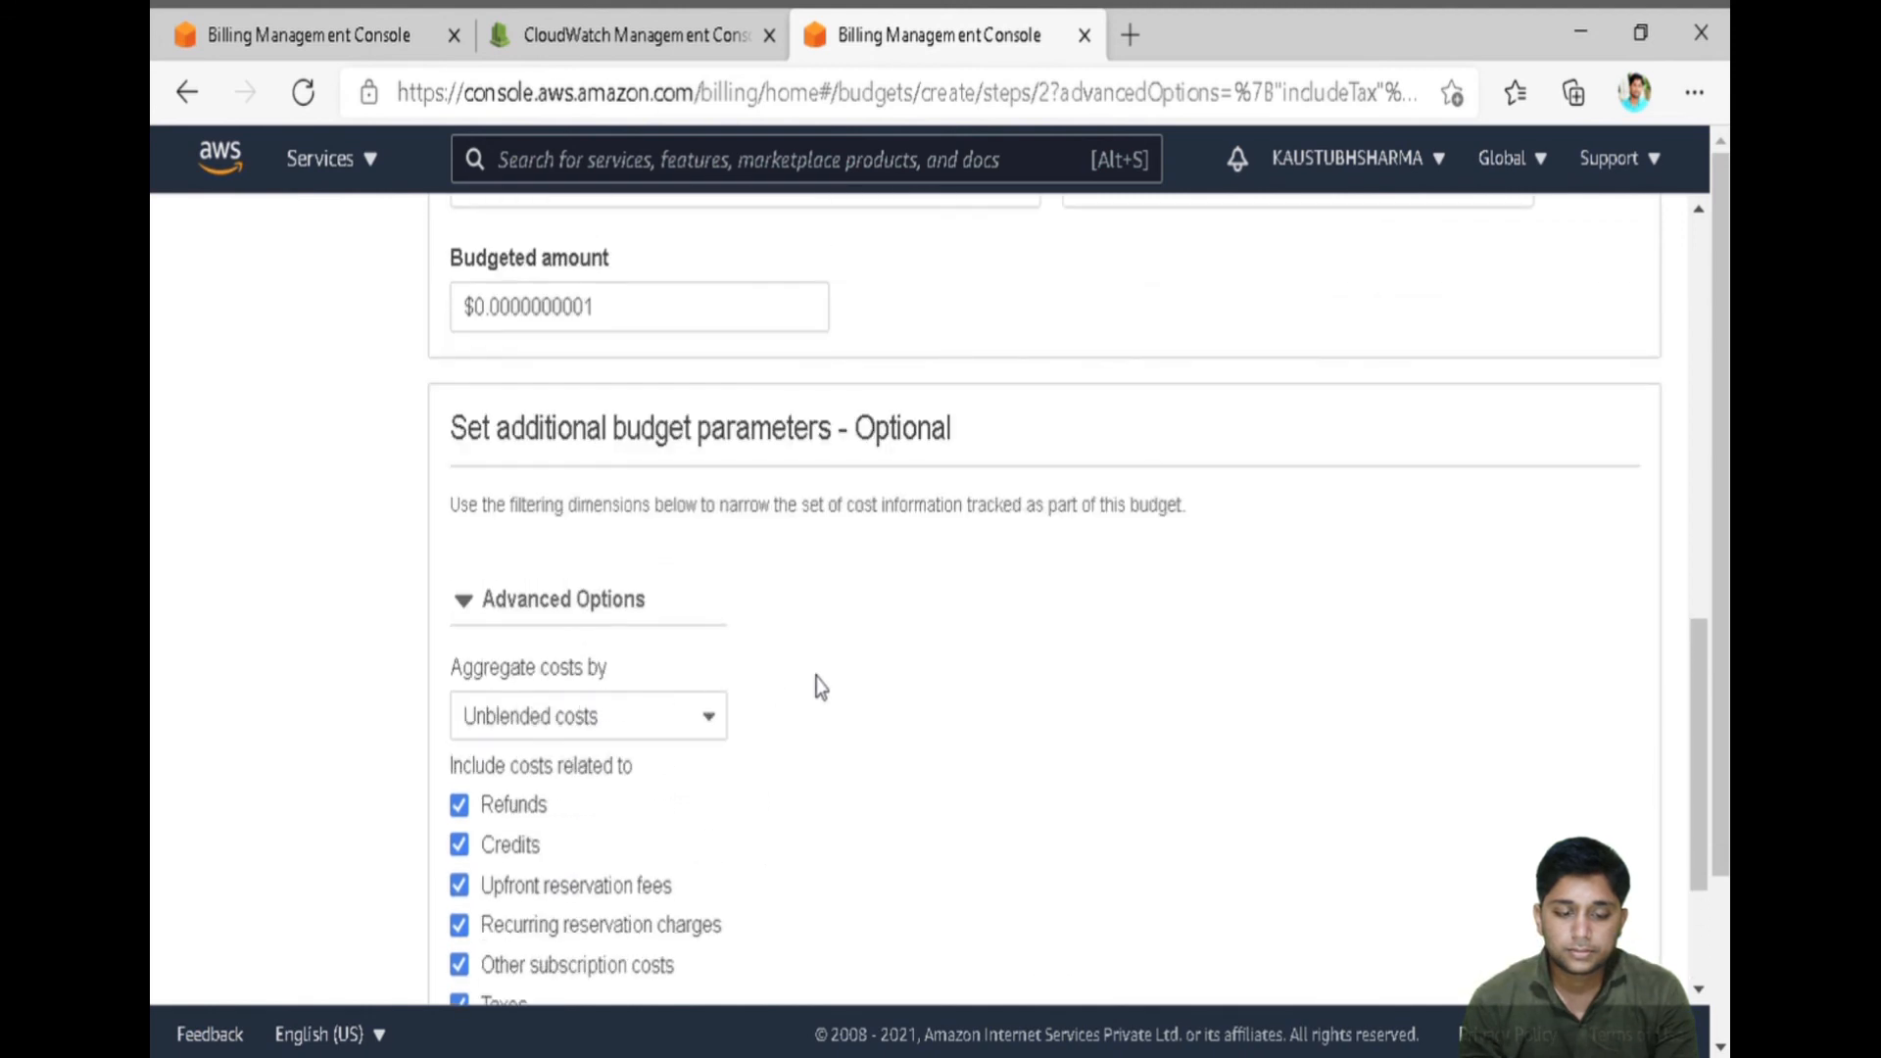
{"action": "scroll", "coordinate": [817, 681], "scroll_direction": "down", "scroll_amount": 1}
{"action": "scroll", "coordinate": [823, 673], "scroll_direction": "down", "scroll_amount": 1}
{"action": "scroll", "coordinate": [1225, 745], "scroll_direction": "down", "scroll_amount": 1}
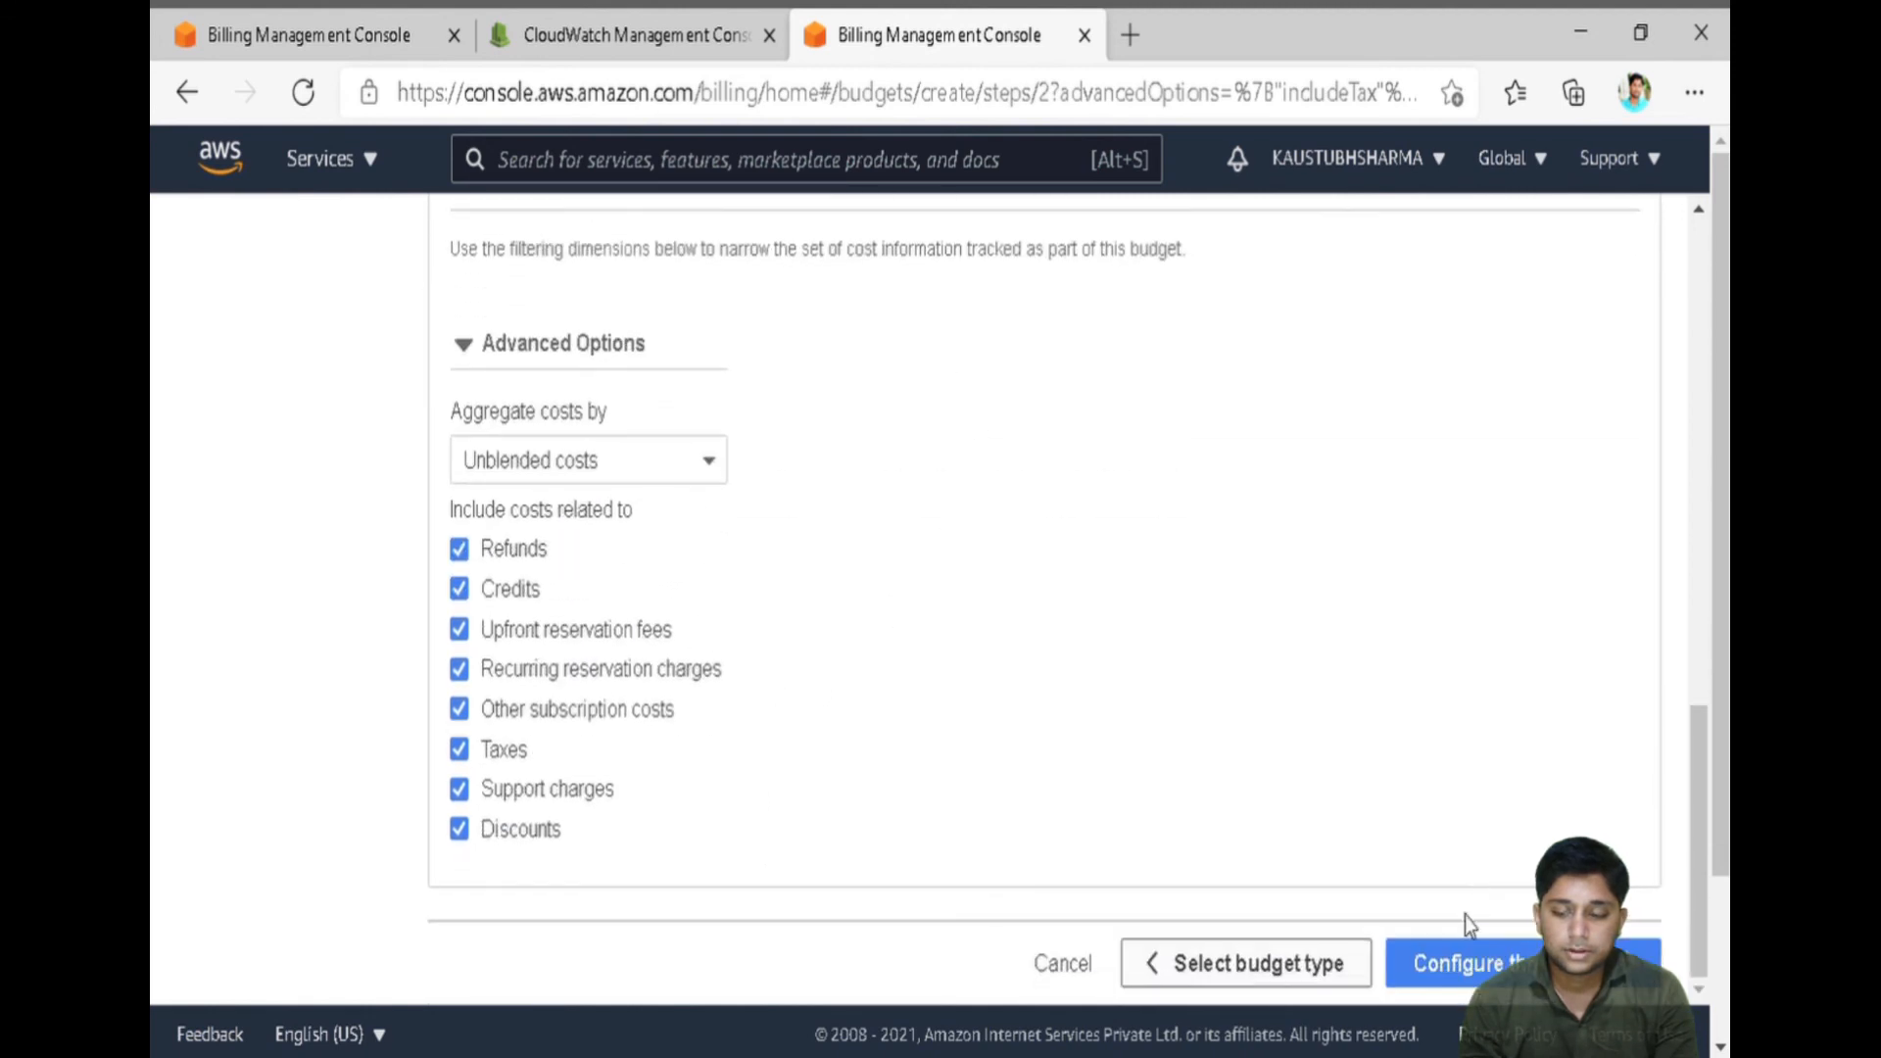
On the Configure thresholds step, set an actual-cost alert at 100% of the budgeted amount.
{"action": "left_click", "coordinate": [1445, 961]}
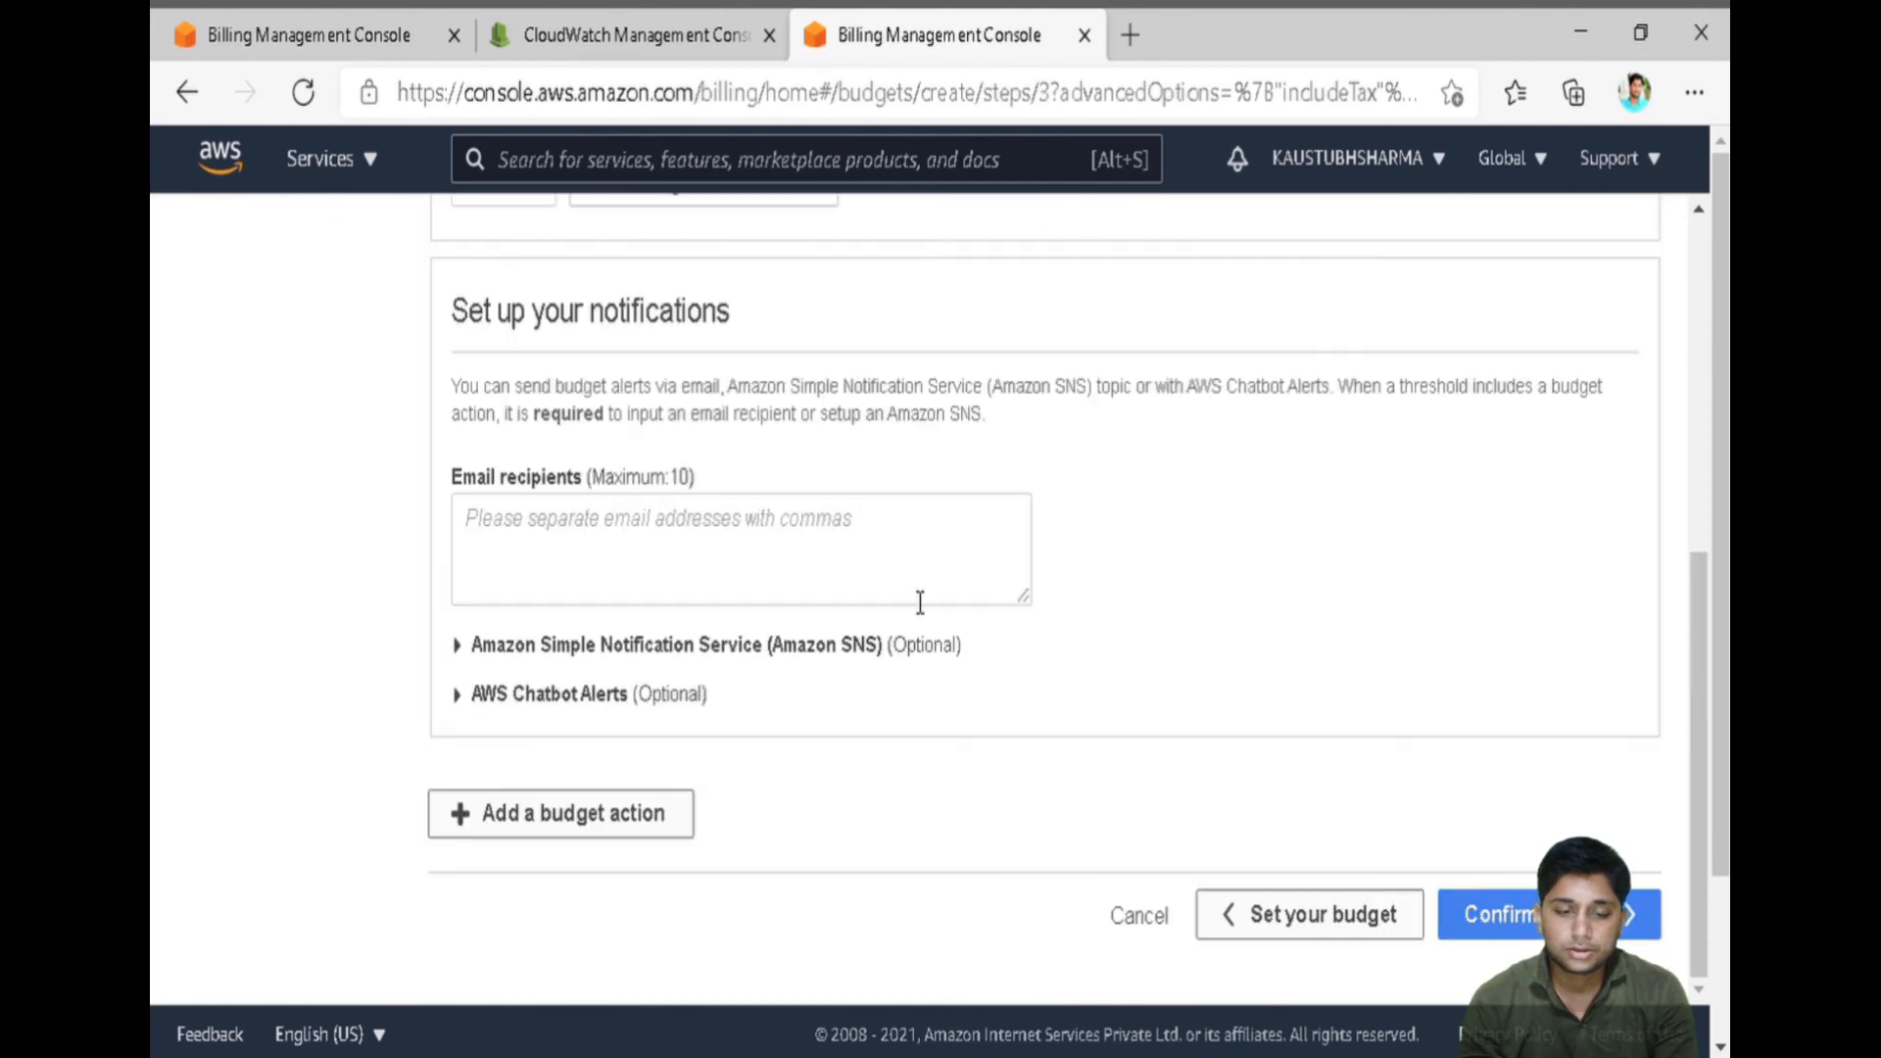
{"action": "scroll", "coordinate": [917, 607], "scroll_direction": "up", "scroll_amount": 6}
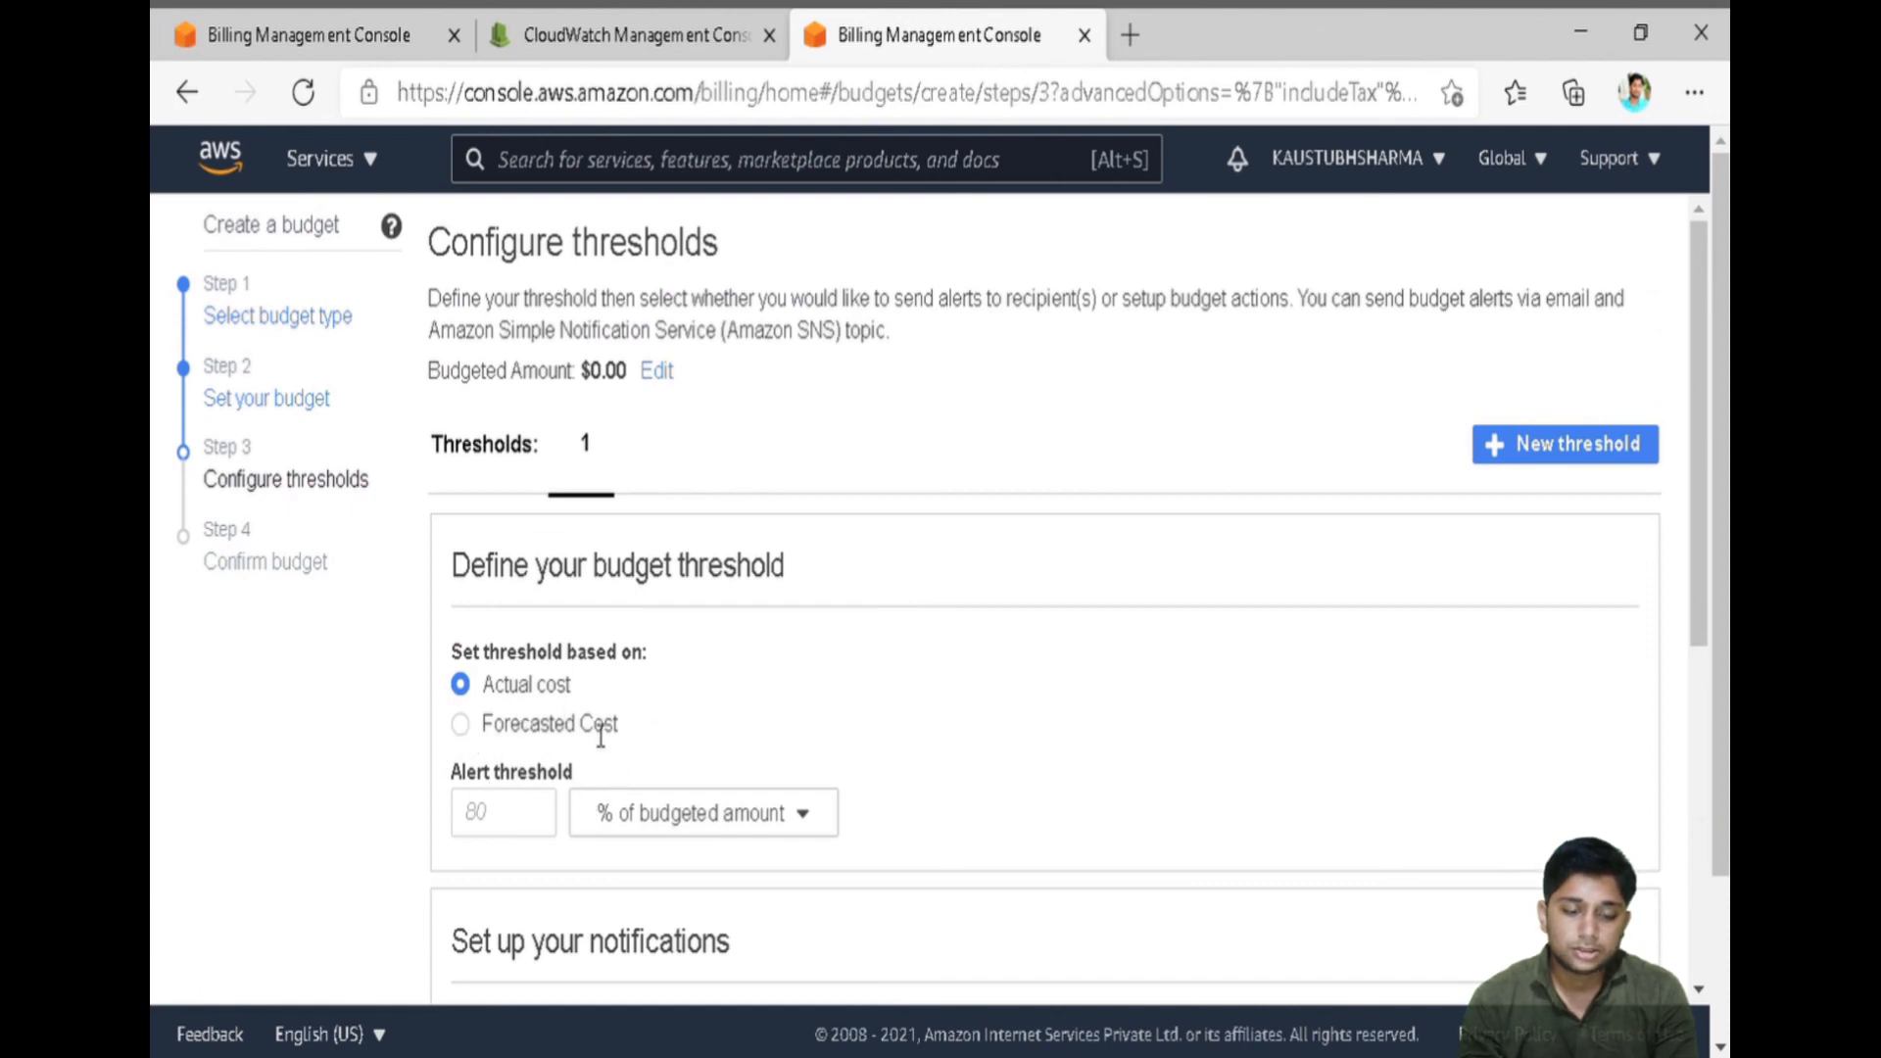
{"action": "left_click", "coordinate": [496, 831]}
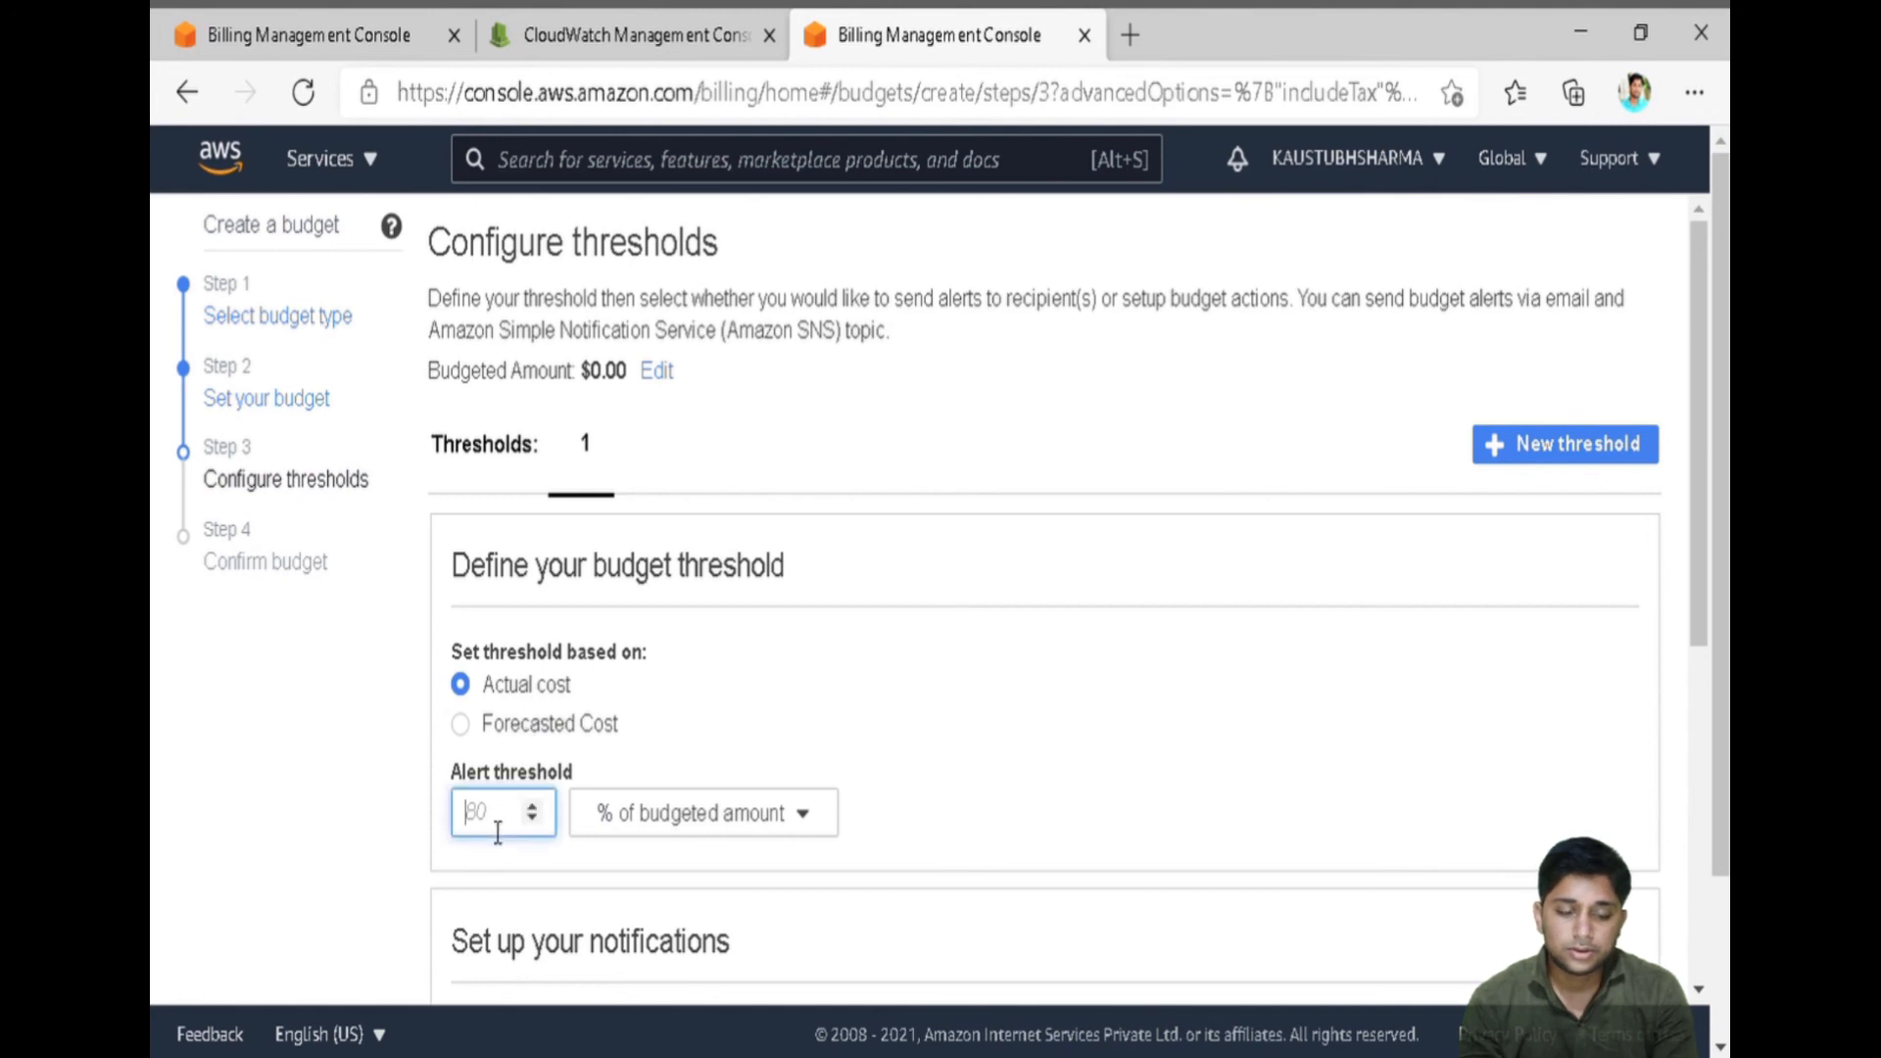
{"action": "type", "text": "100"}
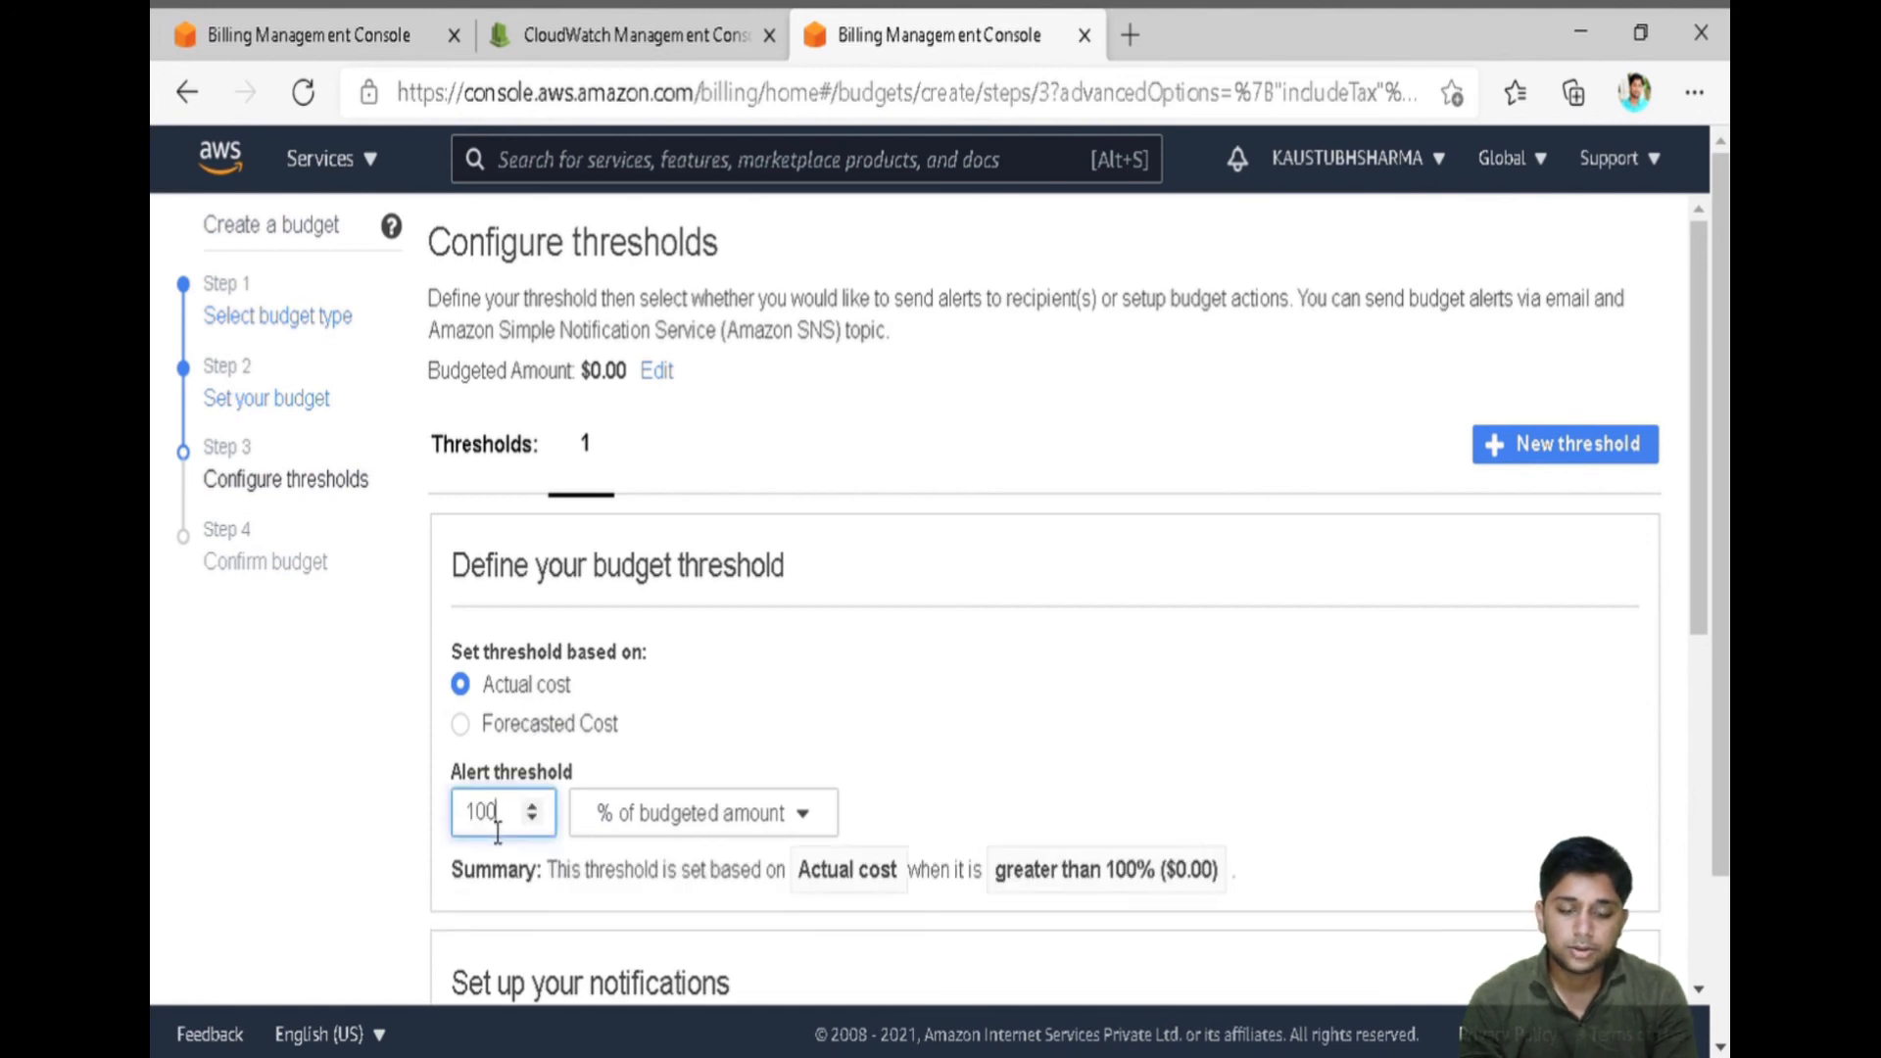
{"action": "left_click", "coordinate": [863, 756]}
{"action": "scroll", "coordinate": [863, 755], "scroll_direction": "down", "scroll_amount": 3}
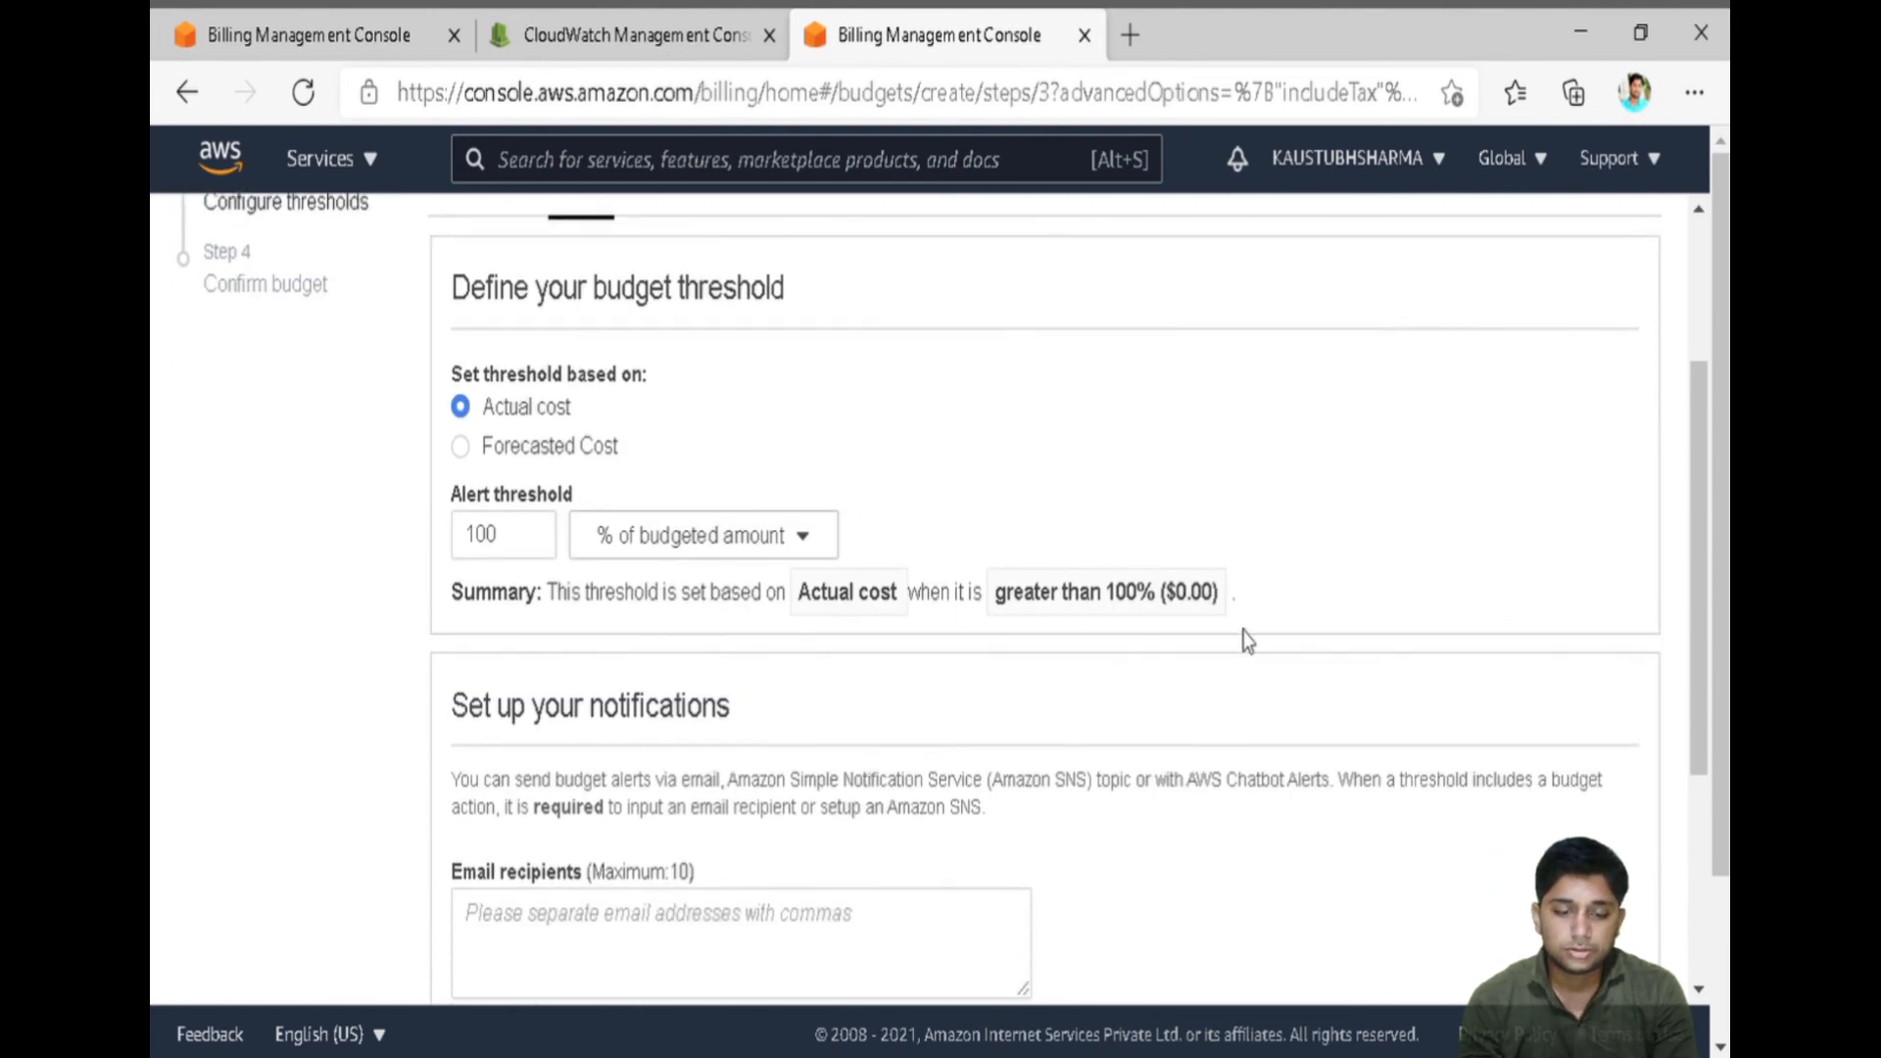
{"action": "scroll", "coordinate": [844, 801], "scroll_direction": "down", "scroll_amount": 2}
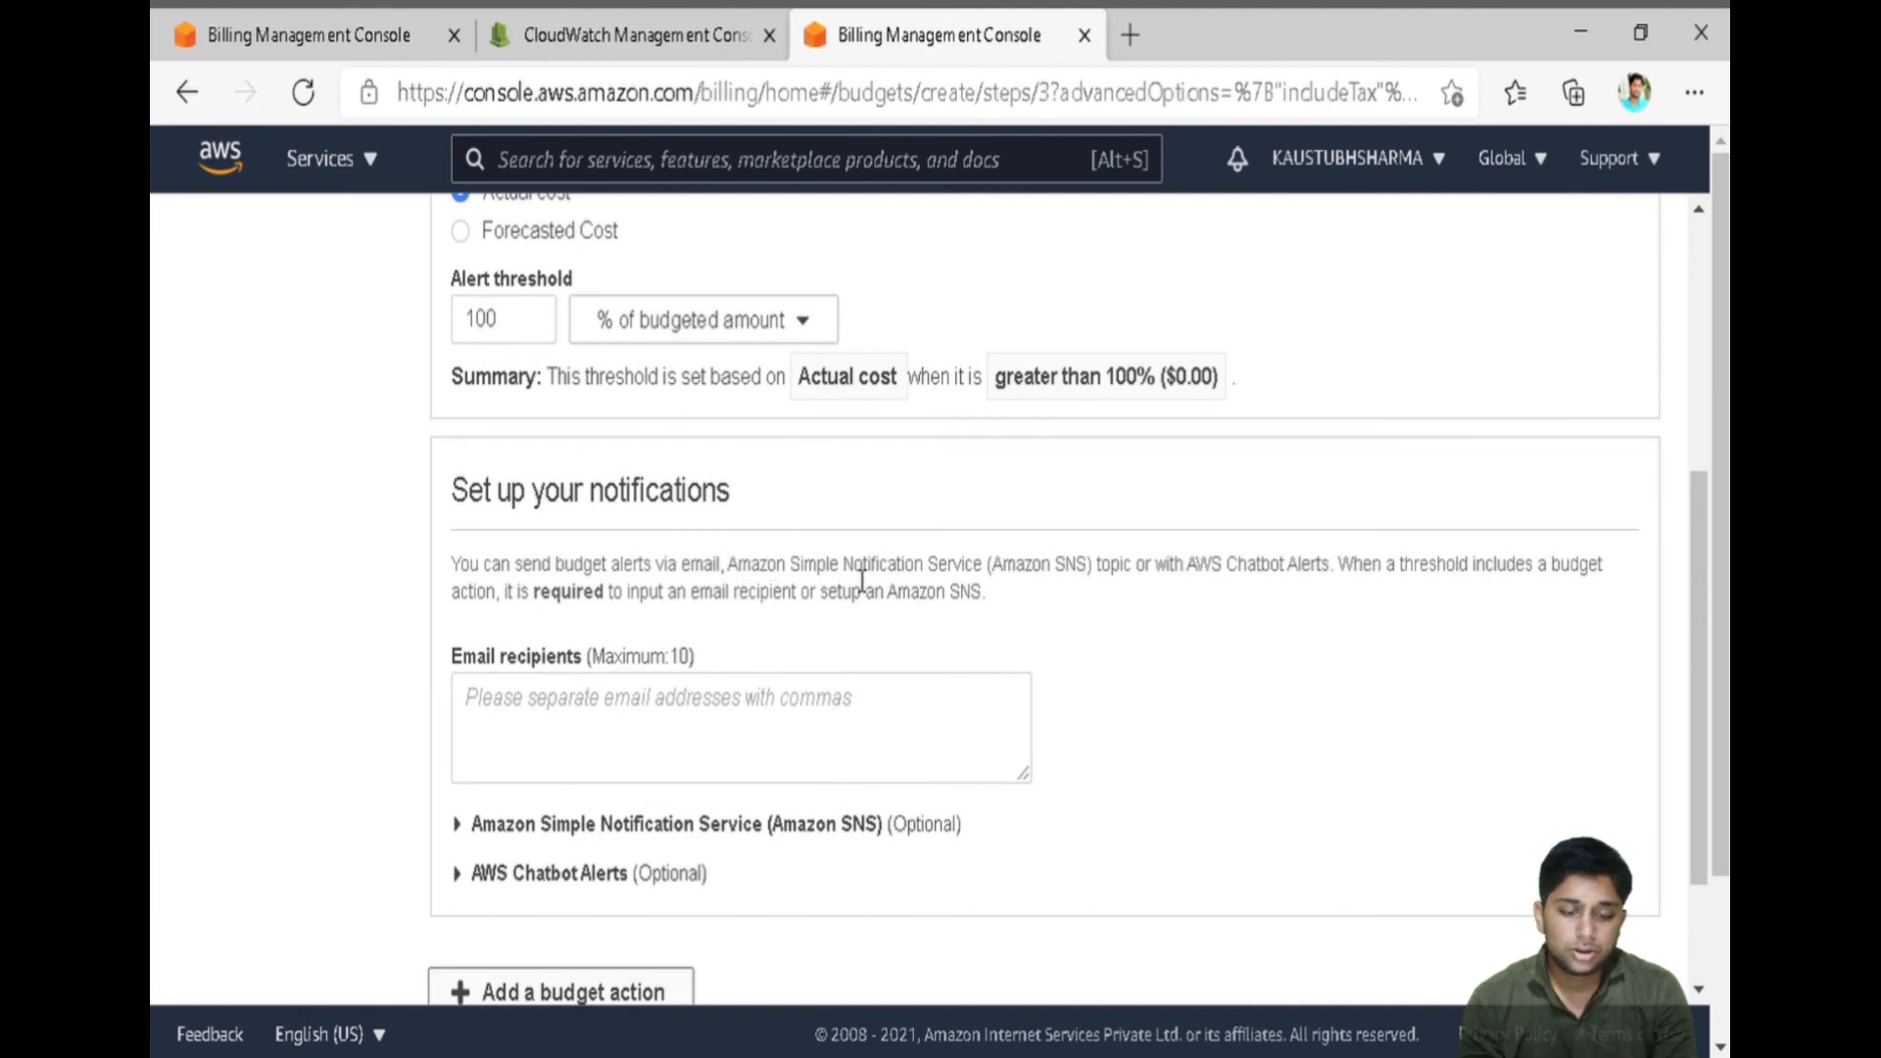
Enter the user's e-mail address as the alert's e-mail recipient.
{"action": "scroll", "coordinate": [564, 608], "scroll_direction": "down", "scroll_amount": 2}
{"action": "left_click", "coordinate": [569, 545]}
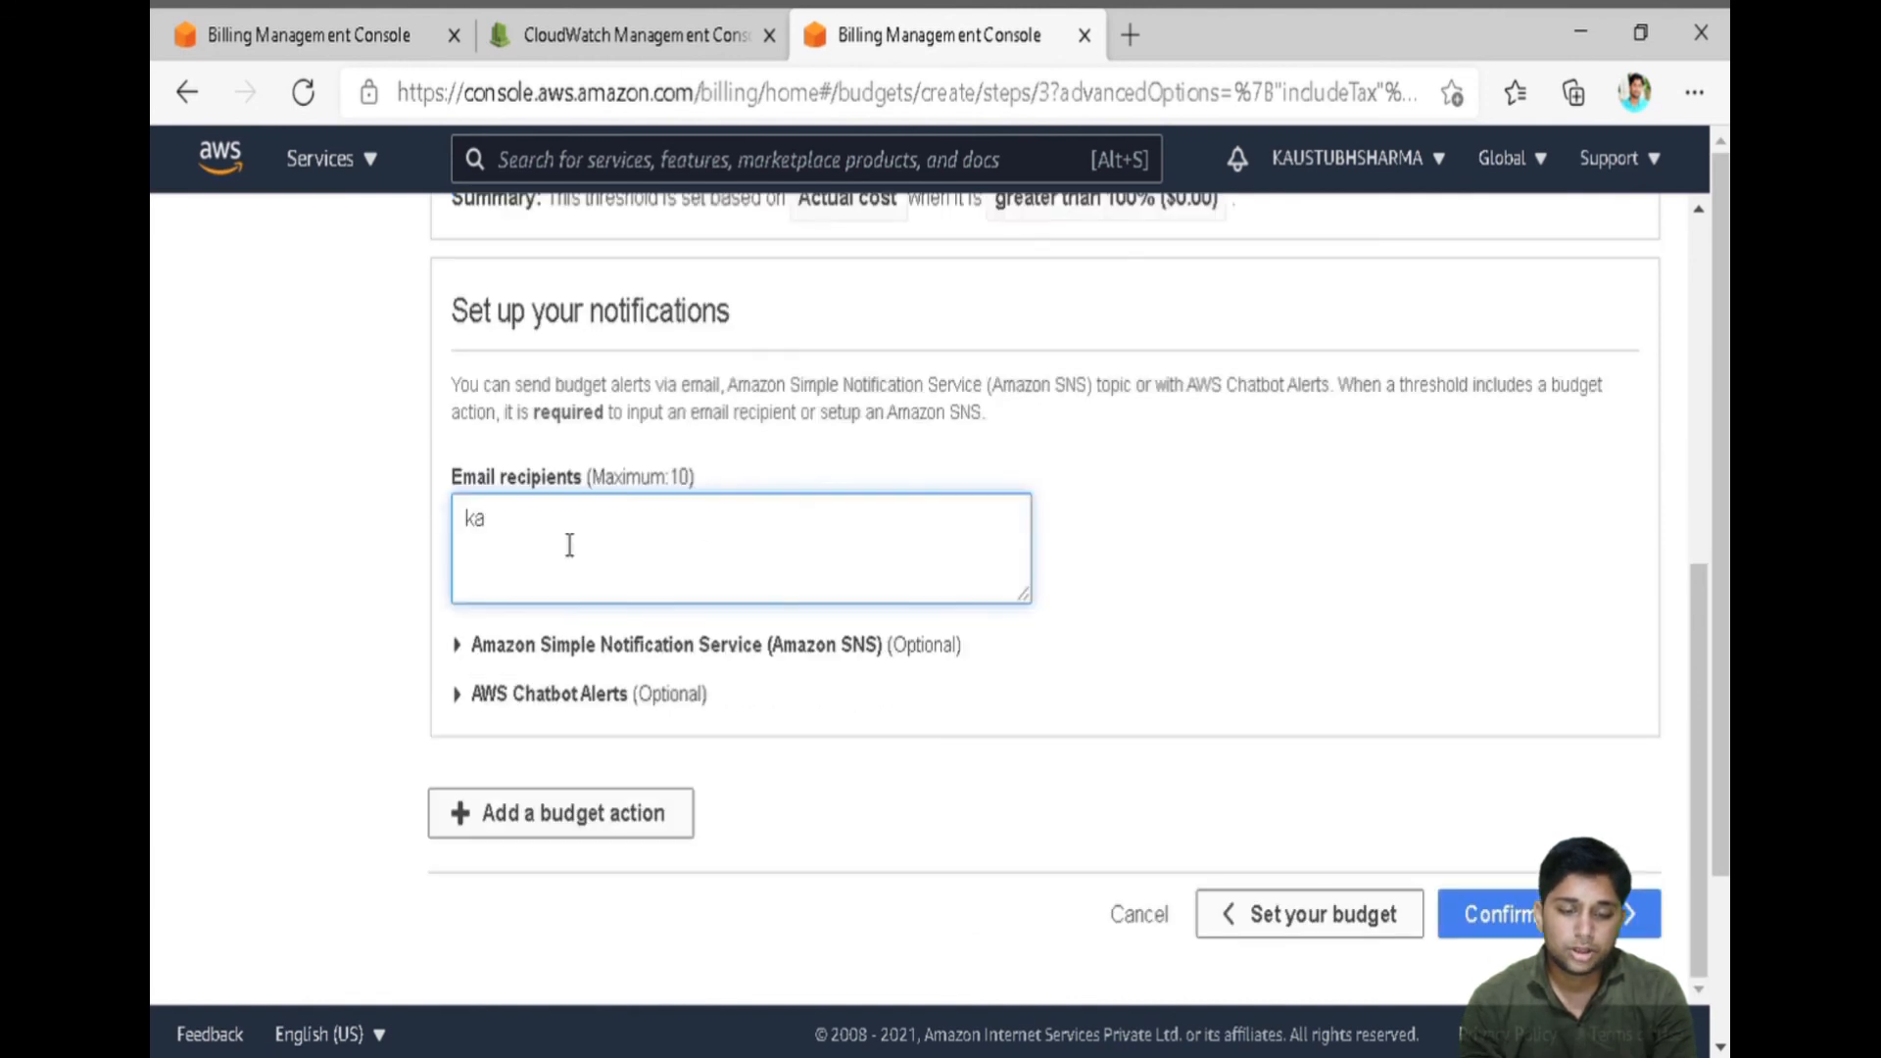
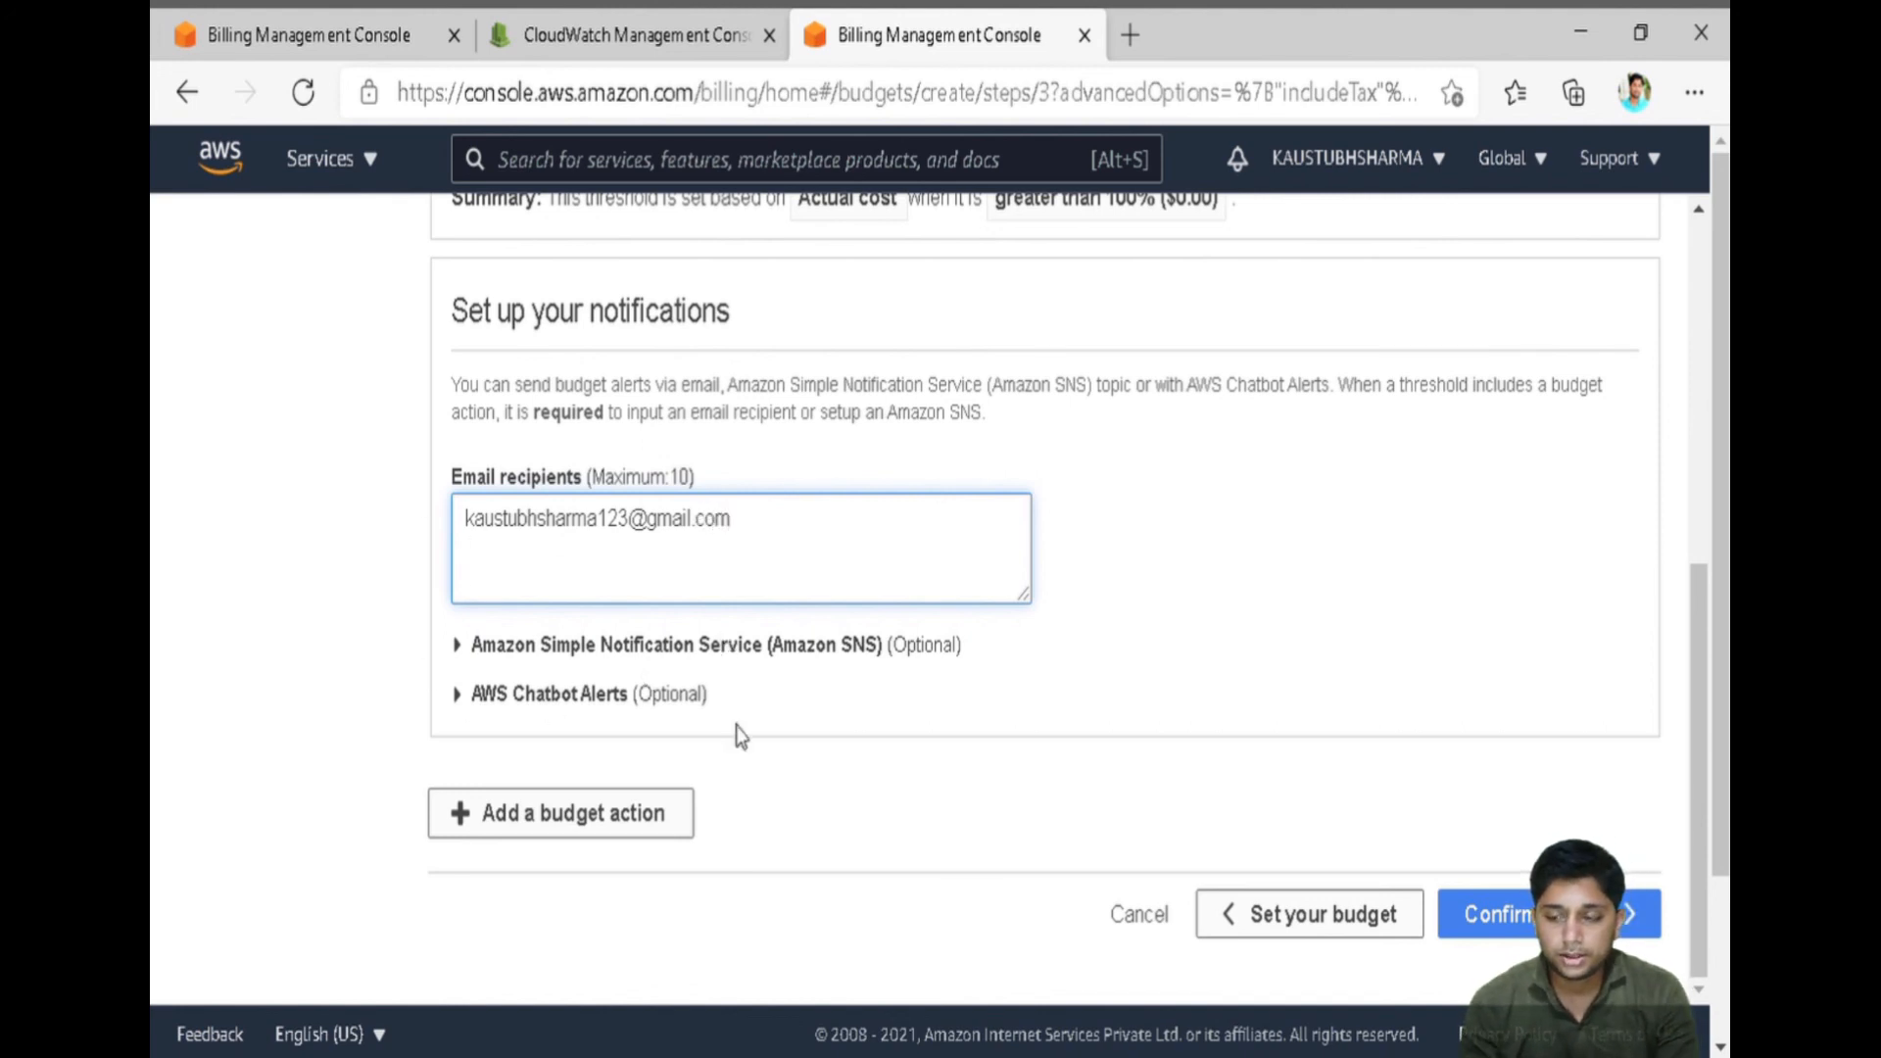
{"action": "left_click", "coordinate": [462, 733]}
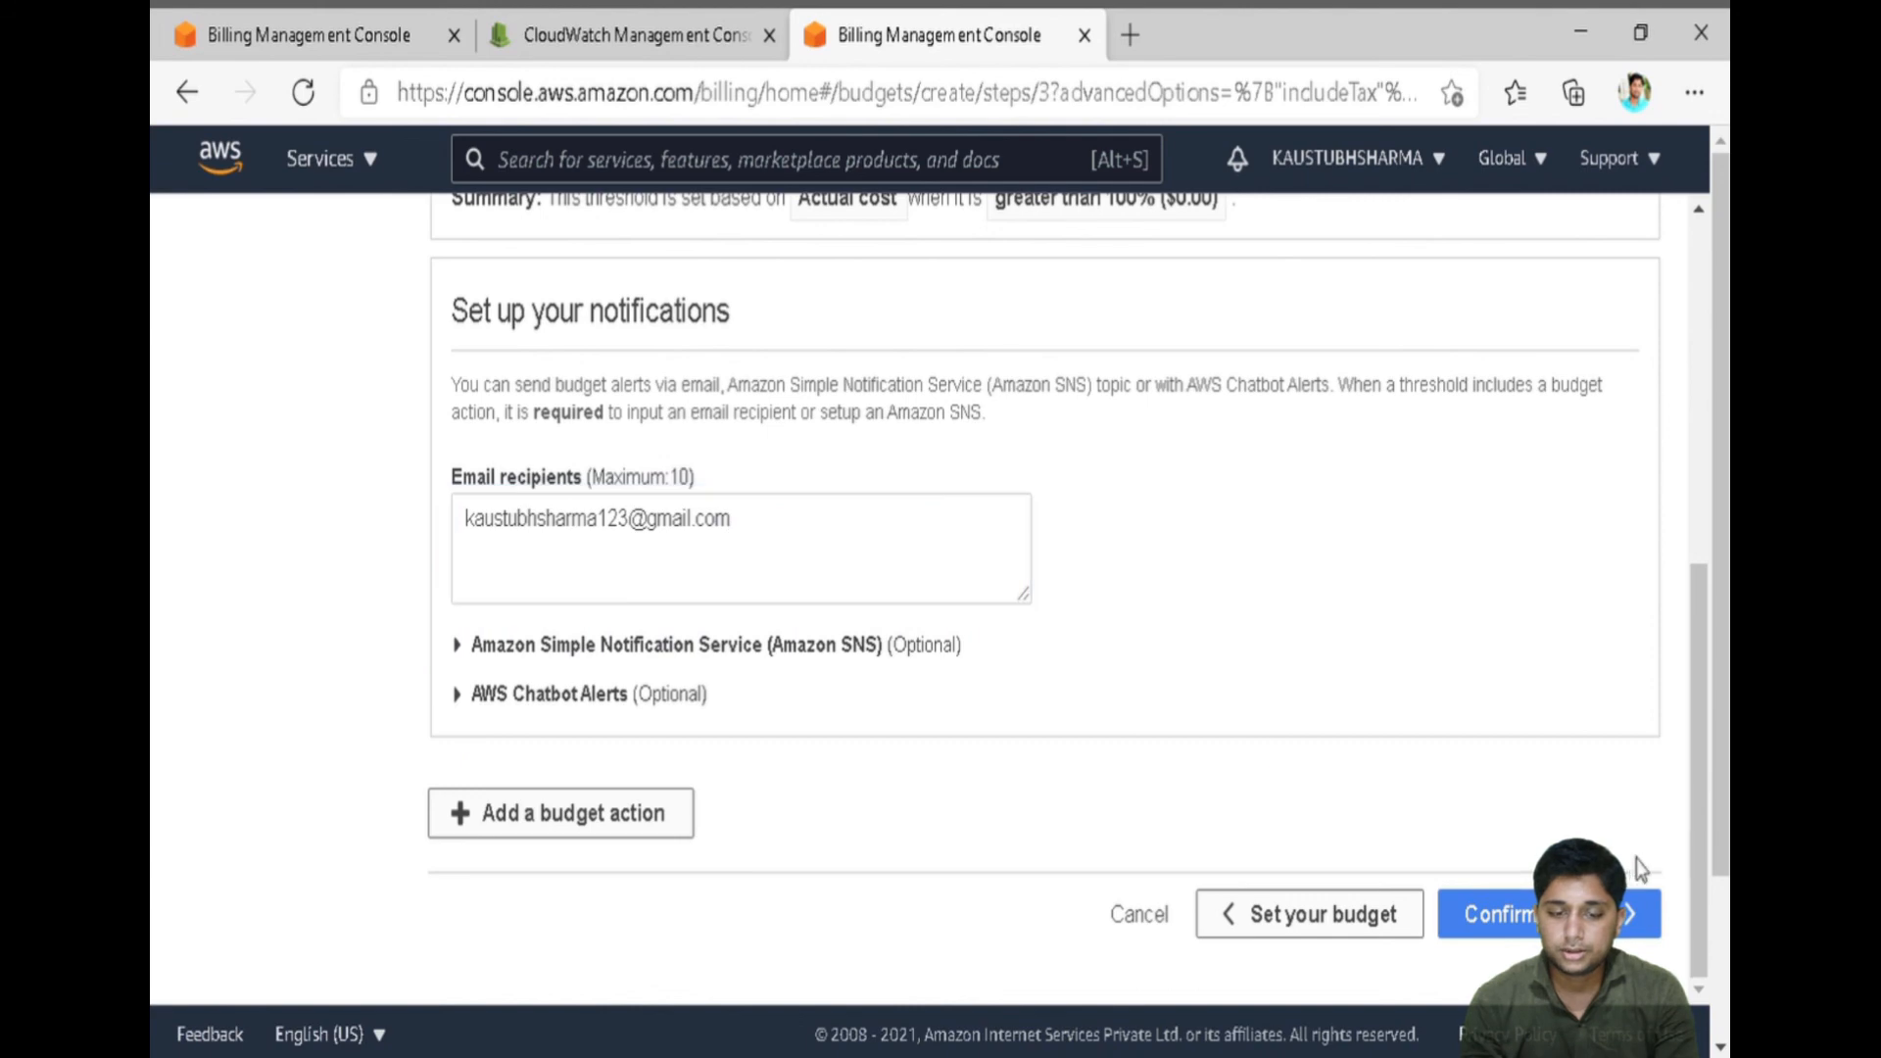
Review the AWS Bill budget summary on the Confirm budget step and create it.
{"action": "left_click", "coordinate": [1492, 913]}
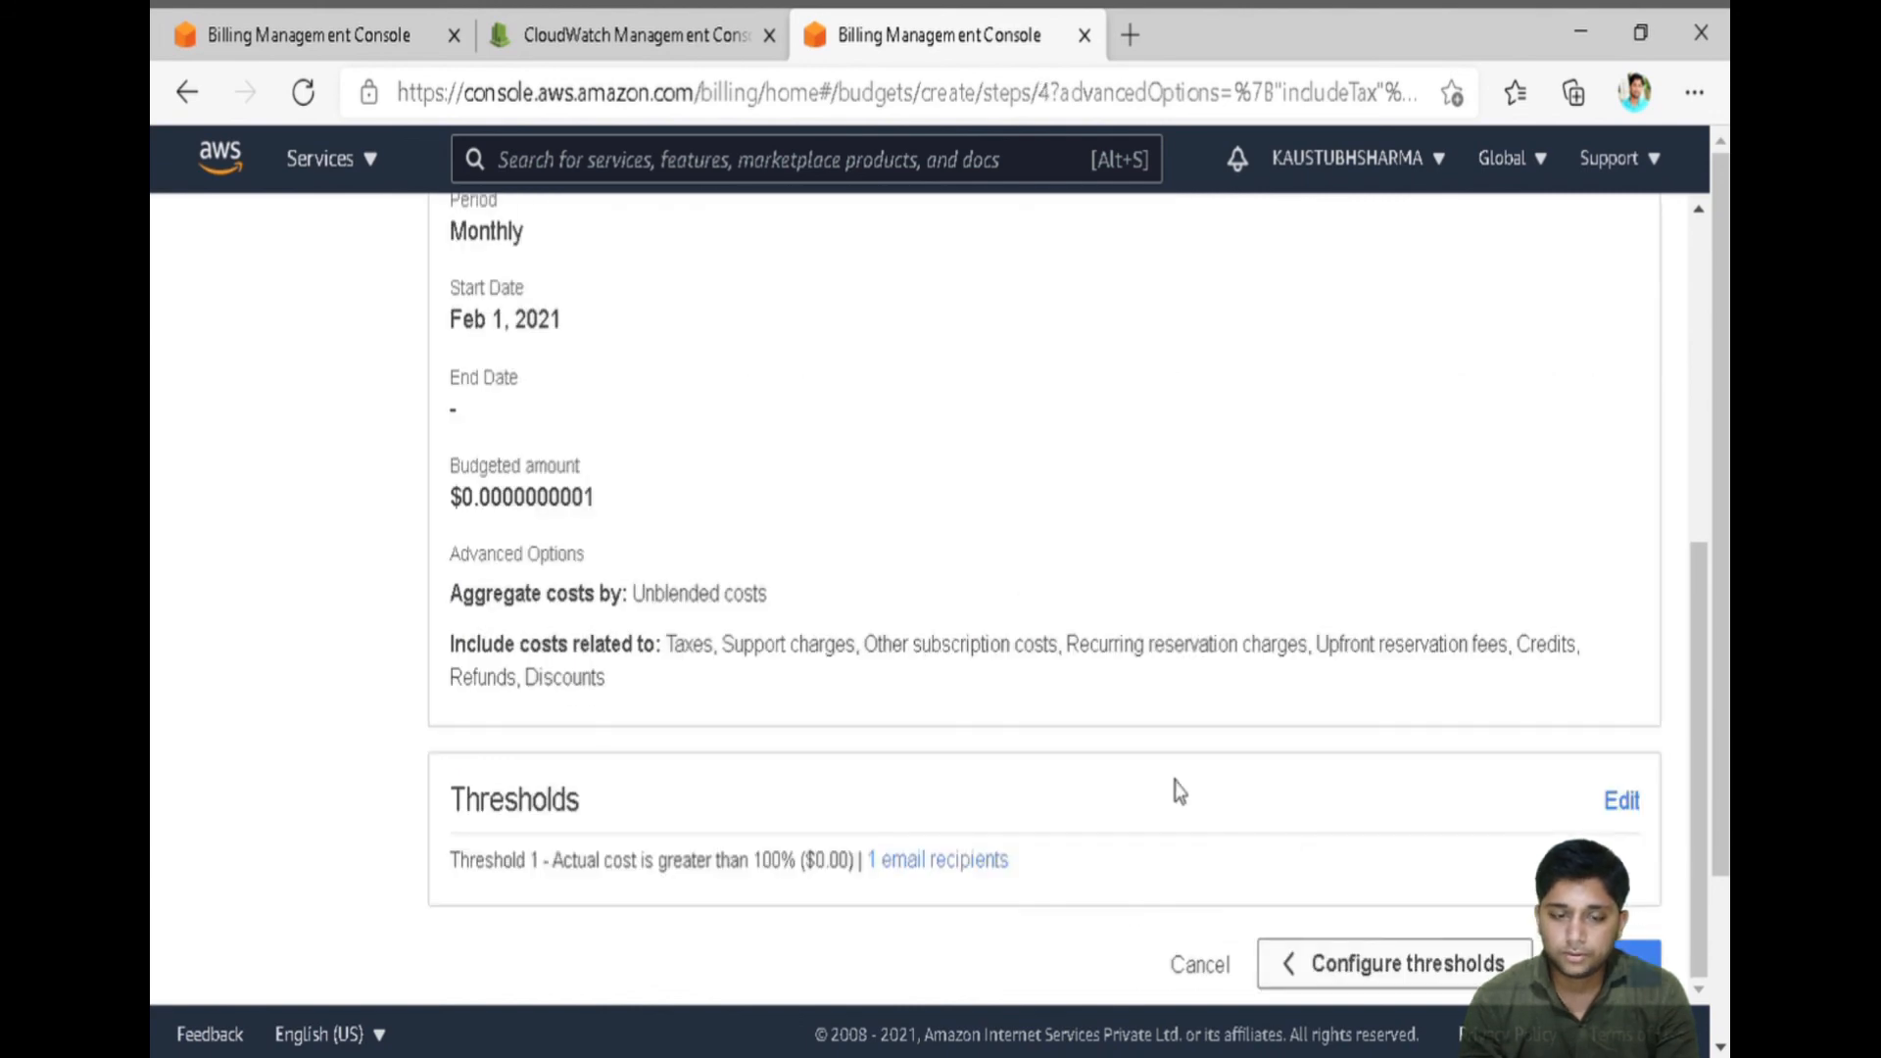
{"action": "scroll", "coordinate": [908, 588], "scroll_direction": "up", "scroll_amount": 3}
{"action": "scroll", "coordinate": [526, 428], "scroll_direction": "up", "scroll_amount": 3}
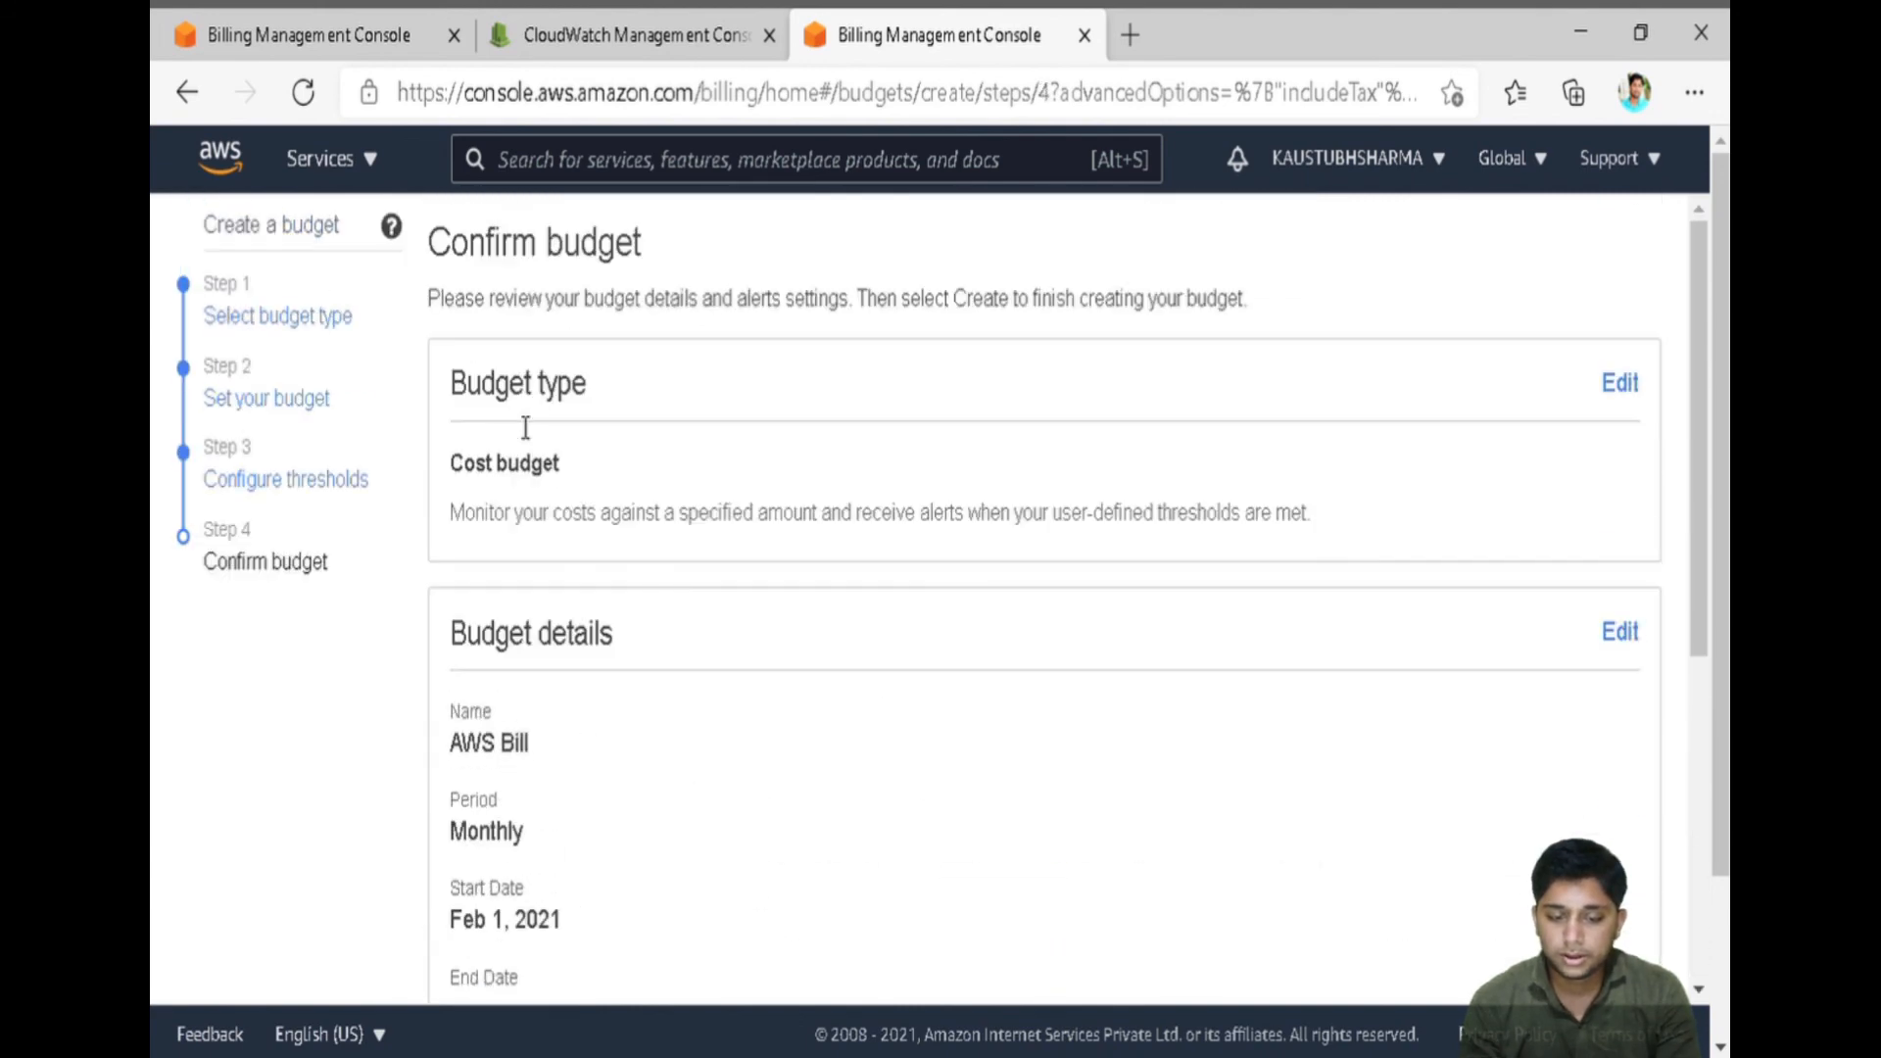
{"action": "scroll", "coordinate": [1088, 970], "scroll_direction": "down", "scroll_amount": 5}
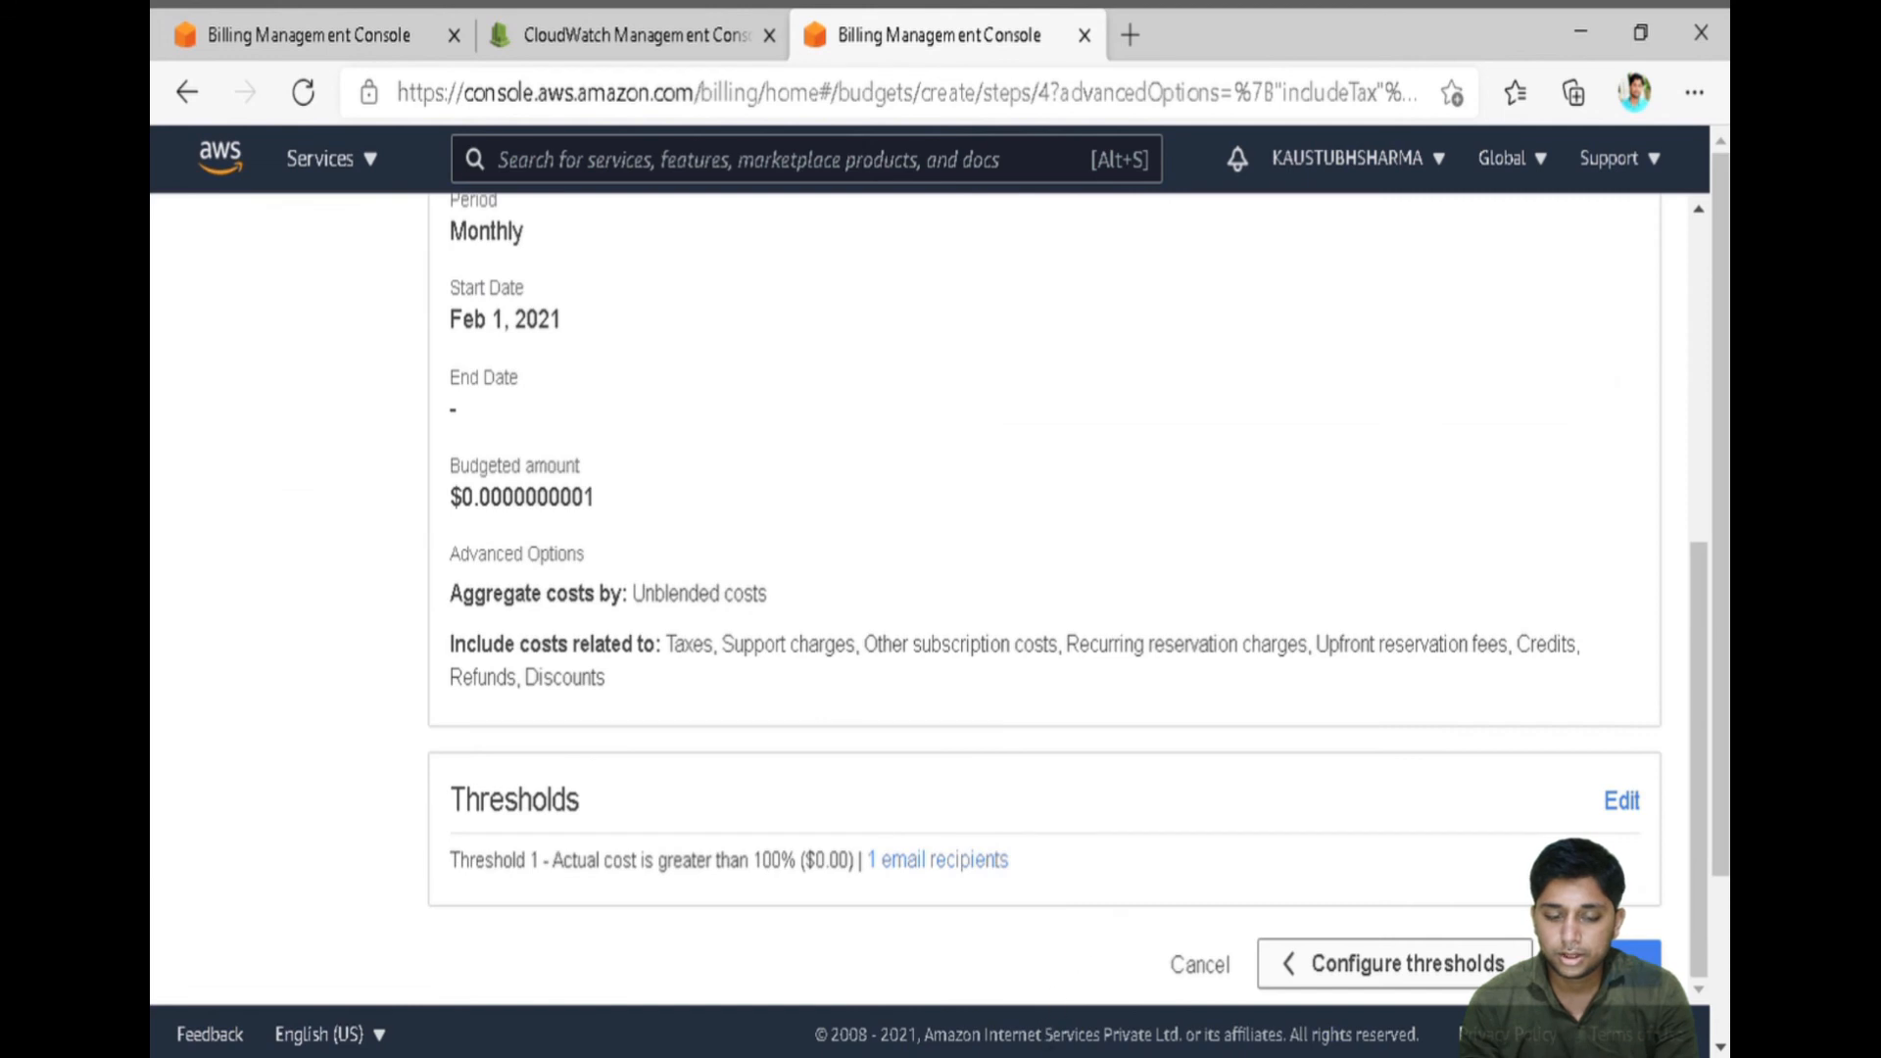
{"action": "left_click", "coordinate": [1607, 964]}
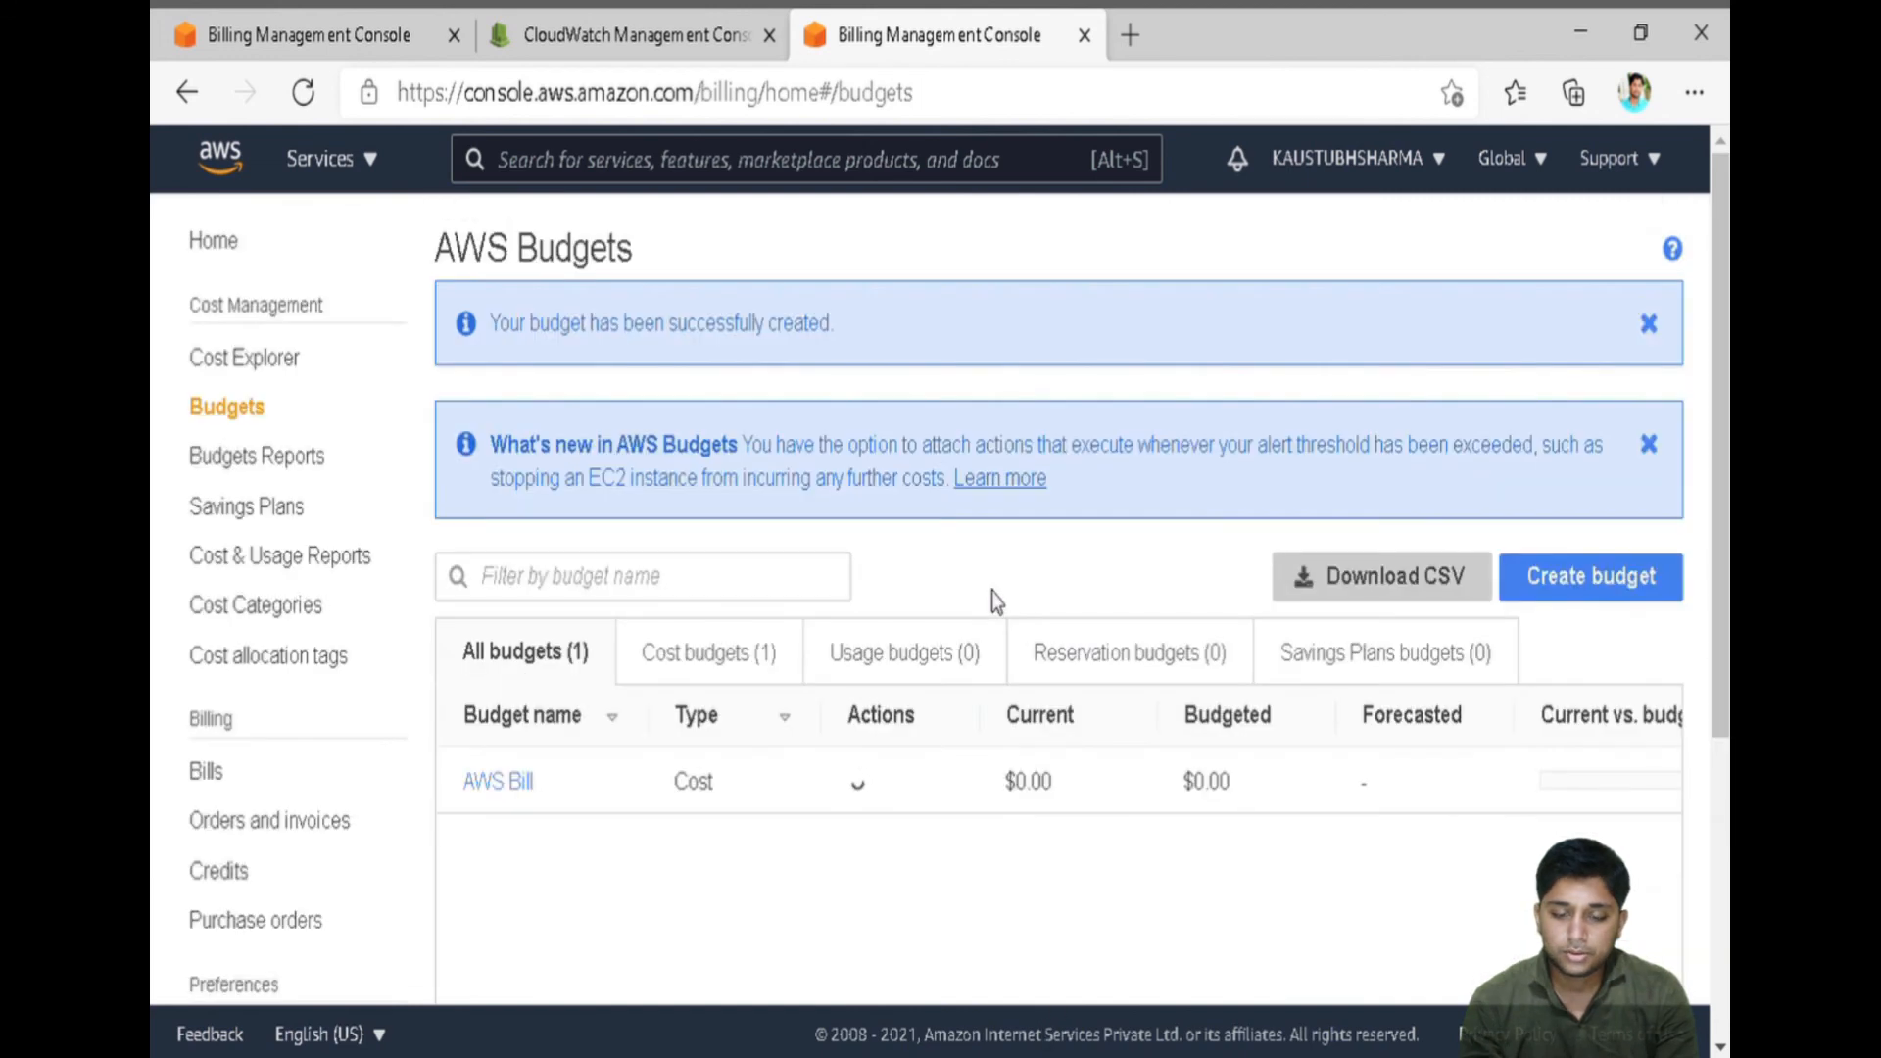
Switch to the Cost budgets list, then open the Bills page for February 2021.
{"action": "left_click", "coordinate": [686, 653]}
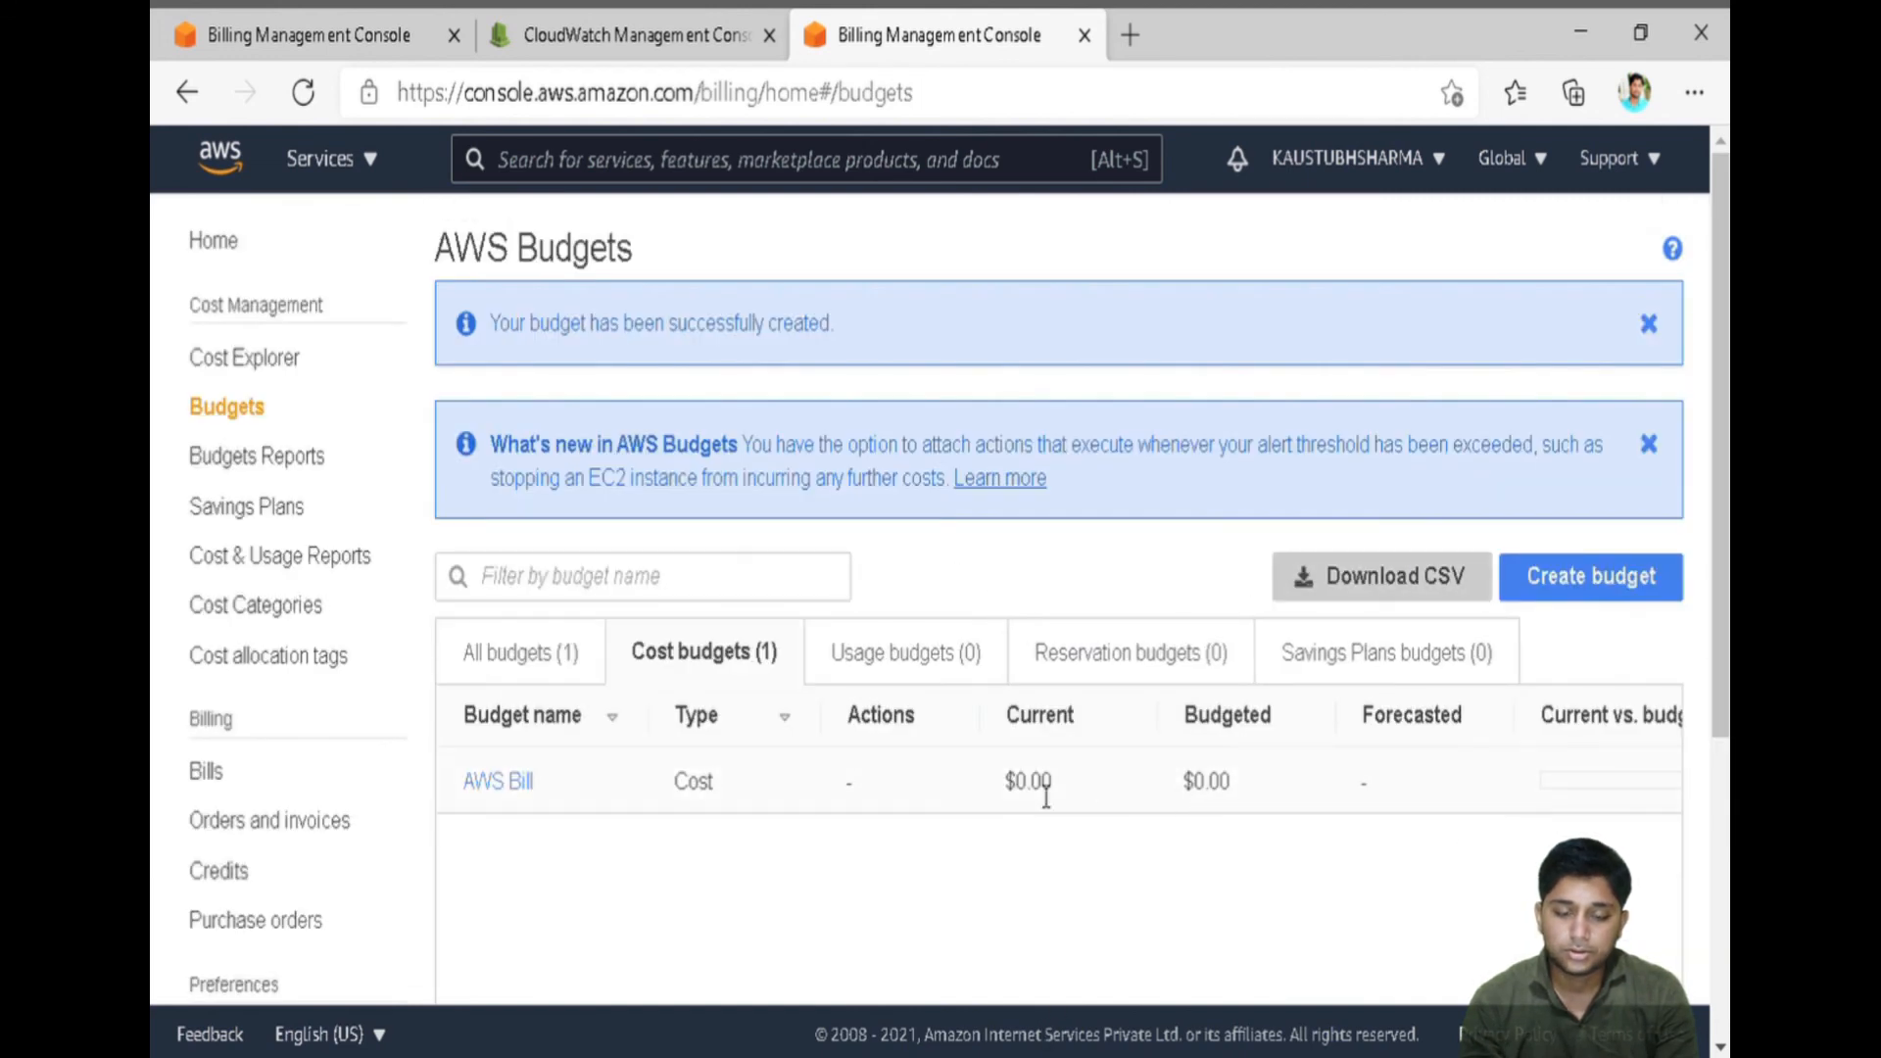
{"action": "left_click", "coordinate": [204, 773]}
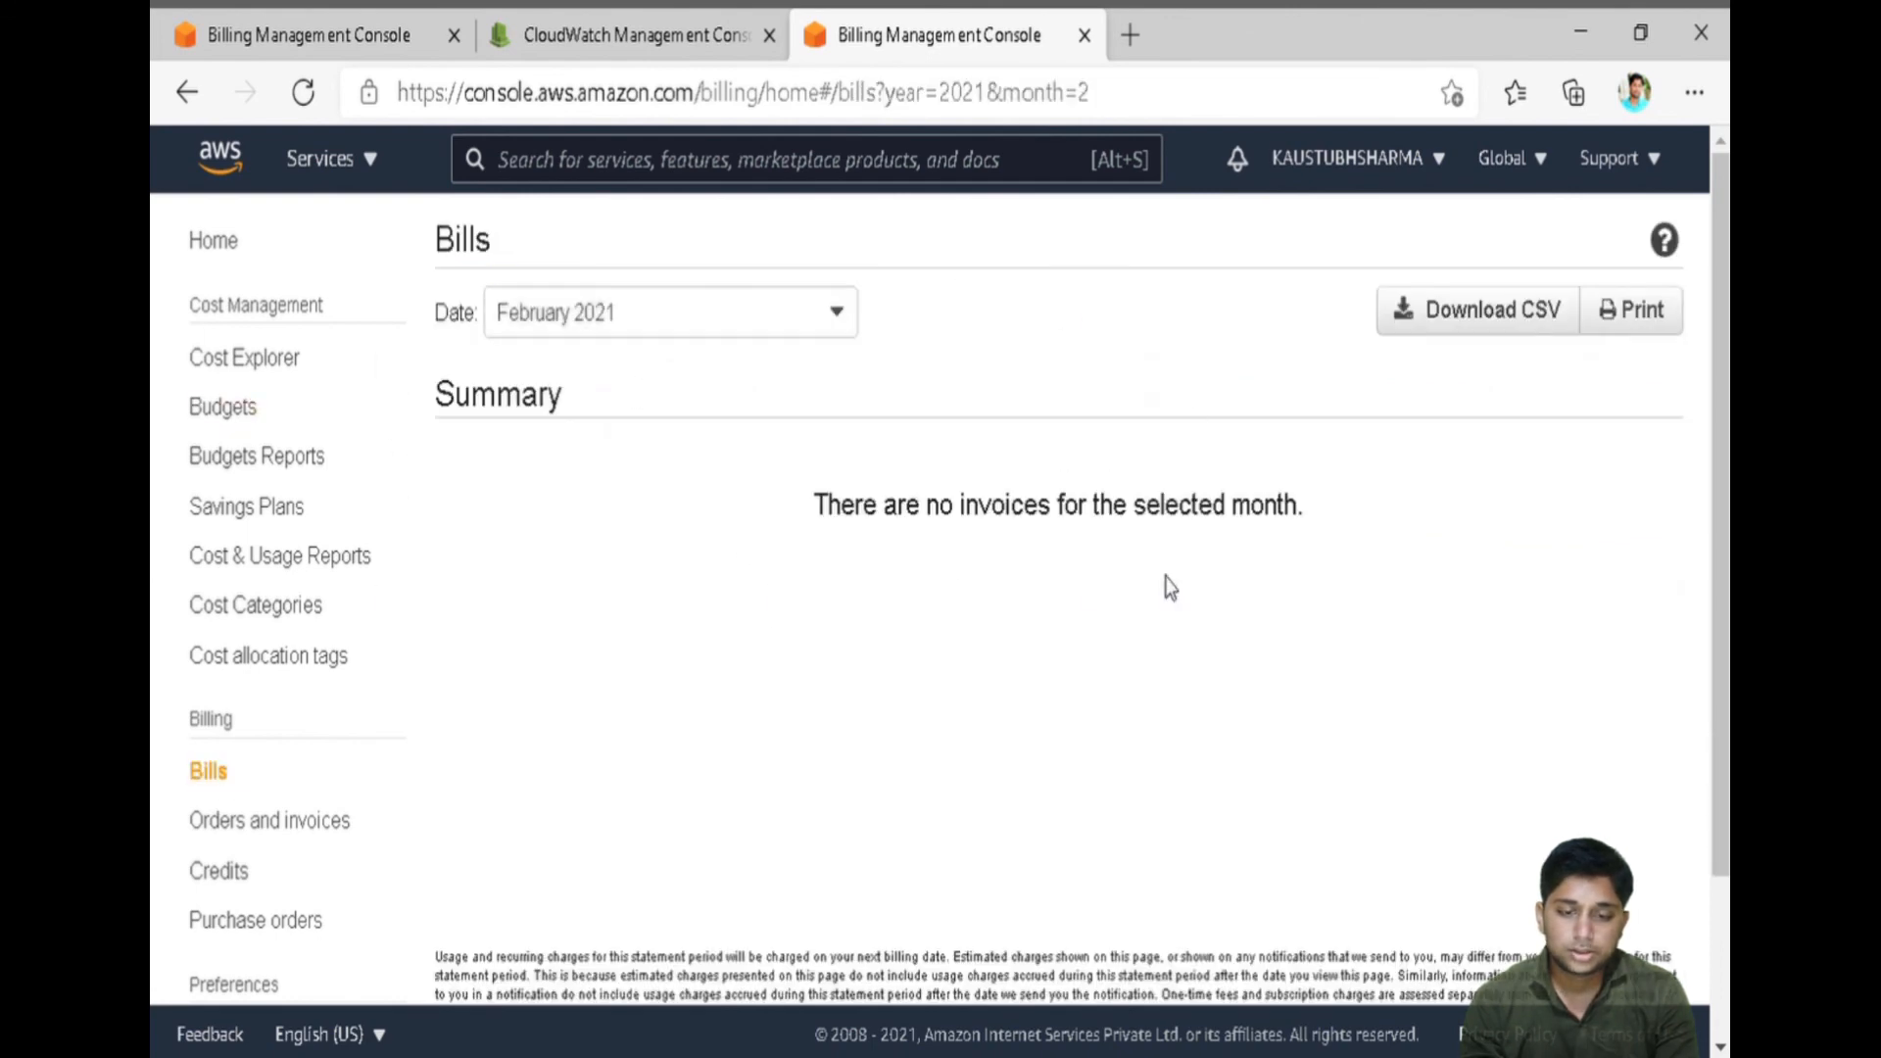